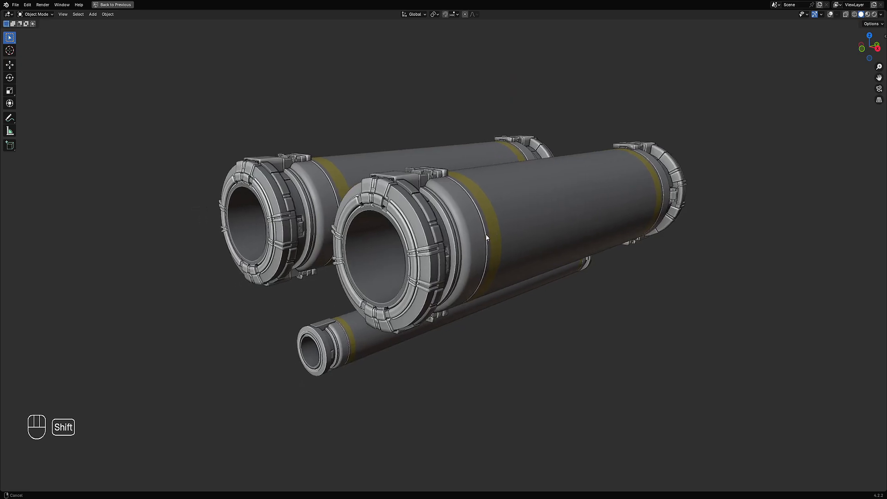
Preview the three cylinder models in Rendered shading from several angles, and return to Solid shading.
key(z)
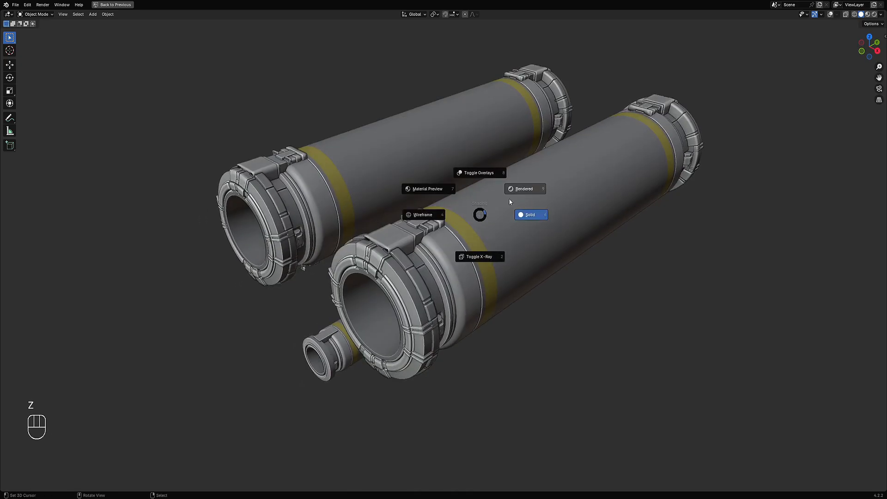
click(517, 190)
scroll(476, 274, down, 1)
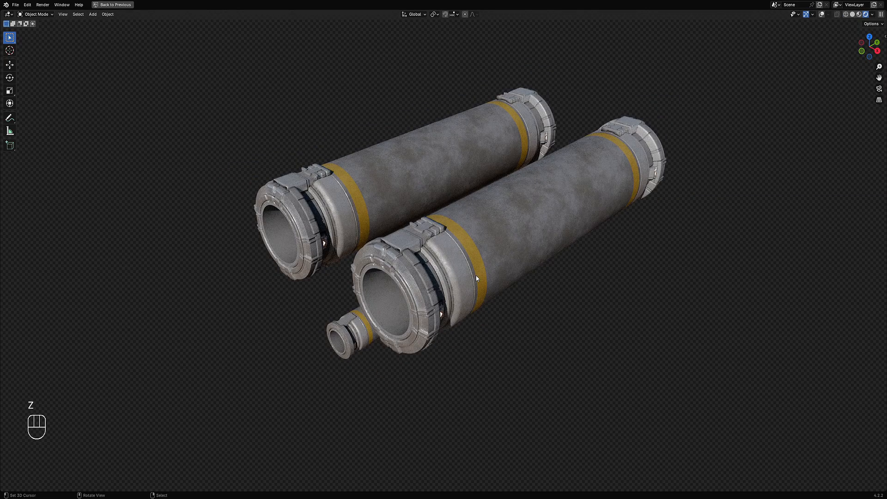
middle_drag(477, 290, 511, 209)
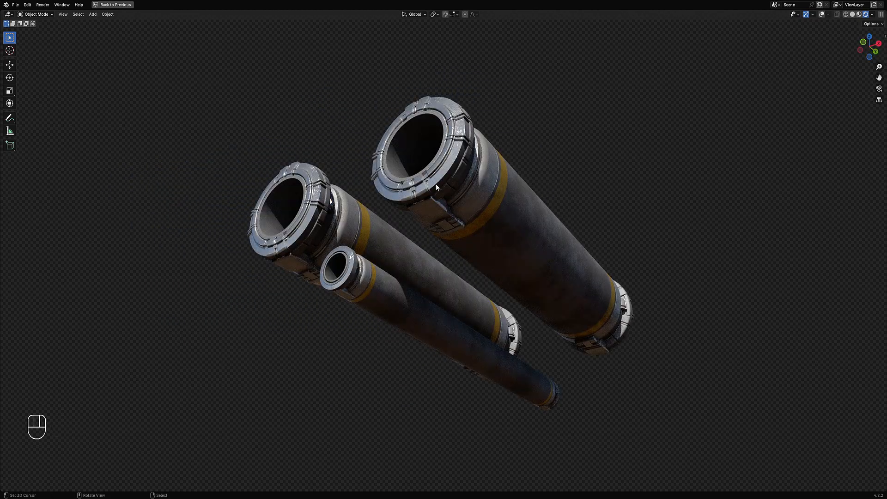
middle_drag(437, 200, 478, 206)
key(z)
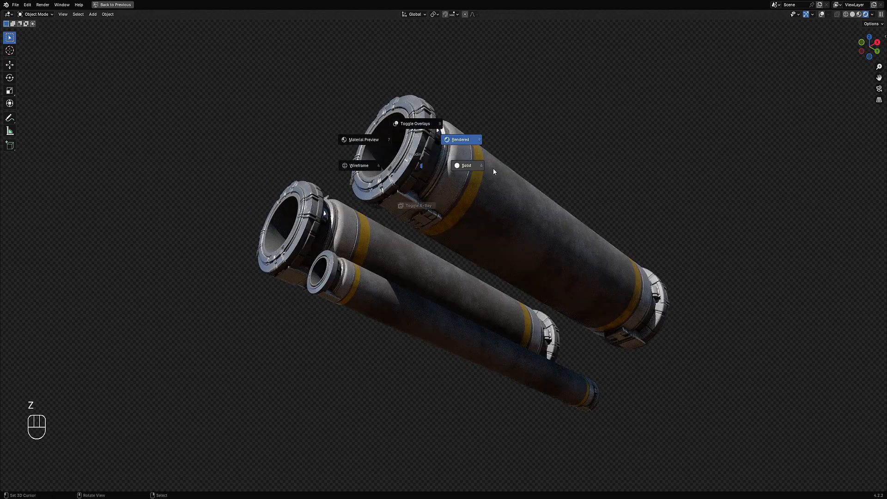
click(461, 166)
scroll(461, 166, down, 4)
alt+middle_drag(461, 166, 427, 197)
mouse_move(331, 217)
shift+middle_down()
mouse_move(351, 219)
mouse_move(390, 195)
shift+middle_up()
key(shift+q)
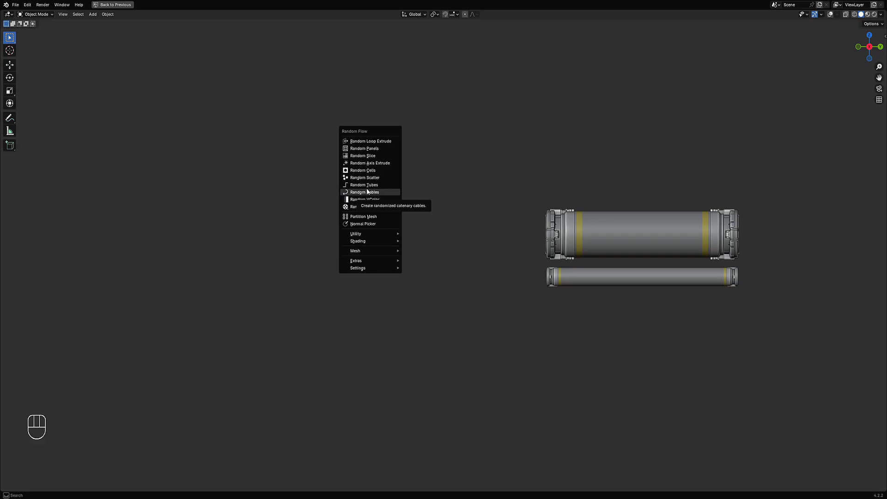
mouse_move(371, 233)
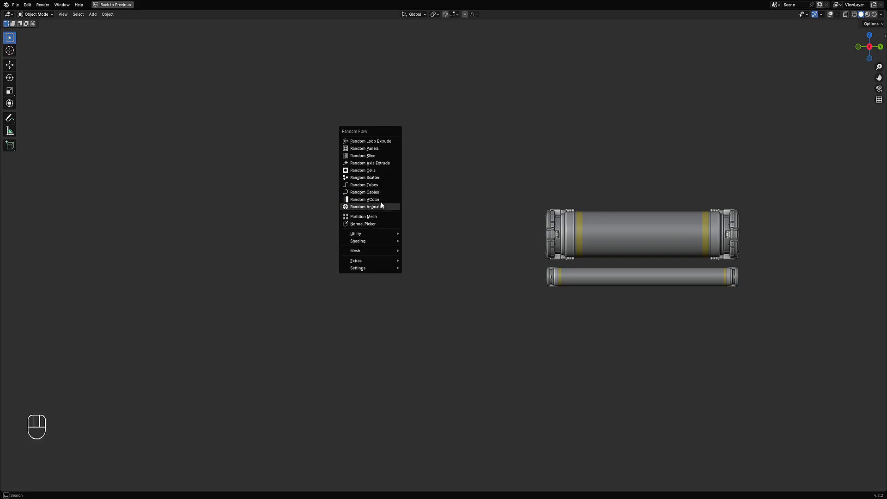
key(Escape)
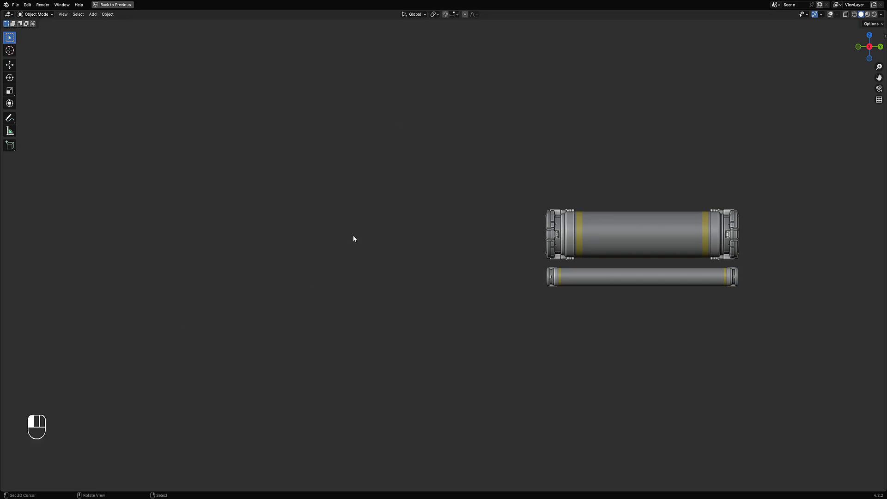
Add a cube mesh in the empty space in front of the cylinder models.
key(shift+a)
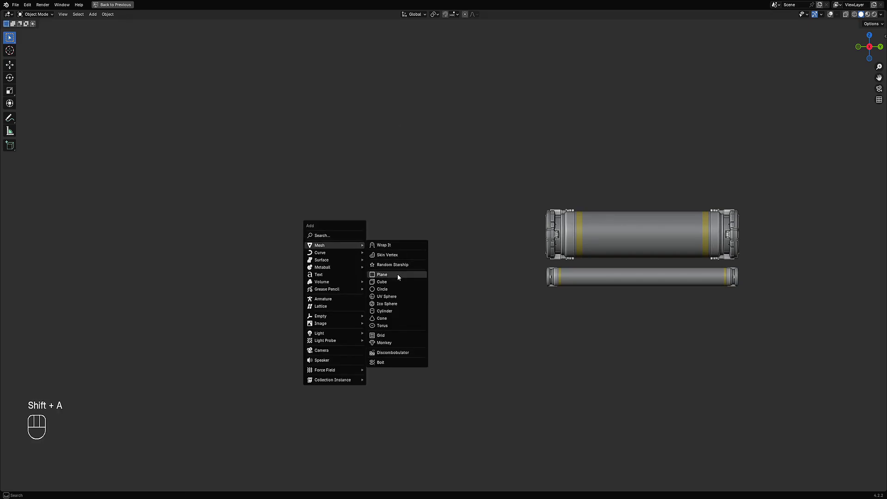
click(397, 282)
middle_drag(400, 275, 423, 254)
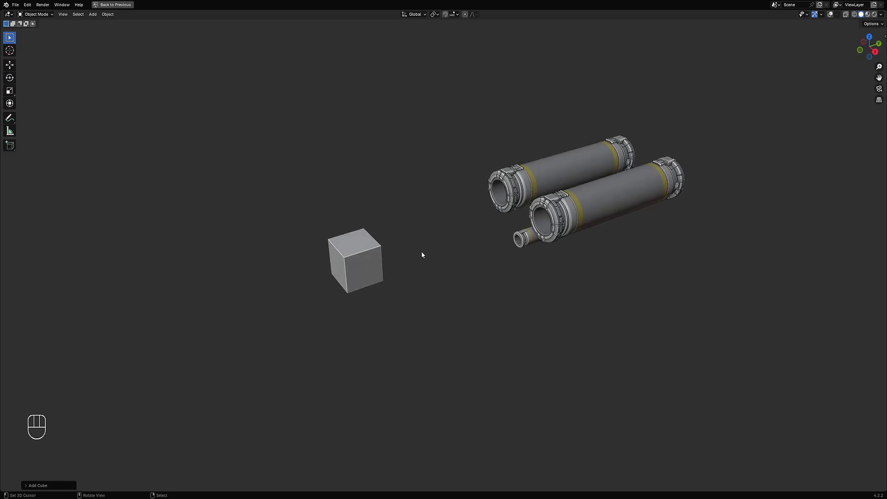
scroll(421, 251, up, 3)
shift+middle_drag(326, 258, 412, 216)
Turn on the viewport overlays with the cube selected.
right_click(449, 242)
scroll(456, 234, up, 2)
key(shift+alt+z)
Duplicate the cube, scale the copy to about 0.15, and place it beside the large cube's front face in the side view.
shift+middle_drag(395, 168, 476, 221)
scroll(477, 221, up, 1)
key(shift+d)
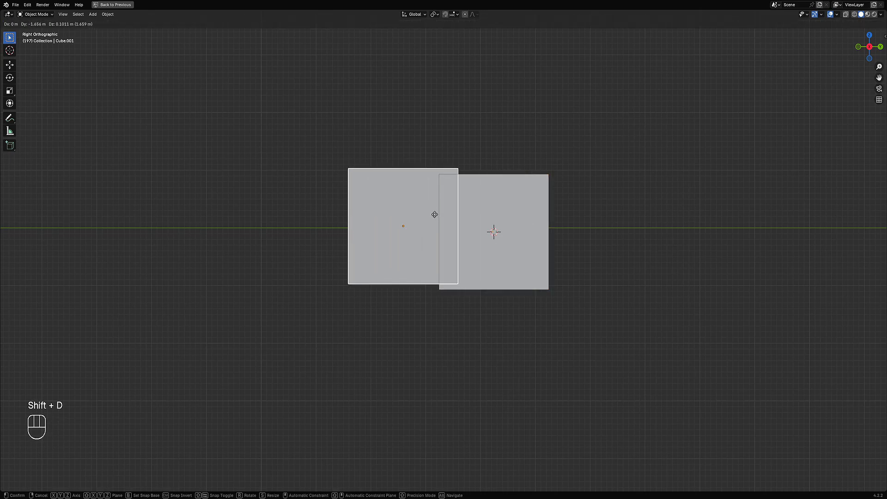
click(419, 213)
key(s)
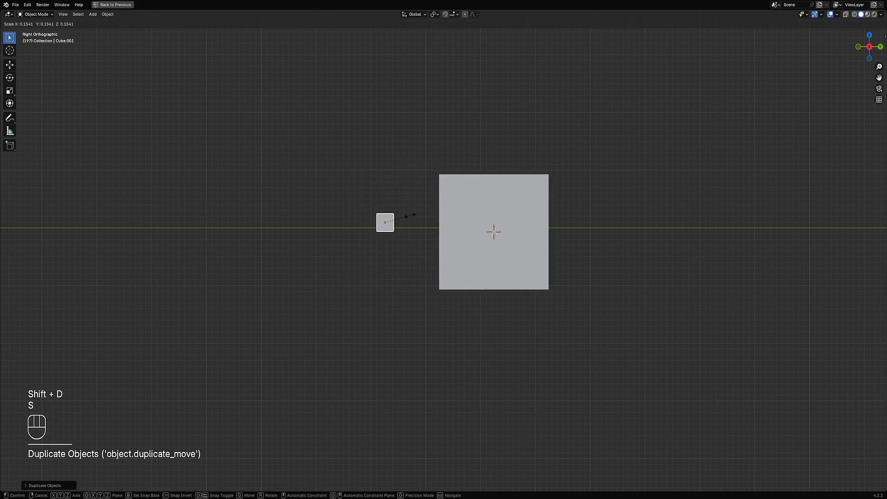
click(413, 215)
key(g)
click(443, 199)
Duplicate the small cube in the front view and place the copy diagonally below the first one.
middle_drag(444, 198, 510, 208)
key(shift+d)
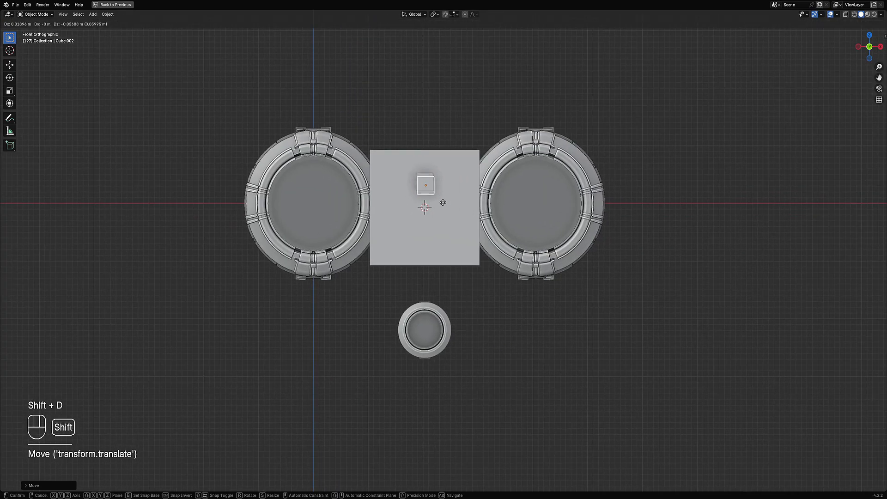
click(467, 229)
Select both small cubes and shift them slightly toward the large cube's front face in the side view.
middle_drag(467, 228, 398, 236)
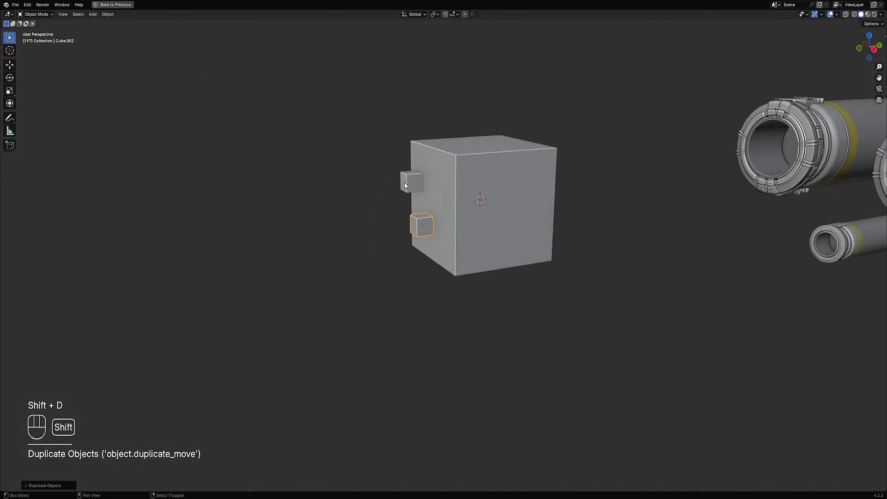
shift+click(409, 183)
middle_drag(502, 184, 449, 204)
scroll(449, 204, up, 1)
key(g)
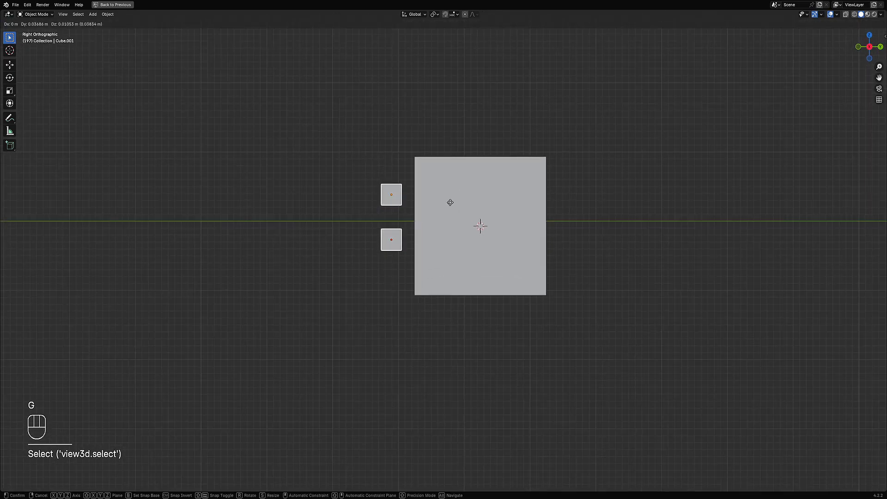
click(450, 202)
Add the large cube to the selection, select only its face behind the small cubes in Edit Mode, and return to Object Mode.
shift+click(447, 173)
middle_drag(446, 172, 527, 229)
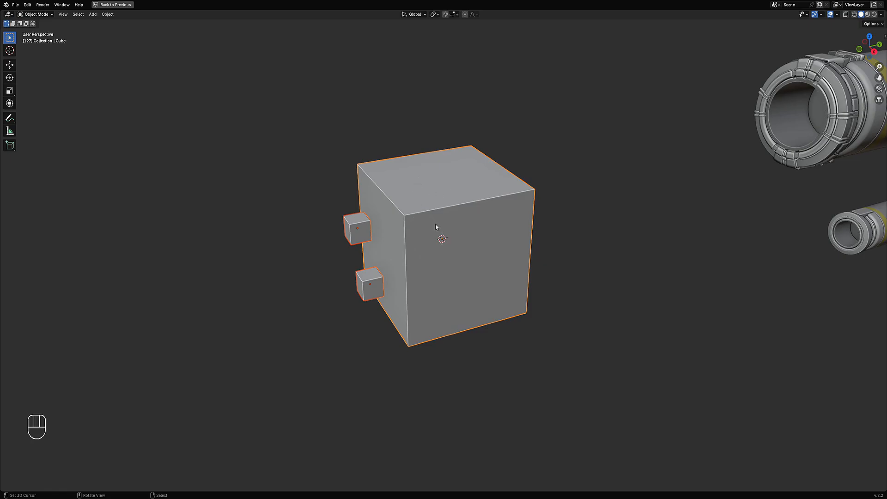
middle_drag(435, 230, 469, 212)
key(Tab)
key(3)
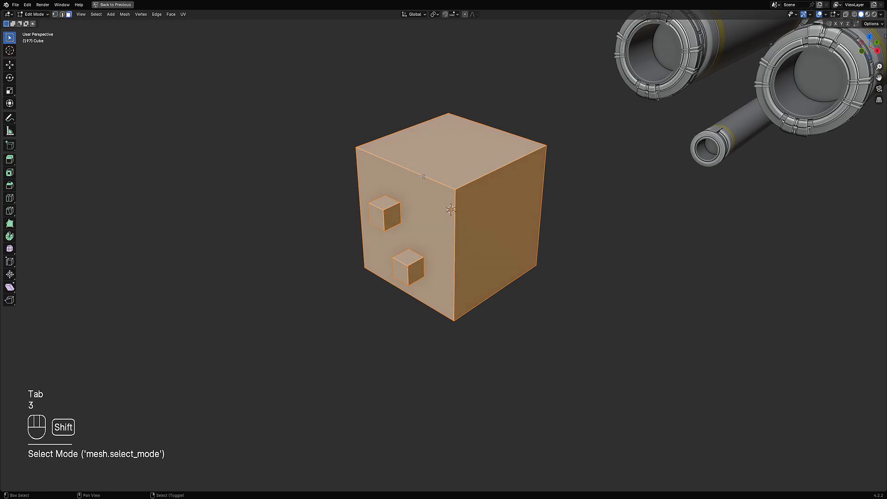
shift+click(425, 208)
key(alt+a)
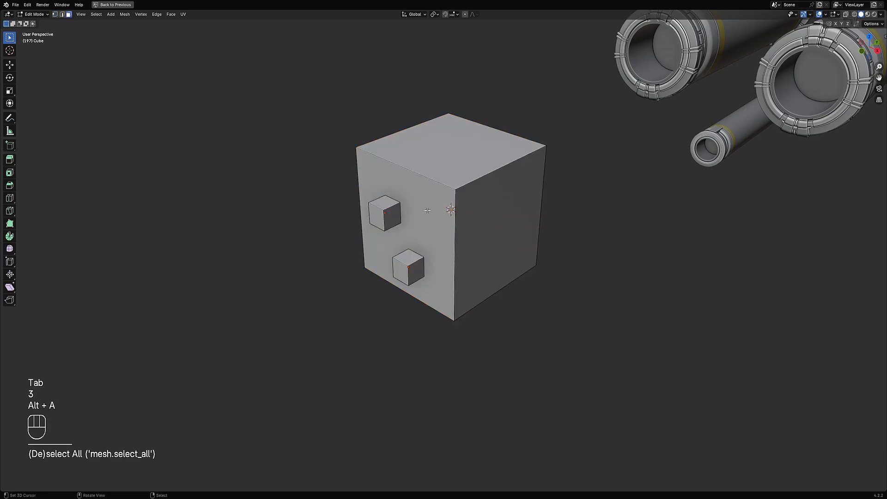
click(442, 213)
key(Tab)
Run Random Flow's Panel Cloth on the selected face with the "cuts 1 remove faces puff" preset.
middle_drag(501, 227, 357, 198)
middle_drag(398, 249, 503, 173)
key(shift+q)
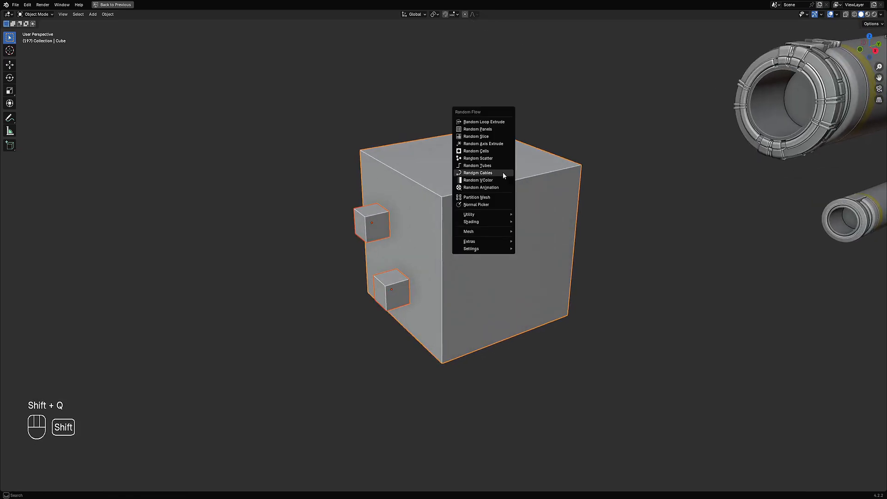
mouse_move(494, 214)
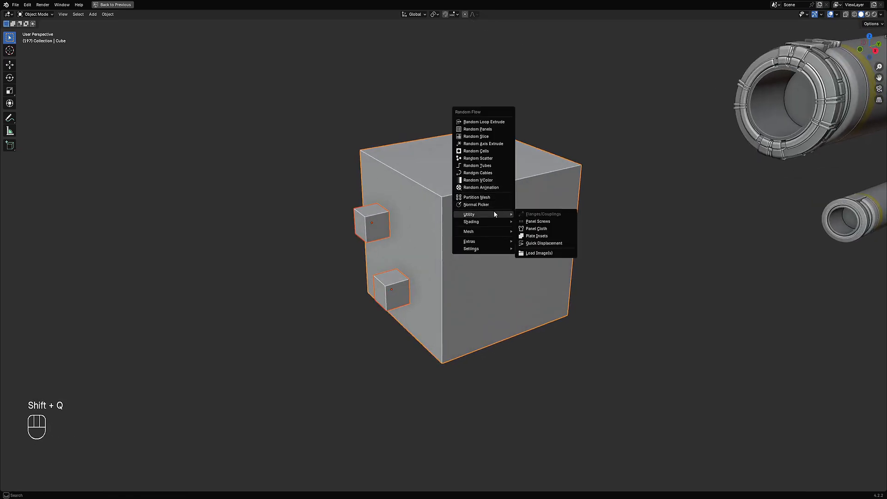
click(536, 228)
drag(548, 229, 551, 150)
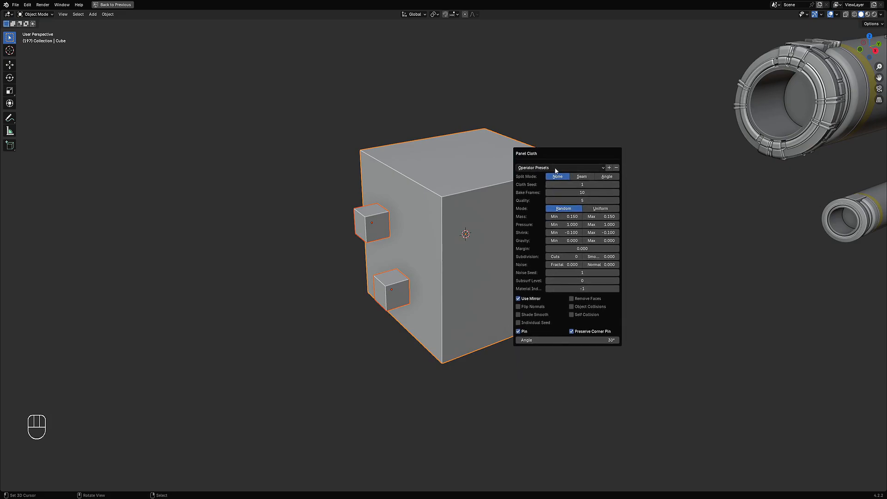
click(556, 169)
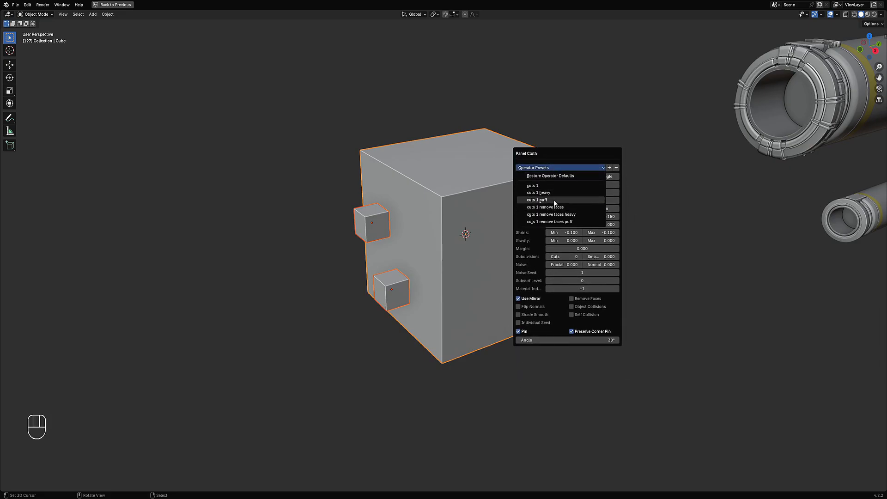
click(558, 222)
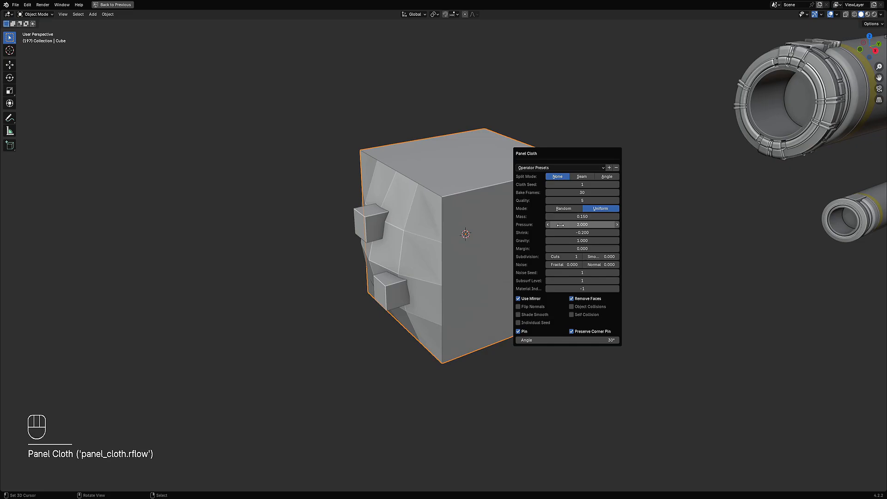
Set the Panel Cloth subdivision cuts to 13 and enable Object Collisions.
ctrl+scroll(571, 257, up, 11)
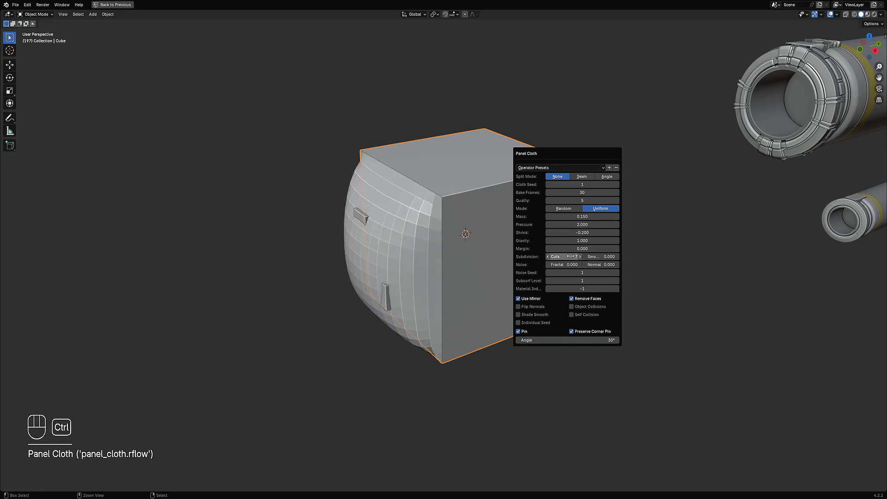
ctrl+scroll(571, 256, up, 1)
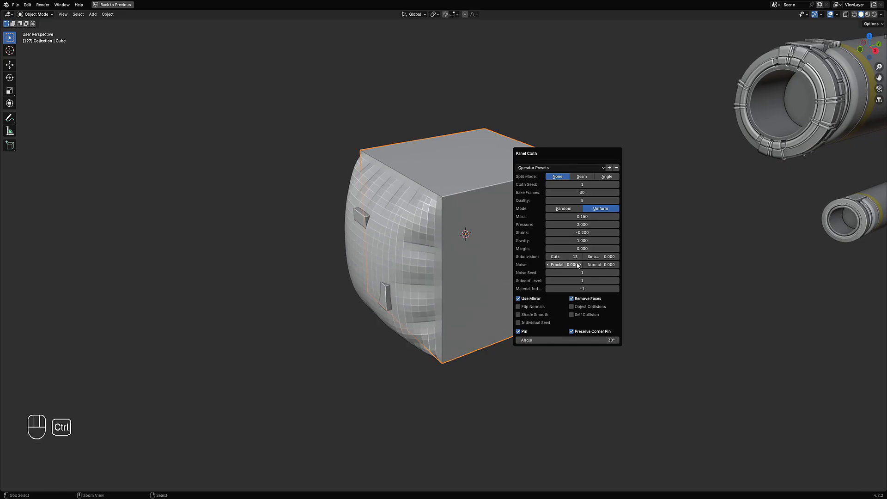
click(586, 307)
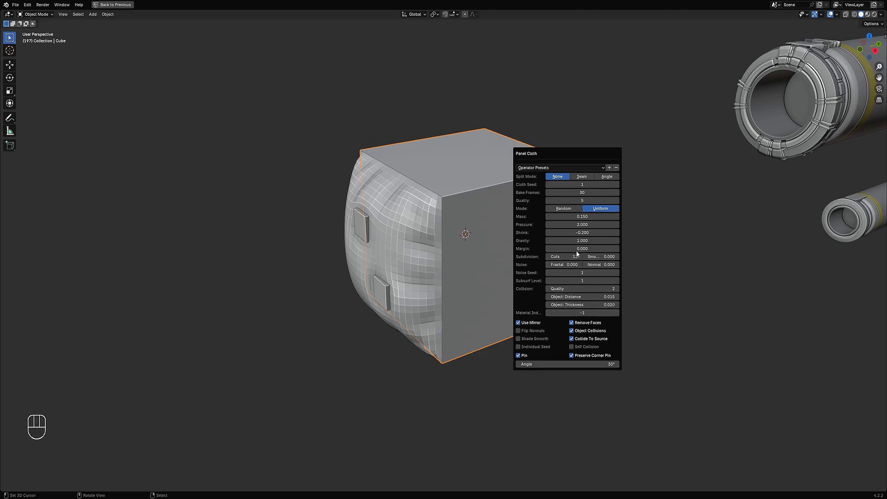
Bring the cloth's shrink value closer to zero, and increase the subdivision cuts further.
mouse_move(582, 233)
mouse_down()
mouse_move(570, 233)
mouse_move(595, 232)
mouse_move(578, 231)
mouse_up()
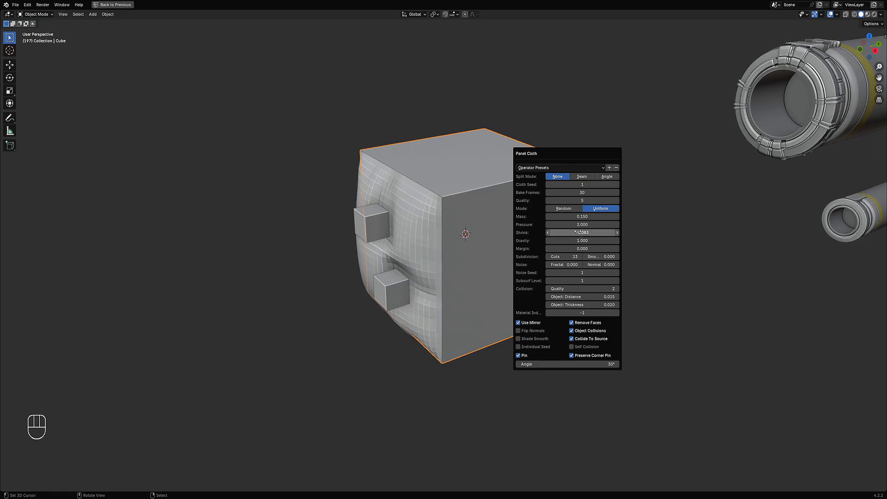
ctrl+scroll(574, 255, up, 5)
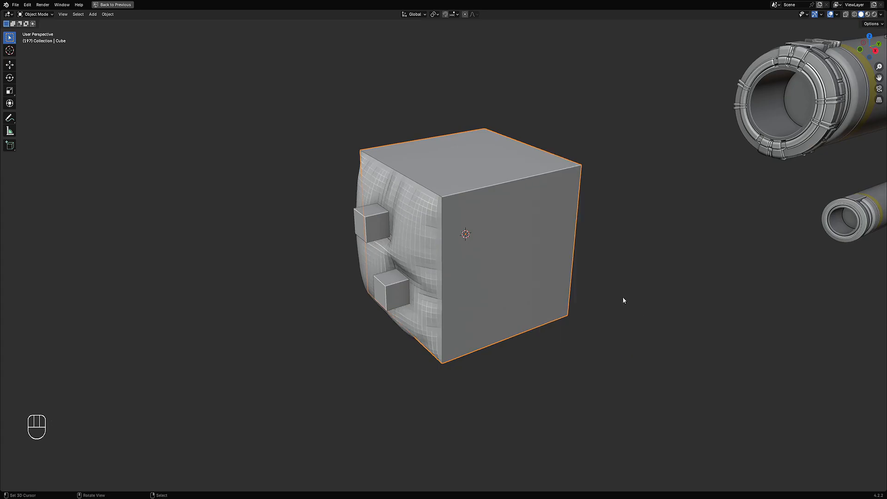
middle_drag(623, 298, 515, 219)
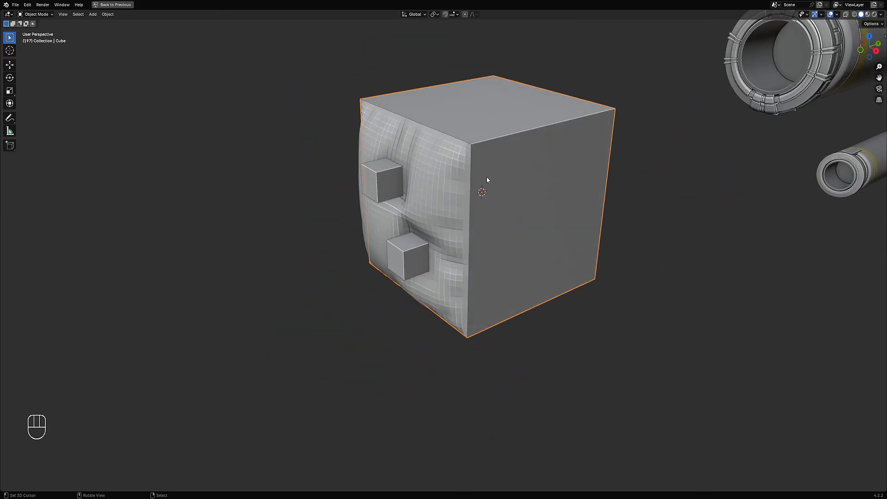
key(shift+q)
mouse_move(498, 162)
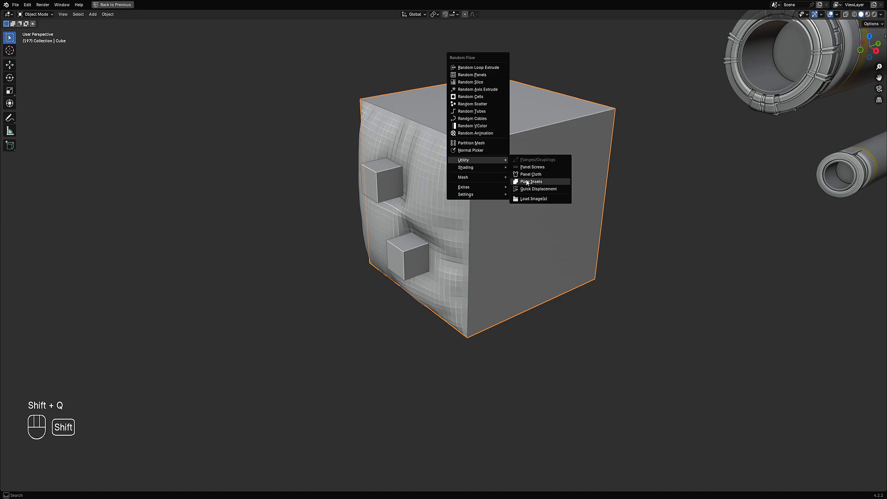
middle_drag(487, 230, 458, 221)
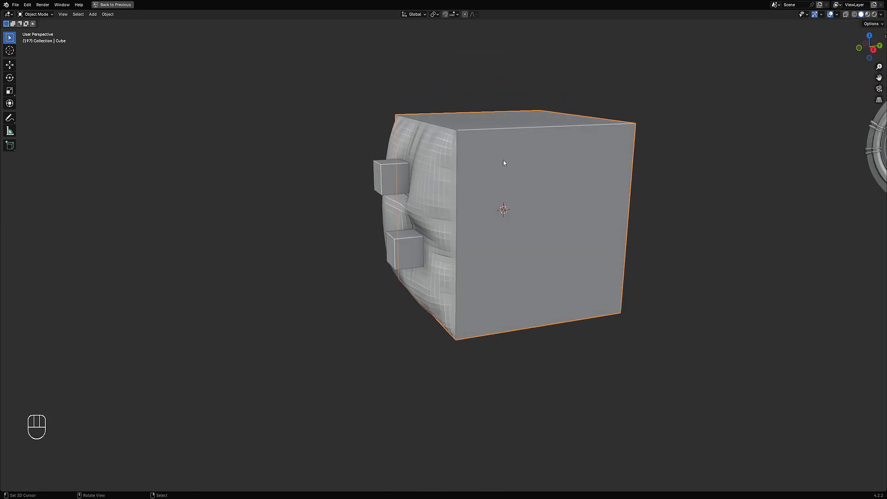
shift+middle_drag(524, 165, 476, 181)
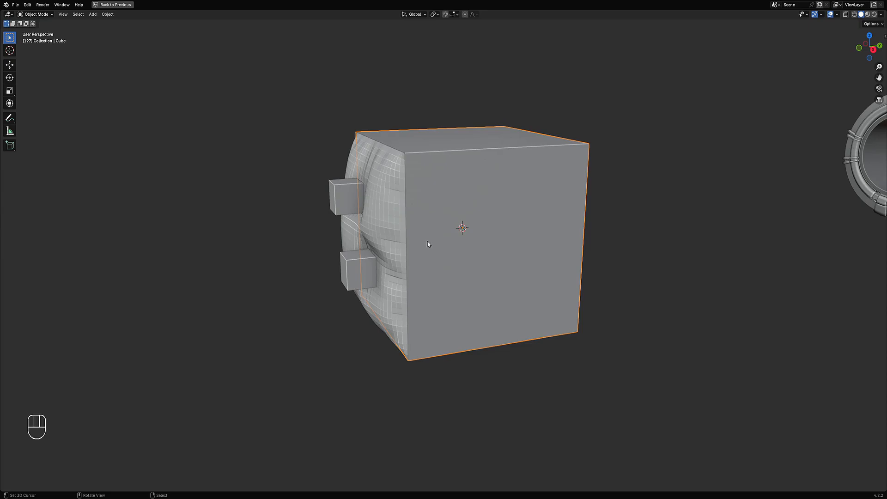
Delete the two small cubes, the cloth panel and the large test cube.
middle_drag(428, 244, 406, 231)
click(340, 201)
shift+click(366, 289)
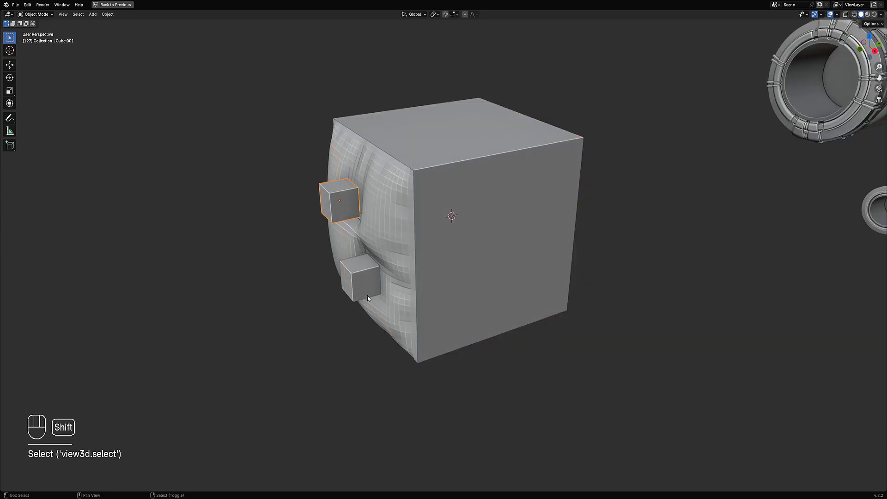
key(x)
click(365, 199)
right_click(375, 199)
key(x)
click(375, 199)
right_click(451, 177)
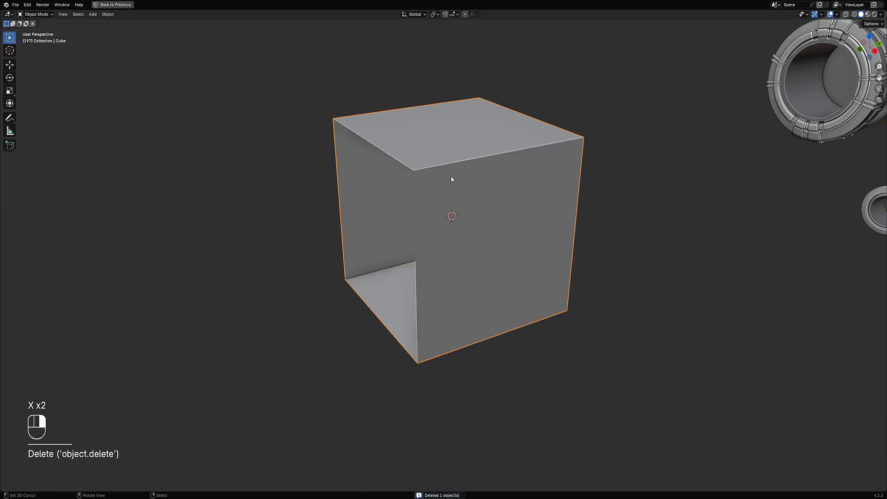
key(x)
click(451, 176)
Add a cube in front view and duplicate it along the X axis, leaving a gap between the two cubes.
middle_drag(451, 175, 333, 217)
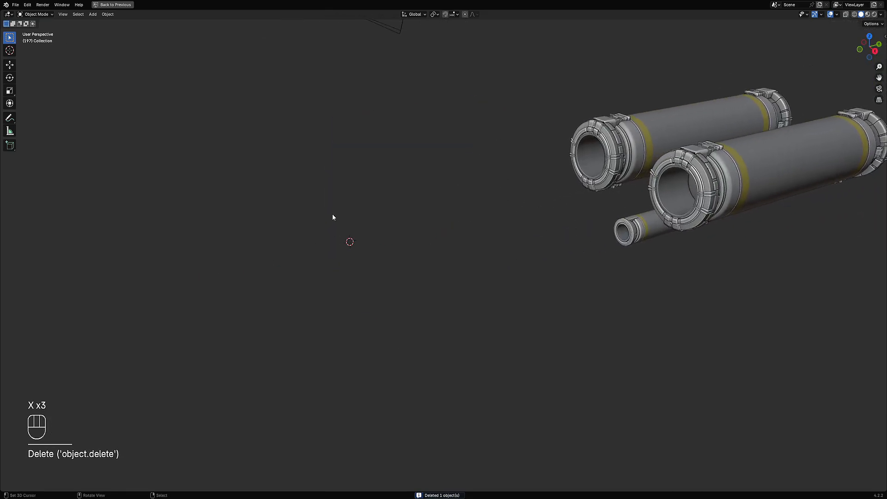
key(KP_1)
key(shift+a)
mouse_move(431, 187)
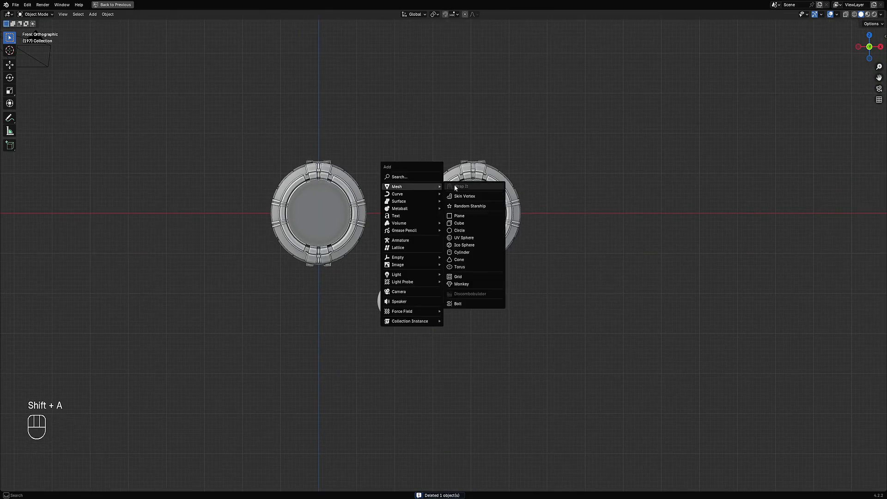
click(459, 224)
middle_drag(494, 211, 413, 191)
key(shift+d)
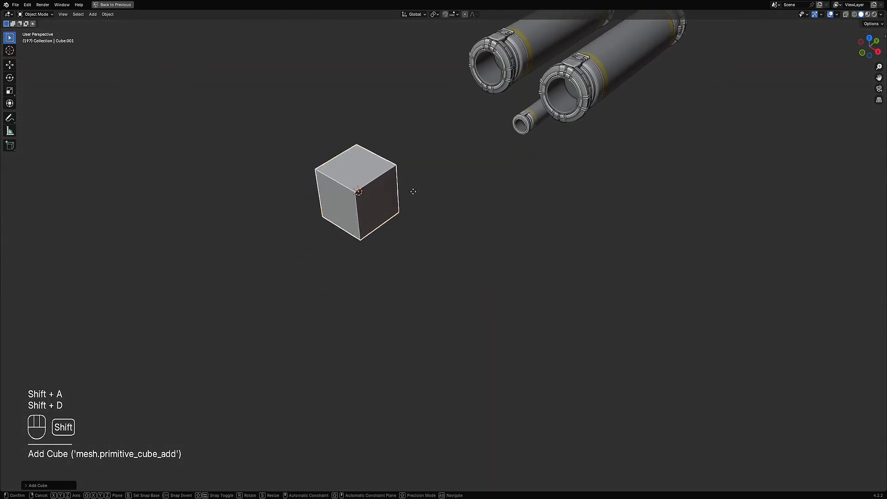
key(x)
click(426, 243)
Select both cubes and snap the 3D cursor to the midpoint between them.
middle_drag(426, 243, 376, 225)
shift+click(376, 224)
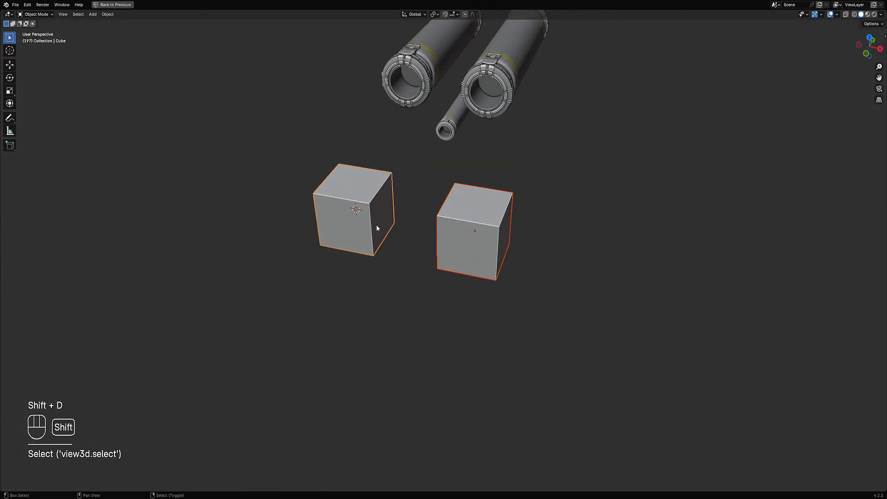
key(shift+s)
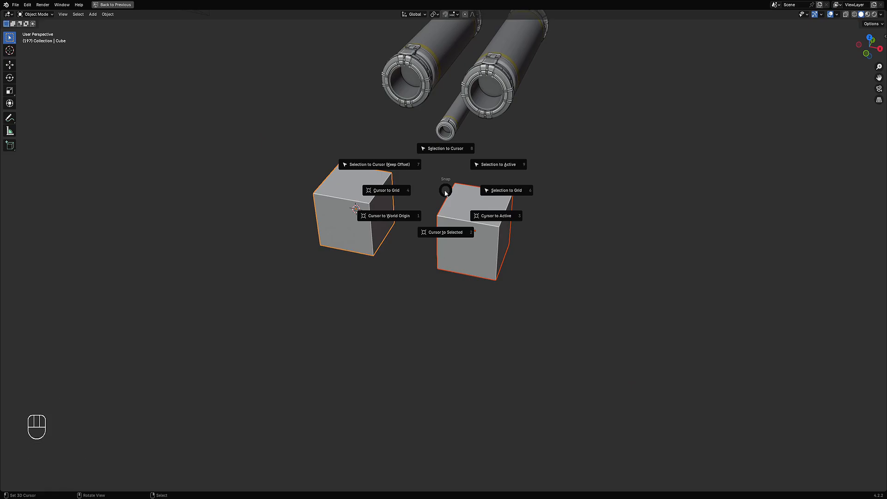
click(442, 234)
Duplicate the second cube in front view and place the copy diagonally above it.
alt+middle_drag(441, 234, 452, 195)
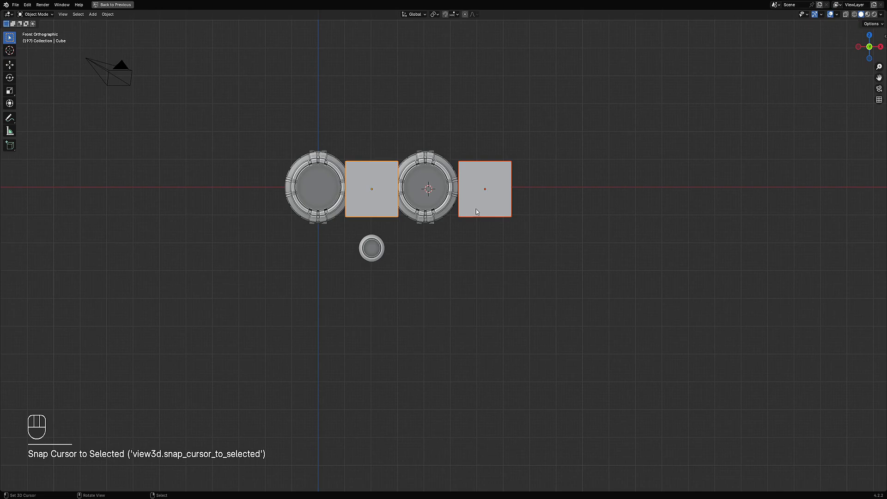
scroll(487, 179, up, 1)
click(487, 180)
key(shift+d)
click(535, 113)
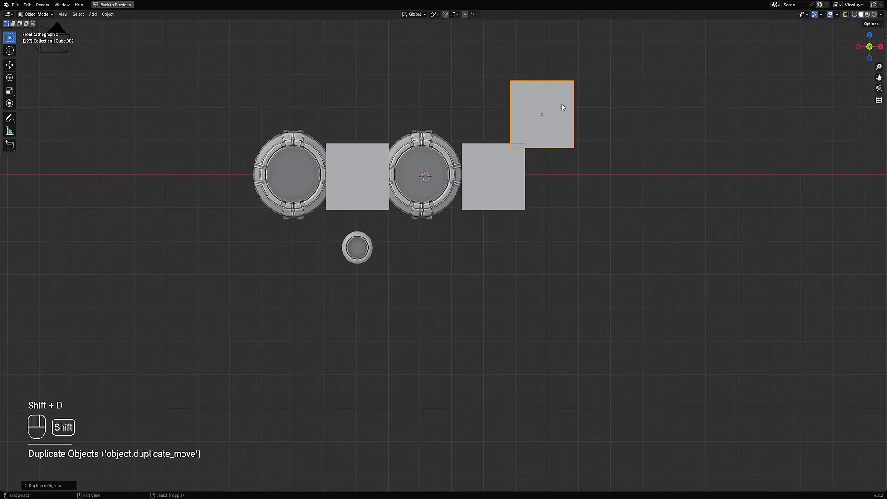
Snap the 3D cursor to the grid and move the newly duplicated cube onto the cursor between the other two cubes.
shift+middle_drag(560, 99, 526, 215)
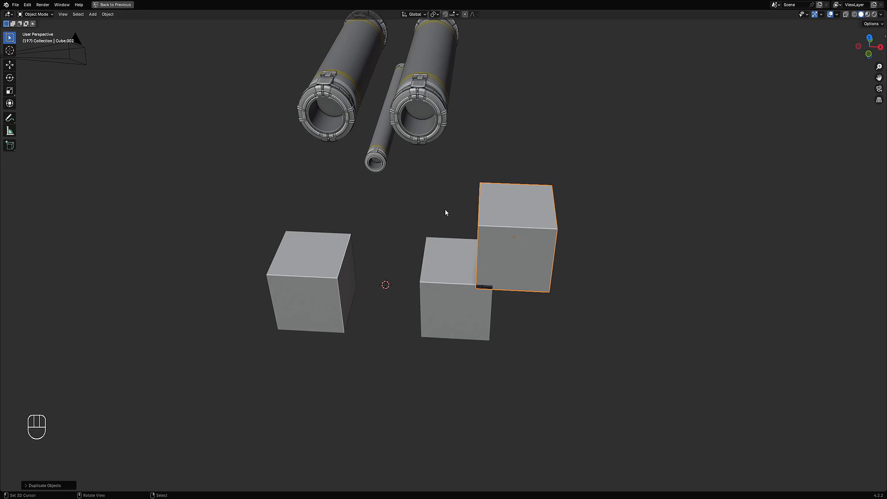
shift+middle_drag(456, 229, 478, 192)
key(shift+a)
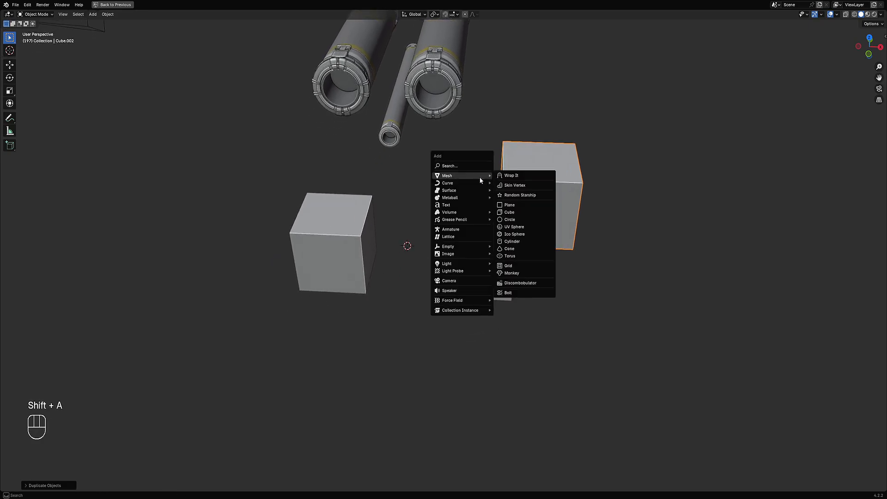
key(shift+s)
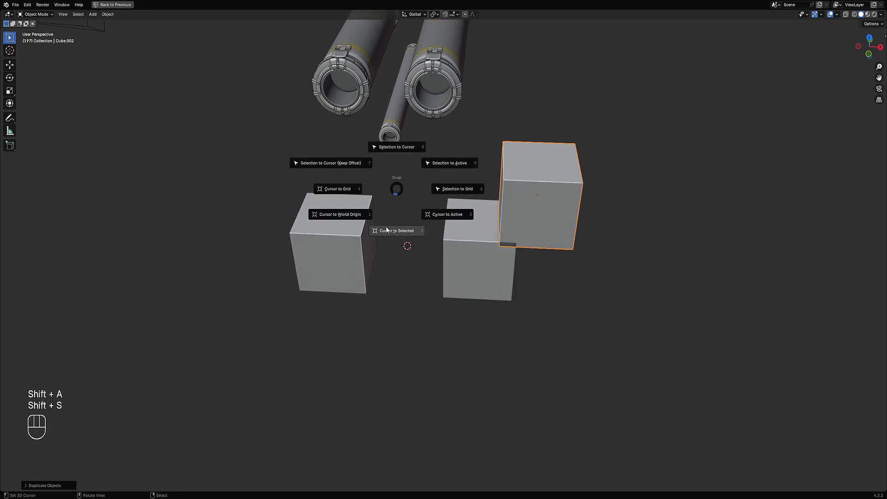
click(337, 188)
click(557, 193)
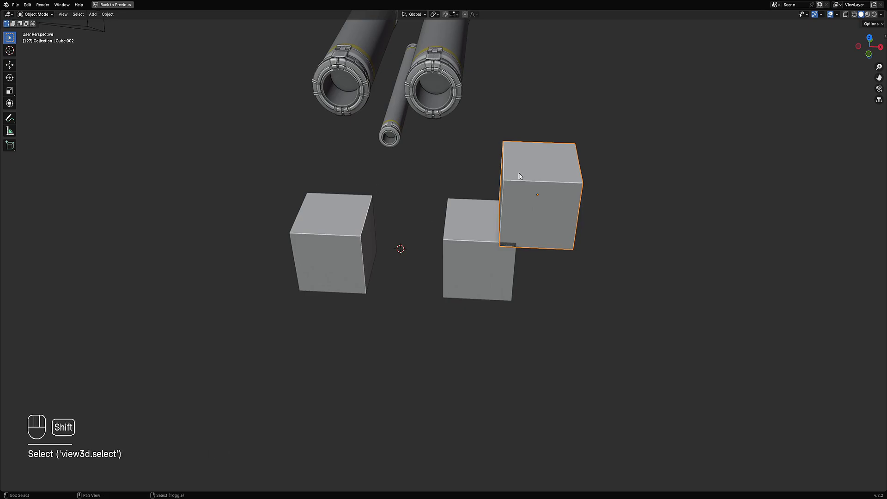
key(shift+s)
click(483, 148)
middle_drag(480, 147, 420, 196)
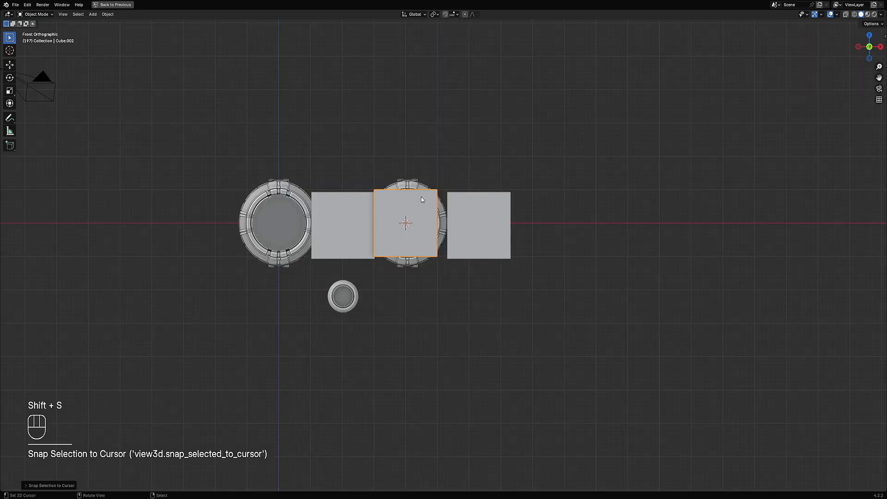
Move the middle cube down below the other two cubes and adjust its height along Z.
key(g)
click(404, 327)
mouse_move(404, 328)
middle_down()
mouse_move(411, 286)
mouse_move(409, 329)
middle_up()
key(g)
key(z)
click(410, 296)
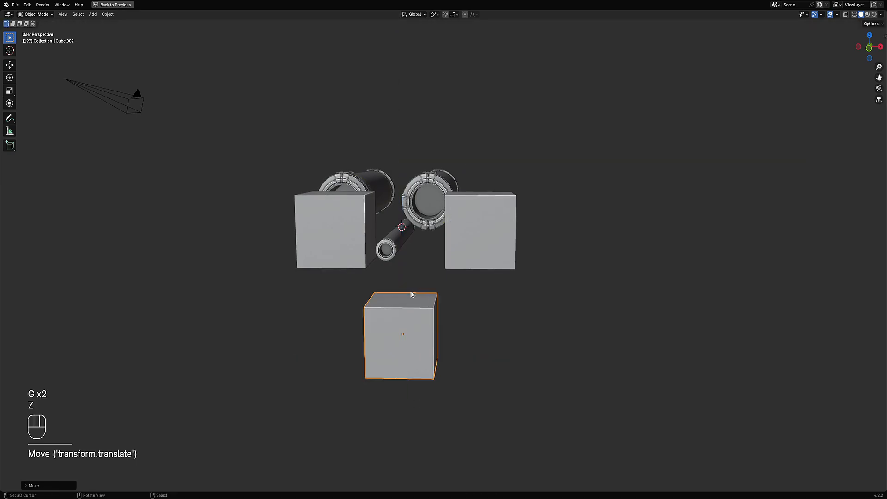
Open Random Cables for the two upper cubes and review its settings, including the No Overlap option.
middle_drag(410, 296, 332, 221)
click(333, 221)
shift+click(468, 221)
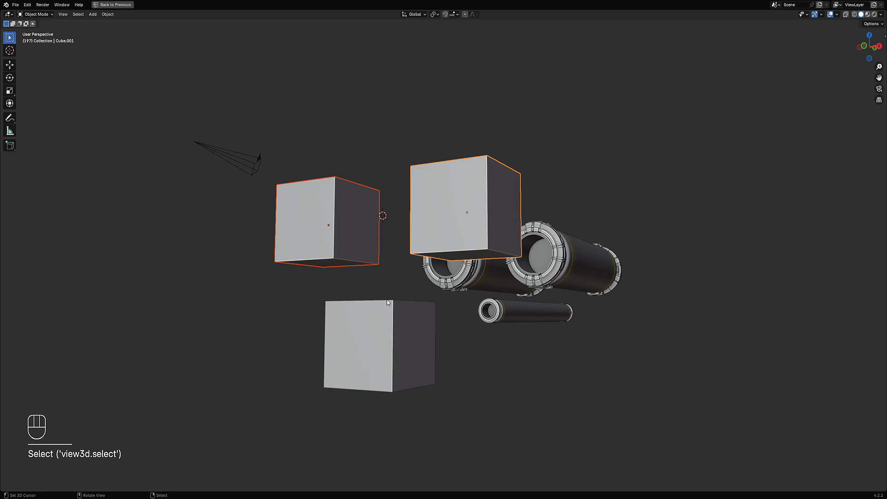
scroll(444, 239, up, 2)
key(shift+q)
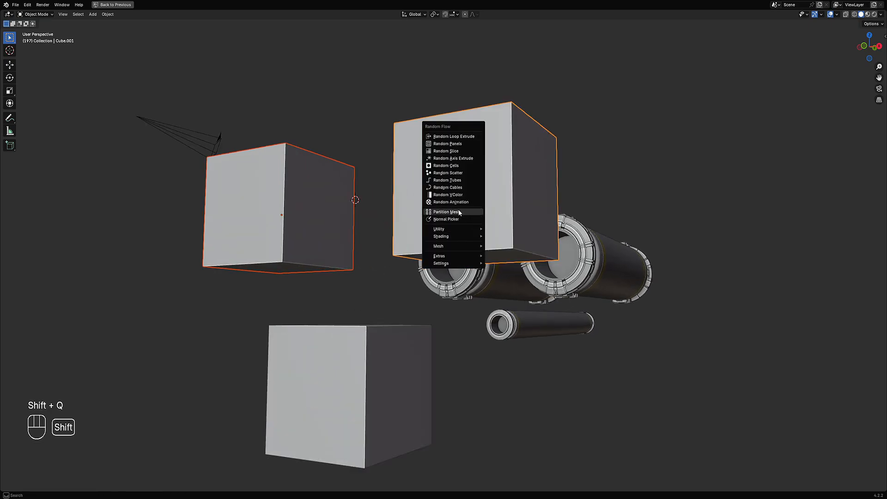
click(464, 187)
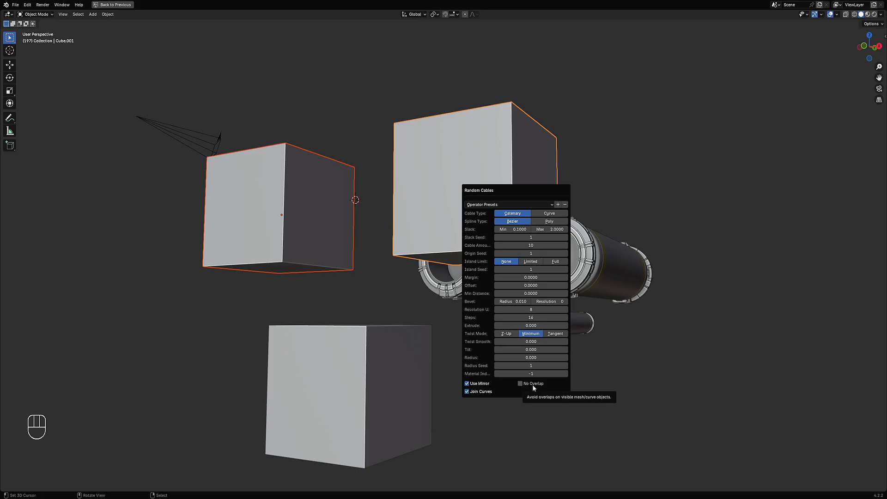
middle_drag(449, 351, 462, 296)
Inspect the meshes of the two large sci-fi cylinders together in Edit Mode.
right_click(481, 272)
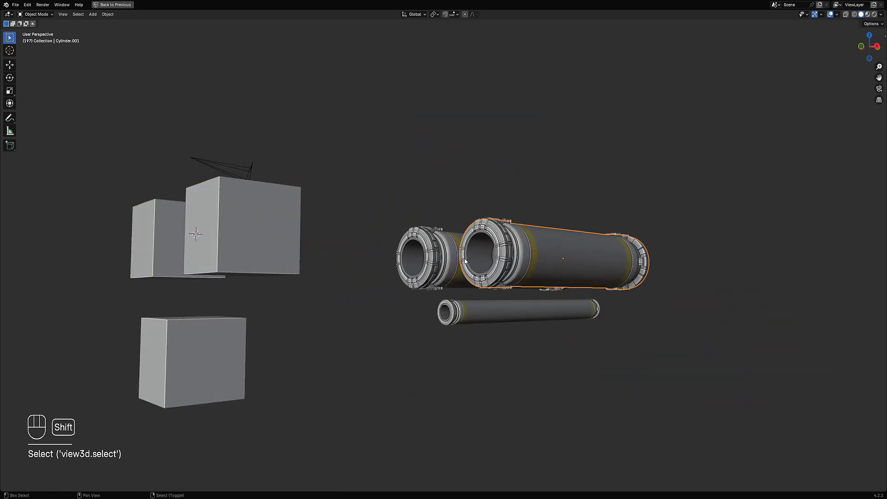
shift+right_click(436, 256)
key(Tab)
middle_drag(518, 263, 656, 283)
shift+middle_drag(693, 221, 421, 297)
middle_drag(566, 244, 504, 215)
shift+middle_drag(635, 240, 500, 261)
key(Tab)
Hide the two large cylinders, the small cylinder and all their ring and clamp details.
right_click(499, 258)
key(h)
right_click(462, 215)
key(h)
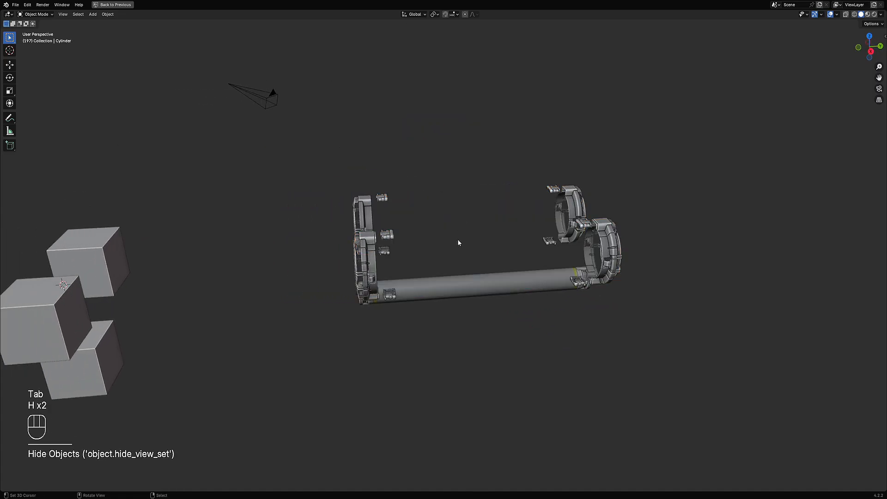
right_click(451, 284)
key(h)
drag(352, 183, 693, 372)
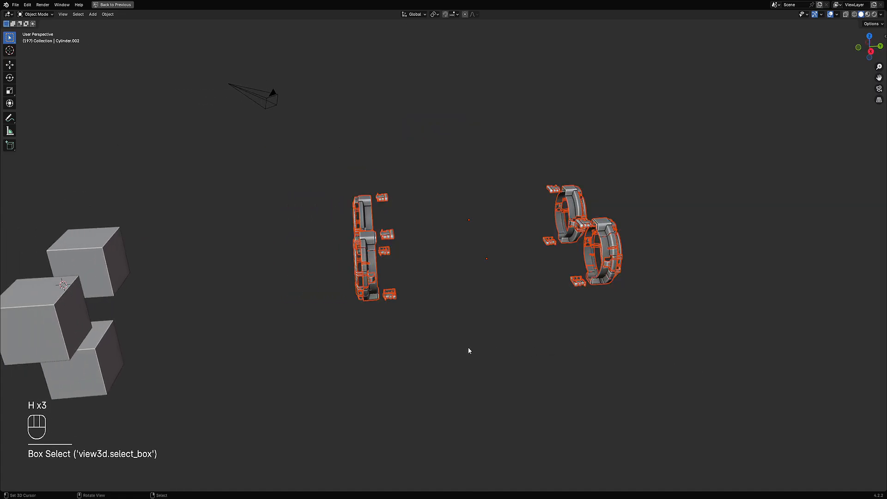
key(h)
Move the lower cube up in front view so it sits just below the gap between the two upper cubes.
middle_drag(469, 351, 517, 266)
scroll(503, 258, up, 2)
click(433, 274)
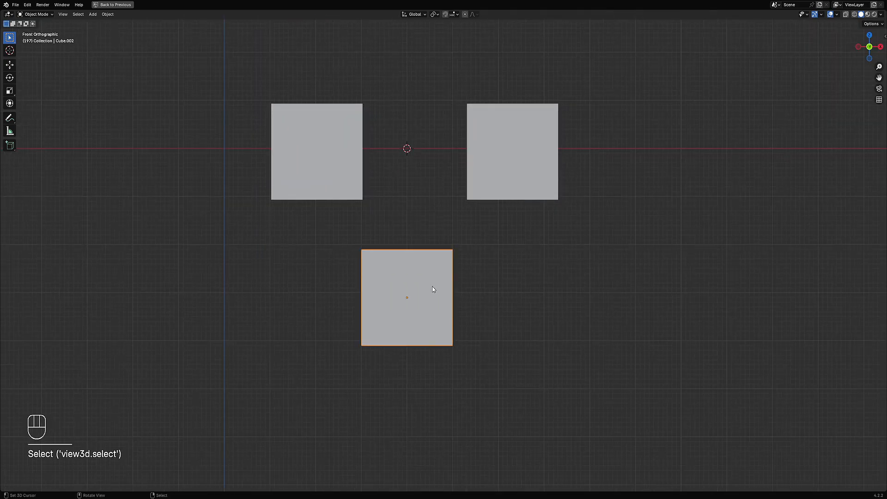
key(g)
key(g)
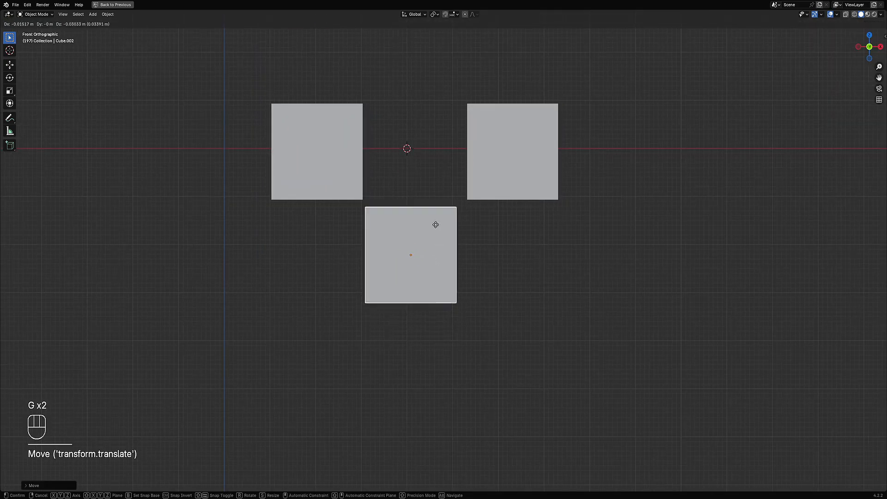
click(439, 245)
Duplicate the lower cube straight down along Z by about 2.9 m.
scroll(433, 204, down, 3)
key(shift+d)
middle_click(430, 276)
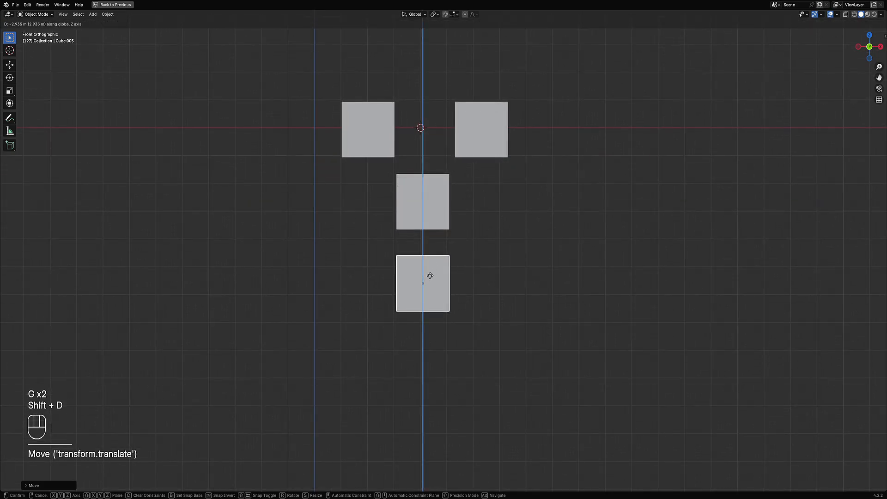
click(430, 276)
Select the bottom faces of both upper cubes in Edit Mode and return to Object Mode.
key(alt+a)
shift+click(368, 129)
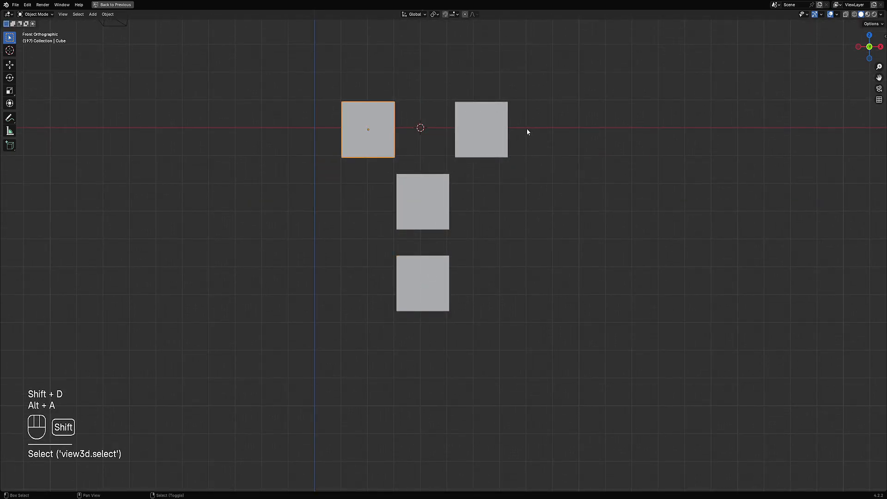
shift+click(478, 129)
scroll(497, 241, up, 2)
middle_drag(497, 241, 411, 234)
key(Tab)
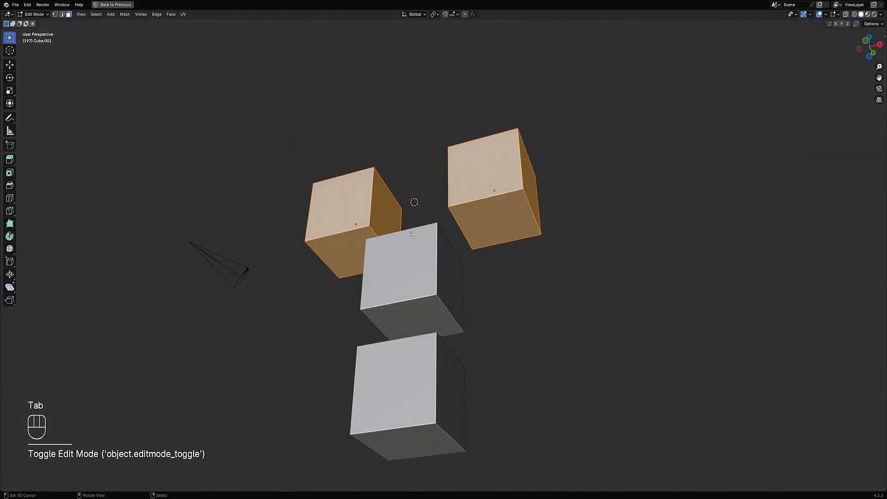
key(3)
right_click(343, 245)
shift+right_click(481, 217)
shift+middle_drag(525, 217, 516, 216)
key(Tab)
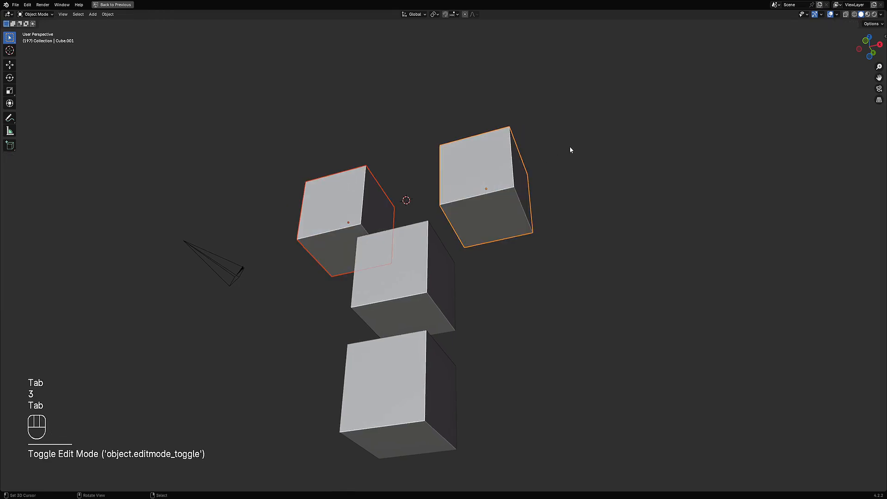
Run Random Cables on the two upper cubes with the "amount 100 offset curve" preset.
key(shift+q)
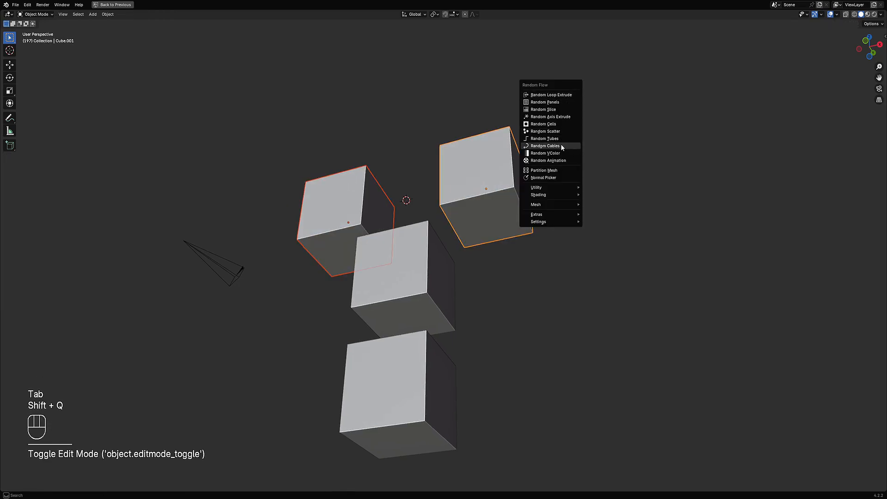
click(562, 147)
click(605, 161)
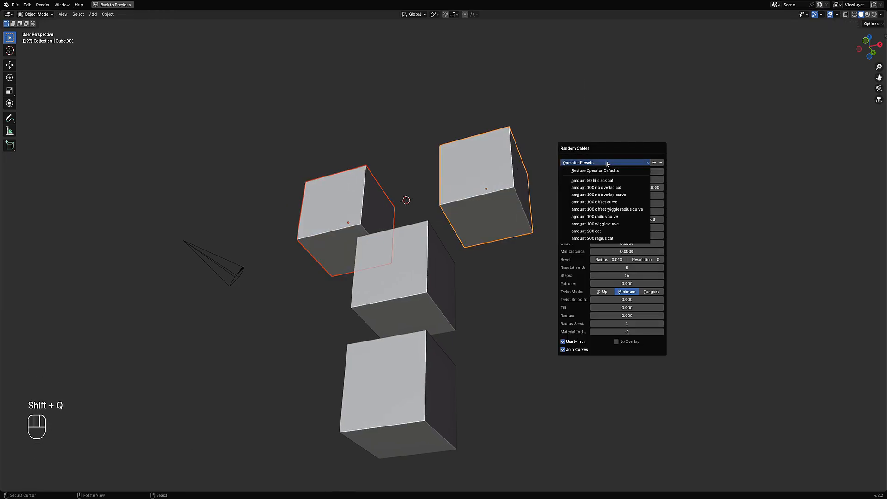
click(603, 202)
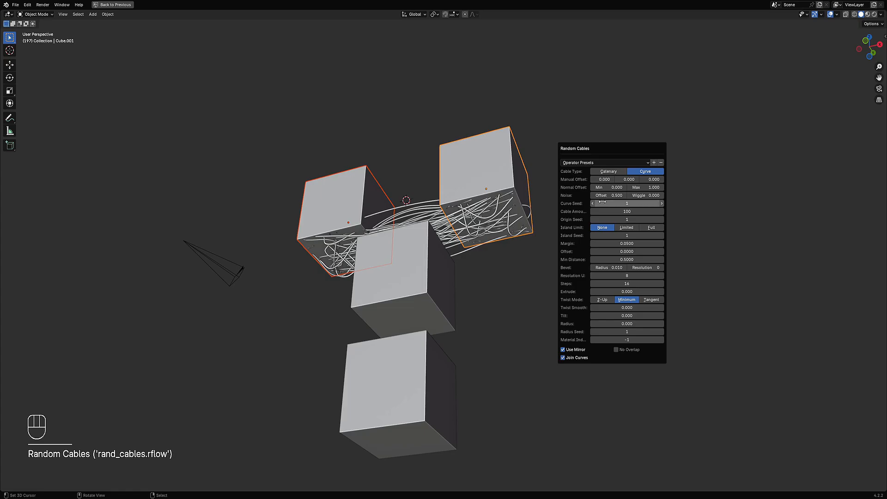
Switch Random Cables to the "amount 200 cat" preset and set the cable amount to 50.
click(607, 158)
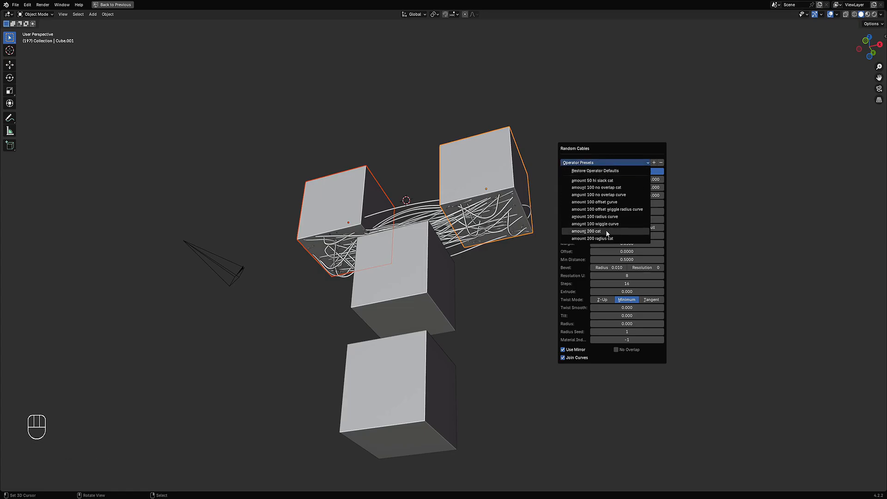
click(606, 231)
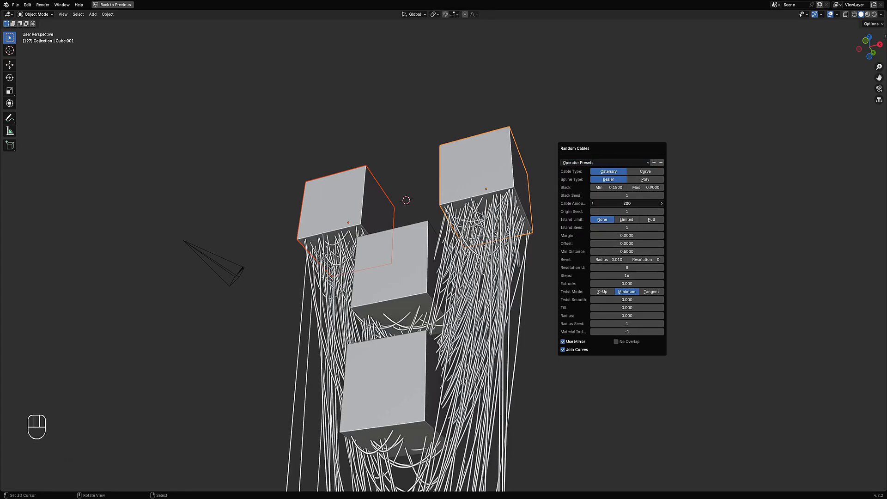
click(629, 204)
text(50)
key(Return)
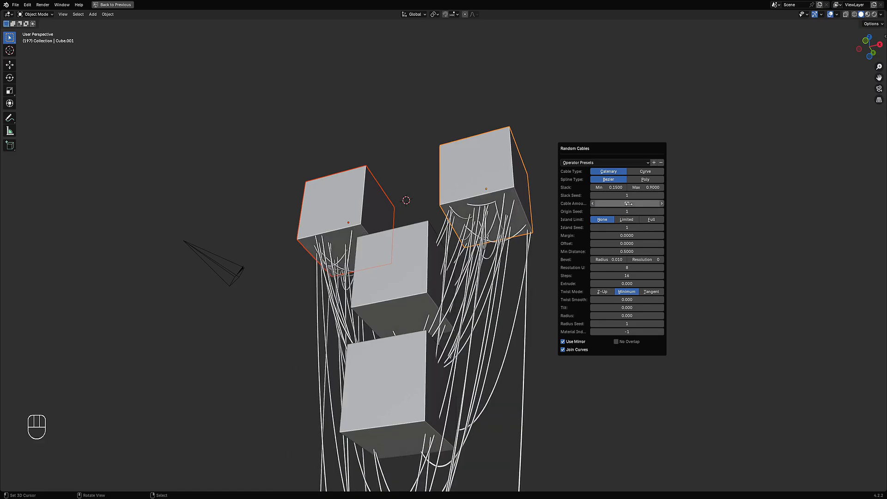
Set the cable slack to 0.39 minimum and 1.83 maximum, and enable No Overlap.
mouse_move(643, 188)
mouse_down()
mouse_move(702, 187)
mouse_move(618, 188)
mouse_move(656, 187)
mouse_move(645, 187)
mouse_up()
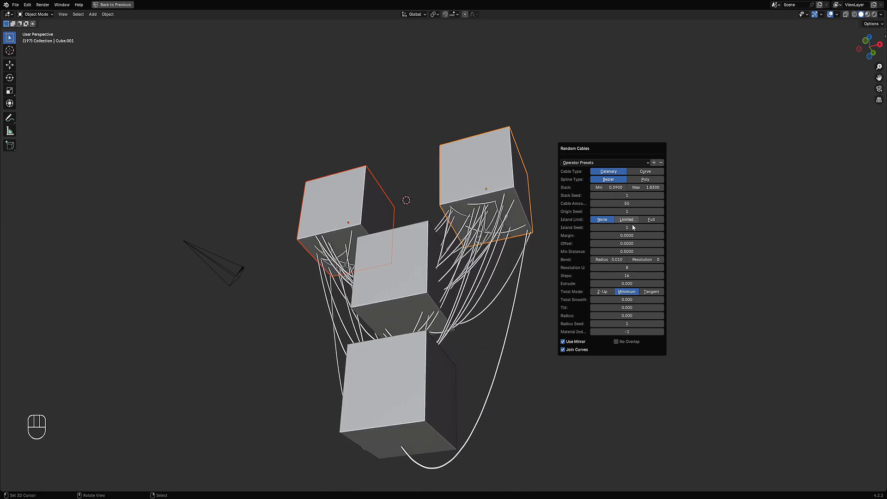
click(619, 341)
middle_drag(531, 287, 515, 238)
key(F9)
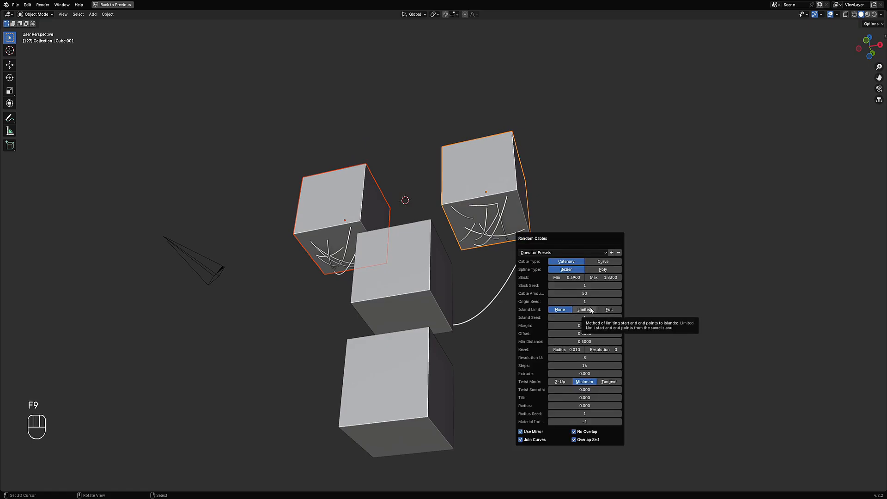
middle_drag(502, 235, 548, 218)
scroll(506, 190, up, 3)
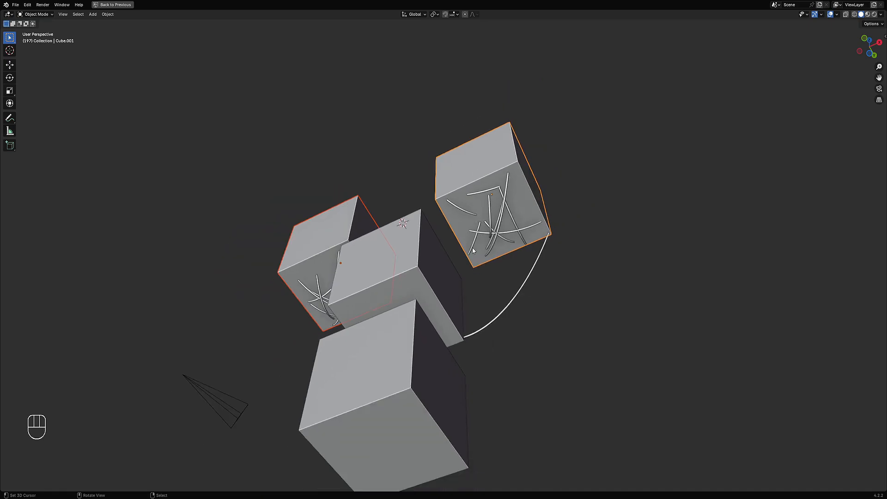
key(F9)
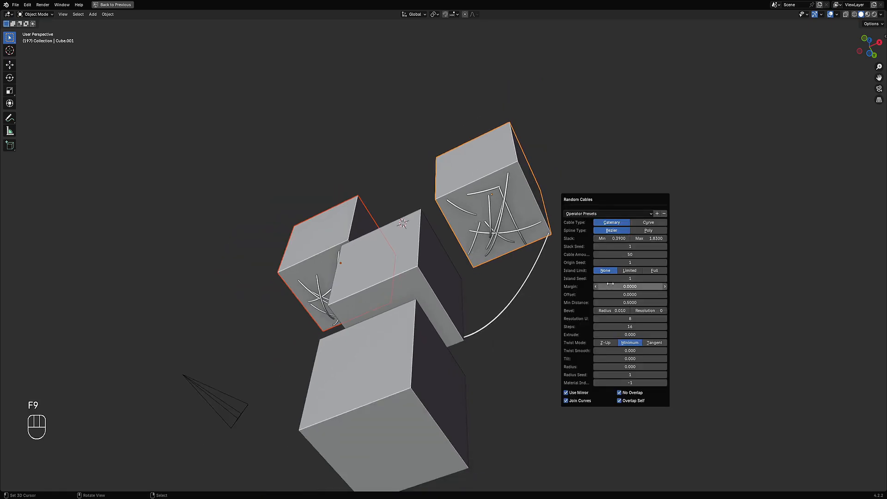
Set the Random Cables Island Limit to Limited and the cable amount to 100.
click(631, 271)
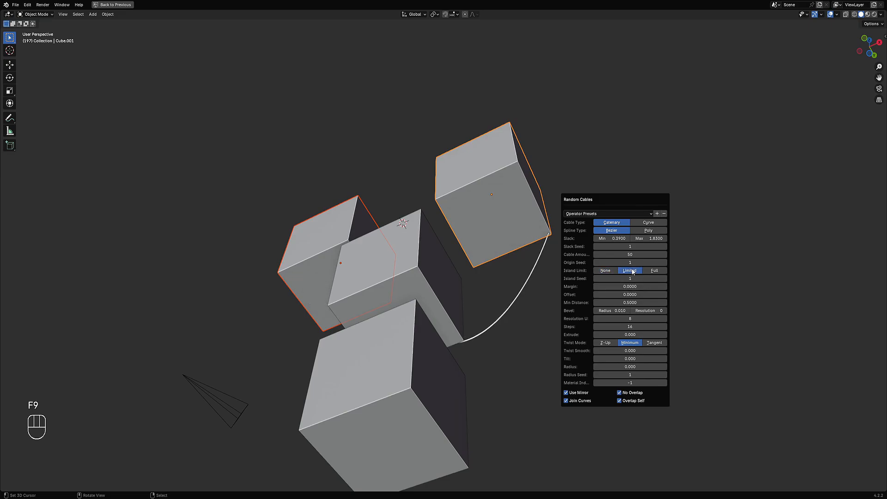
drag(630, 254, 683, 254)
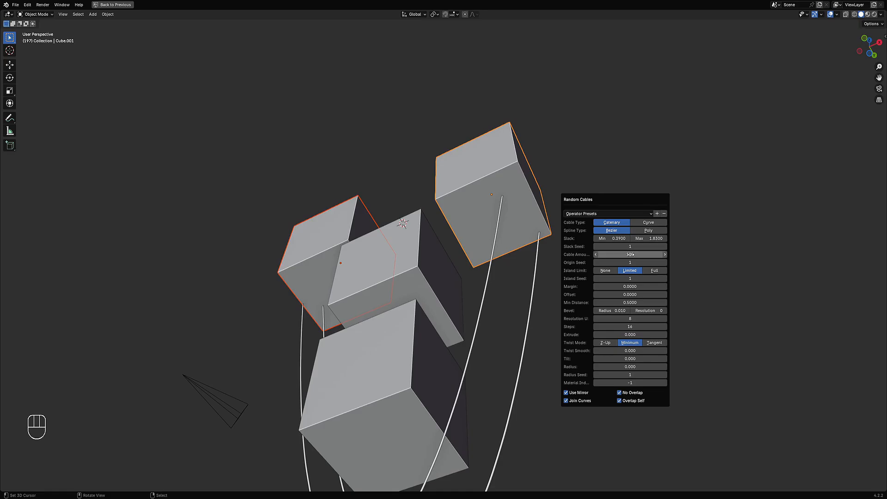
click(630, 254)
key(Return)
middle_drag(271, 257, 499, 245)
scroll(500, 292, down, 2)
scroll(500, 248, up, 1)
key(F9)
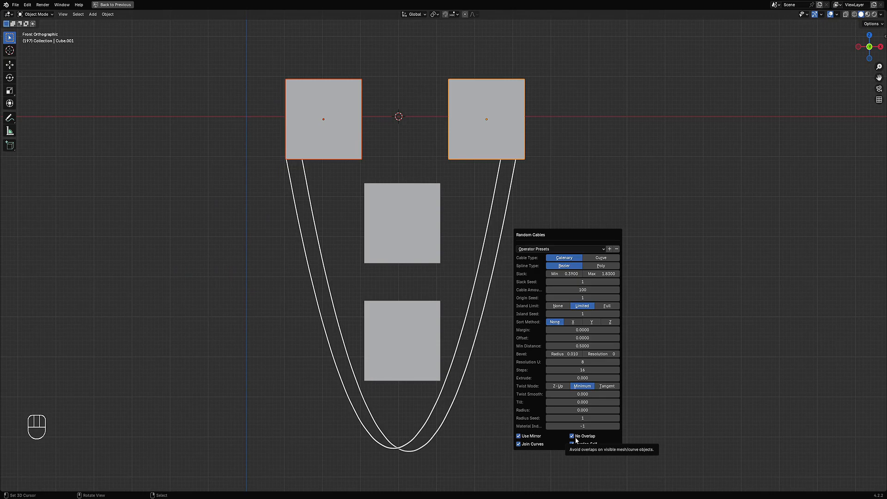
mouse_move(593, 289)
mouse_down()
mouse_move(584, 290)
mouse_move(591, 289)
mouse_up()
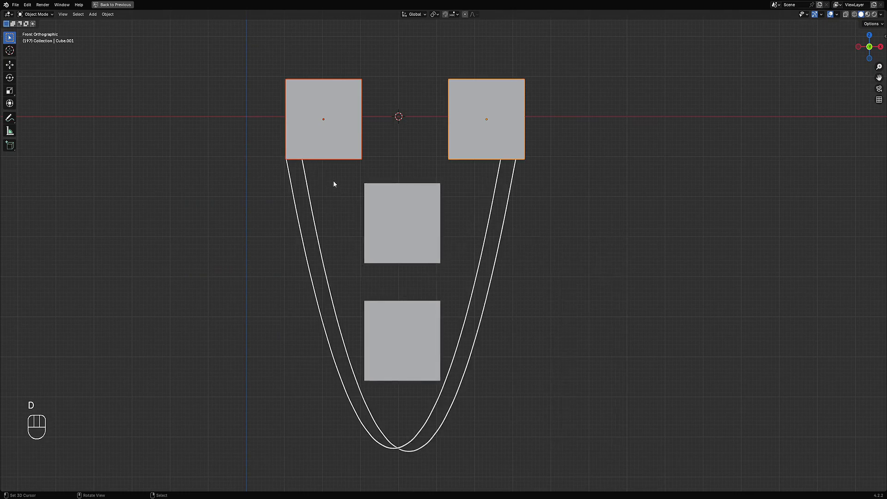
Sketch annotation curves hanging between the two upper cubes across the middle cube, and erase them.
key(d)
mouse_move(322, 160)
mouse_down()
mouse_move(392, 221)
mouse_move(485, 172)
mouse_up()
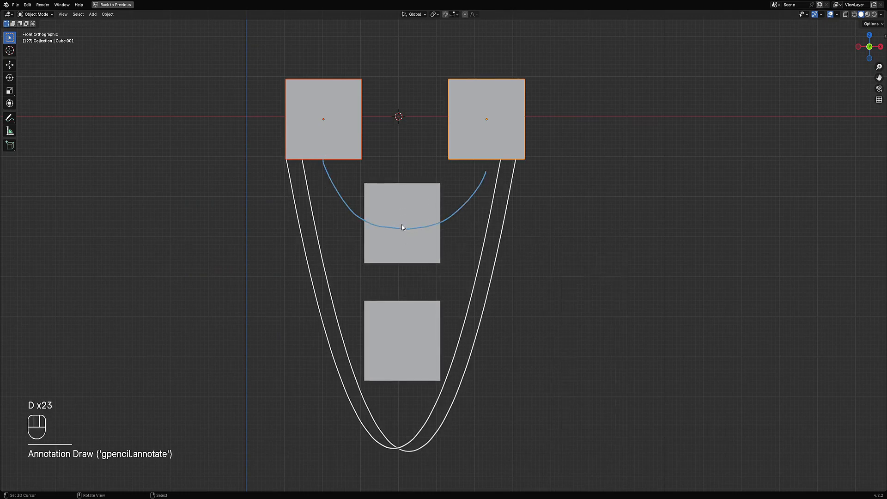
mouse_move(475, 182)
right_down()
mouse_move(448, 215)
mouse_move(293, 152)
mouse_move(300, 155)
right_up()
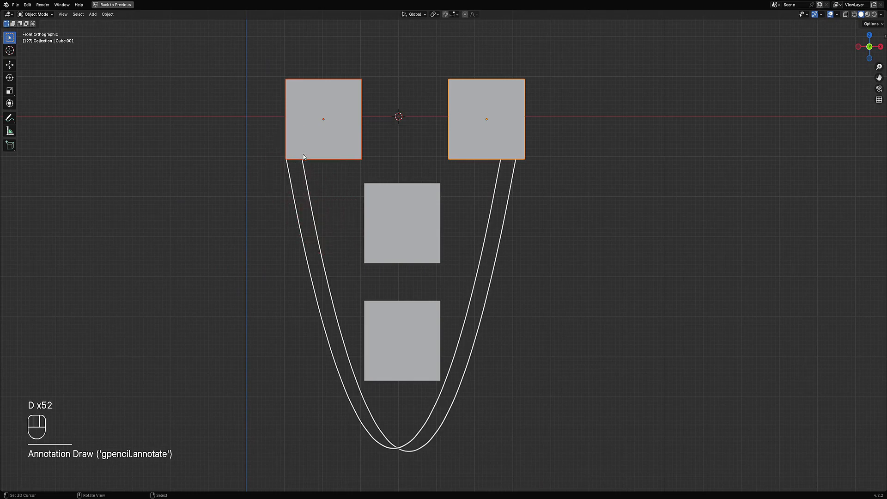
mouse_move(305, 153)
mouse_down()
mouse_move(355, 278)
mouse_move(406, 311)
mouse_move(440, 259)
mouse_move(469, 158)
mouse_up()
mouse_move(469, 158)
right_down()
mouse_move(353, 290)
mouse_move(311, 157)
right_up()
Switch No Overlap off and back on twice to compare the cables around the two lower cubes.
key(F9)
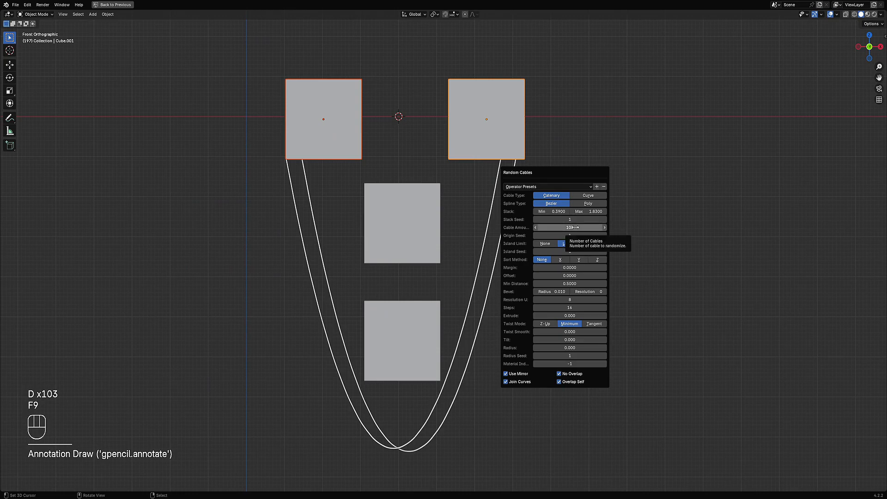
click(559, 374)
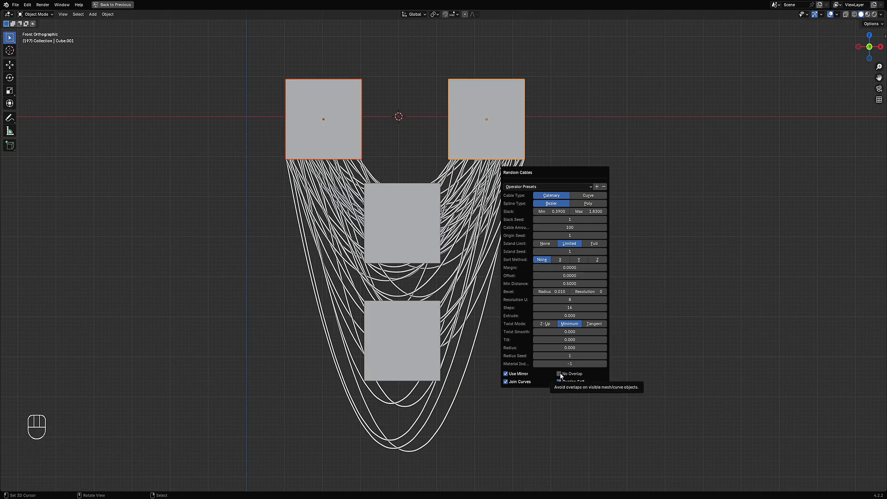
click(560, 374)
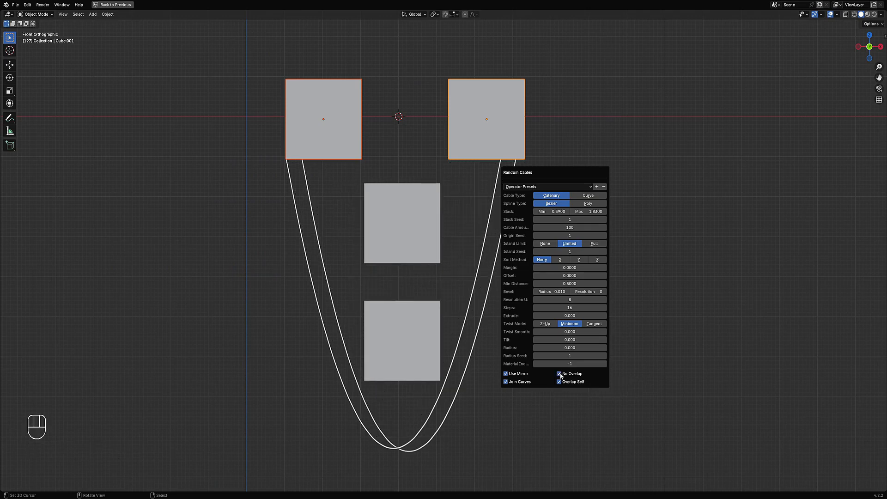
click(560, 374)
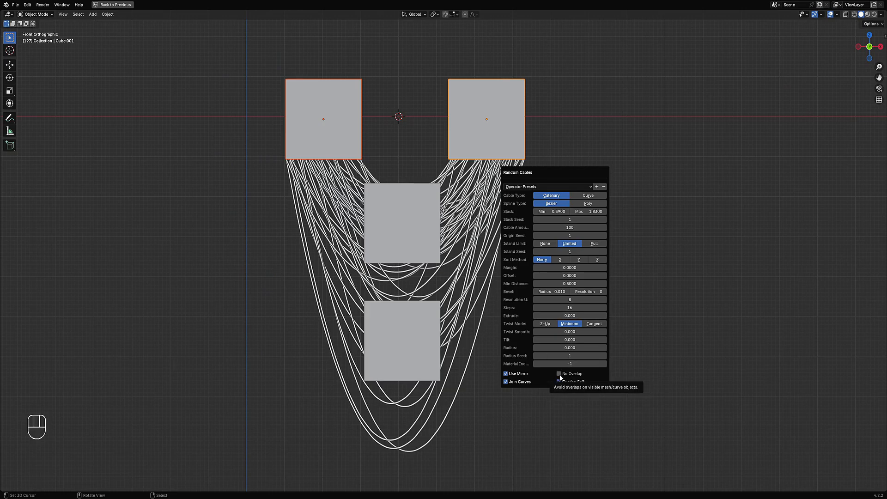
click(559, 374)
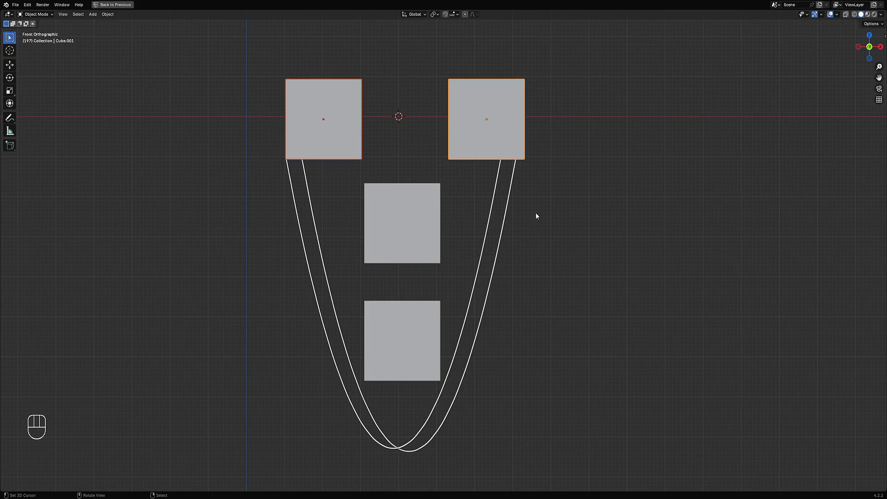
Set the cable slack to 0.12 minimum and 2.88 maximum, and the cable amount to 200.
key(F9)
drag(621, 255, 576, 256)
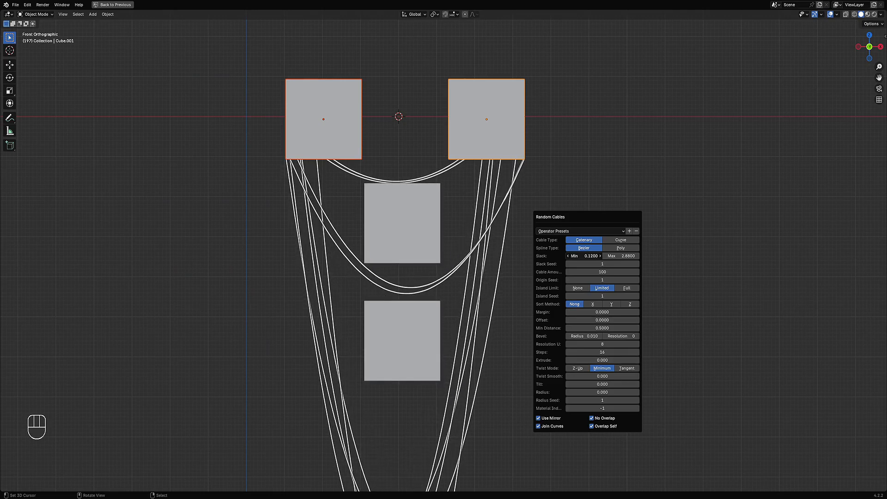
click(598, 271)
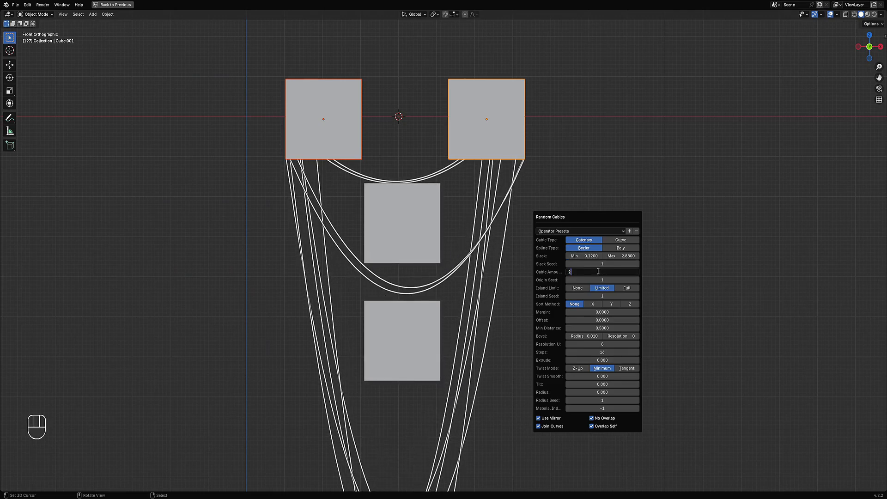
text(00)
key(Return)
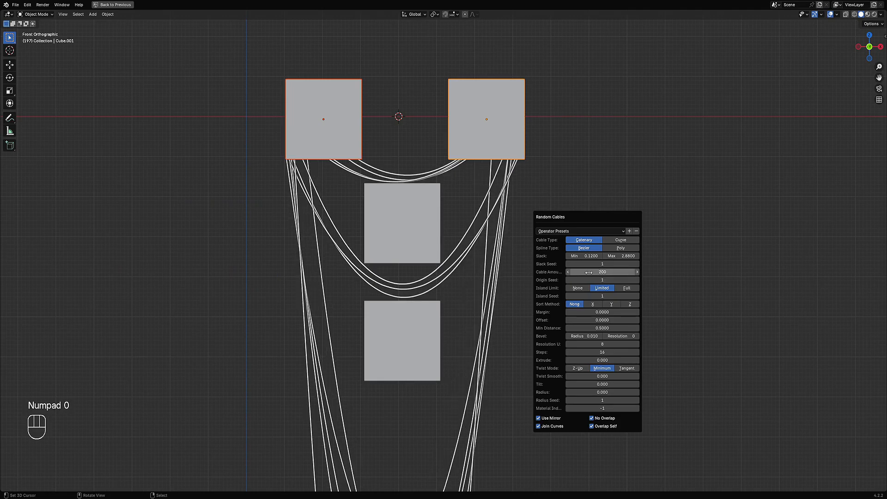
Compare the 200 cables with No Overlap off and on again, and set the maximum slack to 2.79.
scroll(521, 315, down, 3)
middle_drag(522, 315, 533, 284)
scroll(533, 281, up, 2)
key(F9)
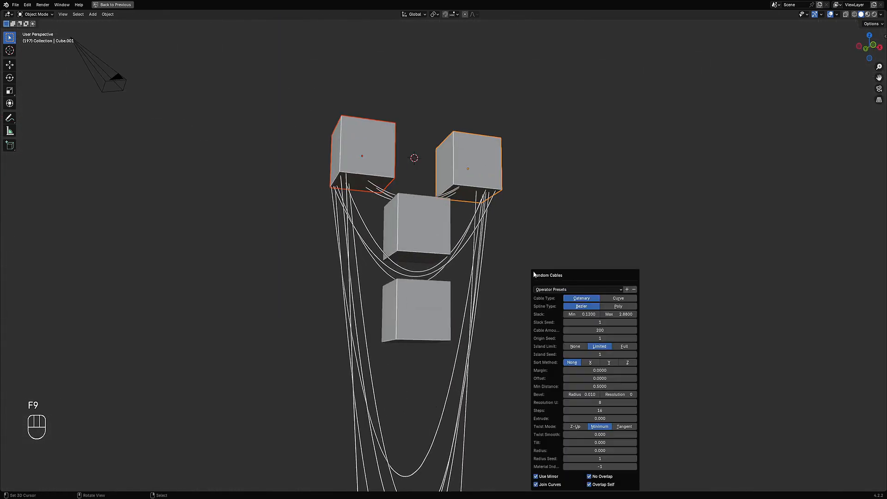
click(608, 477)
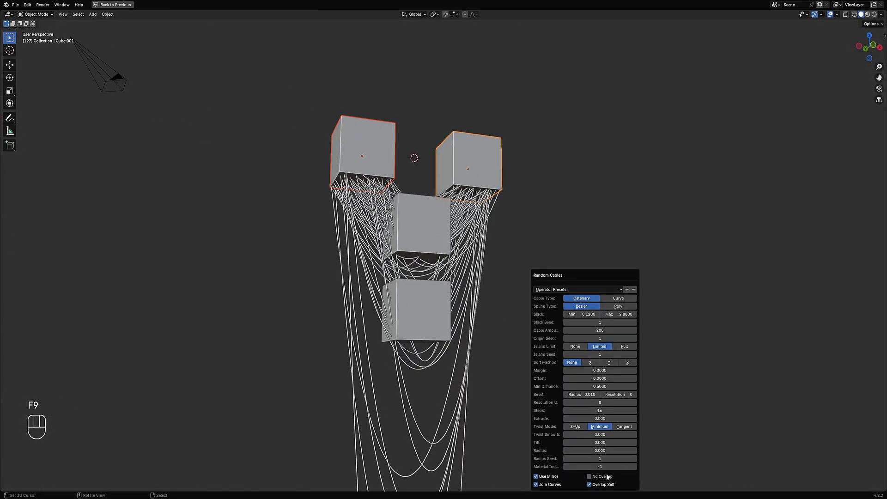
key(KP_1)
key(F9)
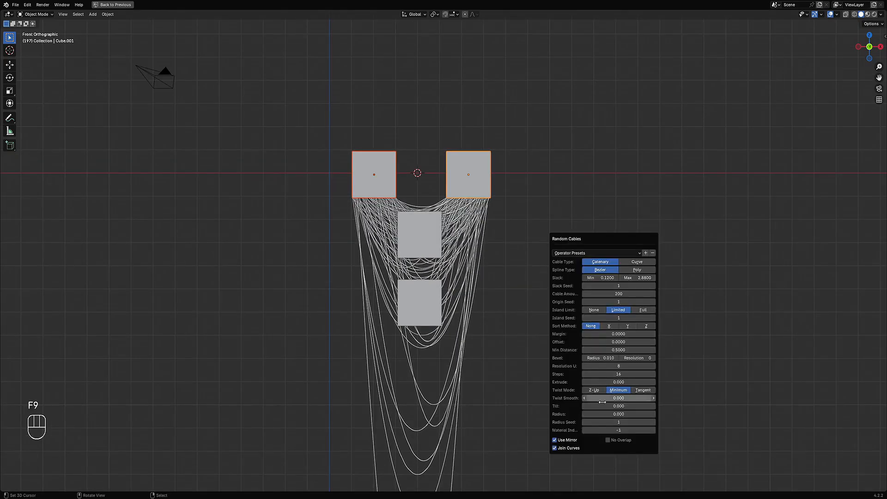
click(611, 441)
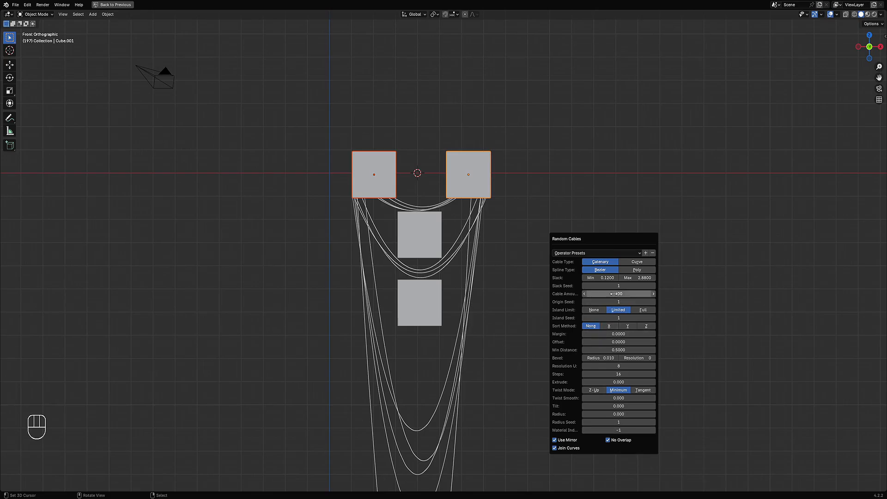
mouse_move(640, 278)
mouse_down()
mouse_move(675, 278)
mouse_move(635, 277)
mouse_up()
Undo the generated cables and hide the lowest cube.
key(ctrl+z)
click(414, 322)
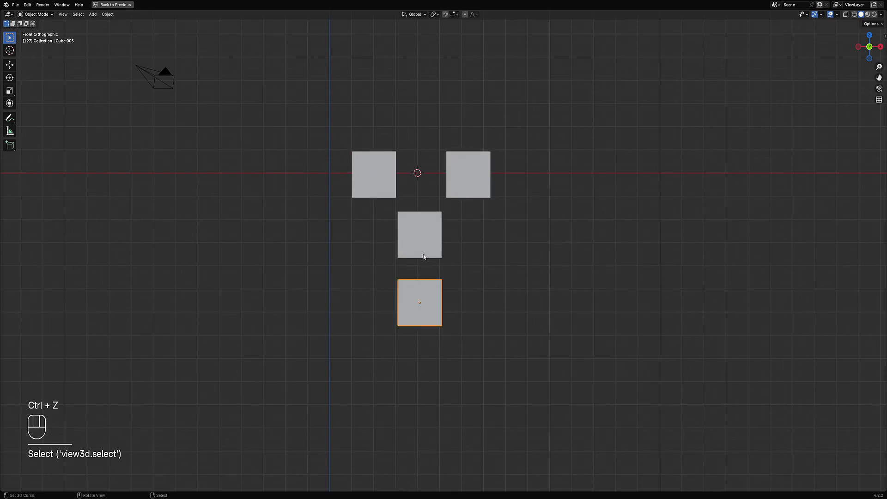
key(h)
Run Random Cables on the two upper cubes with only the middle cube as an obstacle, and inspect the result.
shift+click(390, 178)
shift+click(476, 181)
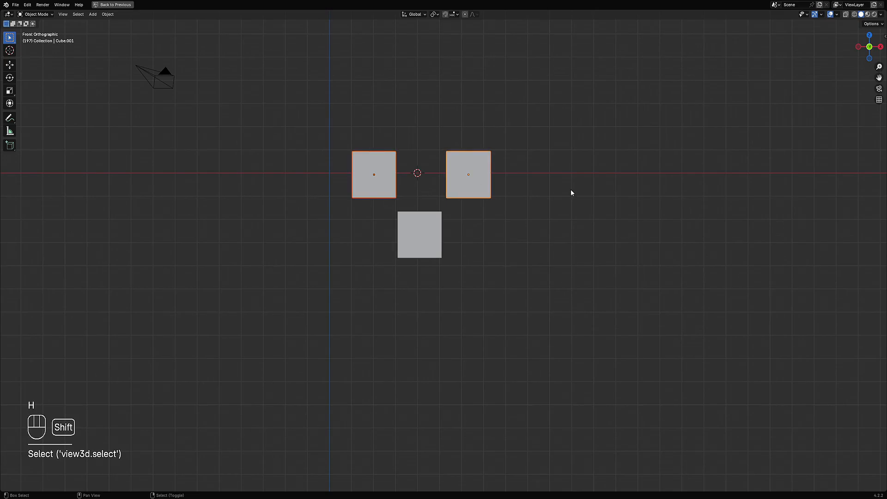
key(shift+q)
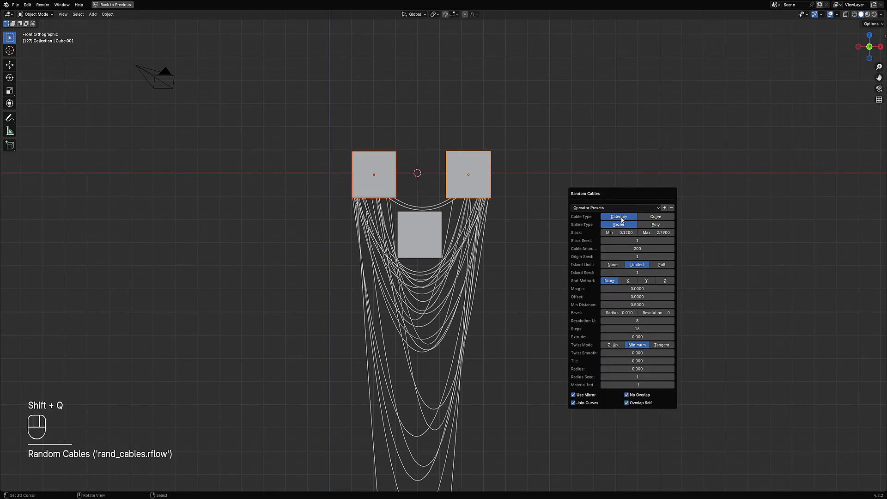
middle_drag(331, 271, 456, 277)
scroll(458, 268, up, 5)
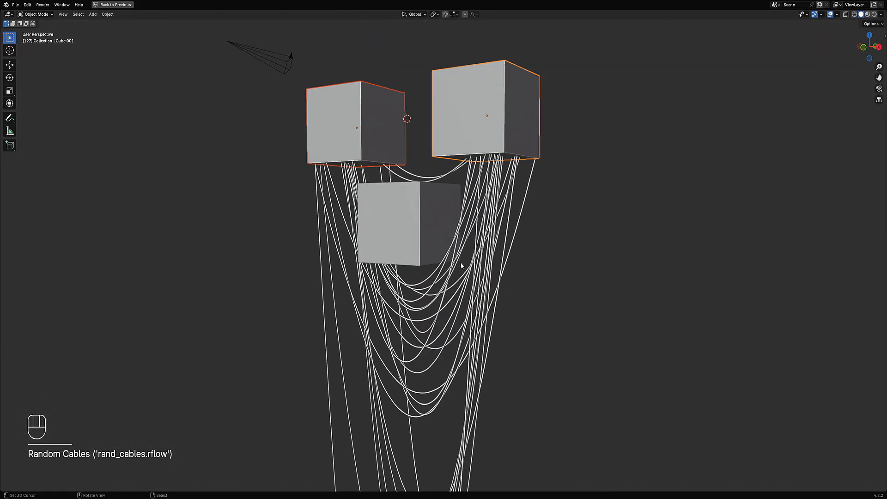
middle_drag(463, 239, 508, 234)
scroll(508, 234, down, 1)
key(F9)
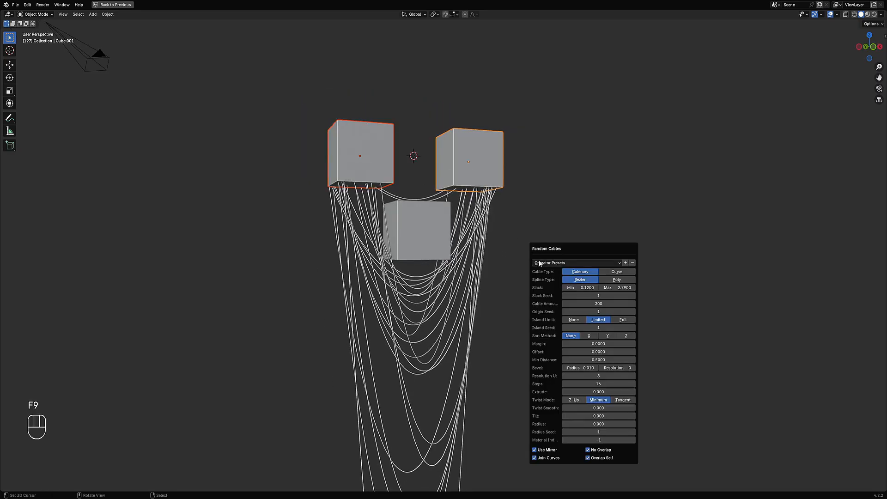
Set the cable slack to 0.15 minimum and 3.72 maximum.
key(KP_1)
scroll(552, 234, up, 2)
key(F9)
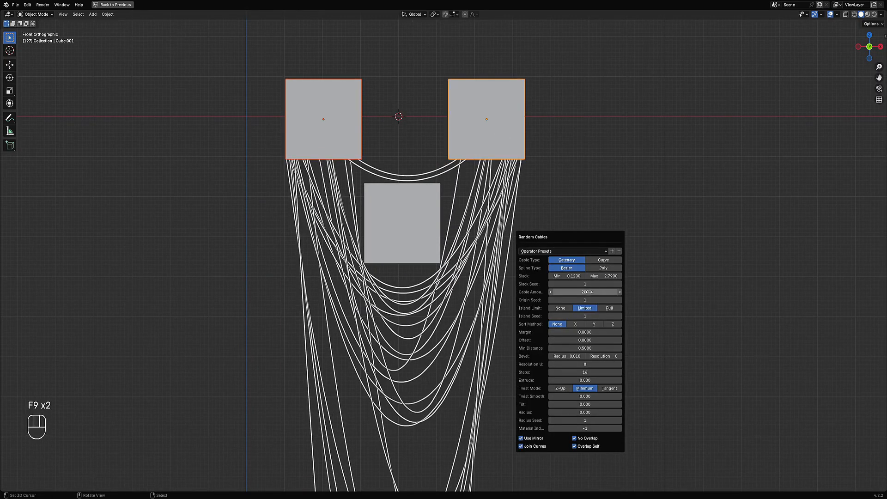
drag(603, 276, 576, 278)
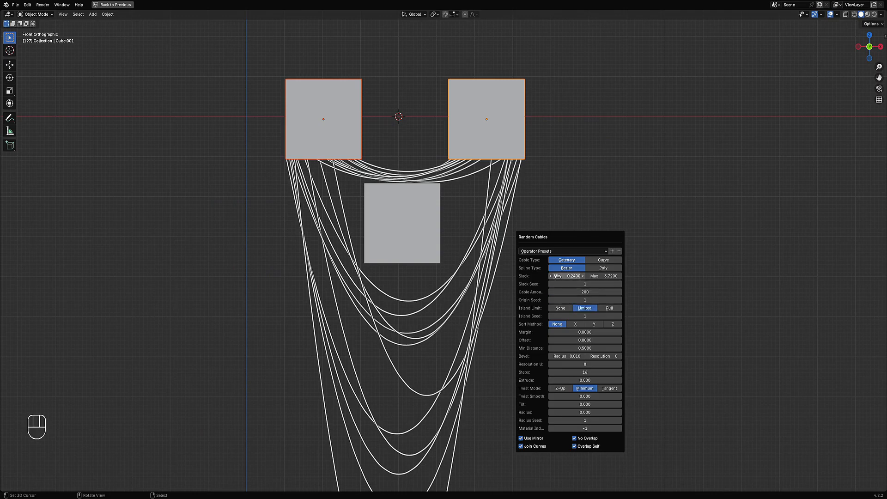
drag(567, 276, 614, 276)
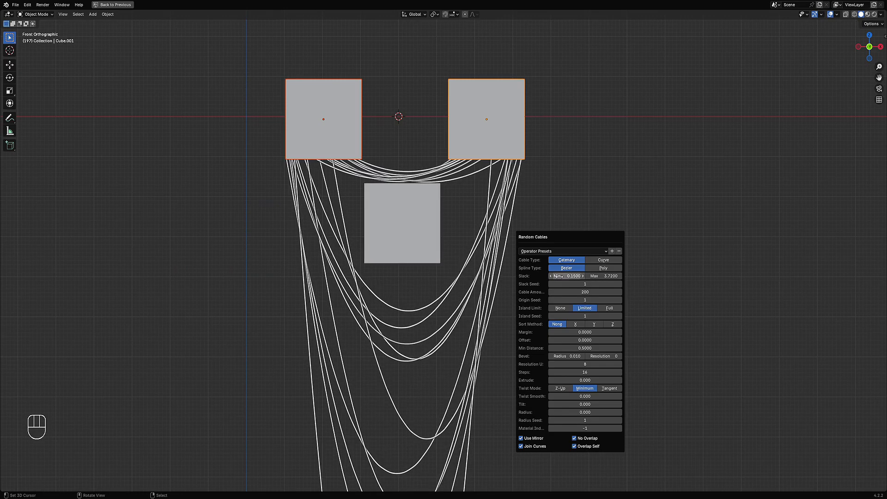
Undo the cables and place a scaled-down duplicate of the middle cube below the upper-left cube.
key(ctrl+z)
click(374, 253)
key(shift+d)
click(323, 225)
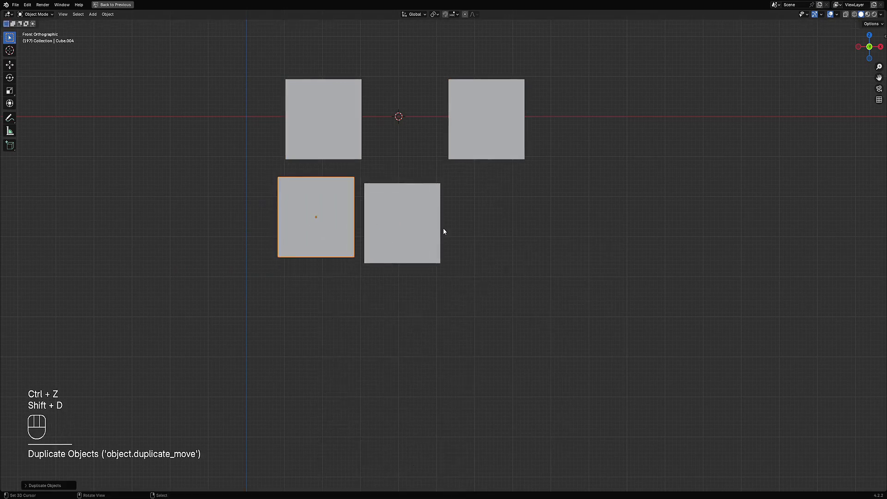
key(s)
click(362, 226)
key(g)
click(351, 216)
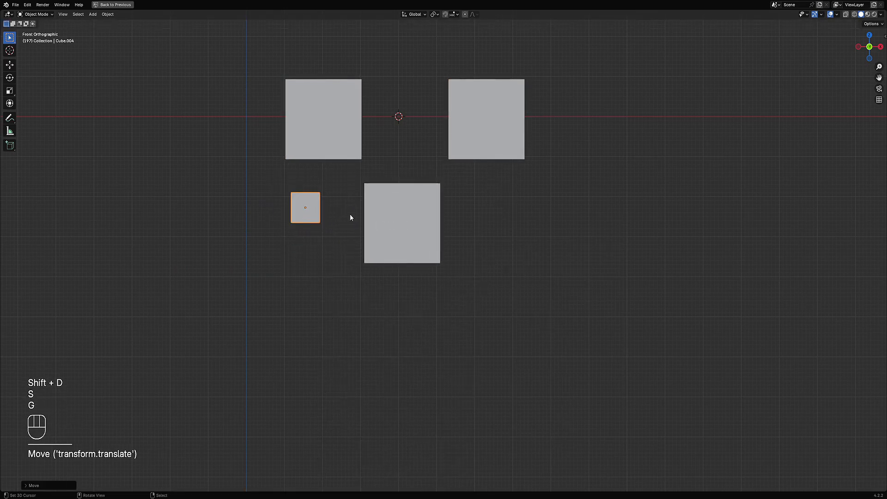
Try running Random Cables with all four cubes selected, and undo it.
shift+click(342, 156)
shift+click(402, 199)
shift+click(455, 146)
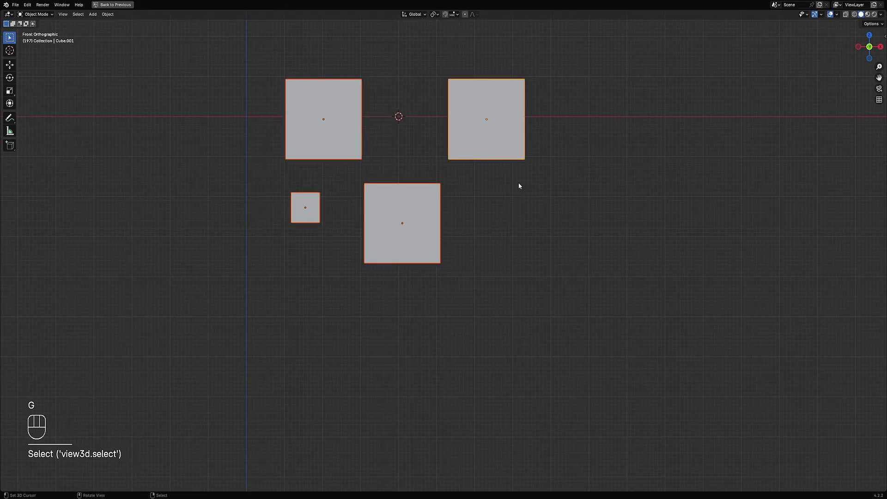
mouse_move(518, 182)
middle_down()
mouse_move(515, 156)
mouse_move(514, 176)
middle_up()
key(shift+q)
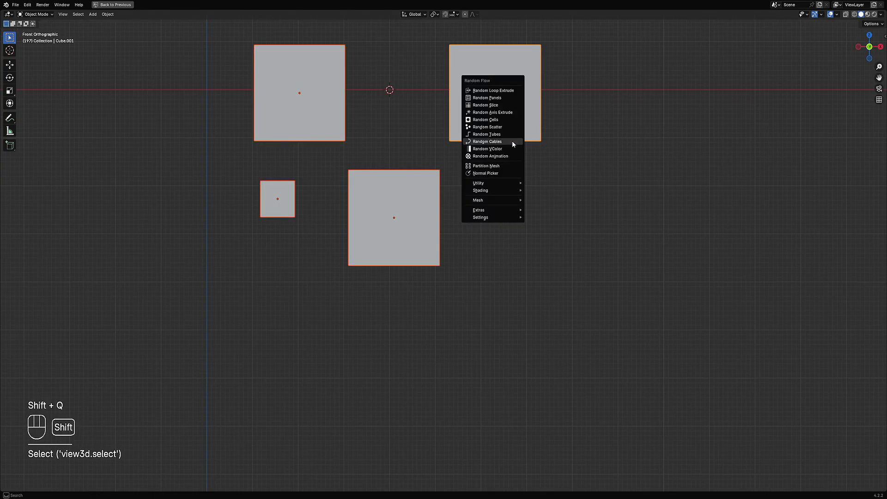
click(513, 142)
click(555, 168)
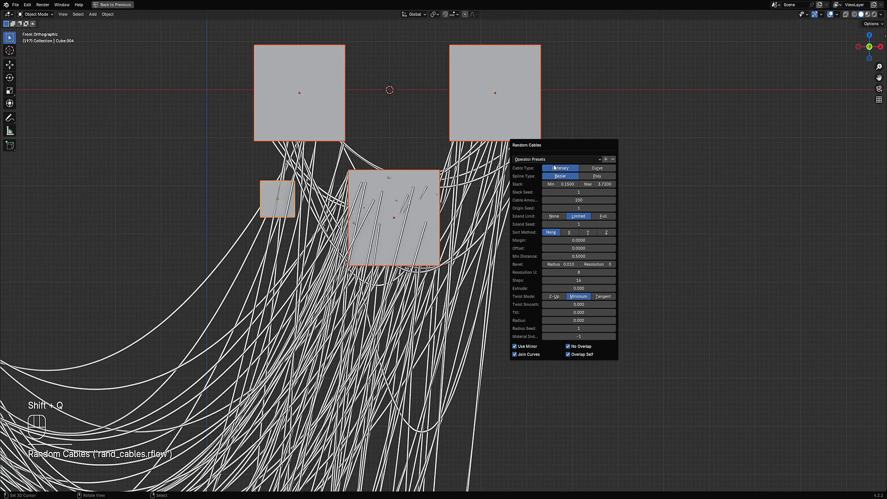
scroll(347, 192, down, 5)
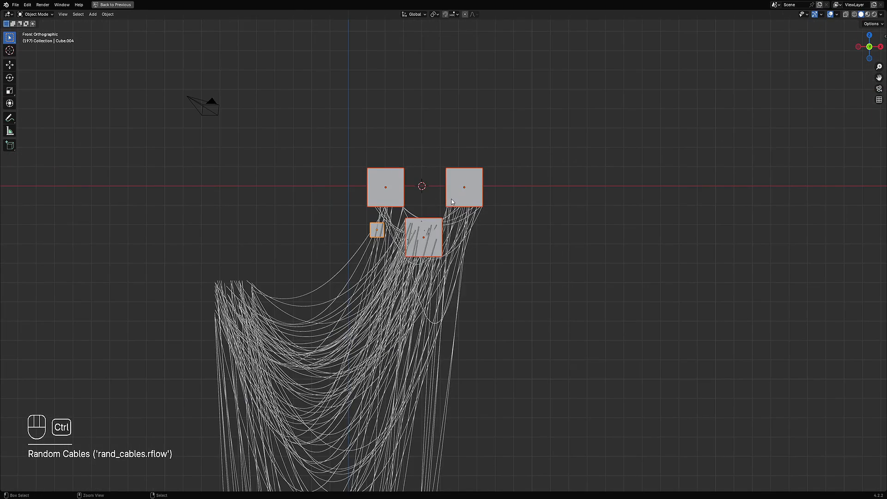
key(ctrl+z)
Select only the two upper cubes, check them in Edit Mode and return to Object Mode.
scroll(451, 199, up, 5)
key(Tab)
middle_drag(380, 169, 354, 139)
key(Tab)
click(354, 141)
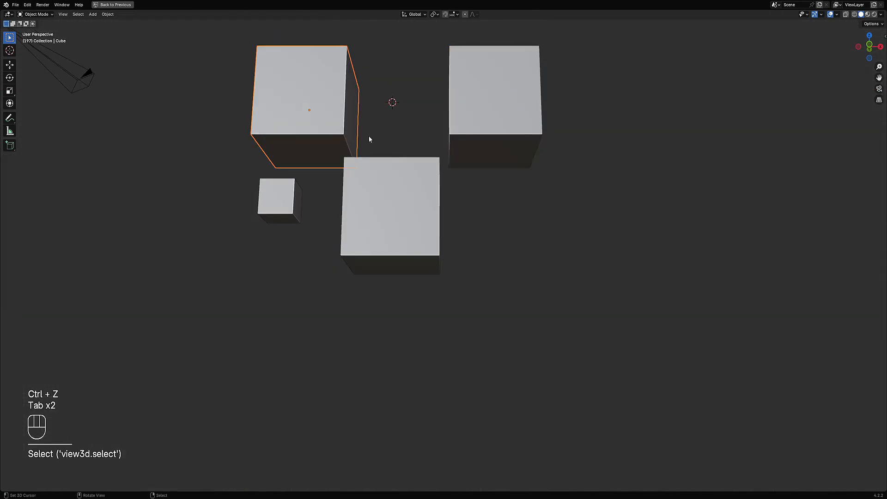
shift+click(481, 139)
key(Tab)
key(Tab)
Run Random Cables on the two upper cubes with the small cube as an added obstacle, and show its settings.
key(shift+q)
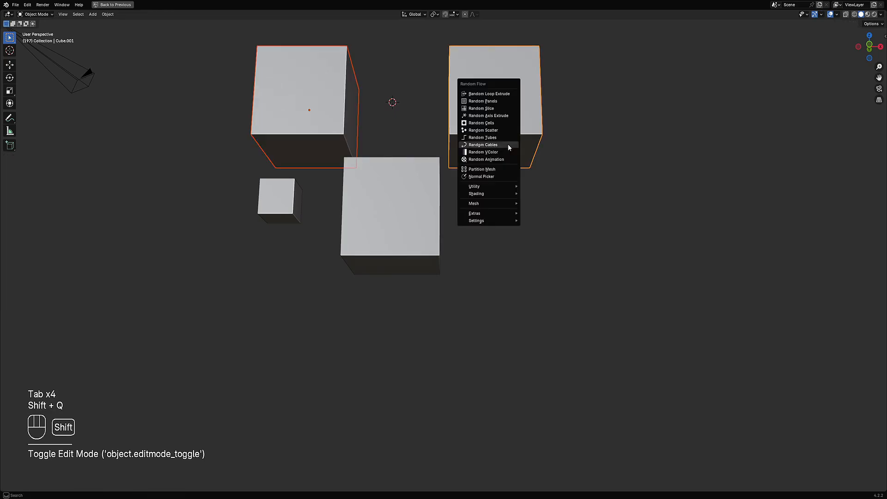
click(508, 143)
middle_drag(303, 197, 326, 208)
middle_drag(467, 229, 539, 231)
scroll(539, 231, down, 2)
key(F9)
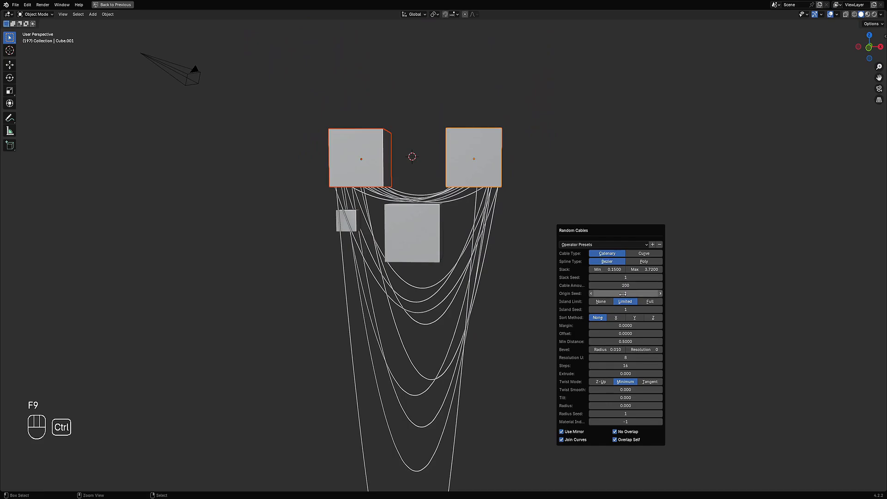
Cycle the cables' Origin Seed up to 24 to try different cable layouts between the two upper cubes.
ctrl+scroll(622, 294, up, 4)
ctrl+scroll(623, 293, up, 6)
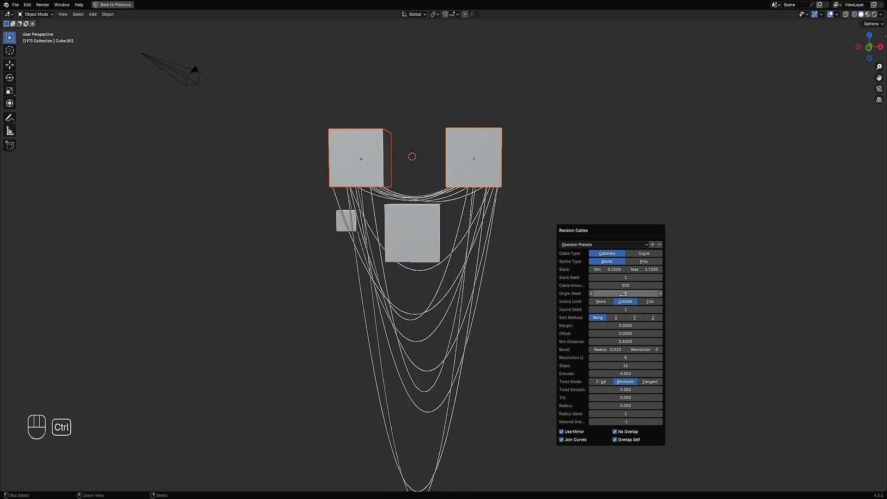
ctrl+scroll(624, 295, up, 7)
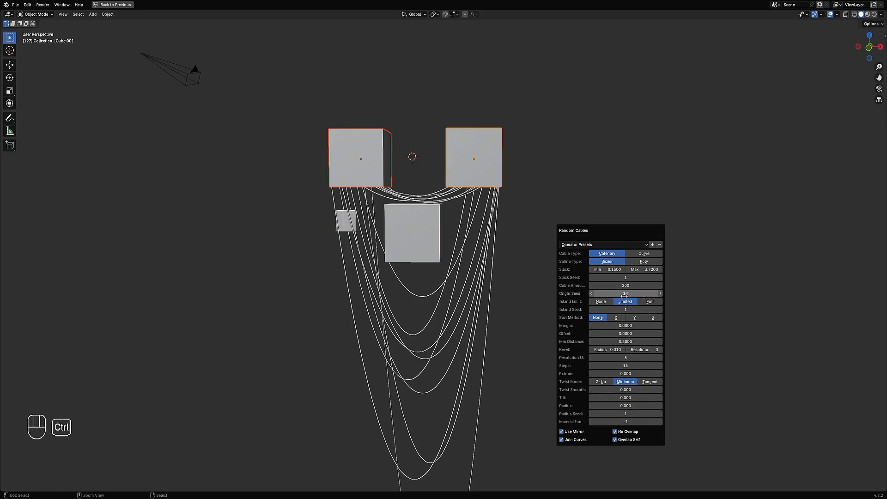
ctrl+scroll(624, 294, up, 2)
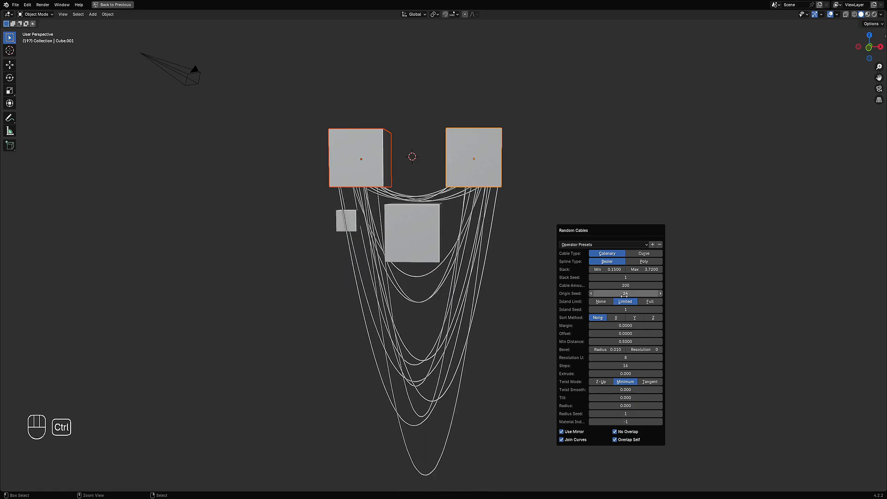
Turn off Overlap Self and set the Cable Amount to 400 in the Random Cables settings.
middle_drag(284, 255, 545, 222)
key(F9)
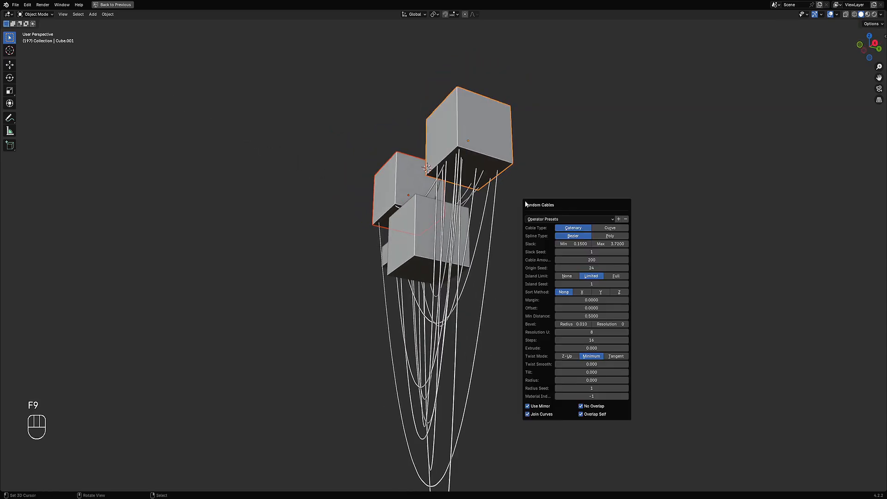
click(589, 417)
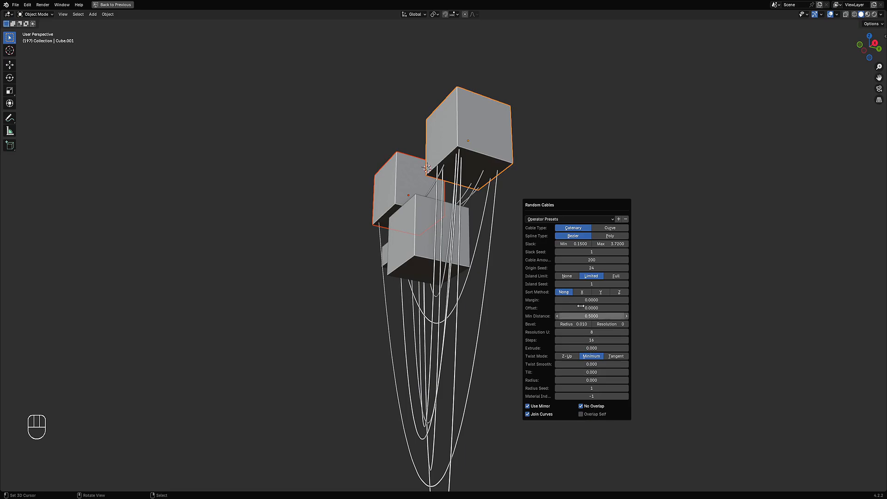
click(585, 259)
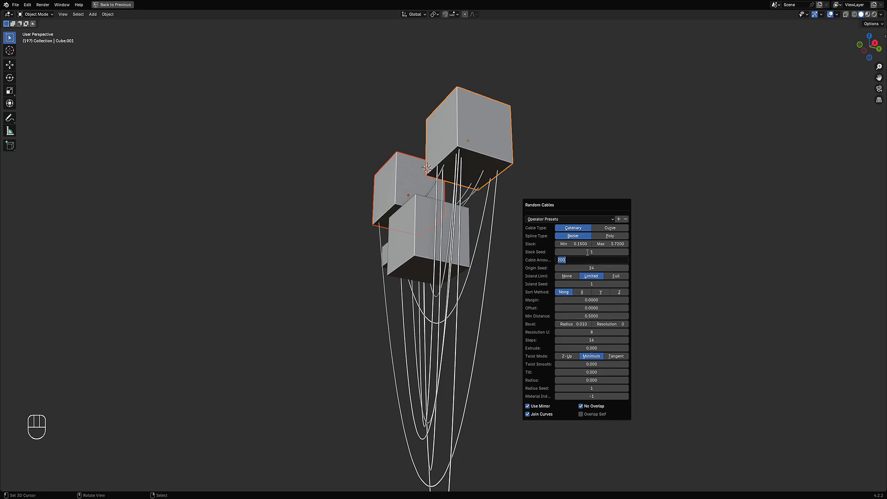
text(400)
key(Return)
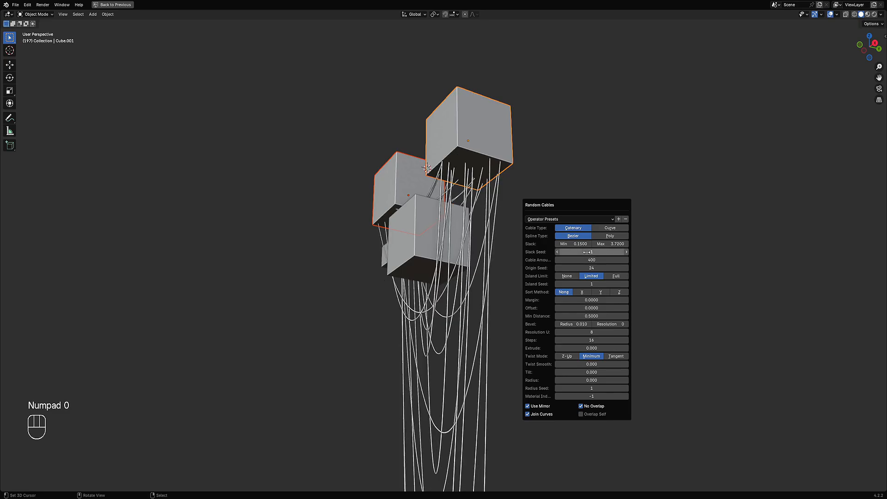
Try lower Cable Amounts of 100 and 200 while facing the cubes up close.
middle_drag(380, 241, 517, 250)
scroll(447, 255, down, 4)
scroll(516, 250, up, 5)
key(F9)
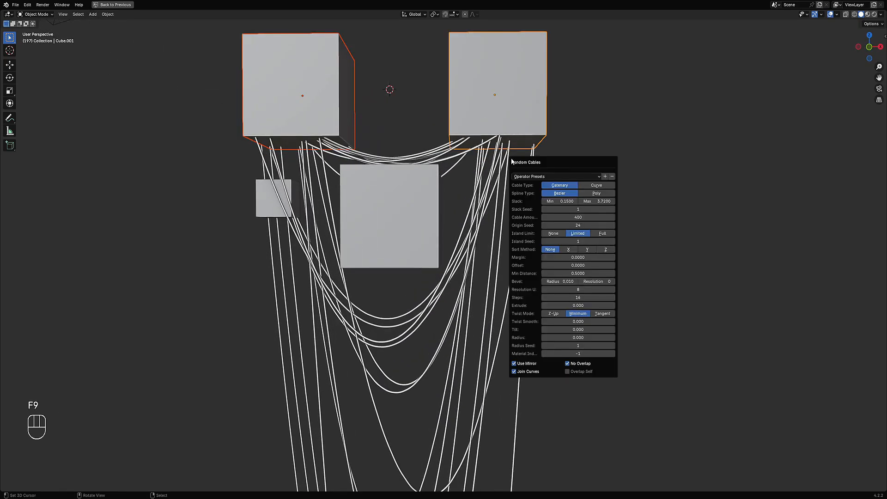
drag(536, 165, 542, 155)
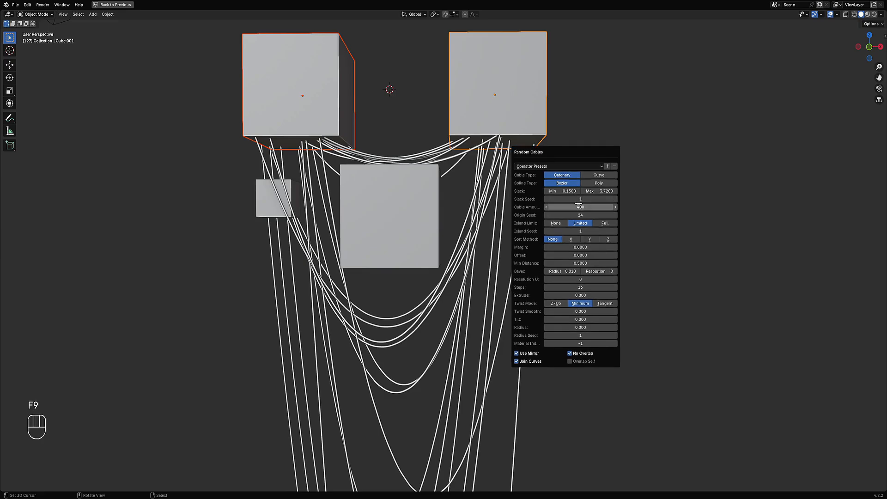
mouse_move(580, 207)
mouse_down()
mouse_move(543, 206)
mouse_move(569, 206)
mouse_up()
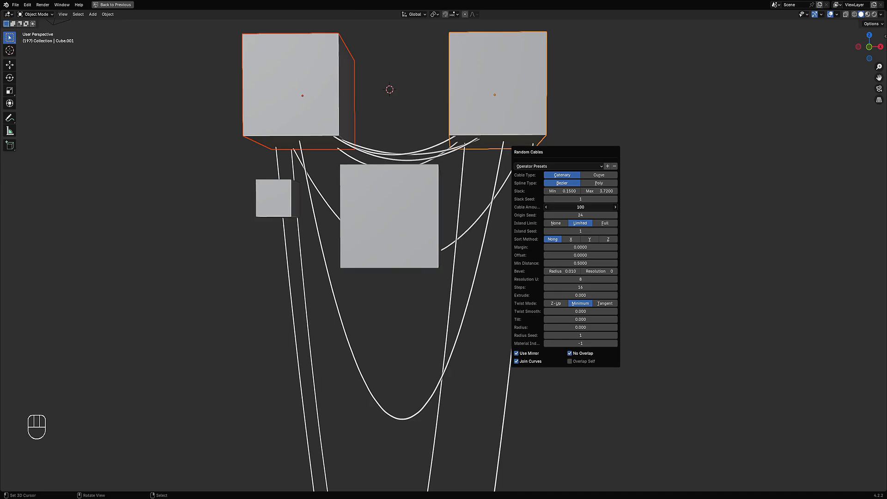
click(545, 207)
text(200)
key(Return)
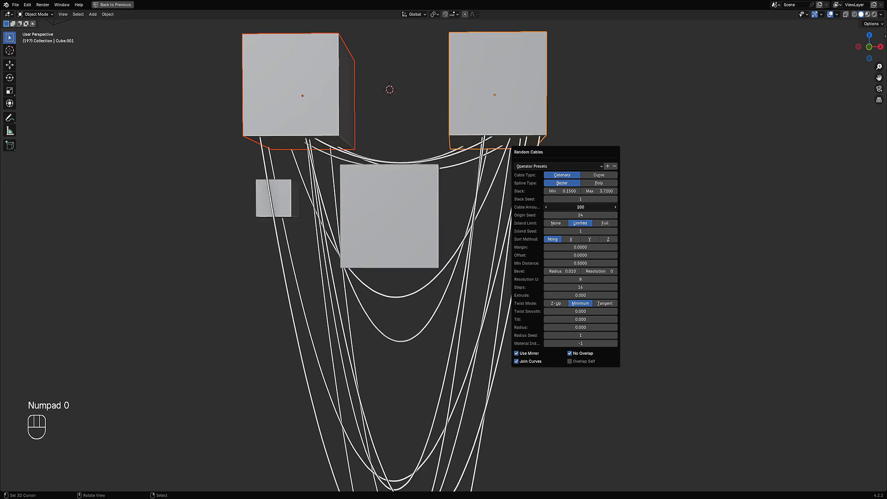
click(581, 207)
key(Escape)
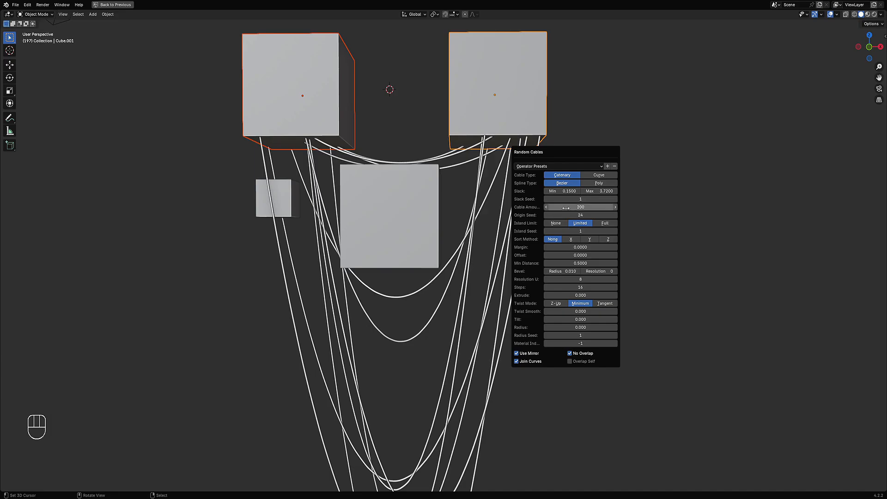
Set the Cable Amount back to 400.
drag(580, 207, 562, 207)
click(559, 206)
text(400)
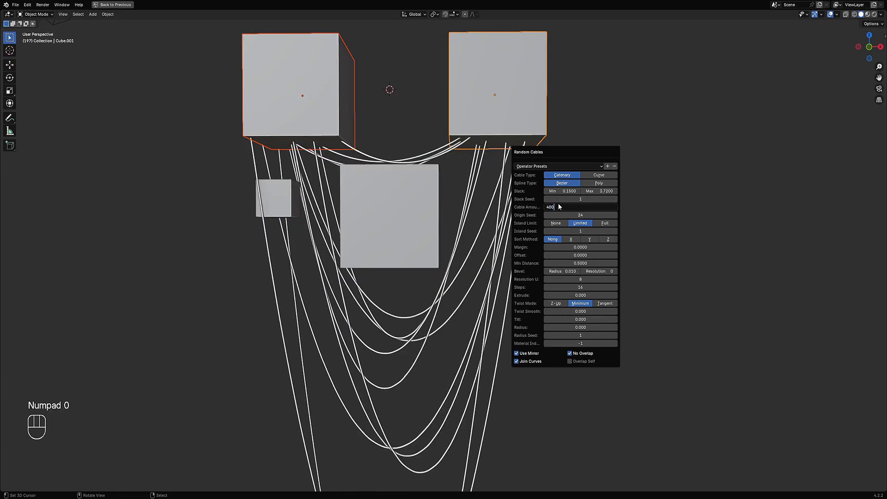
key(Return)
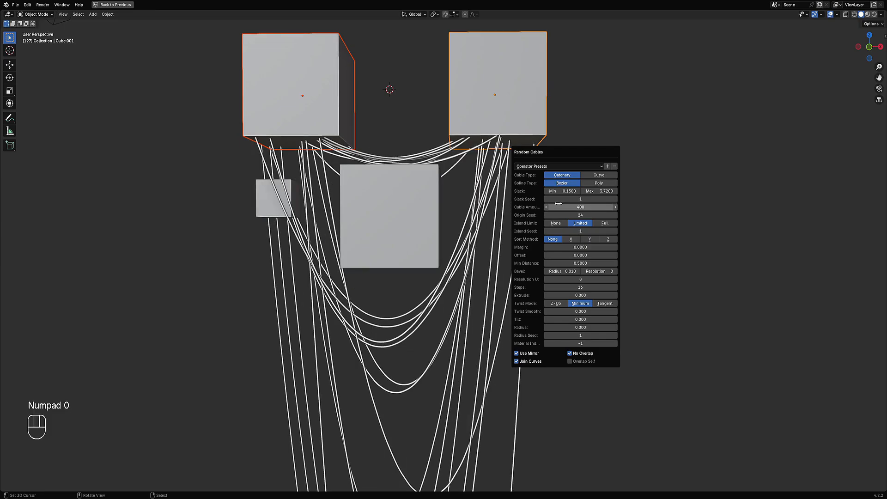
Move the Random Cables settings clear of the cubes and raise the Cable Amount to 450.
drag(532, 152, 583, 134)
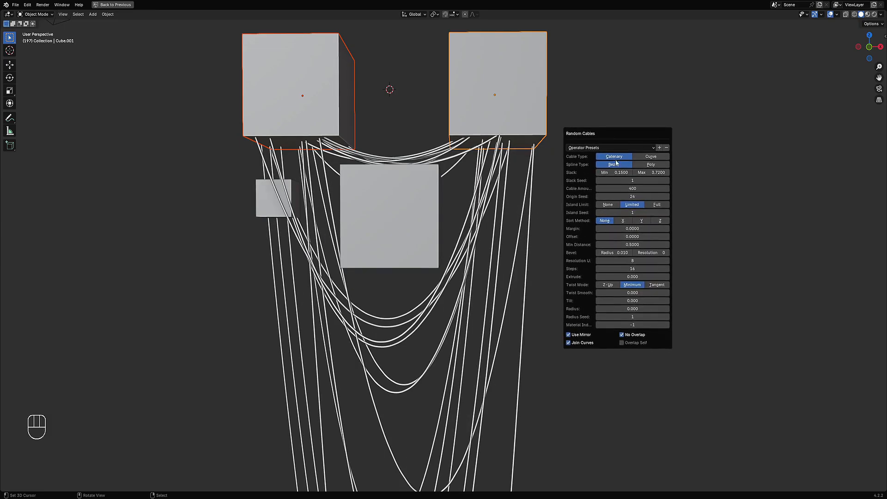
click(634, 188)
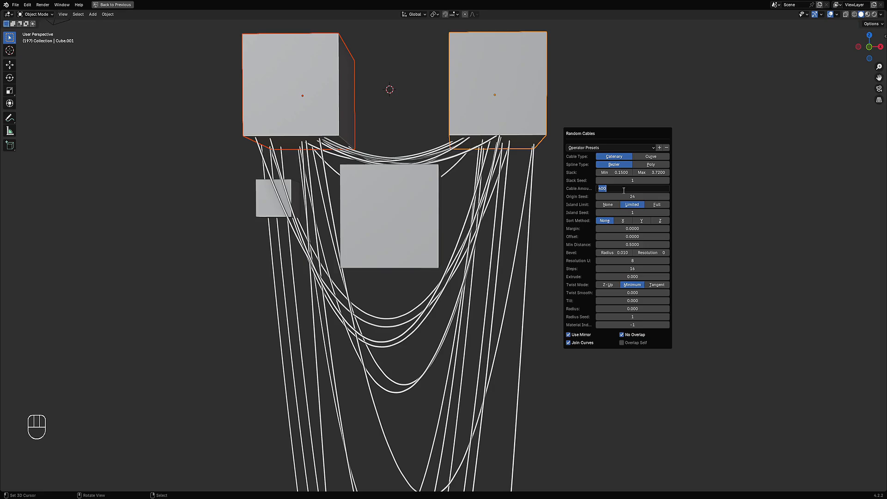
text(450)
key(Return)
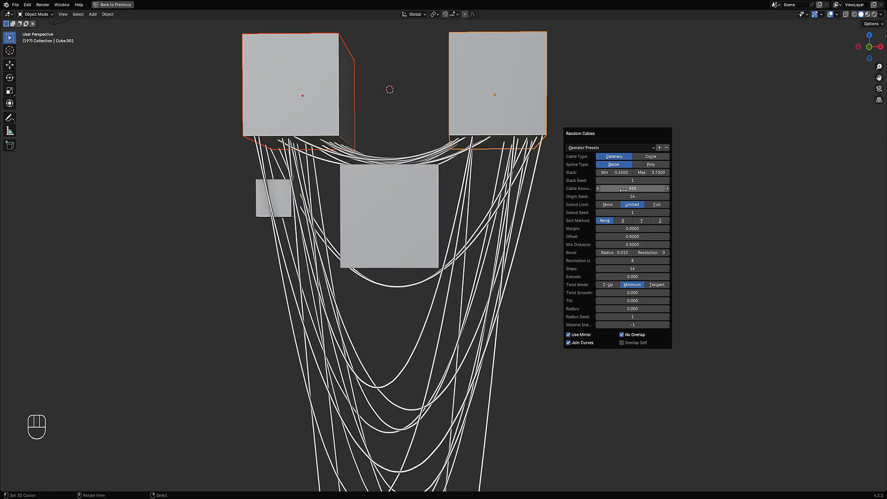
Examine from the front how the hanging cables pass around the middle cube and the small cube.
scroll(326, 193, down, 6)
scroll(573, 176, up, 4)
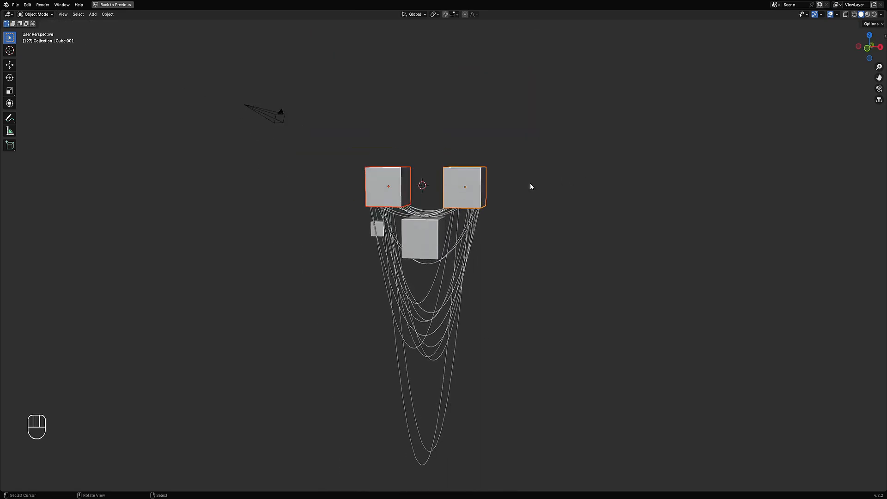
scroll(499, 193, up, 2)
key(F9)
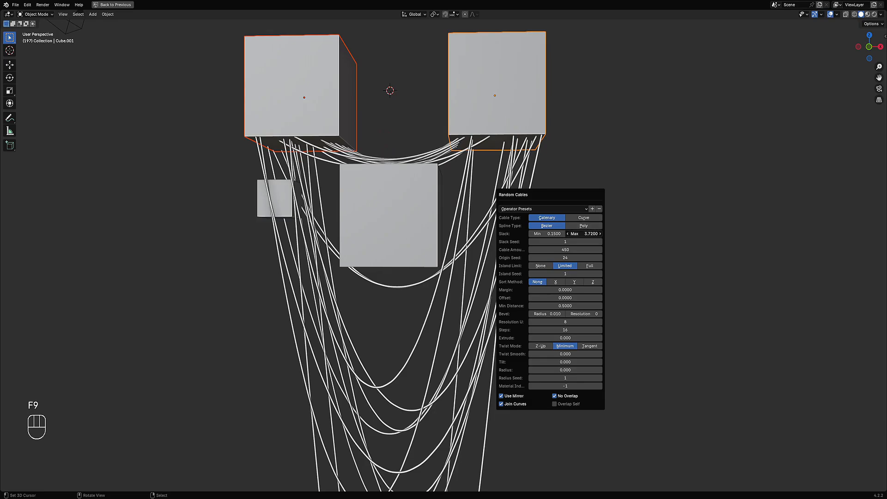
mouse_move(583, 234)
mouse_down()
mouse_move(546, 234)
mouse_move(596, 233)
mouse_move(545, 233)
mouse_move(573, 233)
mouse_up()
click(585, 233)
key(Return)
key(KP_1)
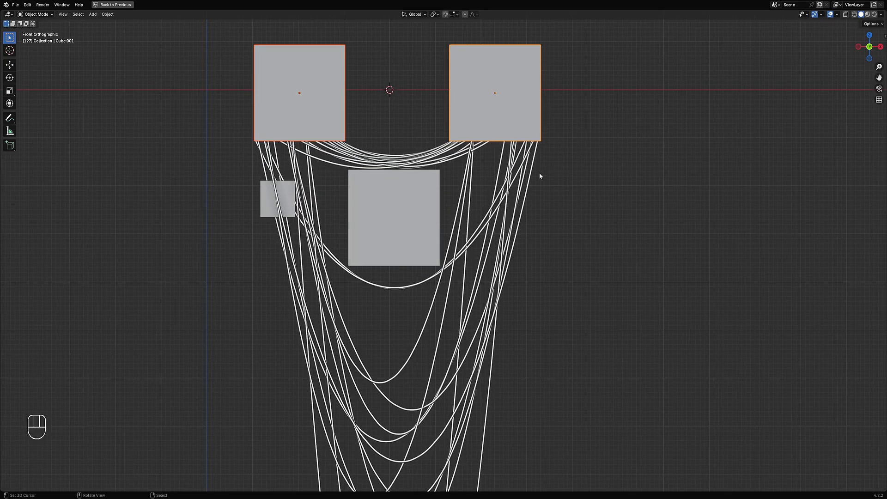
scroll(339, 235, down, 6)
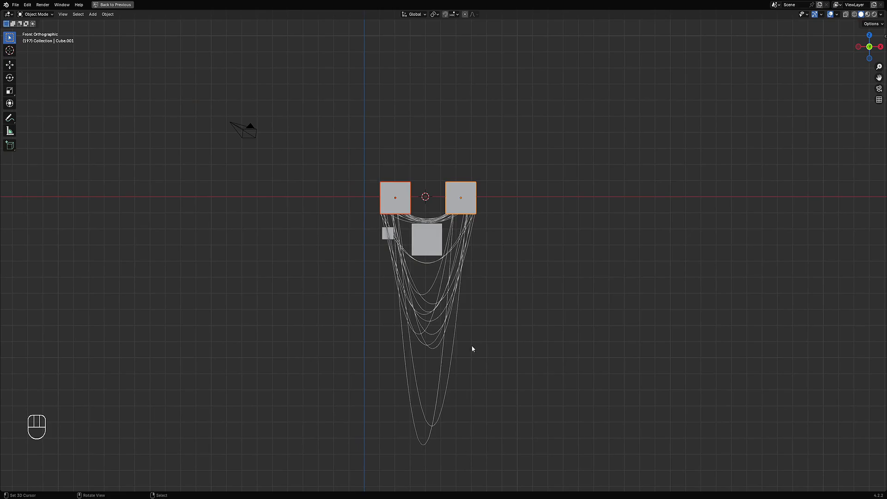
scroll(466, 254, up, 2)
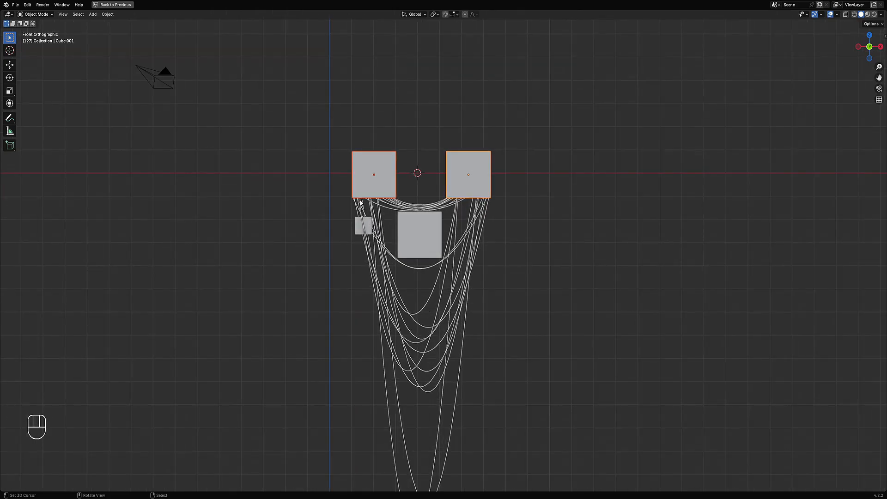
Reopen the Random Cables settings in the front view and reduce the Cable Amount to 150.
key(F9)
drag(554, 190, 549, 168)
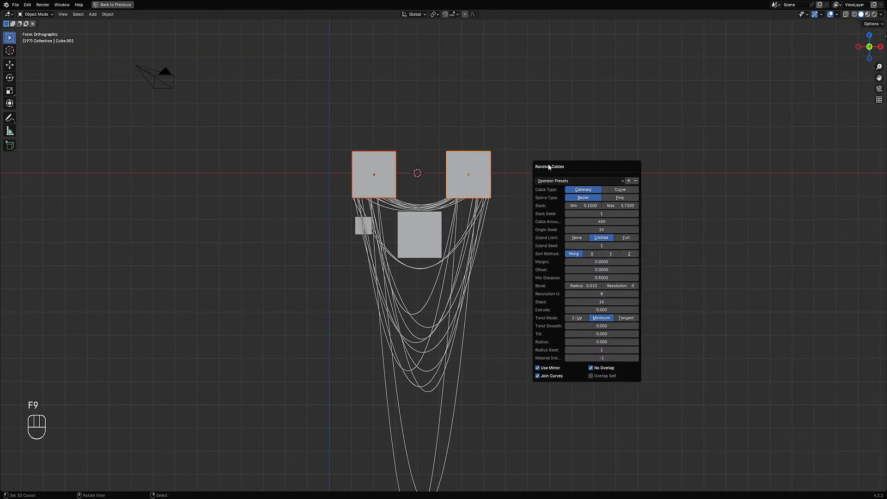
click(592, 222)
text(1)
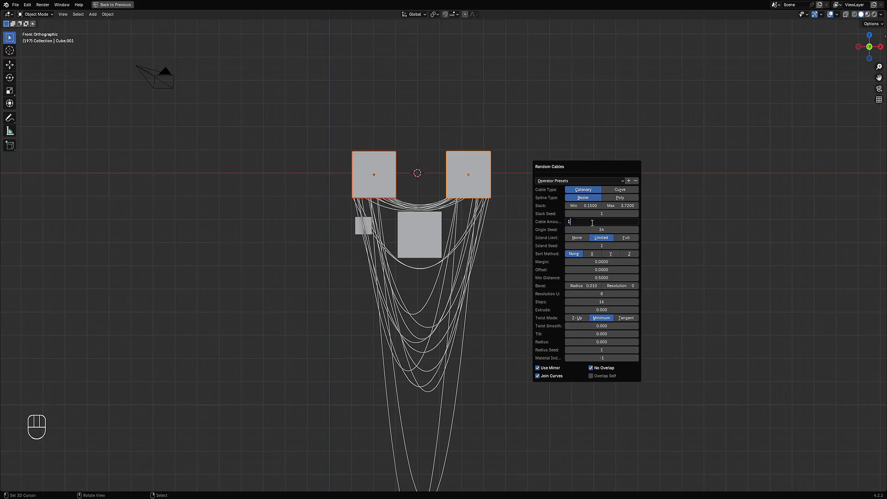
key(Return)
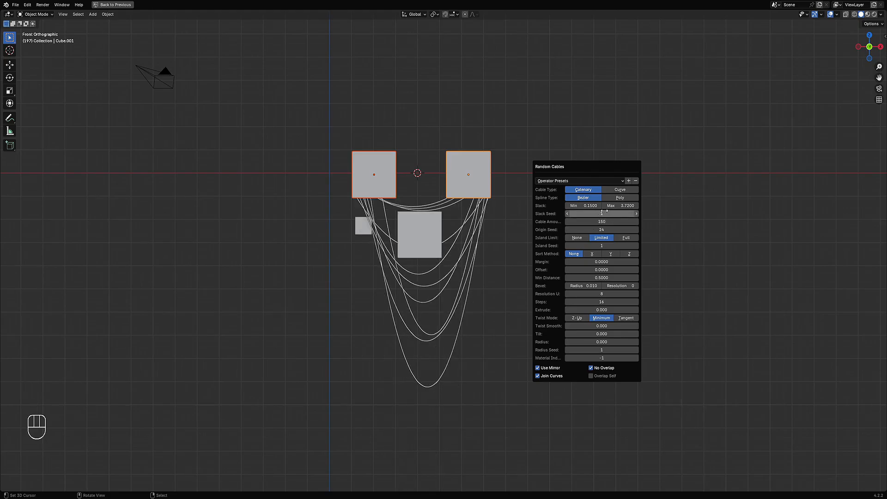
Set the cable Slack to Min 0.12 and Max 3.09, and advance the Origin Seed to 30.
drag(619, 206, 583, 205)
mouse_move(583, 206)
mouse_down()
mouse_move(569, 206)
mouse_move(581, 206)
mouse_up()
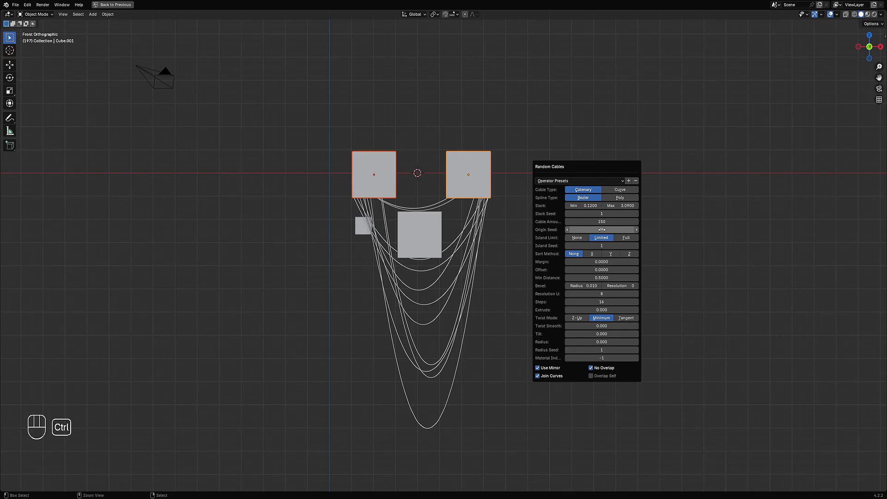
ctrl+scroll(602, 229, up, 4)
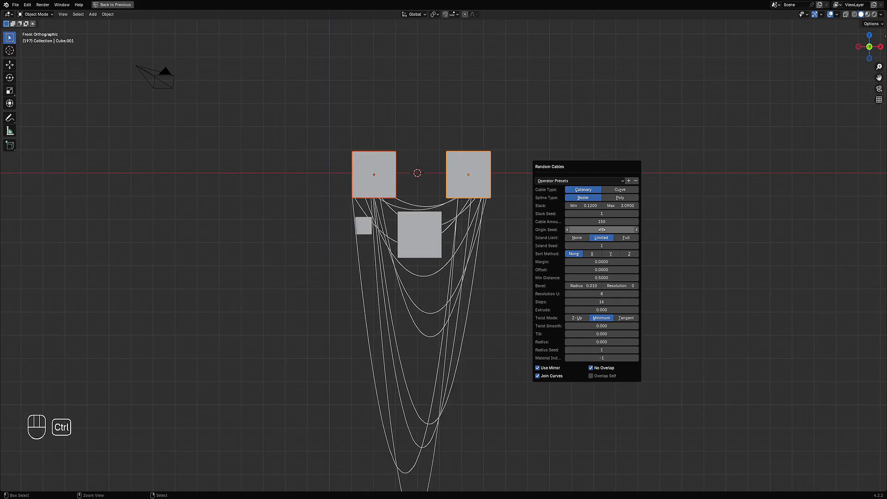
Raise the Cable Amount to 400 in the Random Cables settings.
scroll(426, 272, down, 3)
mouse_move(426, 272)
middle_down()
mouse_move(446, 279)
mouse_move(431, 272)
middle_up()
scroll(430, 272, up, 3)
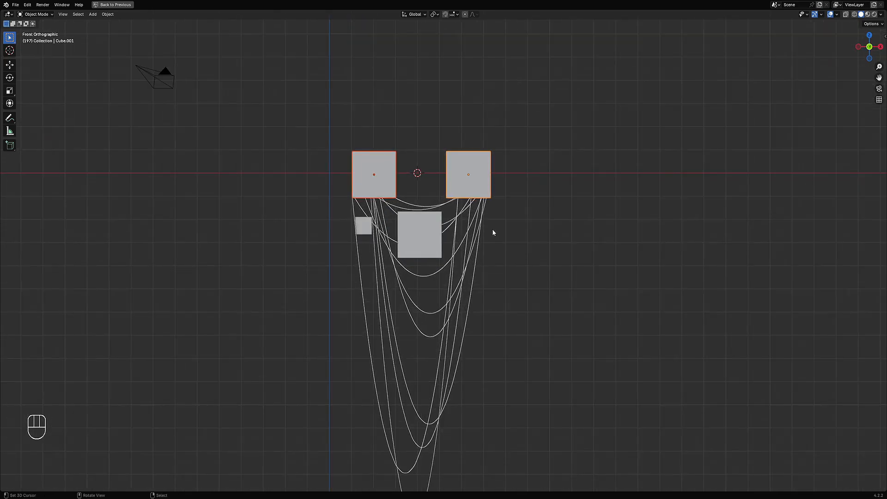
key(F9)
click(541, 288)
text(40)
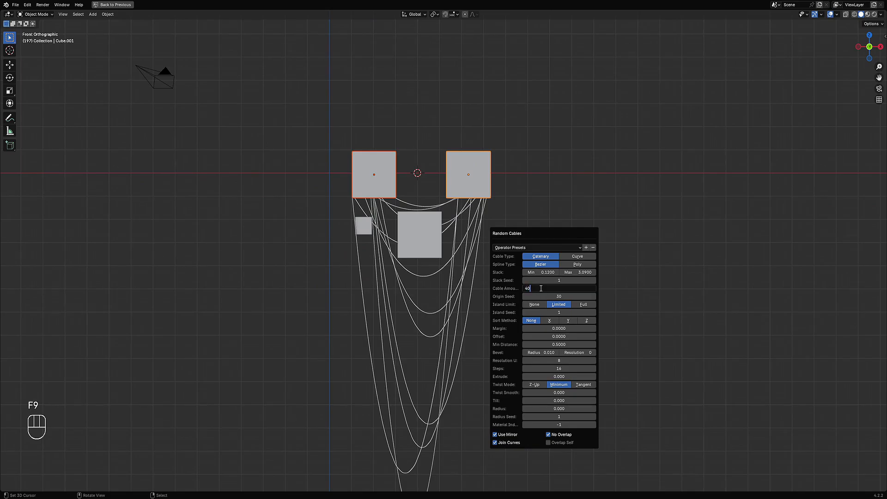
text(0)
key(Return)
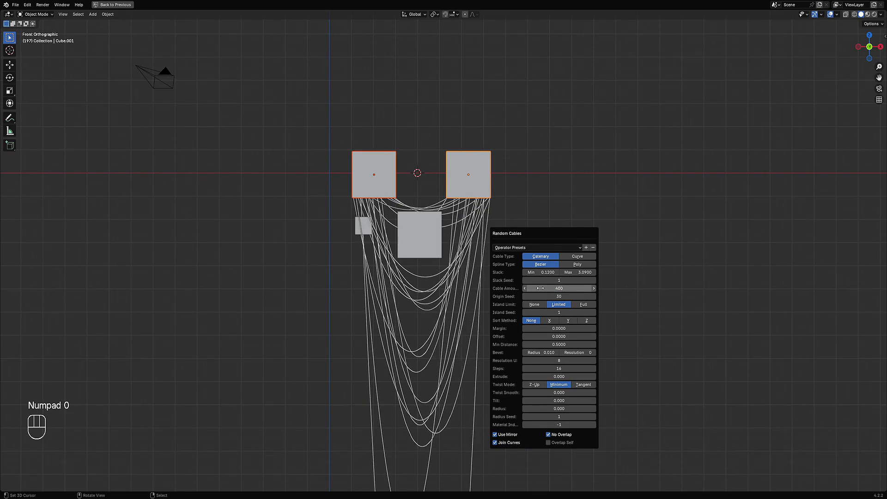
Run Random Cables again on the two upper cubes, and undo the cables hanging between them.
middle_drag(582, 275, 608, 265)
scroll(608, 261, up, 2)
shift+middle_drag(476, 198, 518, 296)
key(shift+q)
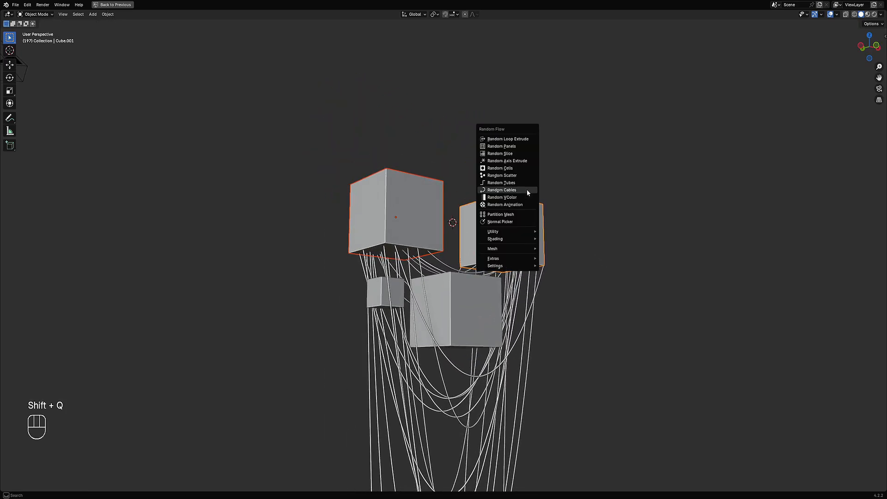
click(527, 190)
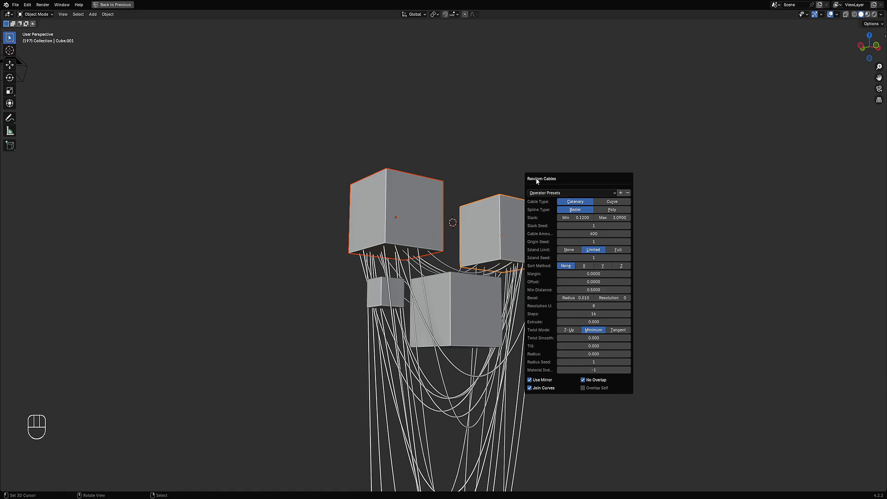
key(ctrl+z)
Hide the upper-right cube in the front view.
alt+middle_drag(624, 272, 513, 250)
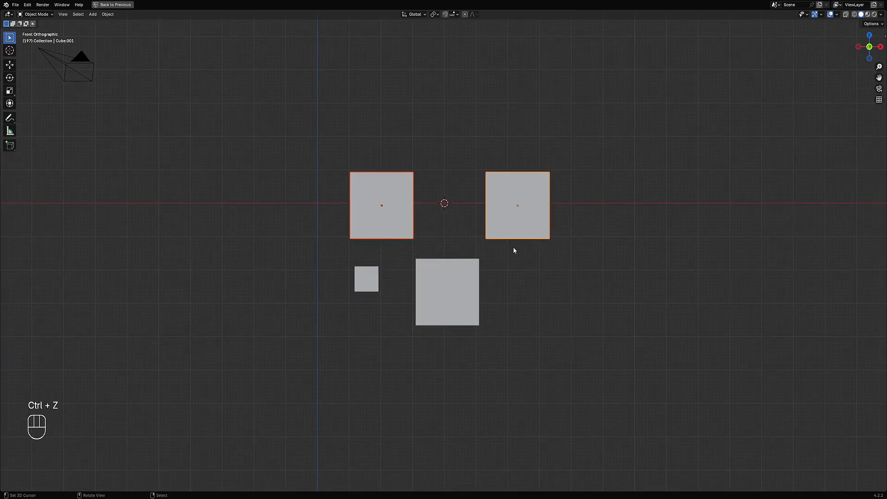
click(521, 221)
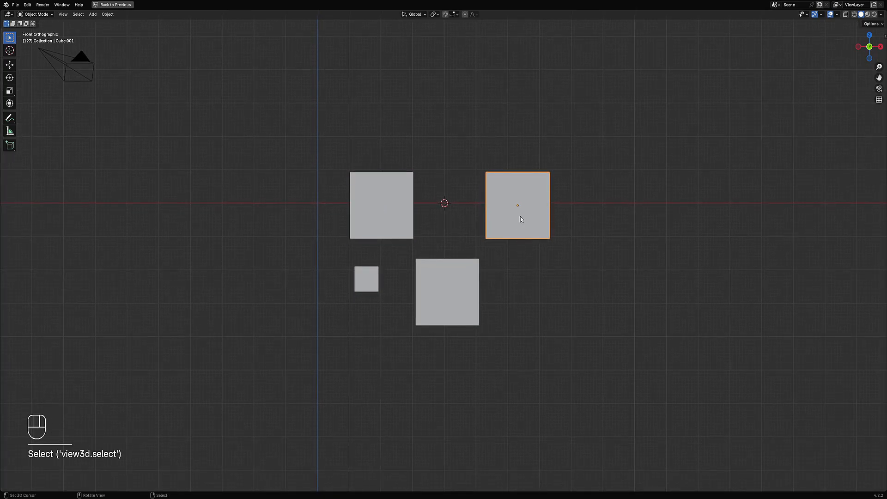
key(h)
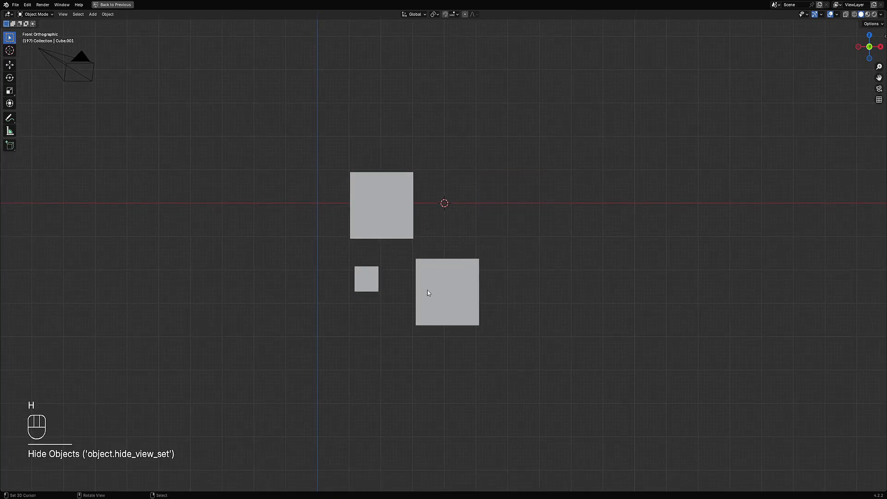
Hide the lower-right cube, and unhide all hidden objects with the Select option turned off.
click(477, 272)
key(h)
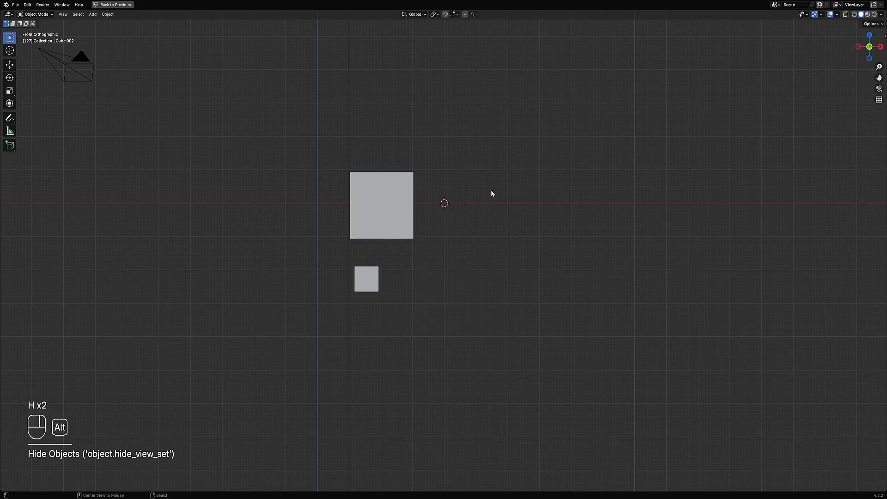
key(alt+h)
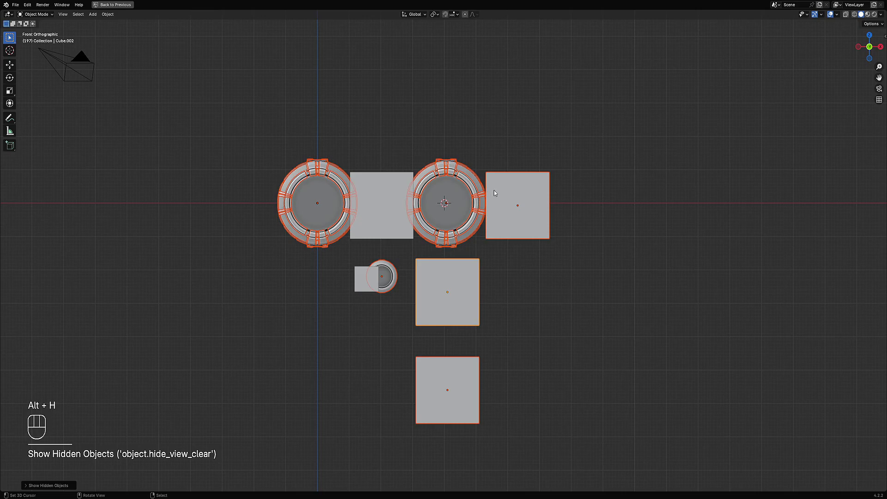
middle_drag(494, 190, 373, 317)
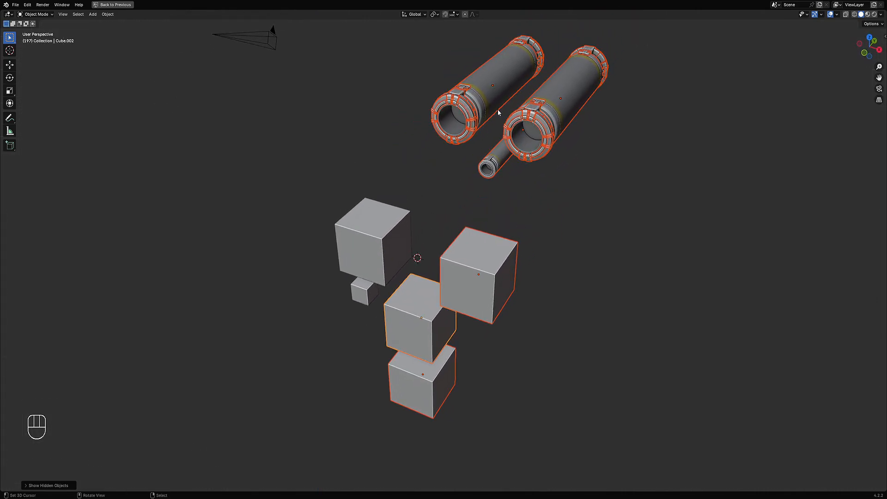
key(F9)
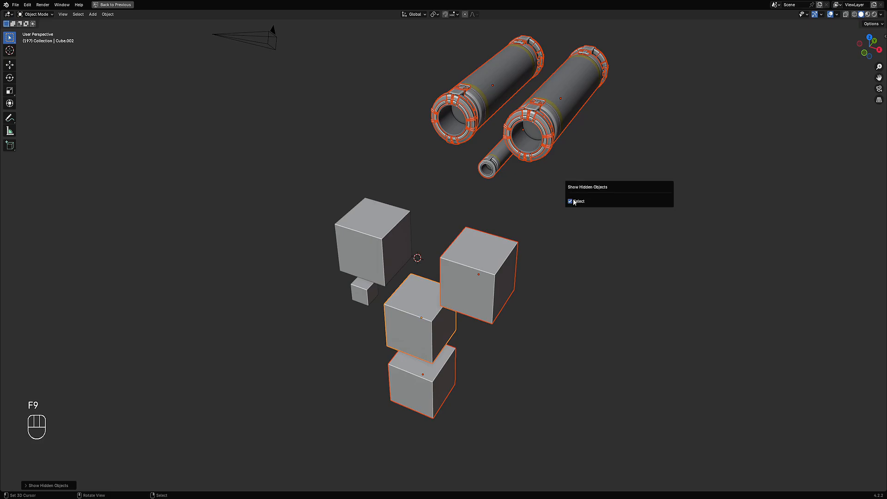
click(571, 202)
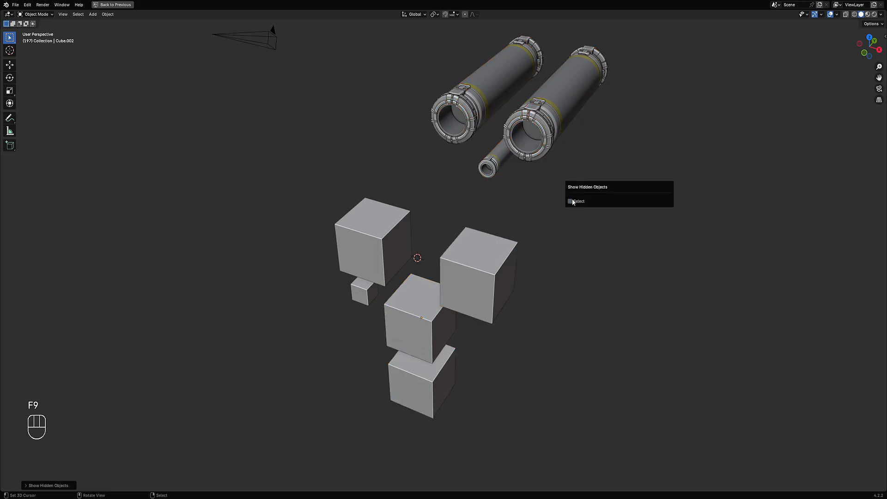
Undo the last unhide so only the upper-left cube and the small cube are shown.
middle_drag(333, 243, 392, 203)
key(shift+alt+z)
key(shift+alt+z)
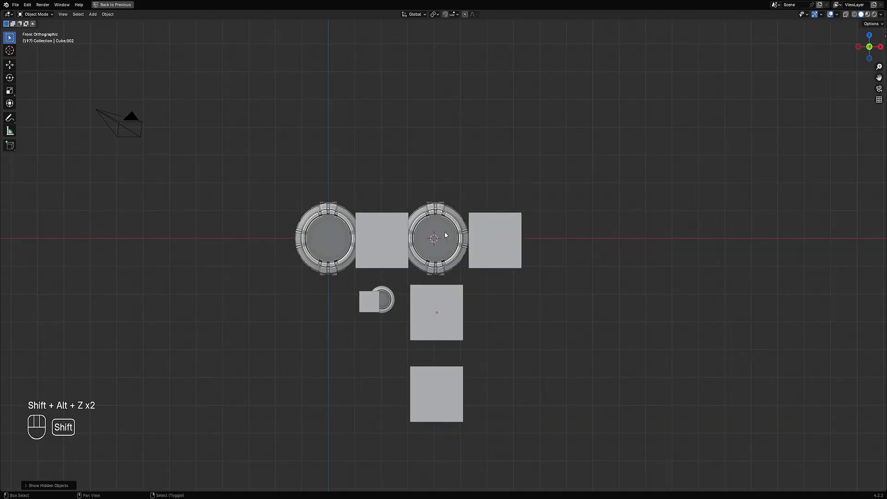
mouse_move(446, 235)
middle_down()
mouse_move(464, 243)
mouse_move(449, 250)
middle_up()
key(ctrl+z)
Select the large upper-left cube and unhide all hidden objects with the Select option turned on.
click(417, 251)
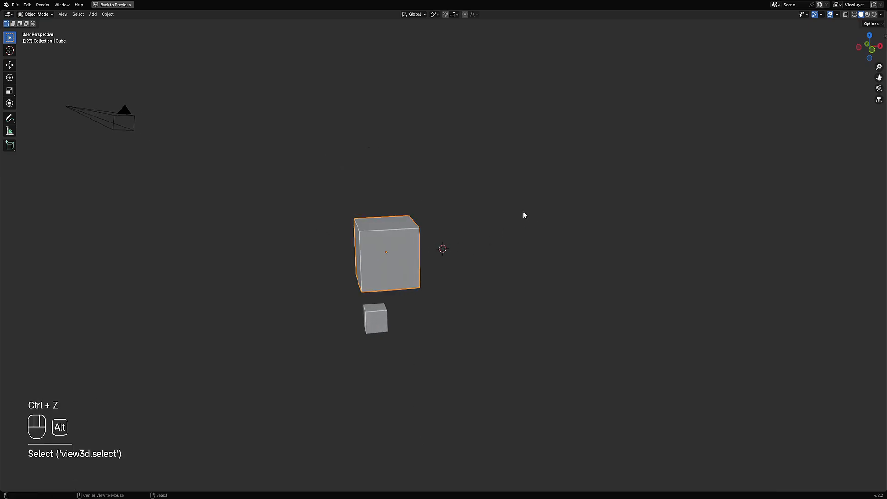
key(alt+h)
middle_drag(524, 213, 536, 199)
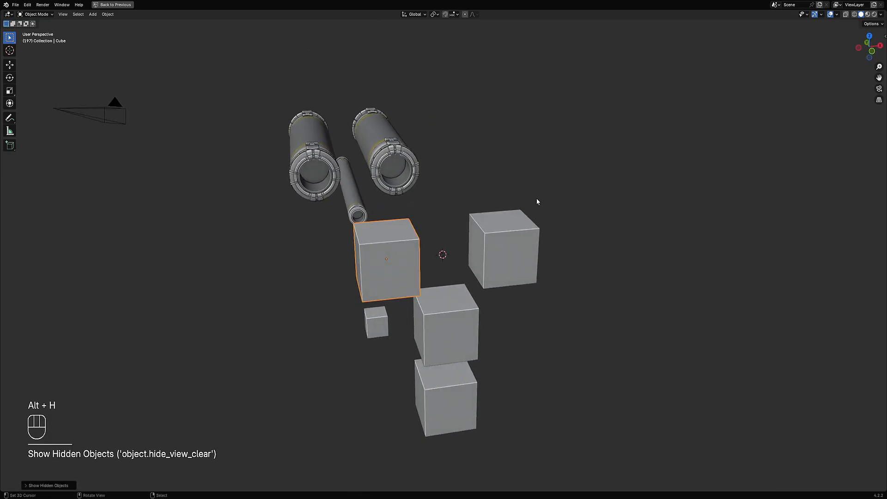
key(F9)
click(541, 212)
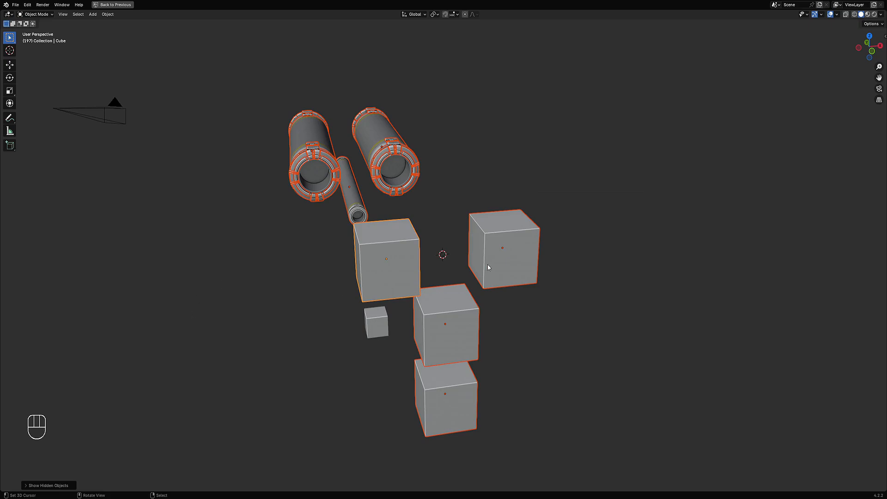
Turn off the Select option for the revealed objects, keeping only the upper-left cube selected.
middle_drag(487, 265, 502, 255)
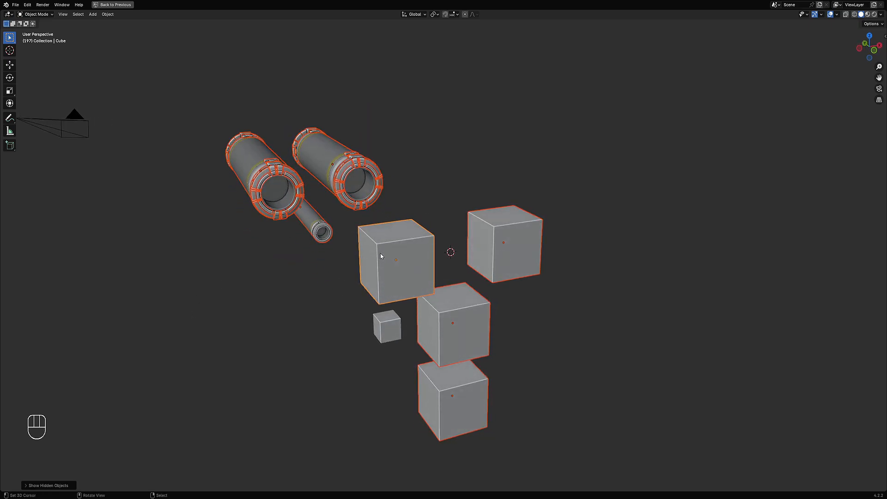
key(F9)
click(559, 181)
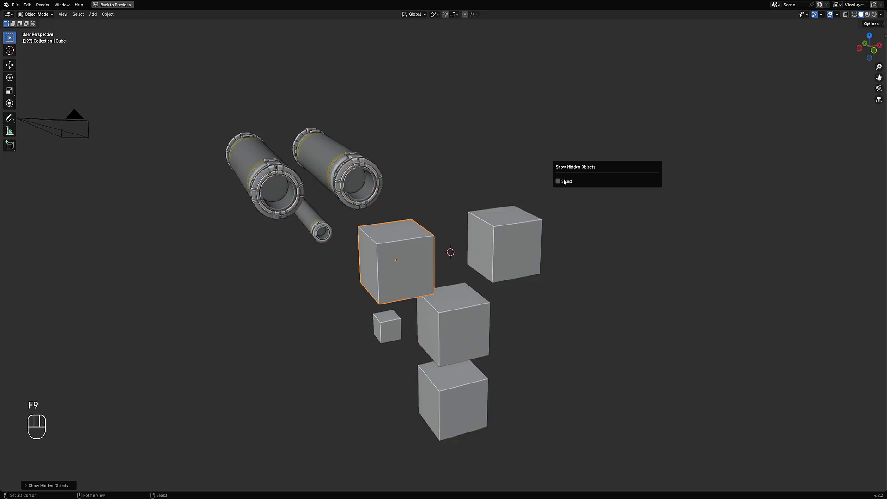
middle_drag(408, 204, 515, 316)
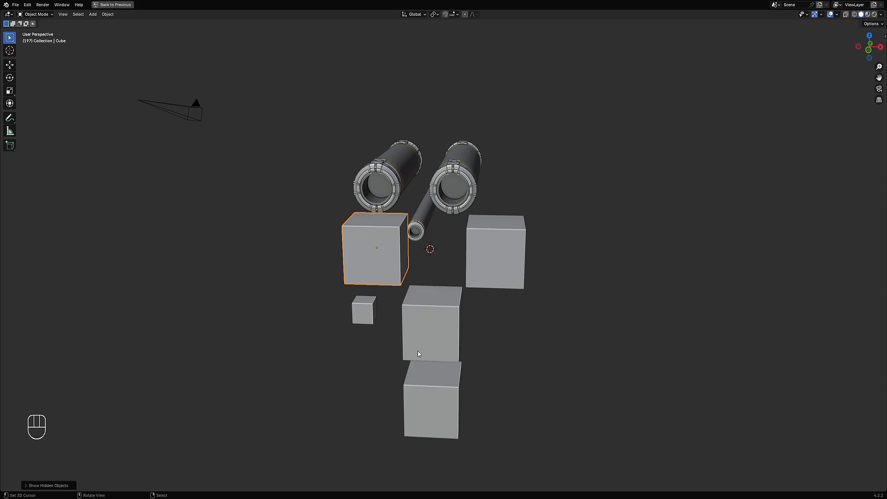
middle_drag(419, 354, 523, 230)
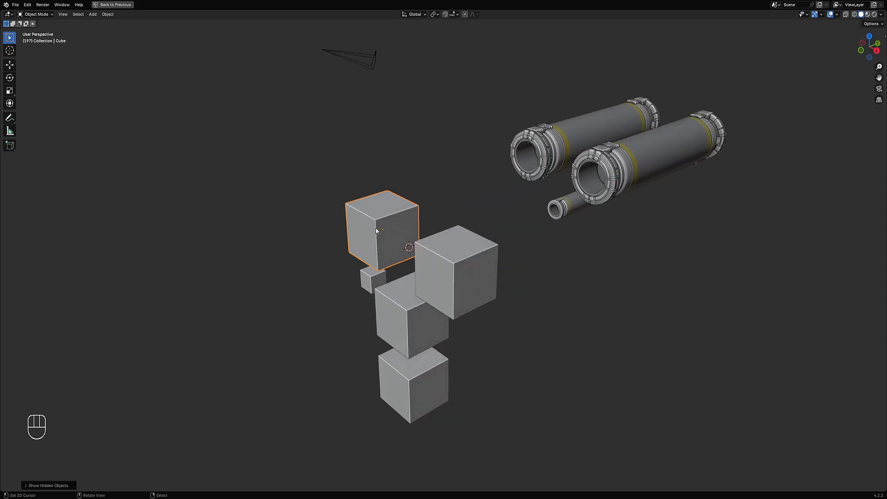
middle_drag(522, 232, 513, 155)
Restore the full workspace layout, and switch the viewport visibility of Cube through Cube.004 off and on.
key(ctrl+space)
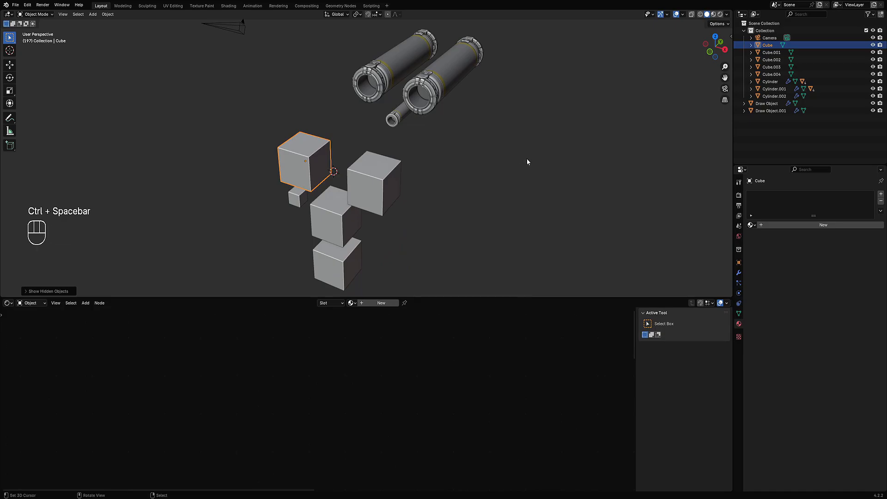
drag(873, 45, 873, 77)
drag(872, 45, 873, 75)
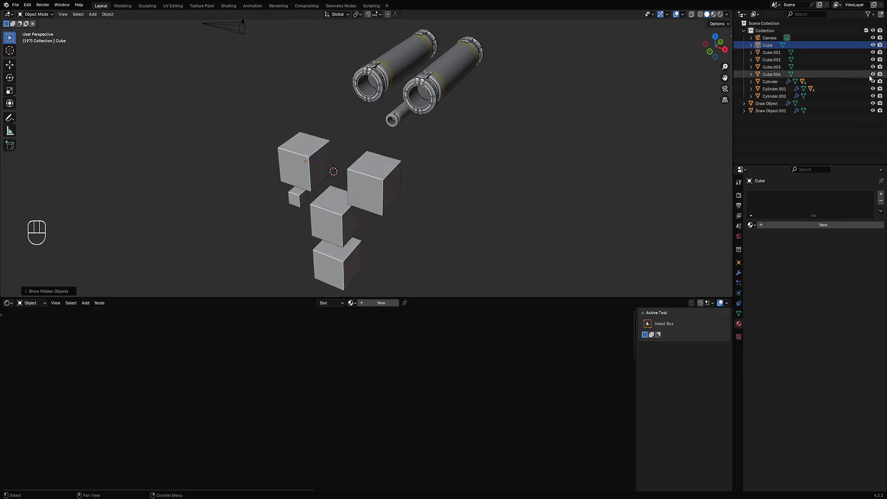
Select Cube, Cube.001 and Cube.002, and hide the other cubes, the cylinders and the Draw Objects.
click(286, 168)
shift+click(363, 190)
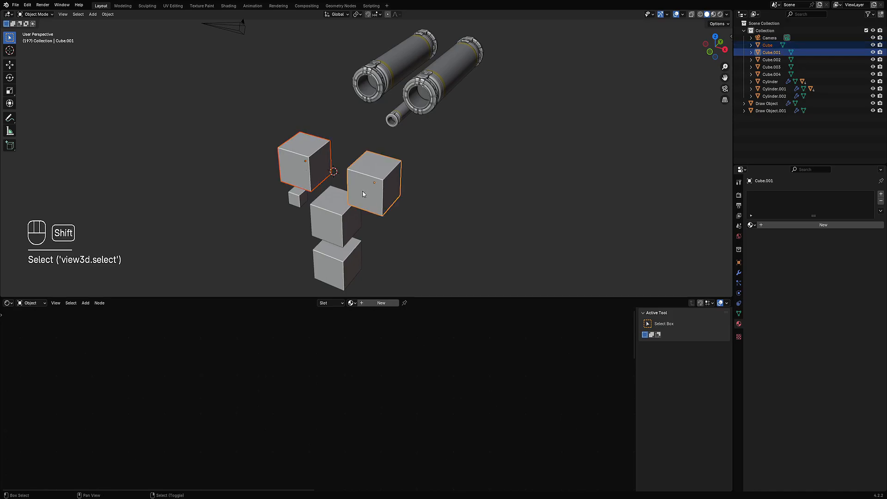
shift+click(331, 202)
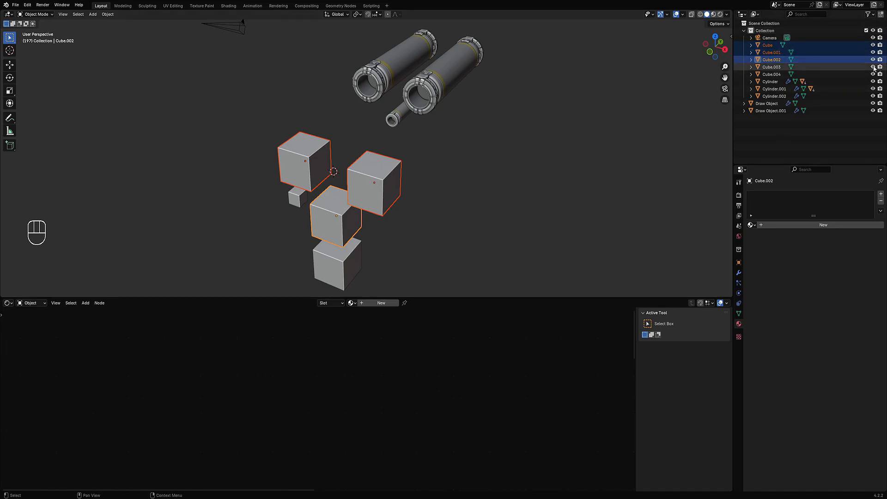
drag(873, 67, 873, 112)
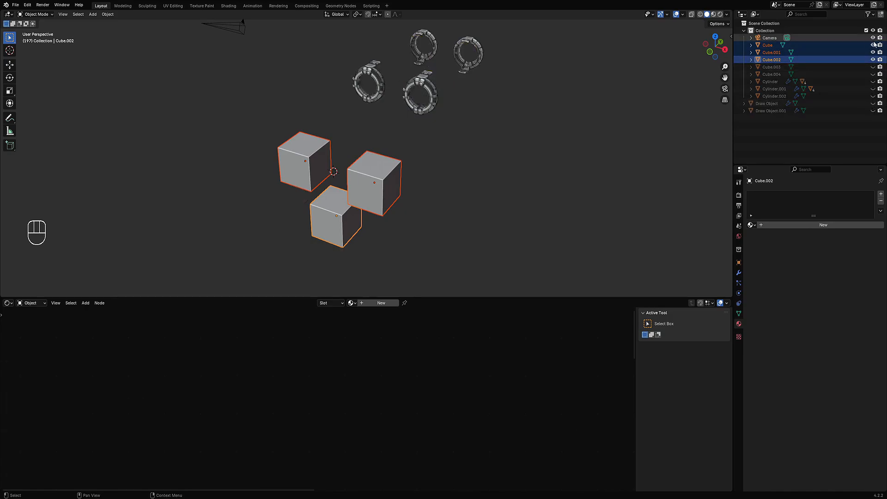
Hide the collar child objects Cylinder_RLExtr through Cylinder_RLExtr.005 under Cylinder and Cylinder.001.
click(750, 82)
drag(873, 103, 874, 118)
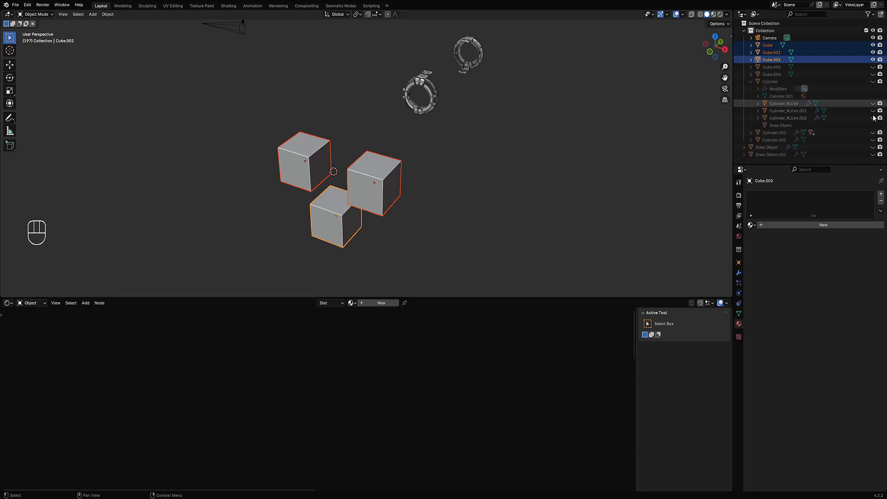
click(751, 133)
scroll(853, 129, down, 3)
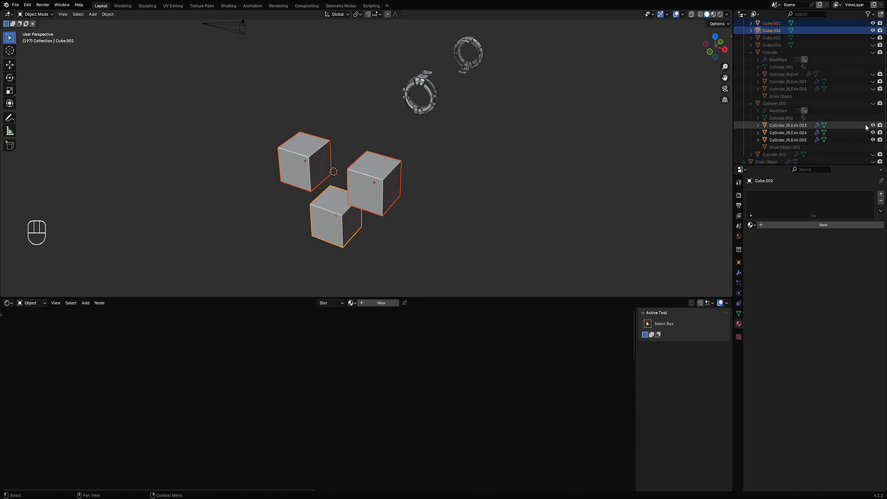
drag(873, 126, 873, 140)
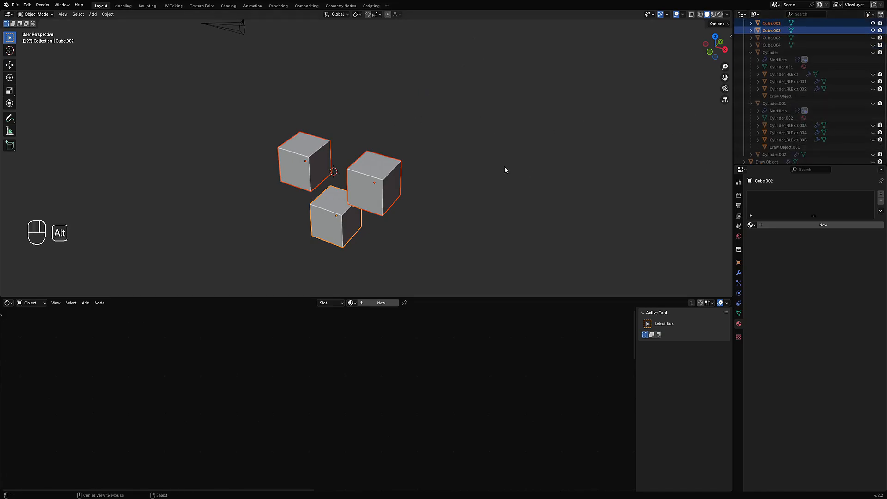
Unhide all objects, collapse the Cylinder and Cylinder.001 hierarchies, and maximize the 3D viewport.
key(alt+h)
scroll(822, 97, up, 3)
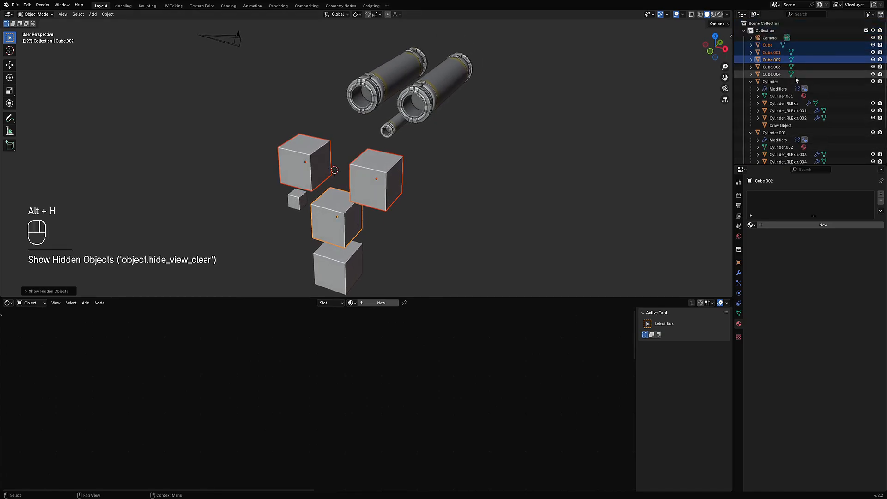
click(750, 81)
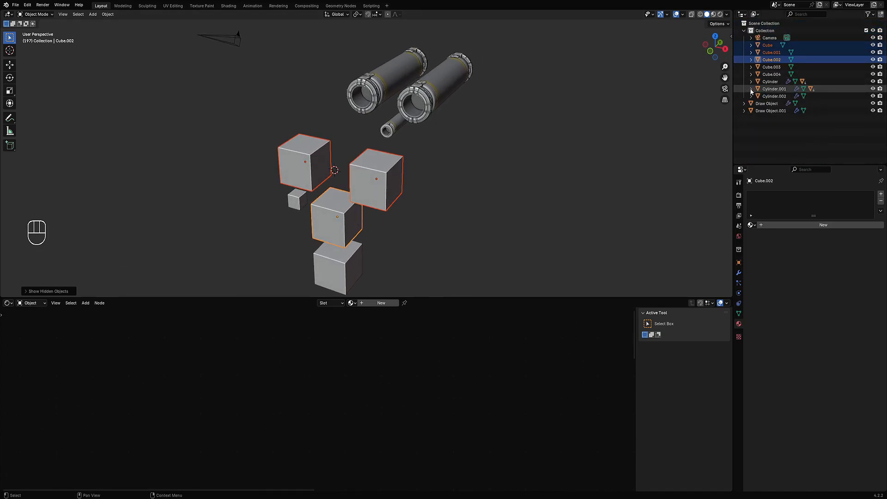
click(751, 88)
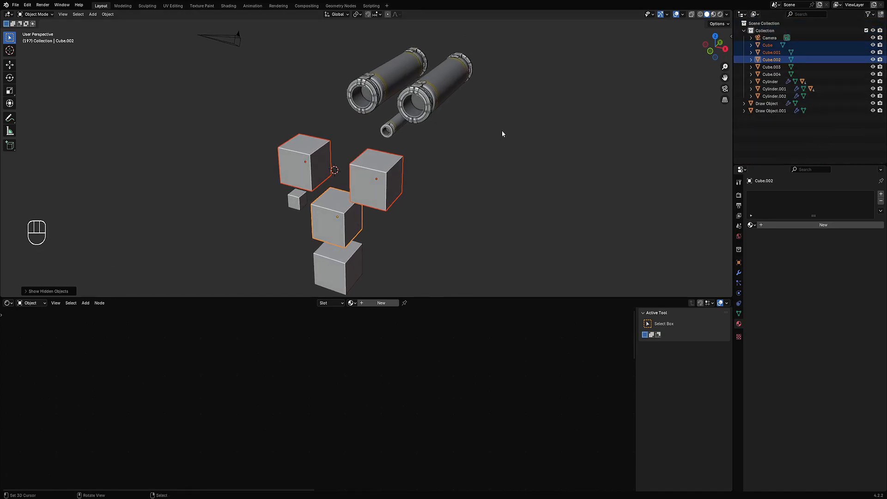
middle_drag(502, 131, 563, 124)
key(ctrl+space)
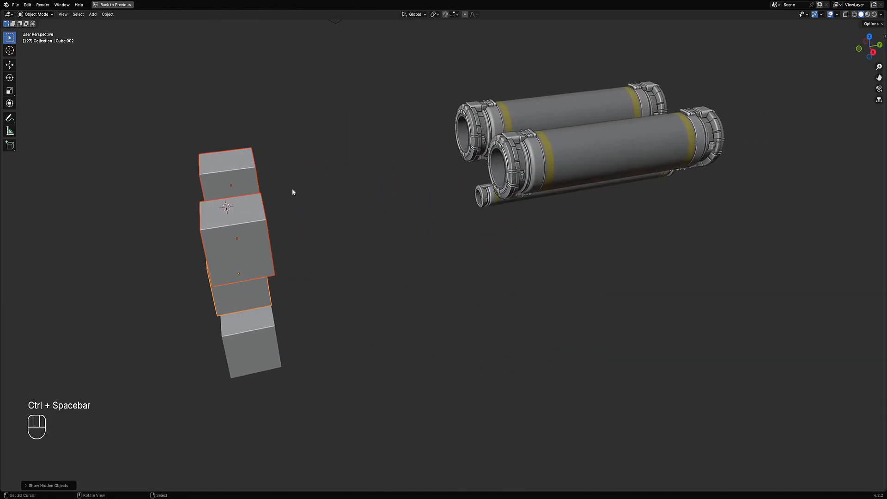
Delete the two large upper cubes and the small cube.
alt+middle_drag(292, 192, 396, 237)
click(396, 238)
key(x)
key(x)
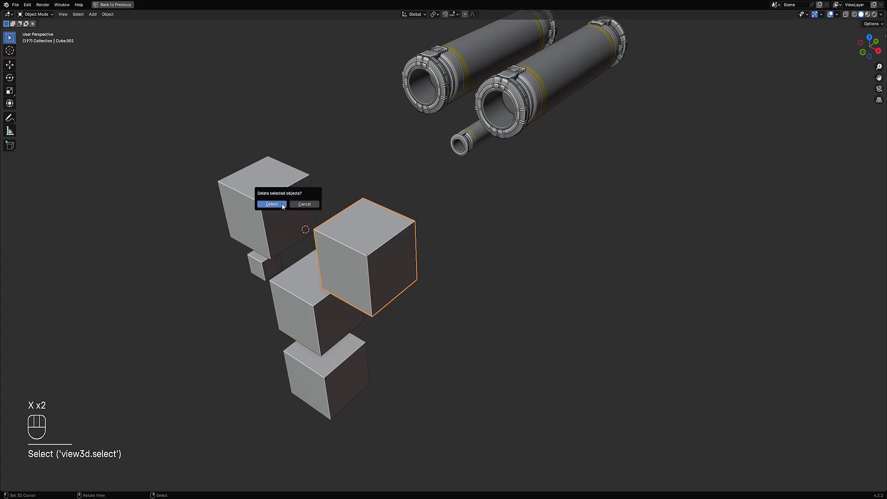
double_click(283, 206)
key(x)
click(283, 206)
click(269, 255)
key(x)
click(270, 255)
Delete the two remaining stacked cubes below.
click(296, 291)
key(x)
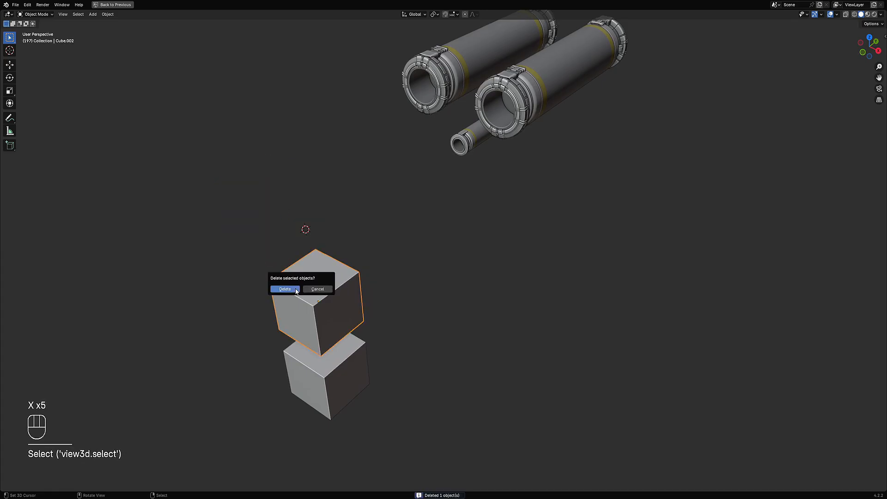
click(296, 292)
click(323, 369)
key(x)
click(323, 370)
Select the large cylinder Cylinder.001 and snap the 3D cursor to the grid.
key(Home)
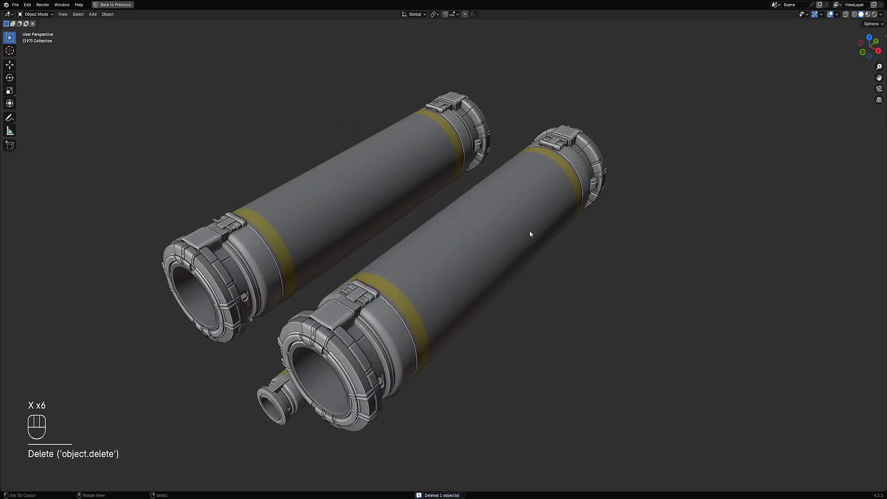
mouse_move(530, 234)
alt+middle_down()
mouse_move(459, 211)
mouse_move(514, 212)
mouse_move(509, 199)
alt+middle_up()
click(459, 211)
key(shift+s)
click(402, 204)
Preview the cylinders in Rendered shading and without overlays, and return to Solid shading with overlays on.
key(z)
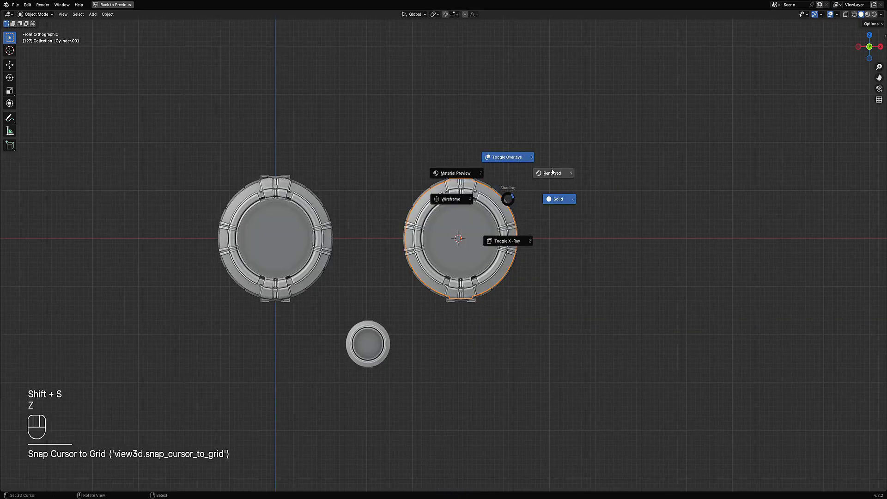
click(553, 173)
mouse_move(585, 165)
middle_down()
mouse_move(552, 164)
mouse_move(452, 223)
mouse_move(458, 166)
middle_up()
key(shift+alt+z)
key(z)
click(506, 186)
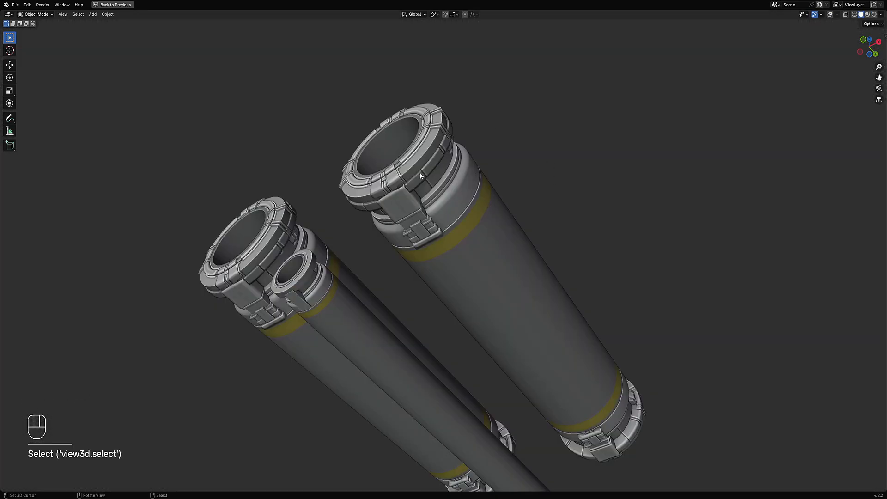
middle_drag(420, 173, 584, 176)
key(shift+alt+z)
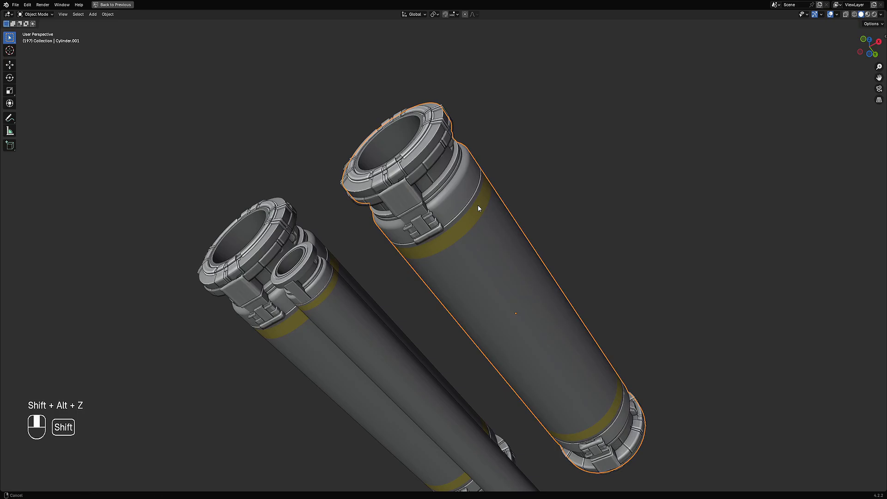
Enter Edit Mode on the collar object Cylinder_RLExtr.004 of the large cylinder Cylinder.001.
shift+middle_drag(478, 205, 504, 206)
key(Tab)
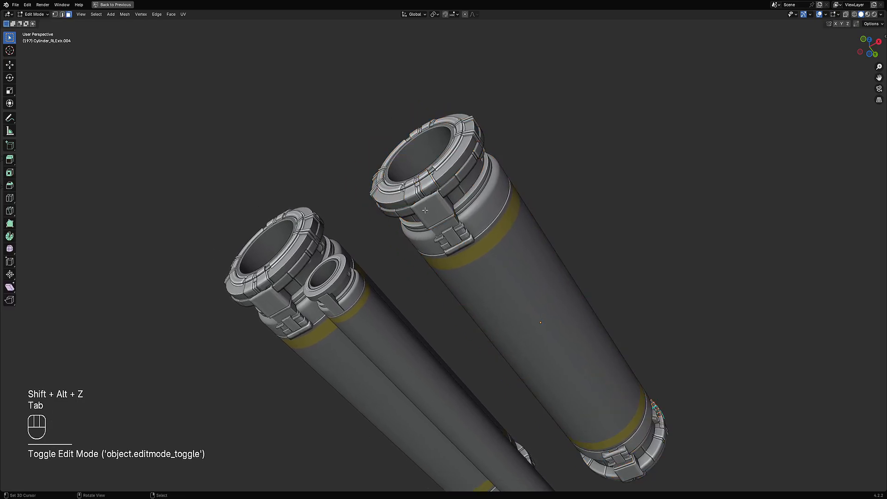
key(Tab)
key(Tab)
Deselect everything in the collar mesh and set the selection mode to faces.
middle_drag(464, 203, 460, 300)
shift+middle_drag(527, 252, 317, 402)
scroll(317, 402, up, 3)
key(alt+a)
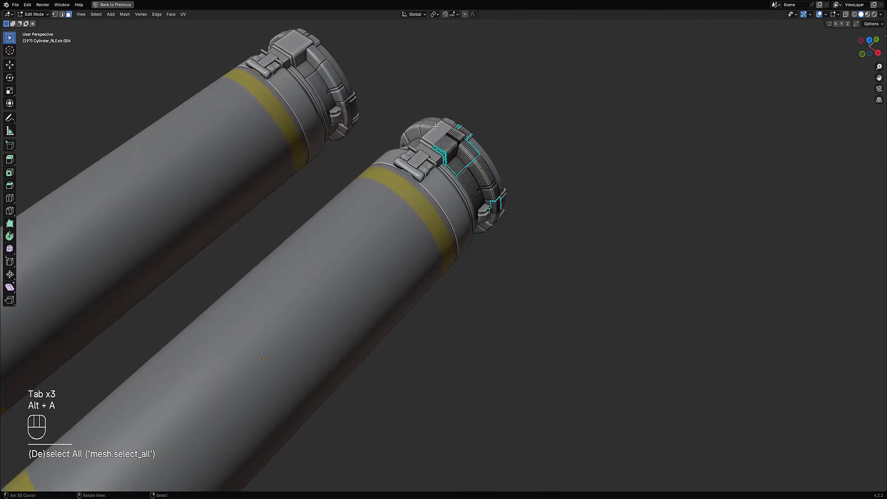
key(3)
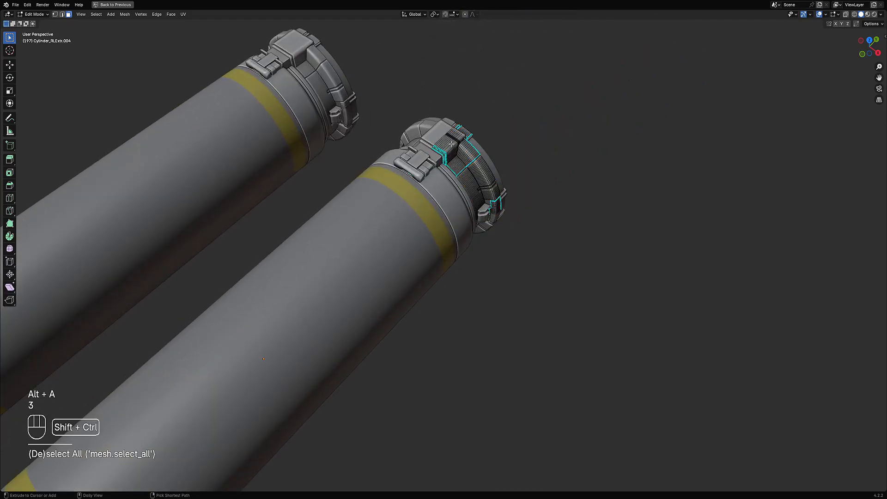
middle_drag(552, 220, 451, 203)
shift+middle_drag(451, 203, 370, 256)
middle_drag(370, 255, 476, 247)
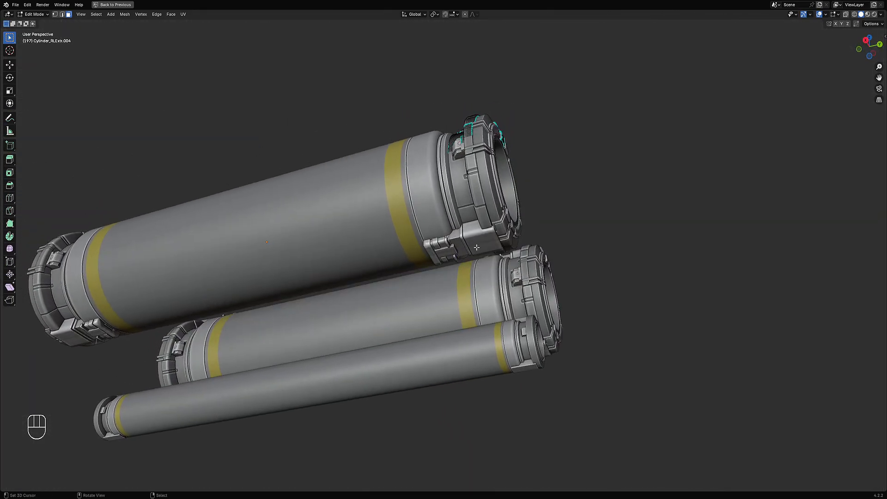
Select a small block of faces on the flat area of the large cylinder's collar mesh and return to Object Mode.
middle_drag(475, 201, 454, 201)
scroll(481, 185, up, 2)
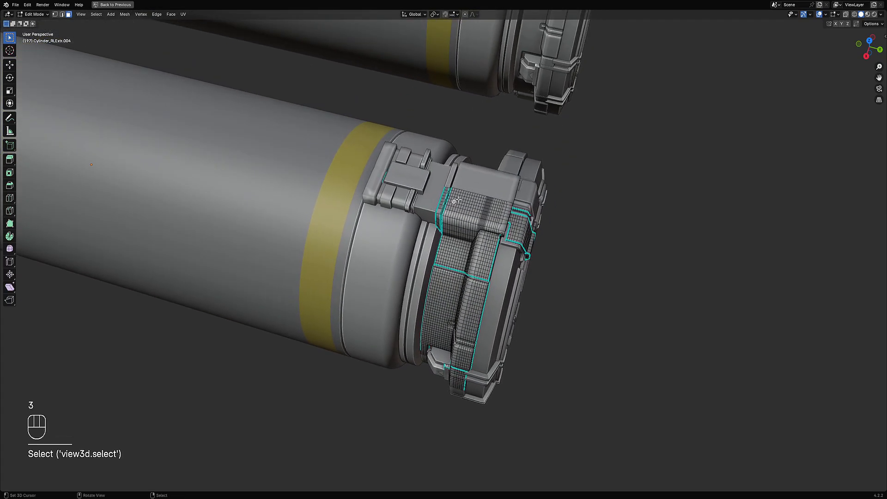
ctrl+right_click(454, 195)
ctrl+shift+right_click(464, 207)
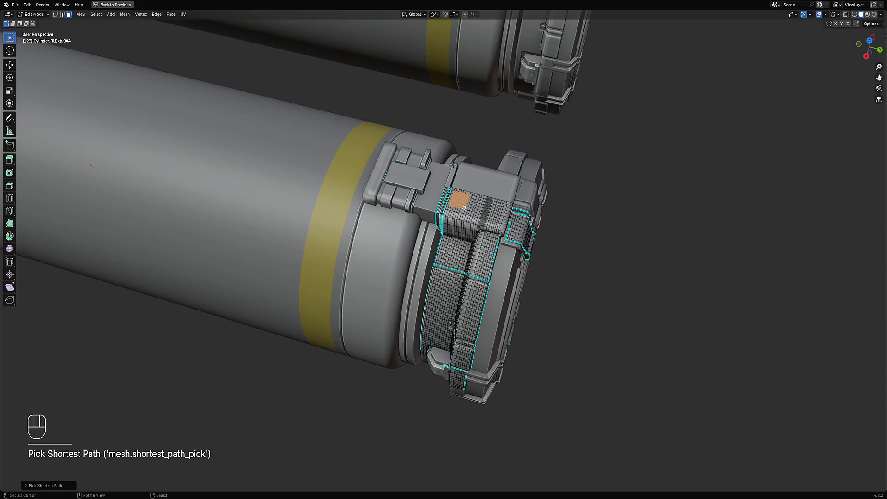
scroll(452, 165, down, 6)
mouse_move(455, 184)
middle_down()
mouse_move(470, 188)
mouse_move(476, 237)
mouse_move(467, 184)
middle_up()
key(Tab)
scroll(468, 179, up, 4)
key(shift+q)
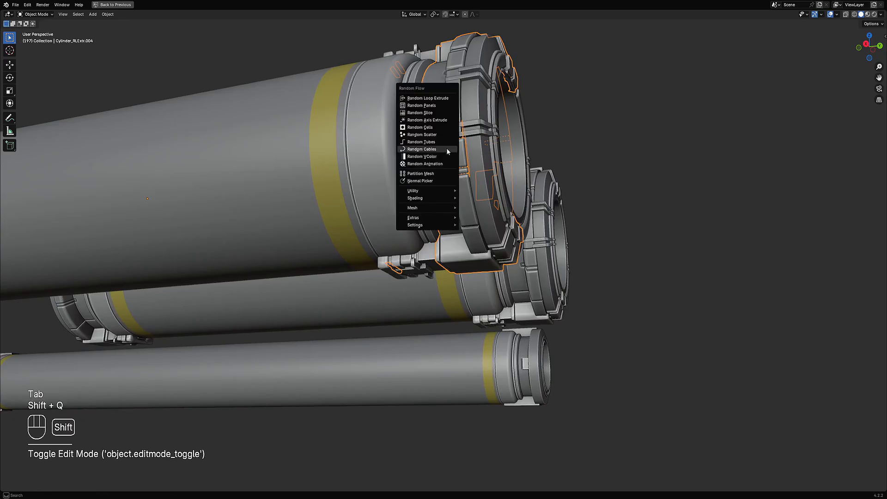
key(shift+ctrl+x)
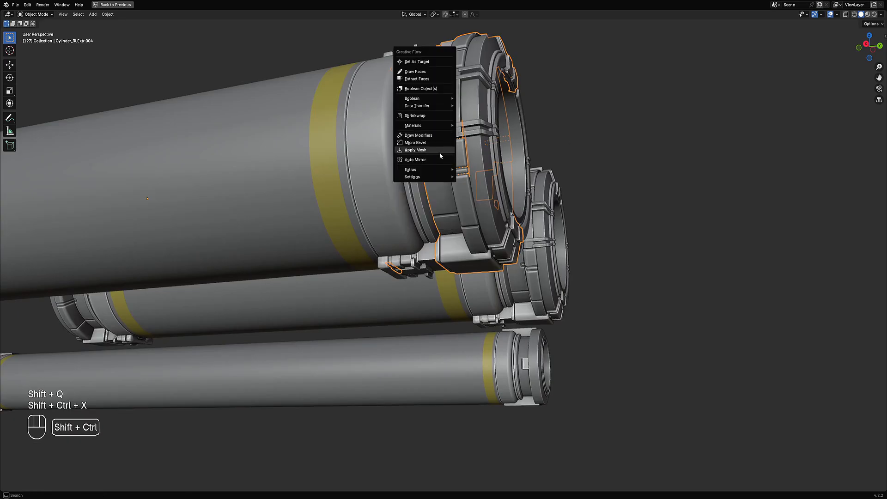
click(430, 160)
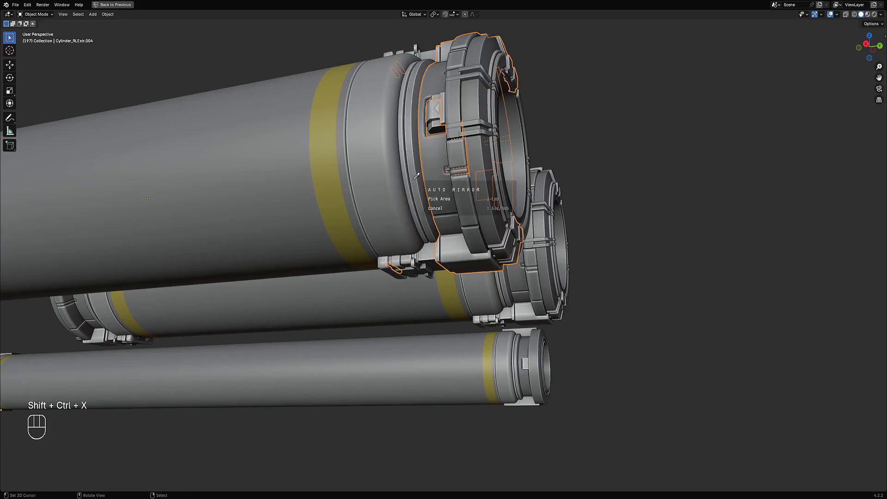
scroll(412, 181, down, 5)
shift+middle_drag(412, 185, 461, 194)
scroll(445, 210, up, 5)
key(shift+ctrl+x)
click(442, 187)
click(434, 196)
scroll(437, 197, down, 5)
scroll(461, 194, up, 1)
key(Escape)
Run Auto Mirror on the collar object, picking the collar area of the large cylinder, and confirm without choosing another axis.
middle_drag(455, 232, 445, 149)
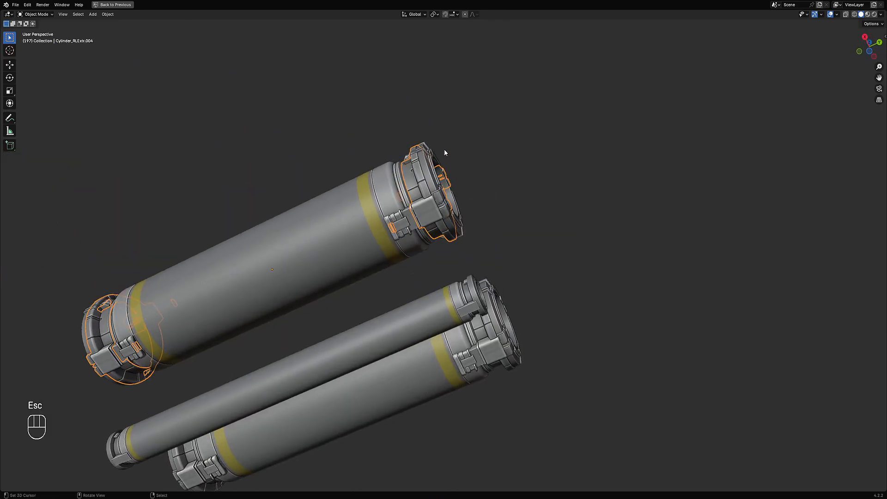
key(shift+ctrl+x)
click(444, 149)
click(423, 203)
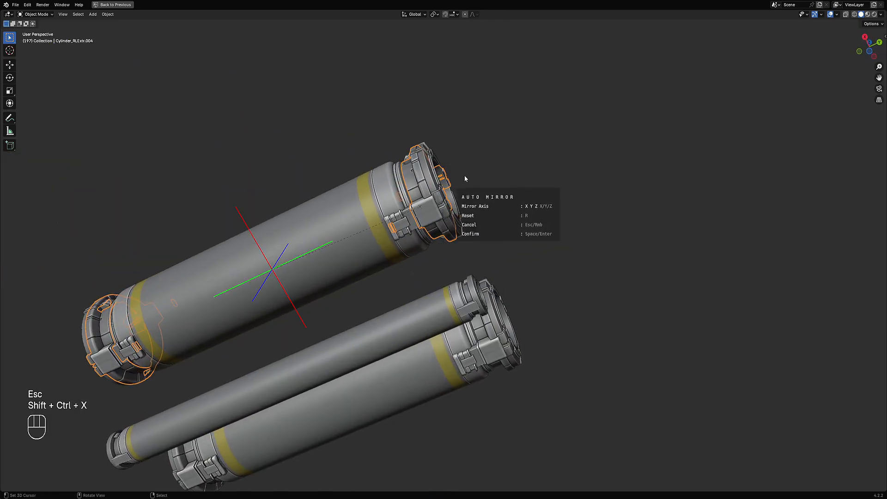
key(space)
Deselect all faces in the collar mesh and compare the editable end of the large cylinder with the opposite end in Edit Mode.
key(Tab)
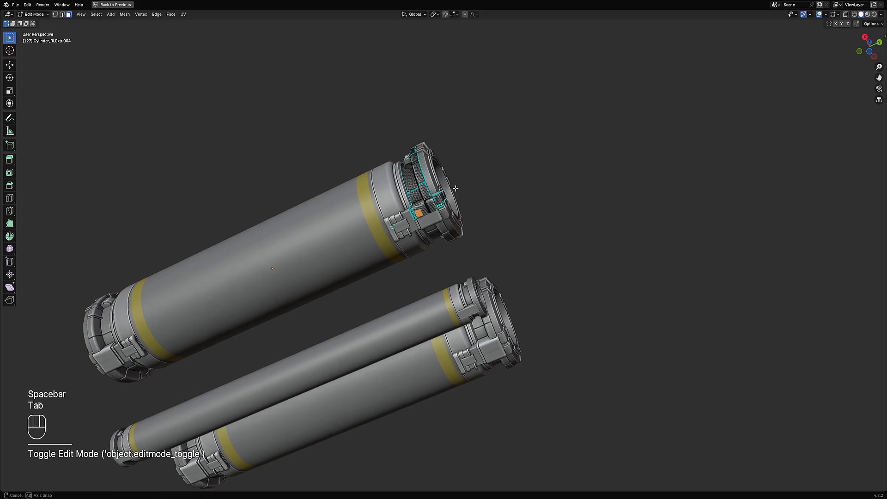
middle_drag(454, 194, 426, 211)
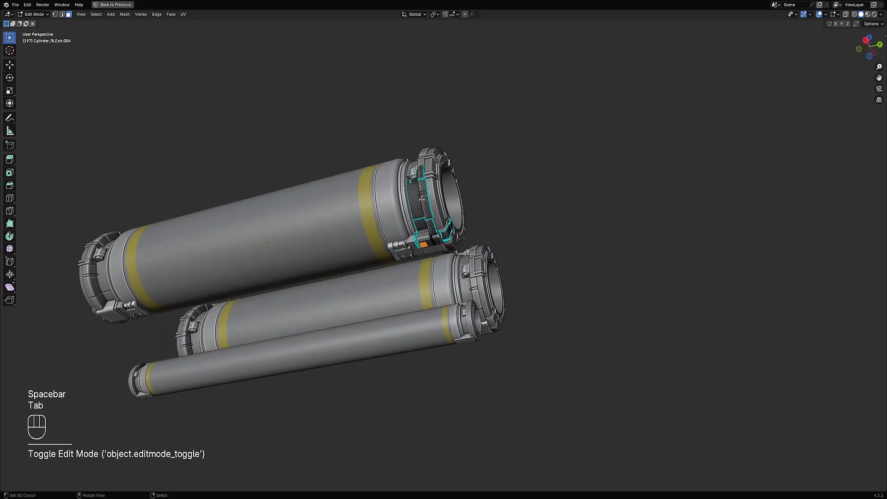
scroll(420, 197, up, 4)
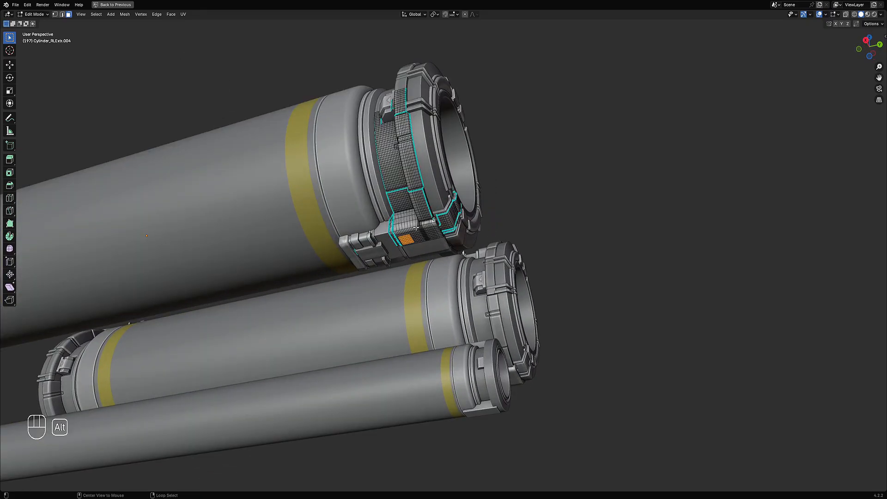
key(alt+a)
key(Tab)
scroll(414, 219, down, 3)
key(Tab)
shift+middle_drag(254, 254, 417, 241)
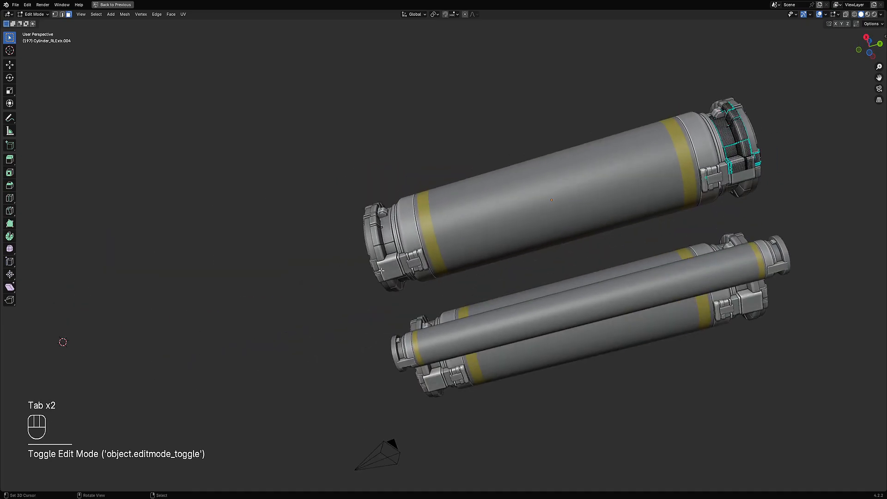
middle_drag(390, 269, 412, 264)
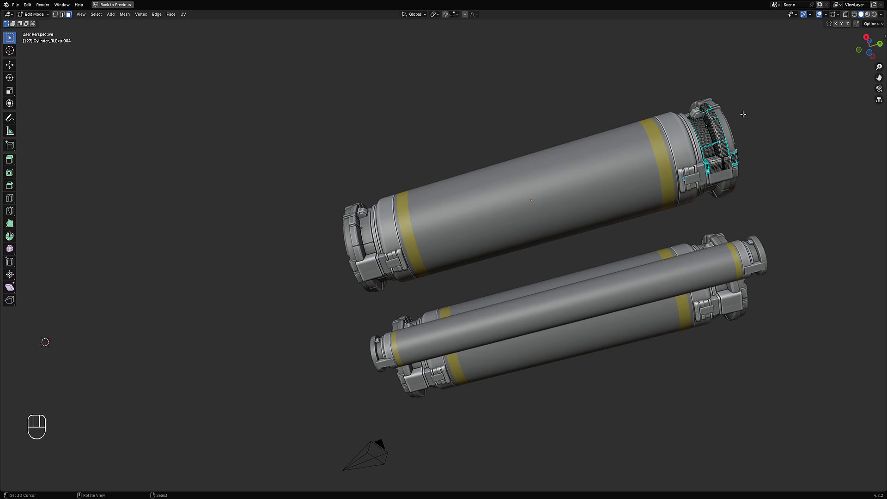
middle_drag(571, 193, 526, 244)
Start Extract Faces on the collar object in Object Mode and select the whole flat square panel at one end with Select Plus.
key(Tab)
scroll(508, 231, up, 3)
key(shift+q)
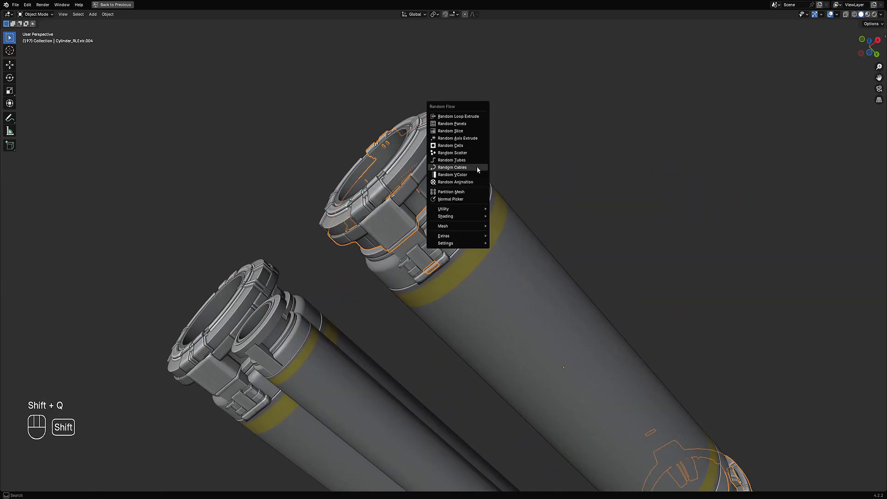
mouse_move(458, 211)
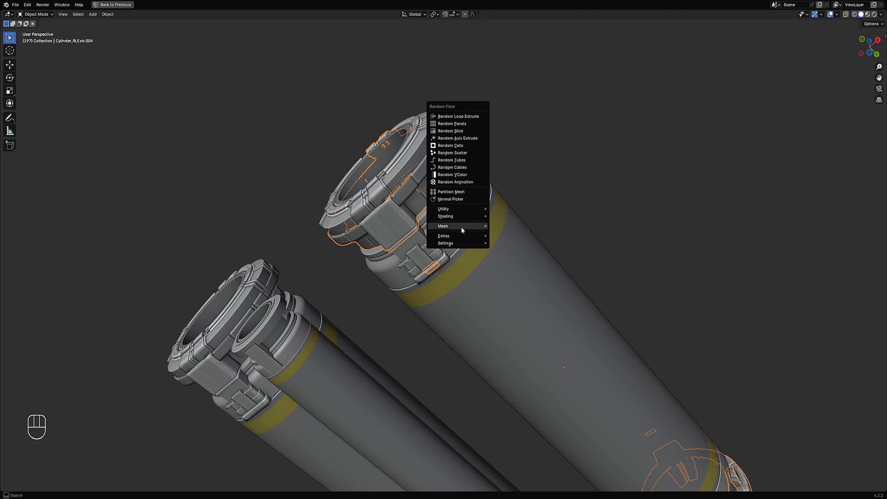
mouse_move(461, 226)
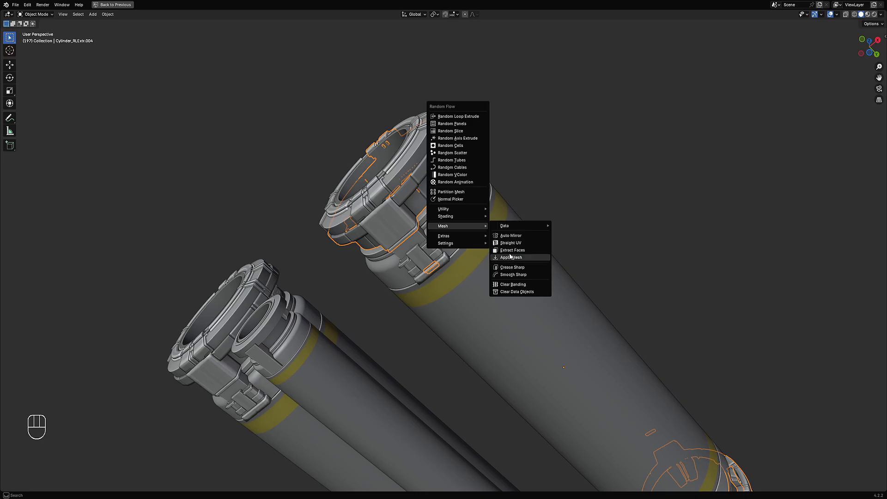
click(514, 250)
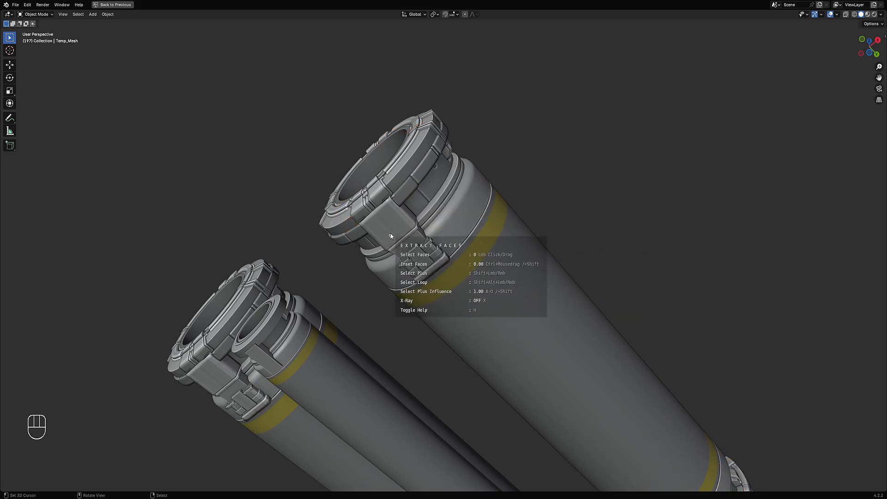
shift+click(392, 225)
Add the matching square panel at the large cylinder's opposite end to the selection and extract both panels.
middle_drag(492, 222, 458, 227)
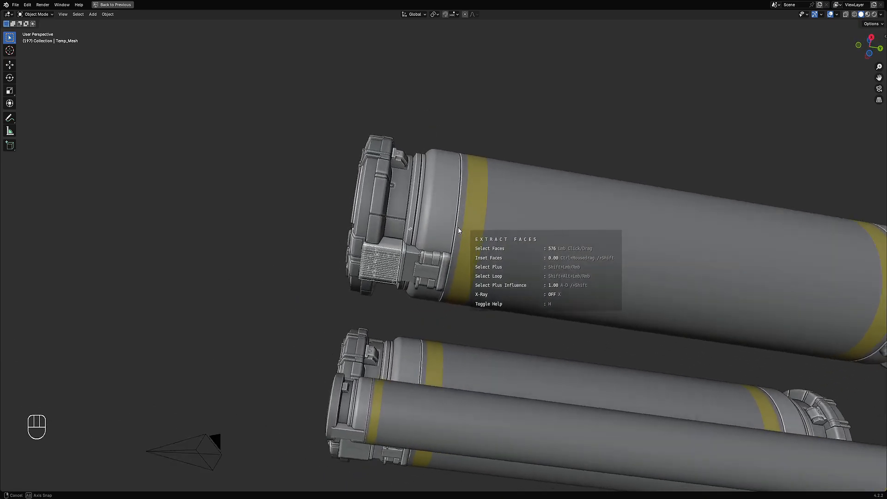
scroll(459, 227, down, 2)
shift+middle_drag(696, 268, 410, 228)
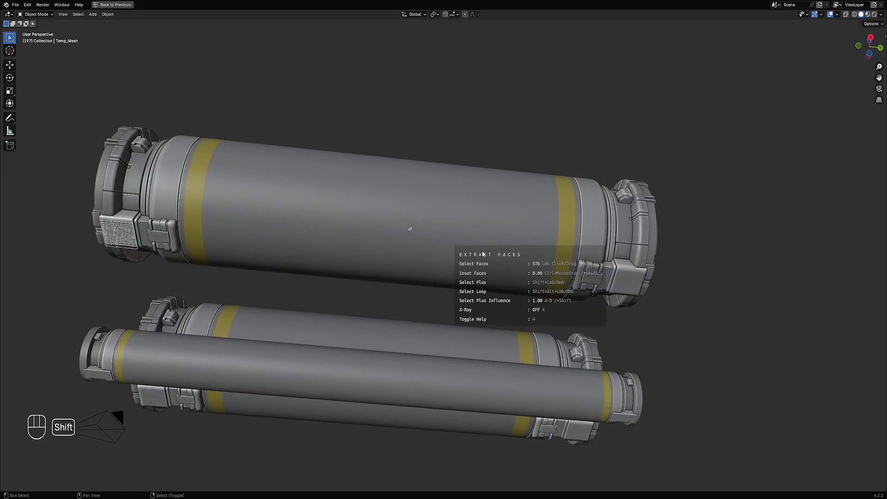
shift+click(617, 279)
middle_drag(630, 345, 593, 283)
key(space)
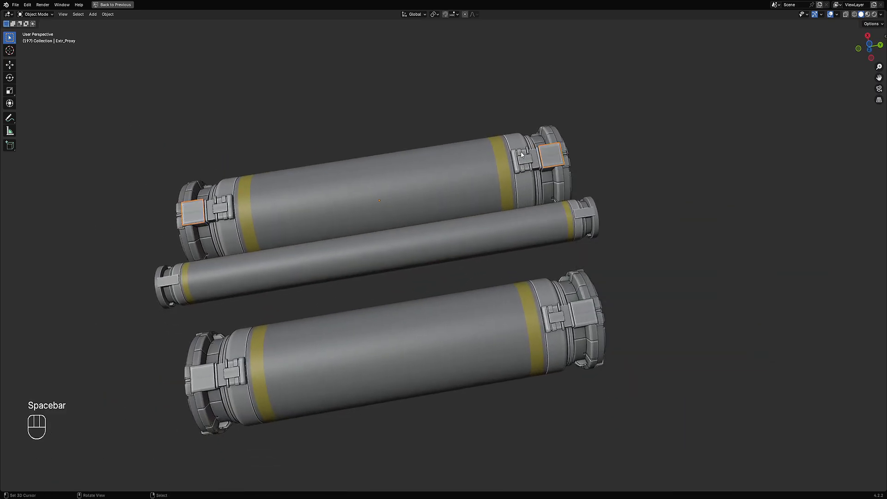
Check the extracted panel's mesh in Edit Mode and return to Object Mode.
middle_drag(521, 152, 522, 242)
scroll(521, 242, up, 5)
key(Tab)
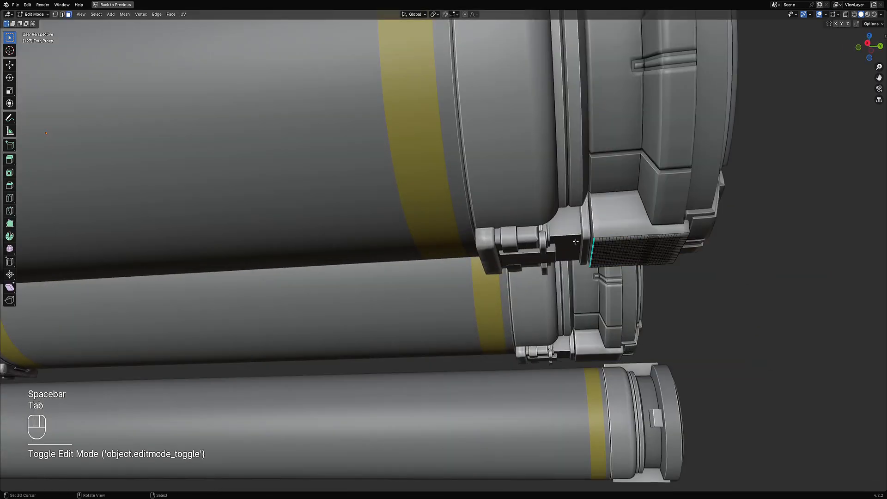
key(Tab)
scroll(602, 251, down, 8)
middle_drag(600, 247, 408, 186)
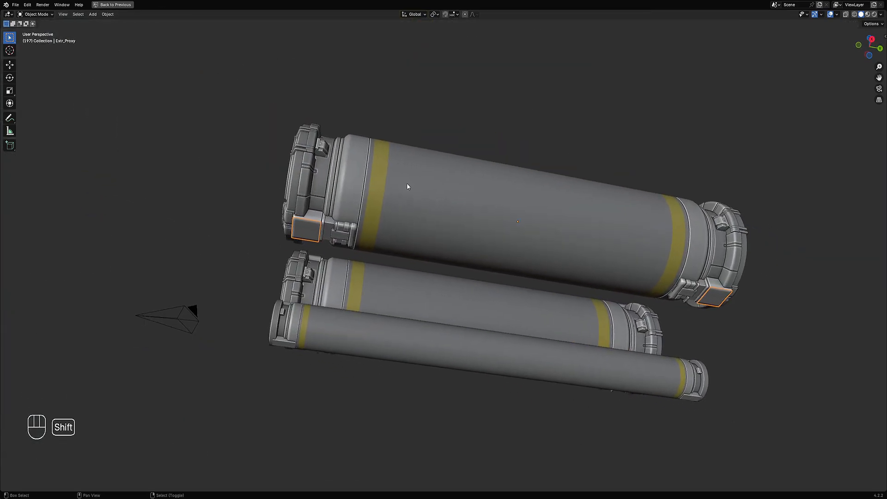
Examine the extracted square panels up close and at both ends of the large cylinder.
key(shift+q)
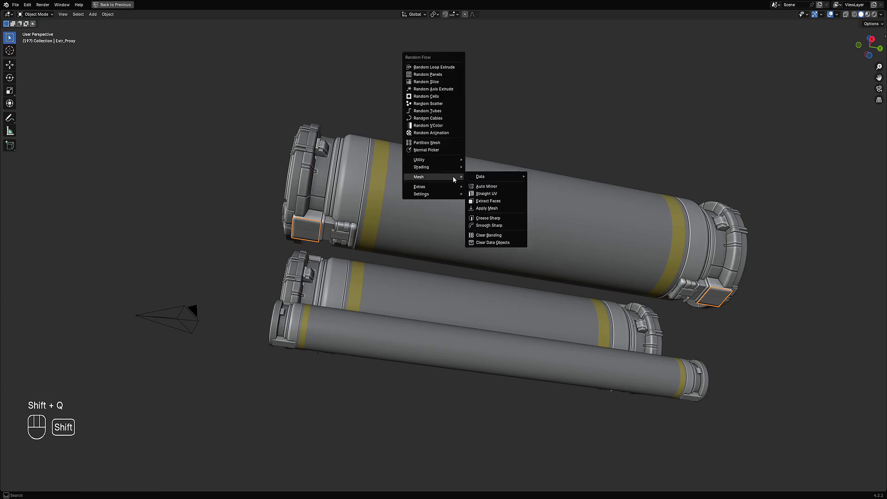
key(shift+ctrl+x)
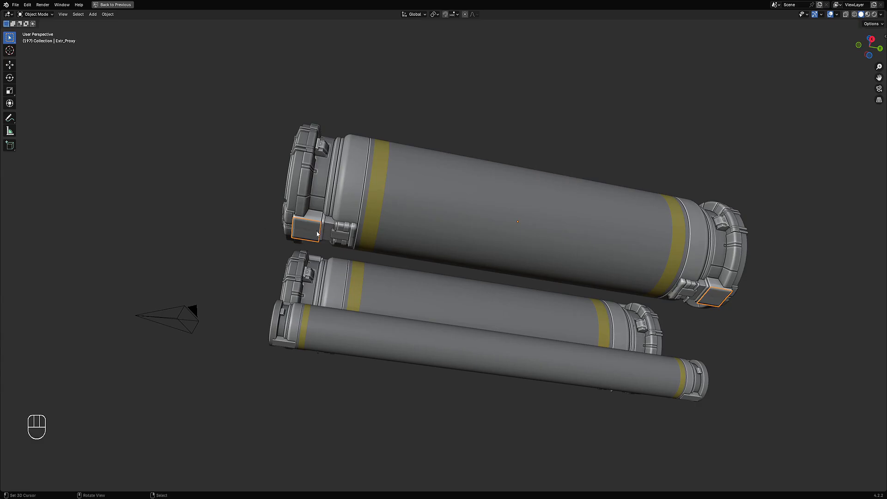
middle_drag(316, 233, 476, 208)
scroll(411, 207, up, 4)
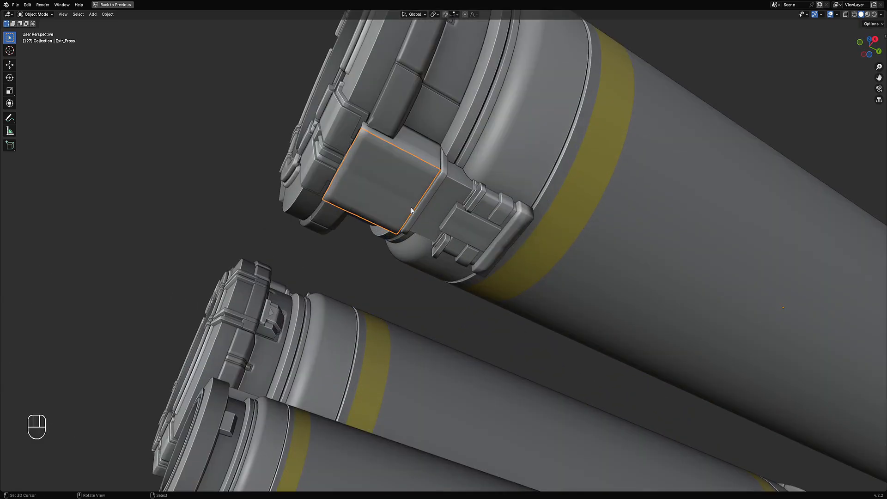
right_click(405, 202)
right_click(401, 189)
scroll(406, 221, down, 5)
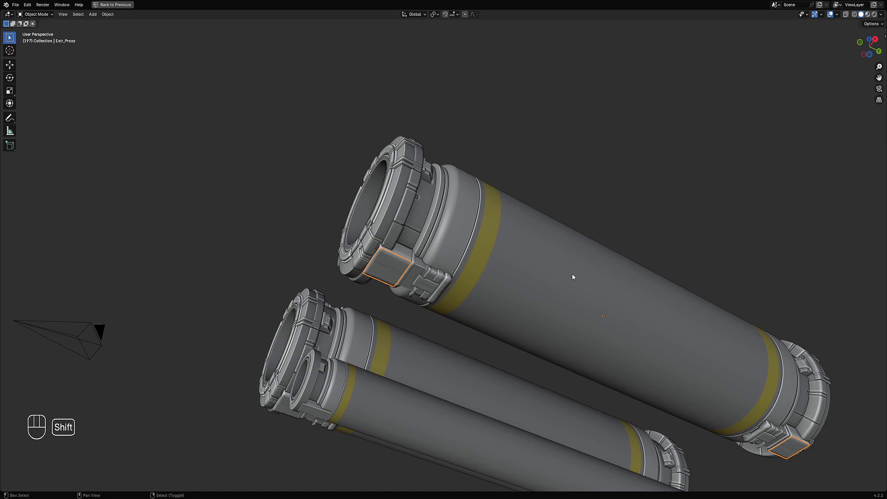
shift+middle_drag(572, 274, 608, 259)
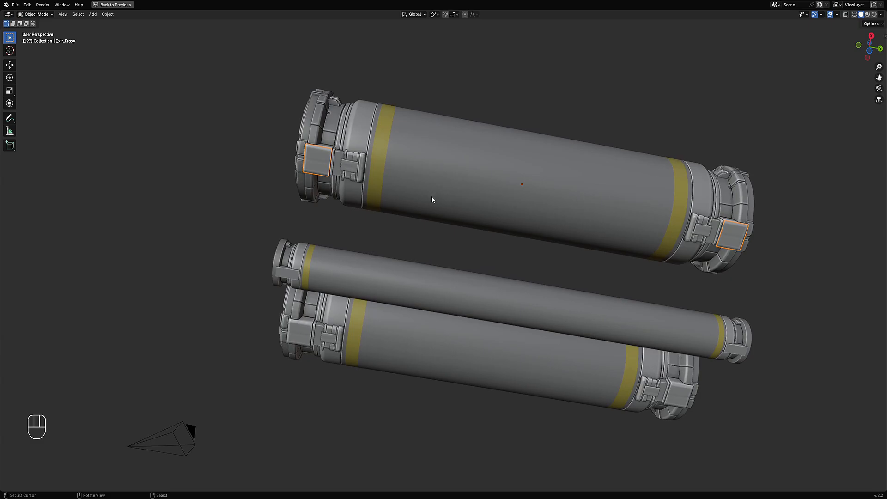
middle_drag(509, 298, 521, 213)
scroll(441, 237, up, 1)
key(g)
right_click(451, 218)
scroll(445, 250, down, 3)
scroll(521, 214, up, 2)
Select the collar object Cylinder_RLExtr.001 on the second large cylinder and check its mesh in Edit Mode.
right_click(413, 202)
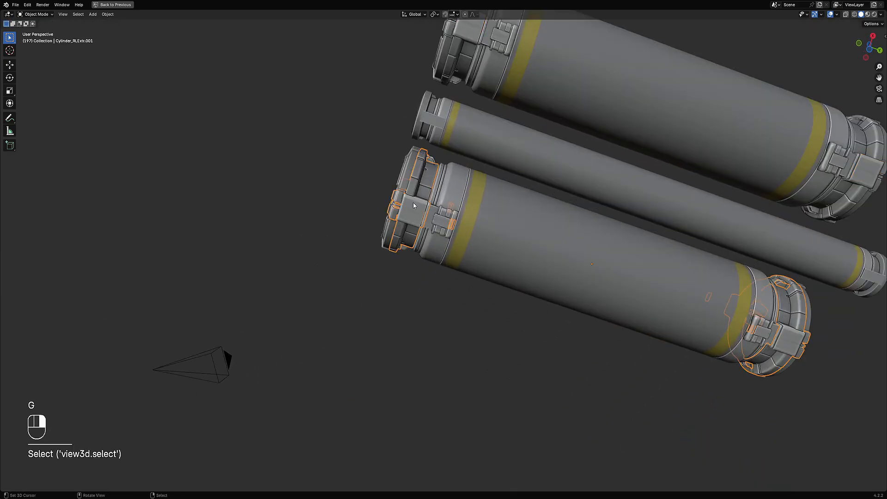
shift+middle_drag(463, 194, 458, 201)
key(Tab)
key(Tab)
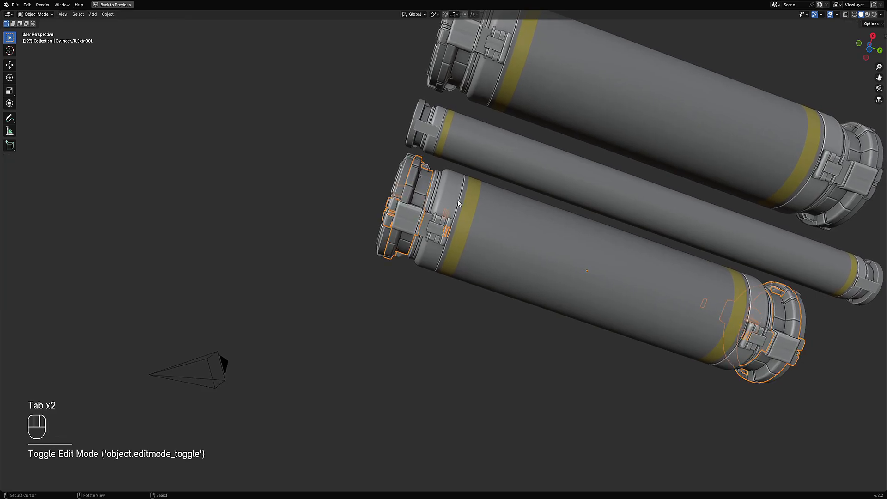
key(shift+q)
mouse_move(458, 202)
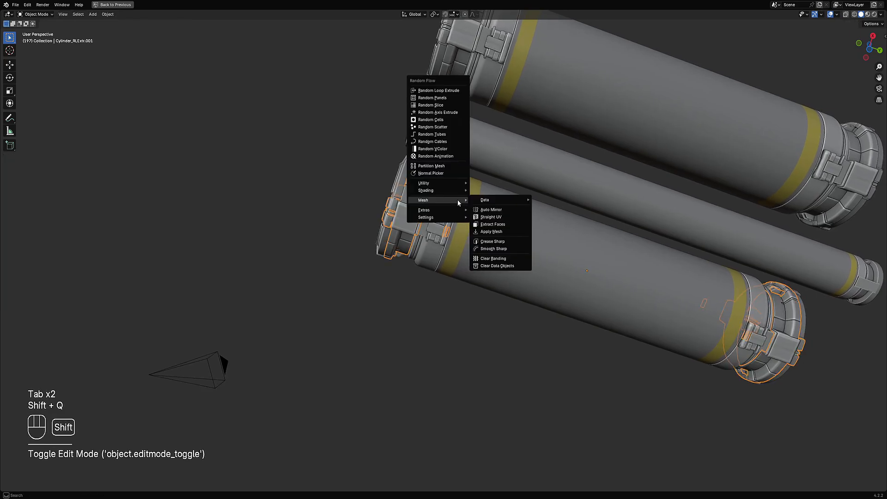
middle_drag(646, 147, 651, 242)
key(Tab)
middle_drag(733, 240, 449, 169)
key(Tab)
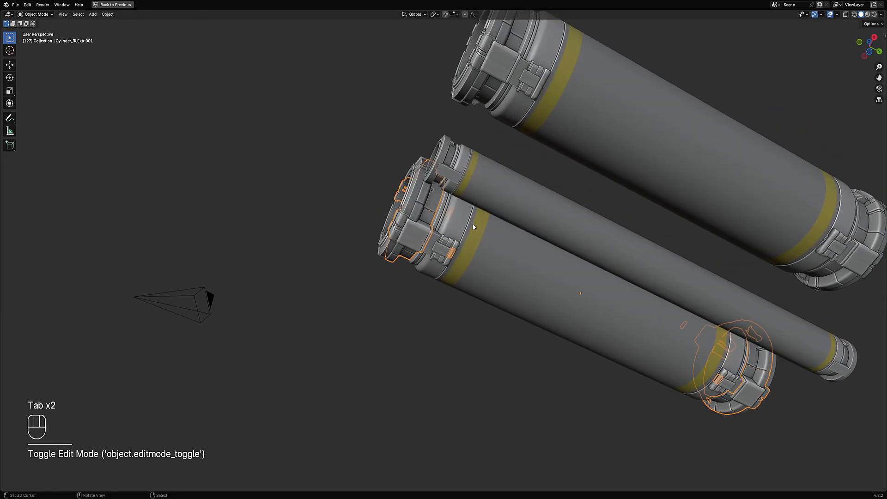
Start Extract Faces on the second cylinder's collar and select the flat square panel at one end.
middle_drag(473, 224, 476, 192)
key(shift+q)
mouse_move(464, 160)
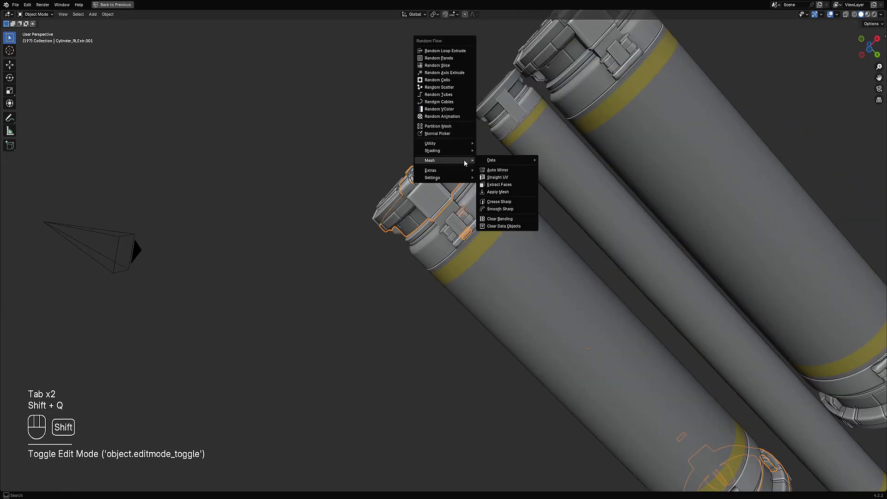
click(499, 184)
click(440, 195)
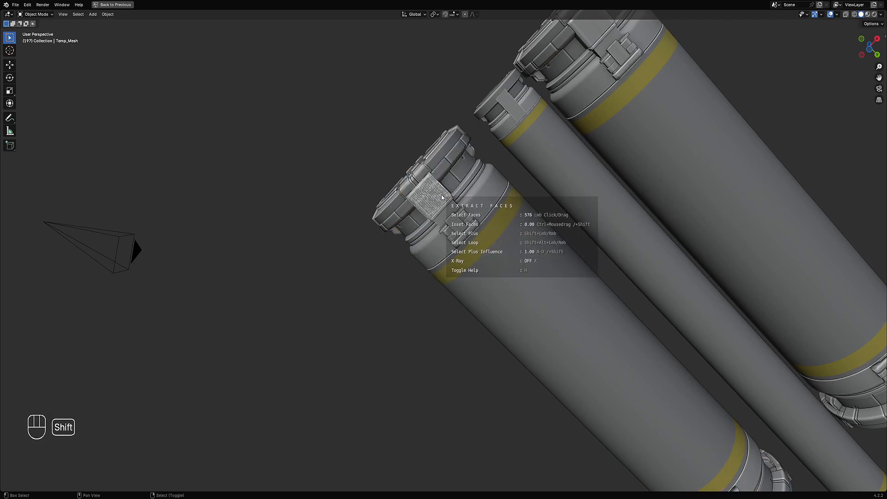
Add the square panel at the second cylinder's opposite end to the Extract Faces selection with Select Plus.
scroll(512, 289, down, 3)
shift+middle_drag(658, 355, 478, 228)
scroll(532, 232, up, 3)
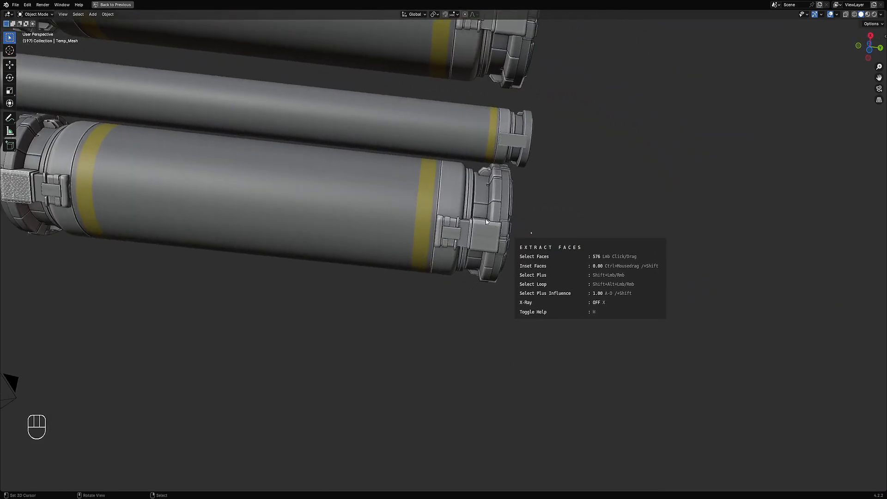
scroll(484, 222, up, 2)
key(shift)
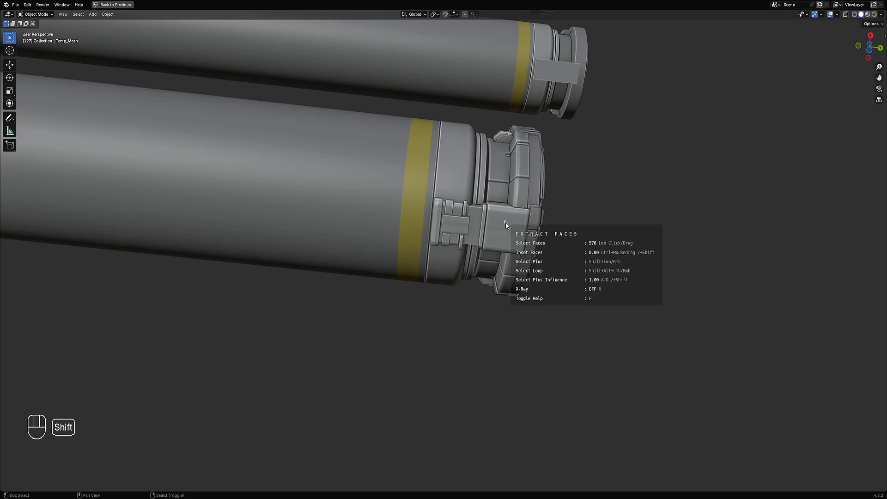
shift+click(505, 222)
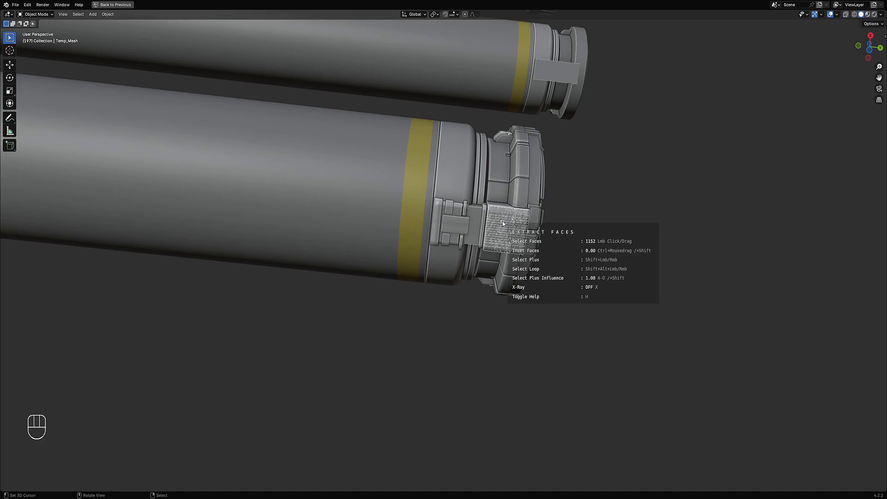
Check the selected square panels at both ends of the second cylinder and confirm Extract Faces.
key(h)
key(h)
scroll(354, 204, up, 4)
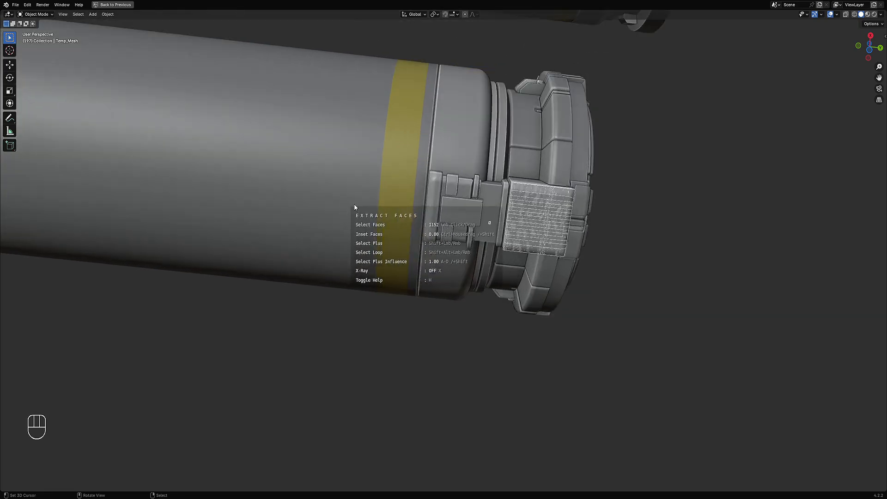
middle_drag(565, 138, 560, 243)
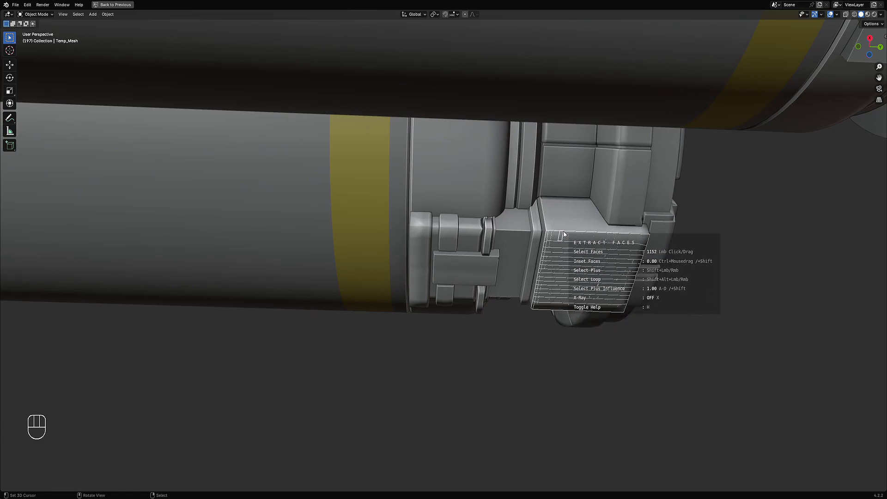
scroll(563, 235, down, 6)
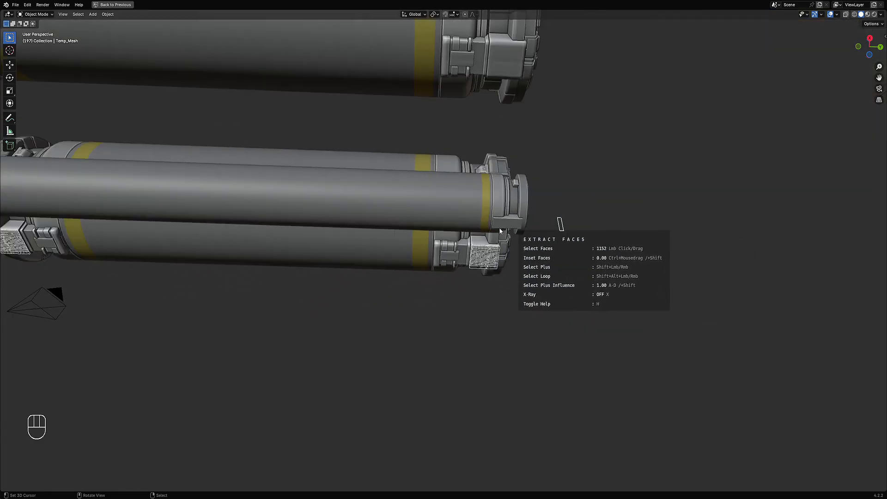
middle_drag(508, 229, 459, 259)
key(space)
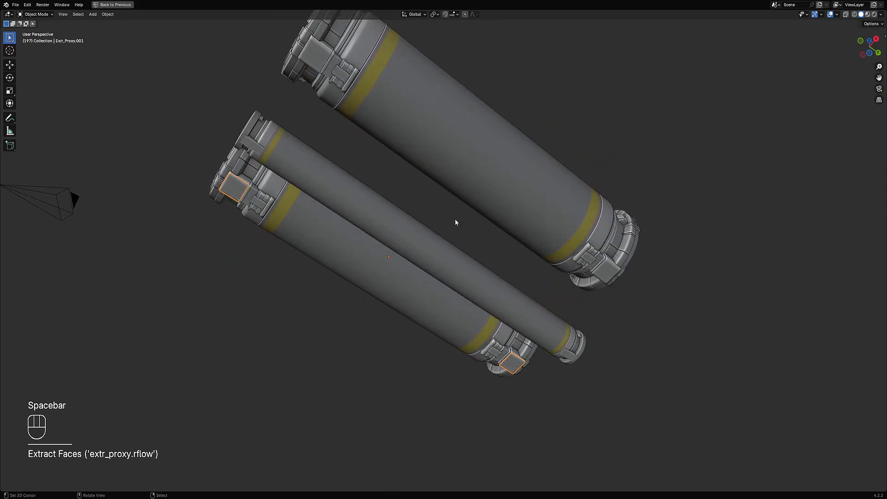
key(Tab)
key(Tab)
click(326, 59)
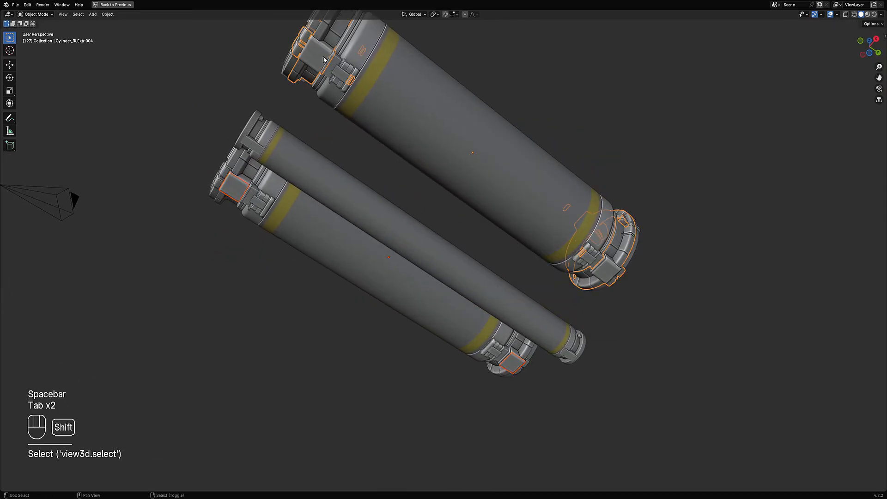
key(alt+a)
click(240, 187)
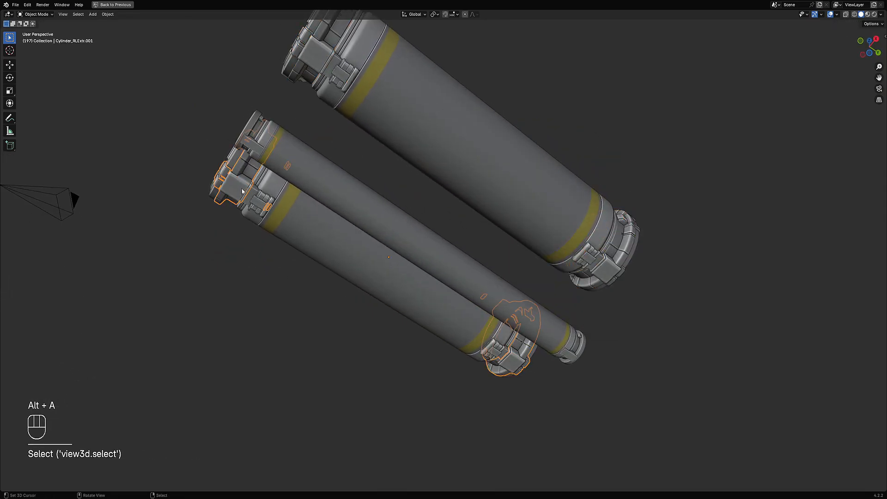
key(alt+a)
Select the extracted panel objects Extr_Proxy.001 and Extr_Proxy together, choosing each from the overlapping objects at its location.
alt+click(240, 187)
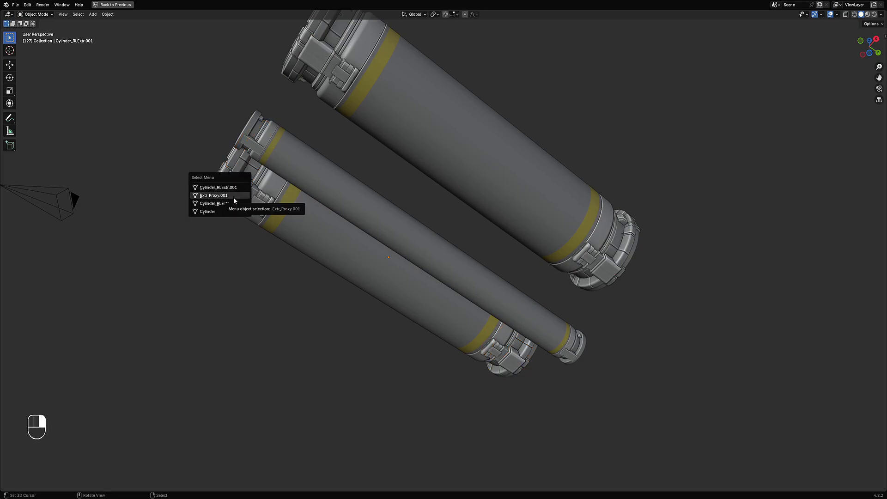
click(235, 198)
alt+shift+click(319, 62)
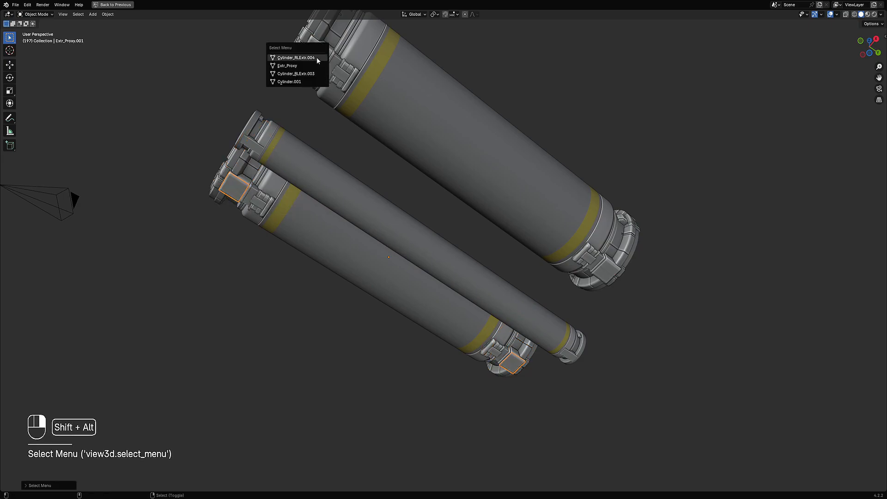
shift+click(312, 64)
Check all faces of both extracted panel objects in Edit Mode, then return to Object Mode.
scroll(453, 207, down, 3)
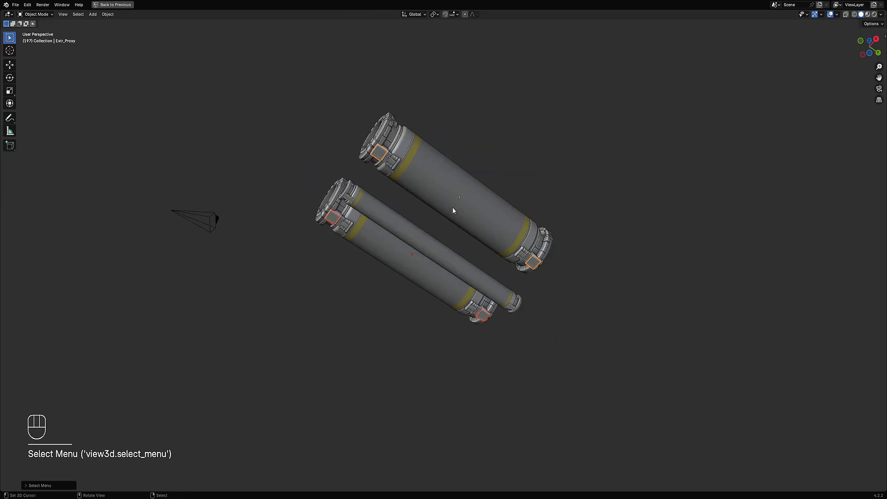
key(Tab)
key(a)
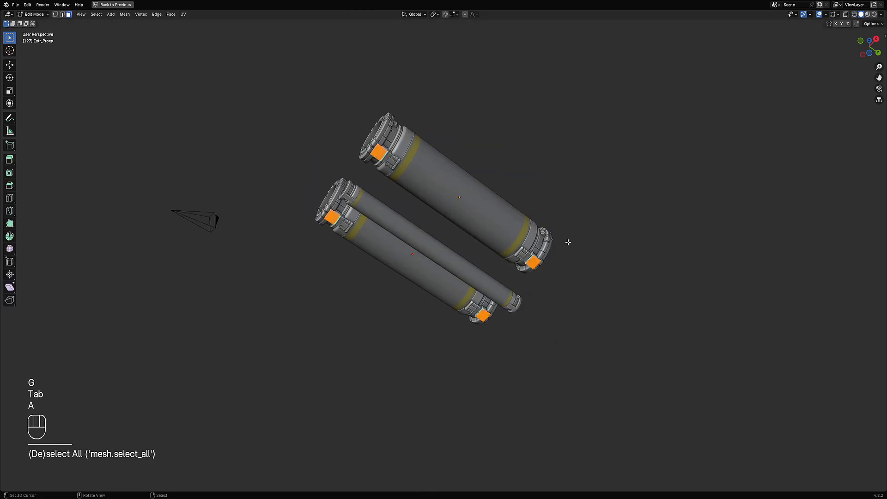
middle_drag(568, 242, 549, 267)
key(Tab)
Add the two large cylinders and the small cylinder to the selection of extracted panels.
mouse_move(478, 263)
middle_down()
mouse_move(466, 243)
mouse_move(468, 253)
middle_up()
shift+middle_drag(468, 253, 479, 270)
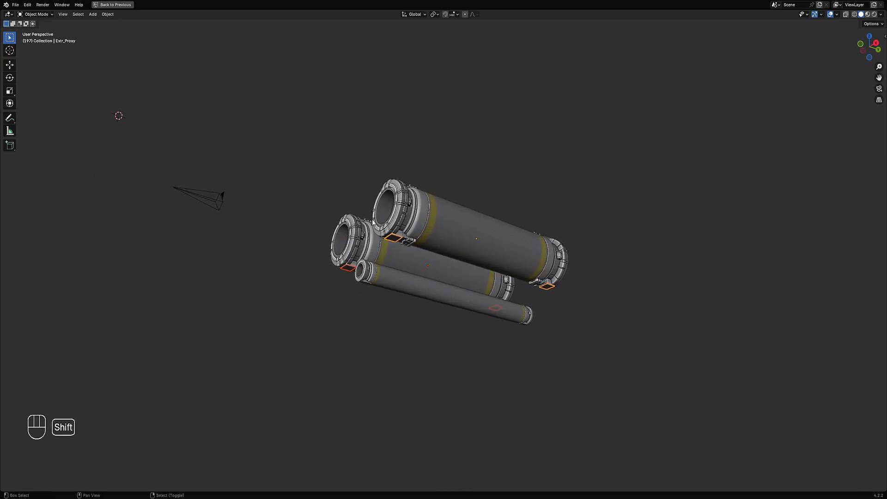
scroll(479, 270, up, 2)
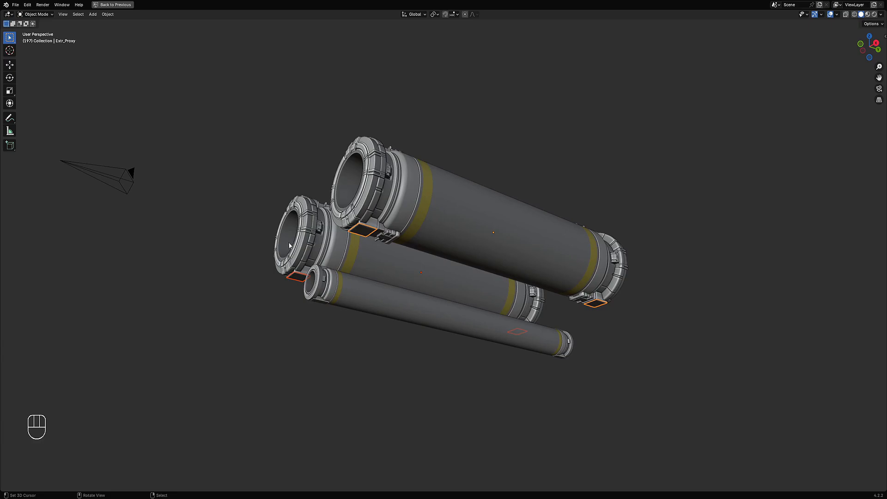
middle_drag(461, 203, 452, 178)
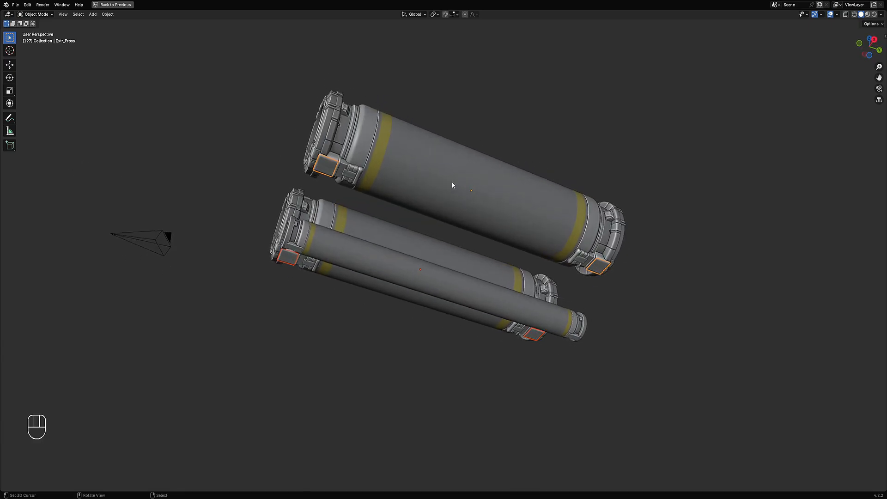
shift+click(452, 179)
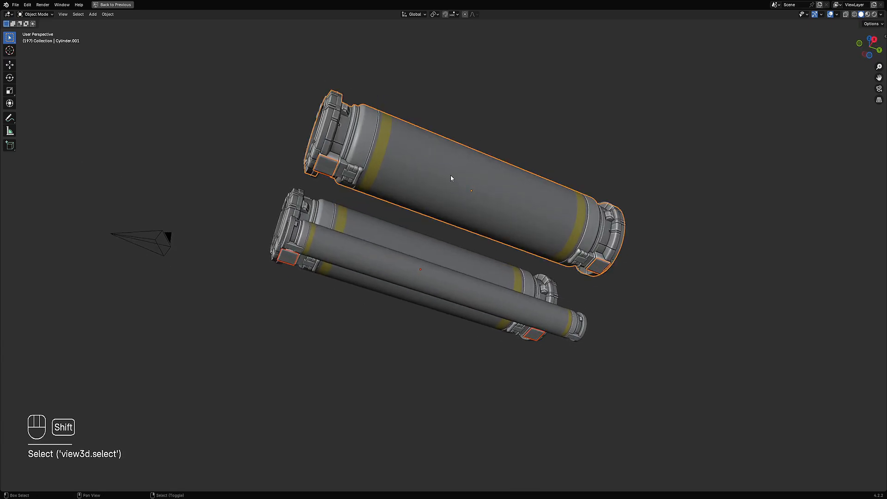
shift+click(392, 230)
shift+click(387, 271)
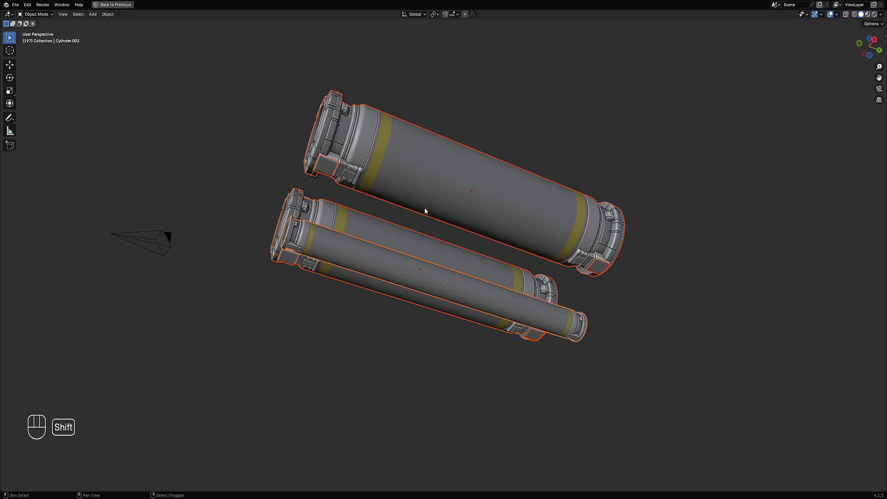
middle_drag(425, 207, 434, 222)
key(h)
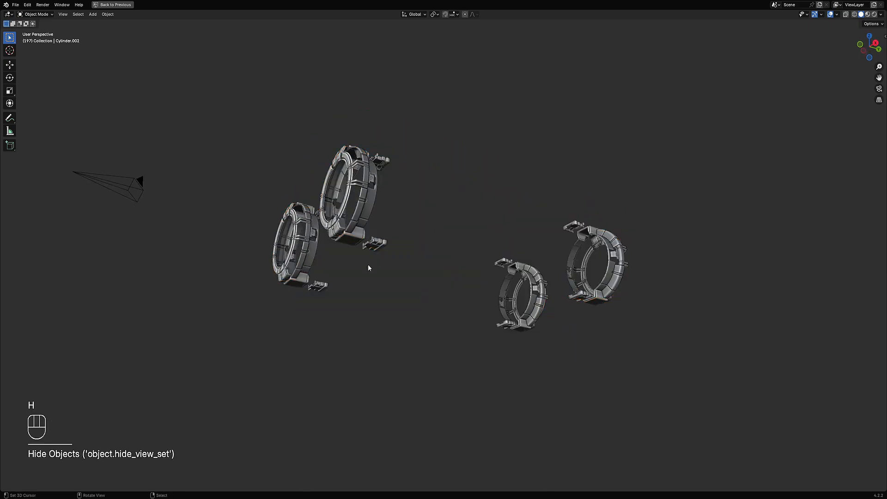
key(ctrl+z)
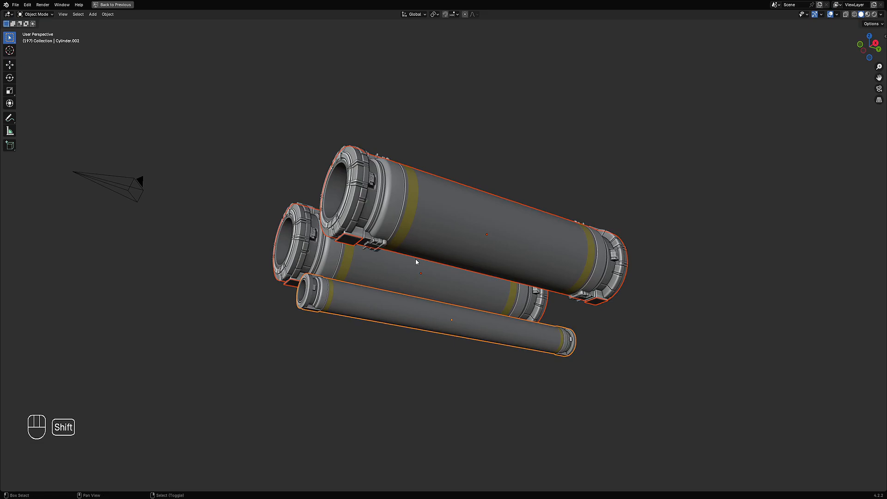
Hide all unselected objects and select only the panel objects Extr_Proxy and Extr_Proxy.001.
key(shift+h)
key(alt+a)
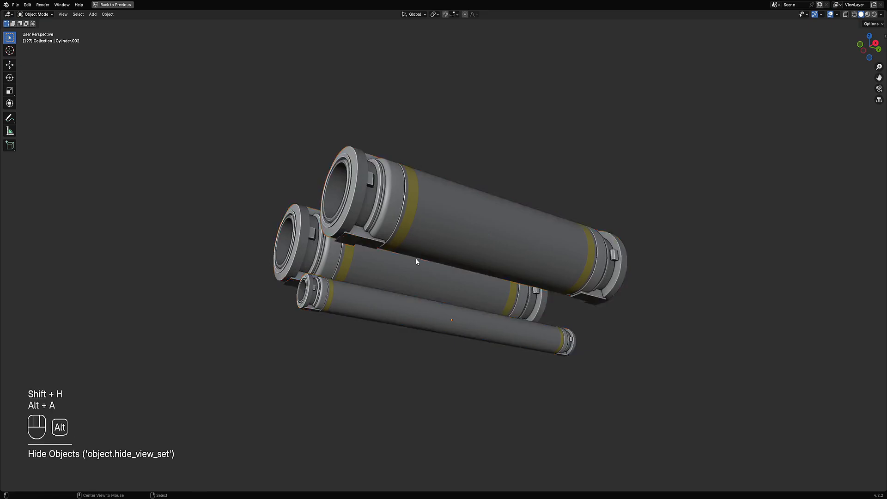
middle_drag(415, 259, 407, 222)
scroll(429, 201, up, 3)
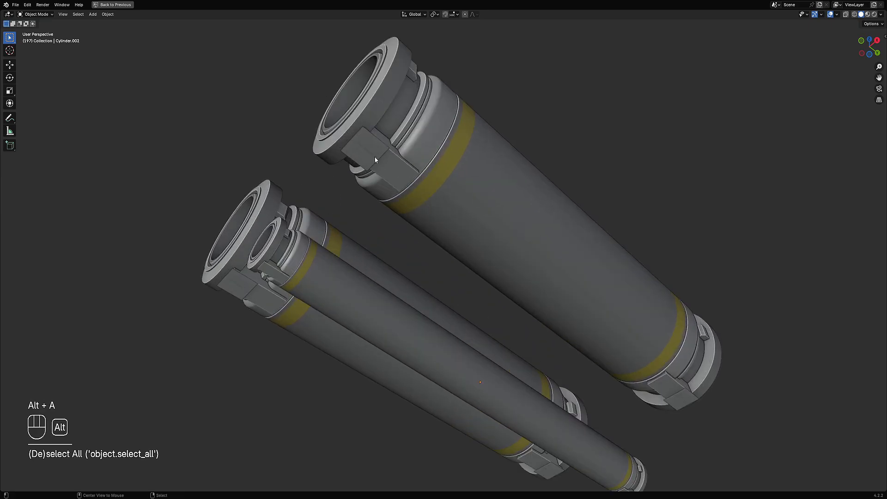
middle_drag(392, 148, 396, 193)
alt+click(396, 193)
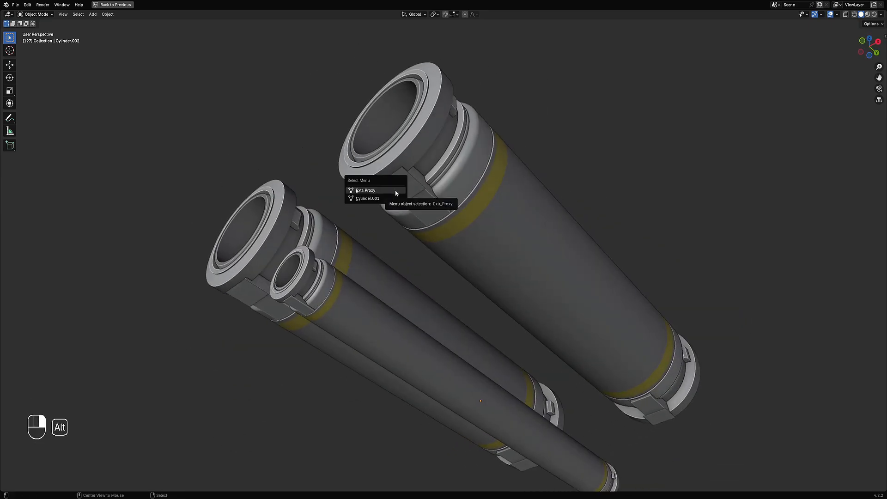
click(395, 191)
shift+click(254, 307)
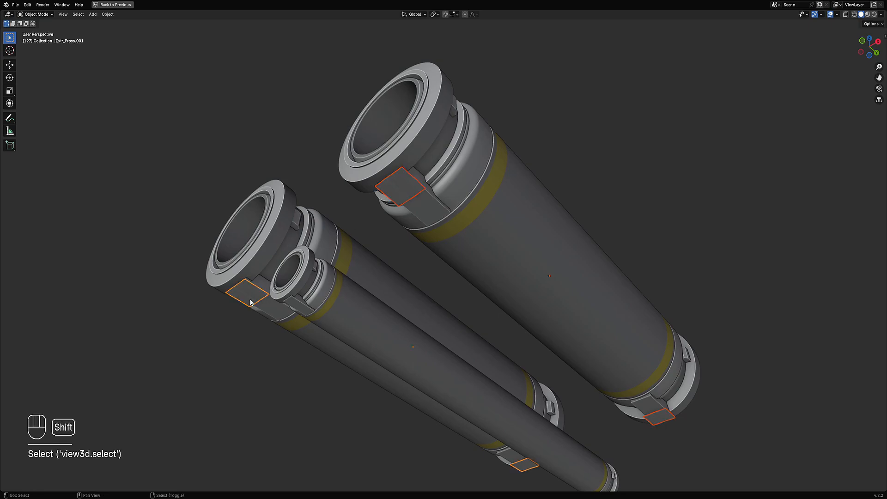
Save the file and run Random Cables on the two selected panel objects.
scroll(536, 216, down, 3)
mouse_move(526, 192)
middle_down()
mouse_move(564, 196)
mouse_move(554, 173)
mouse_move(572, 223)
mouse_move(530, 208)
mouse_move(531, 195)
middle_up()
key(ctrl+s)
key(shift+q)
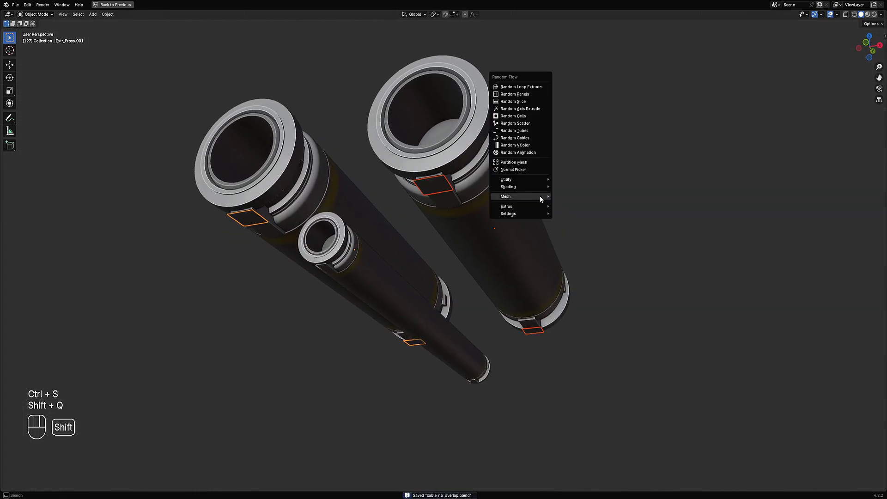
click(534, 138)
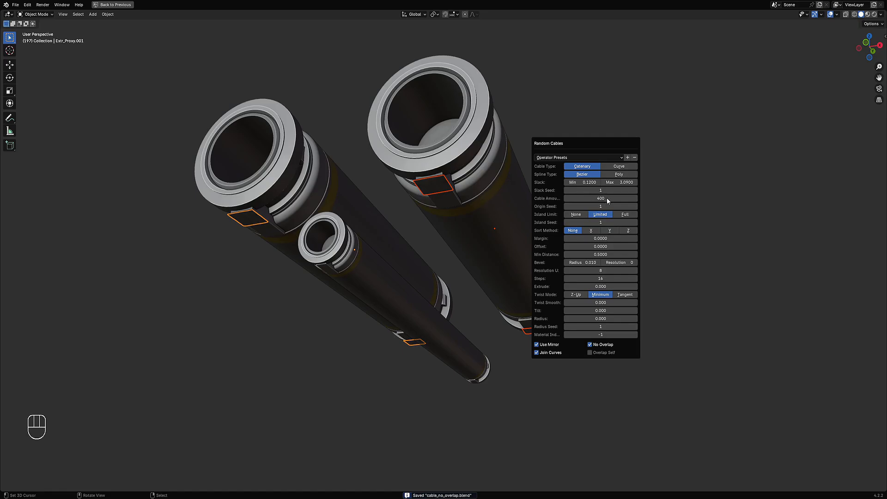
Set the Random Cables cable amount to 100.
scroll(370, 217, down, 2)
middle_drag(465, 222, 441, 229)
scroll(442, 229, up, 3)
key(F9)
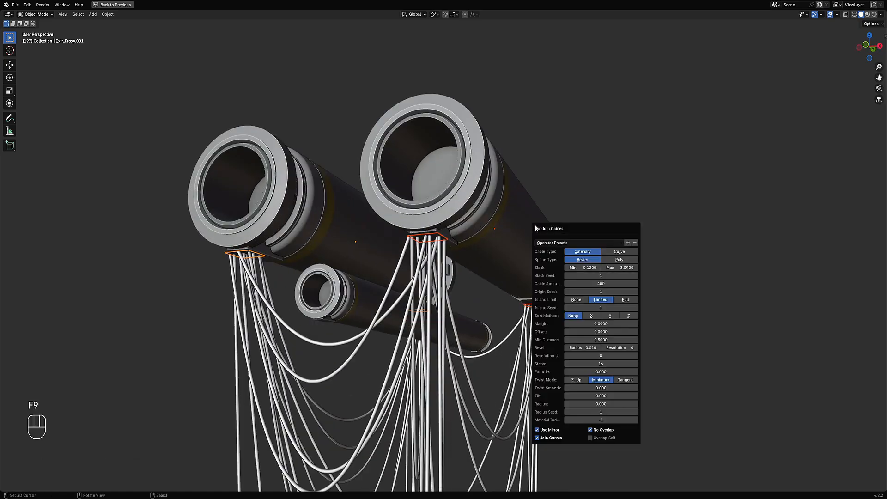
click(594, 283)
text(100)
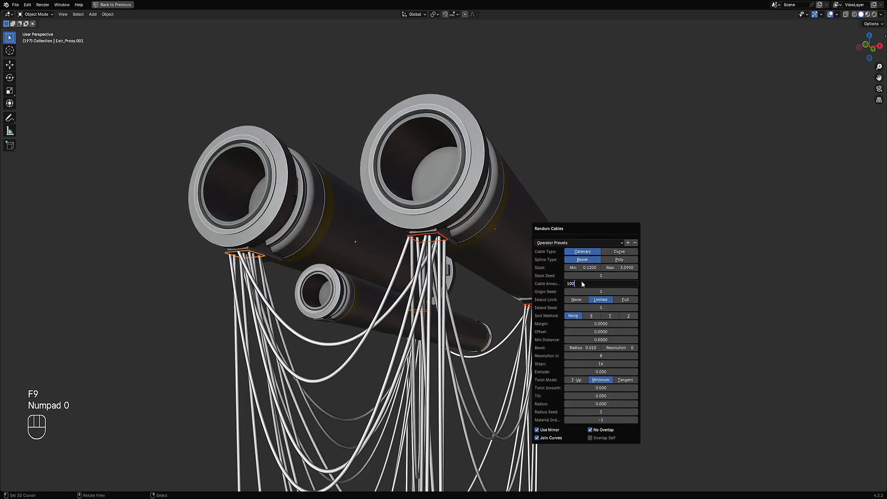
key(Return)
Set the cable amount to 50 and the slack range to Min 5.8800 and Max 9.1200.
alt+middle_drag(398, 216, 406, 192)
scroll(406, 192, down, 2)
shift+middle_drag(503, 267, 495, 179)
key(F9)
click(575, 270)
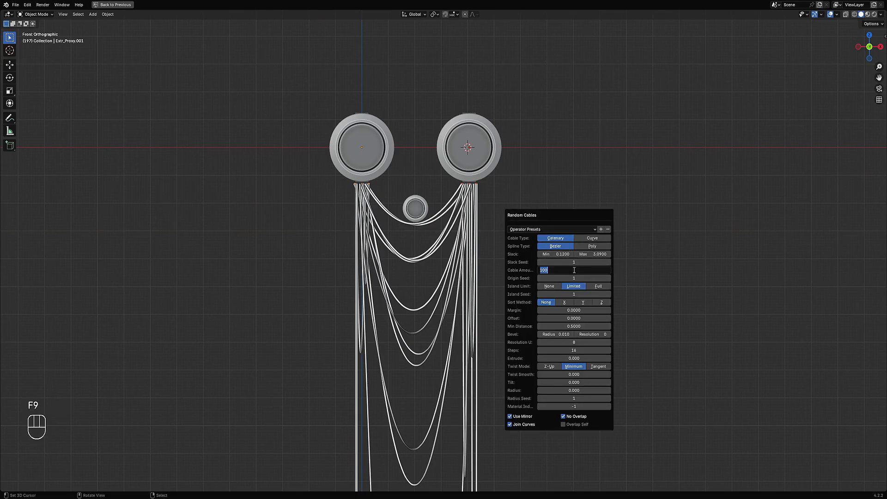
key(Return)
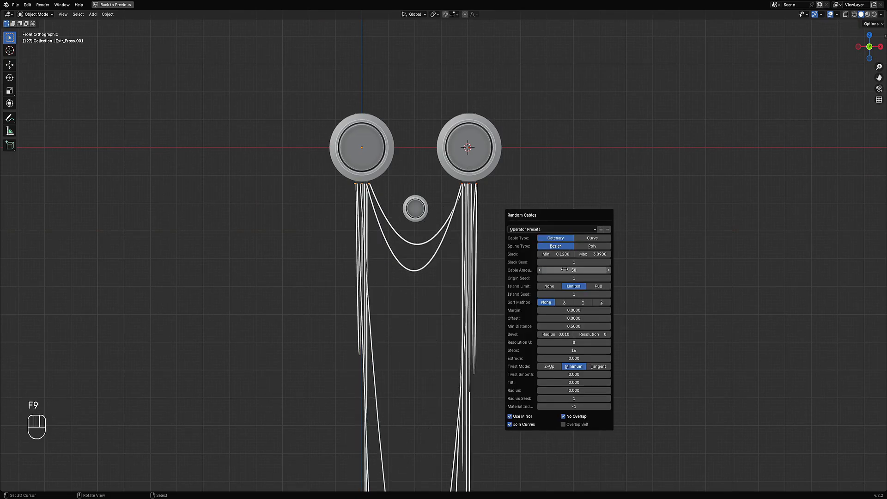
drag(590, 254, 565, 254)
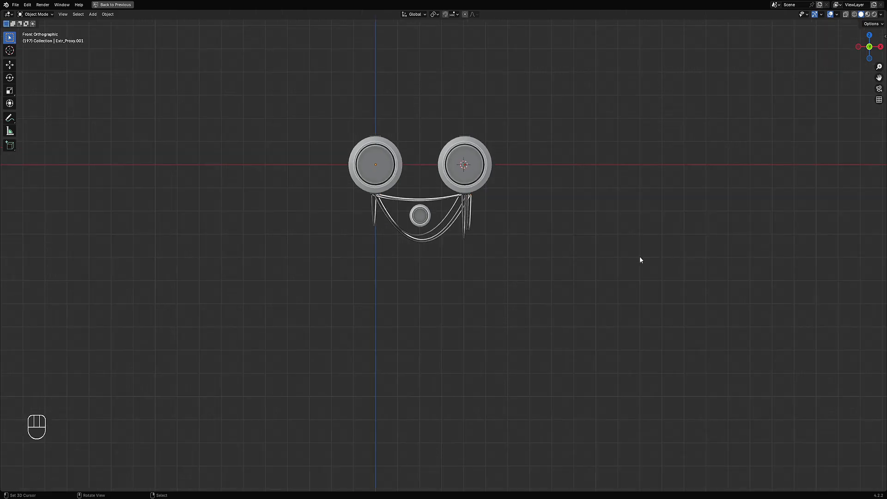
Turn off No Overlap for the random cables.
middle_drag(640, 256, 533, 242)
key(F9)
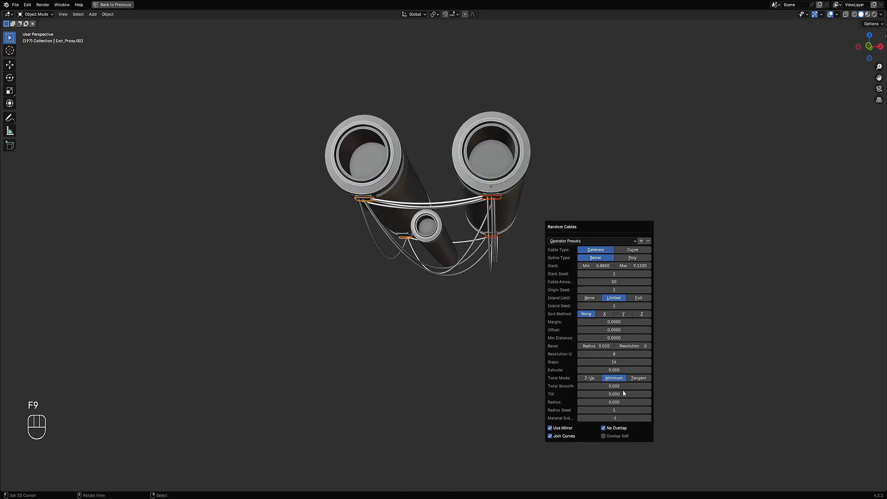
click(603, 428)
Adjust the cables' slack range to Min 8.2500 and Max 1.0800, checking how they hang around the small cylinder.
key(KP_1)
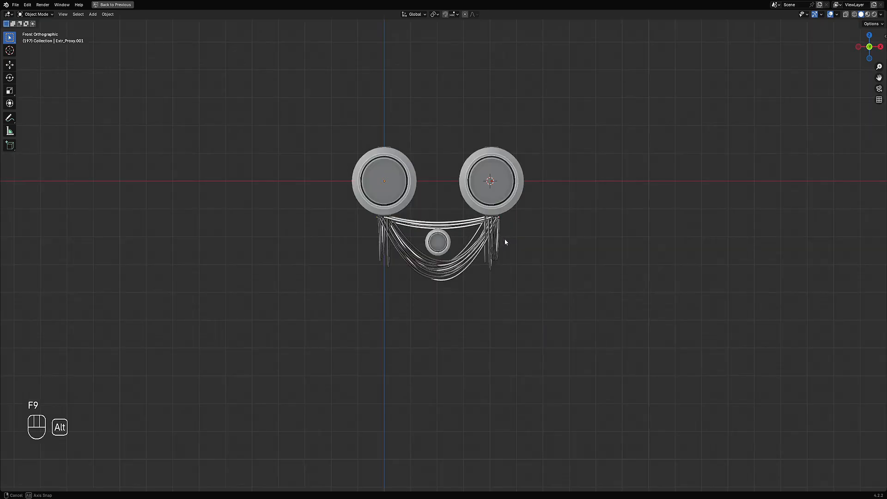
scroll(503, 240, up, 4)
key(F9)
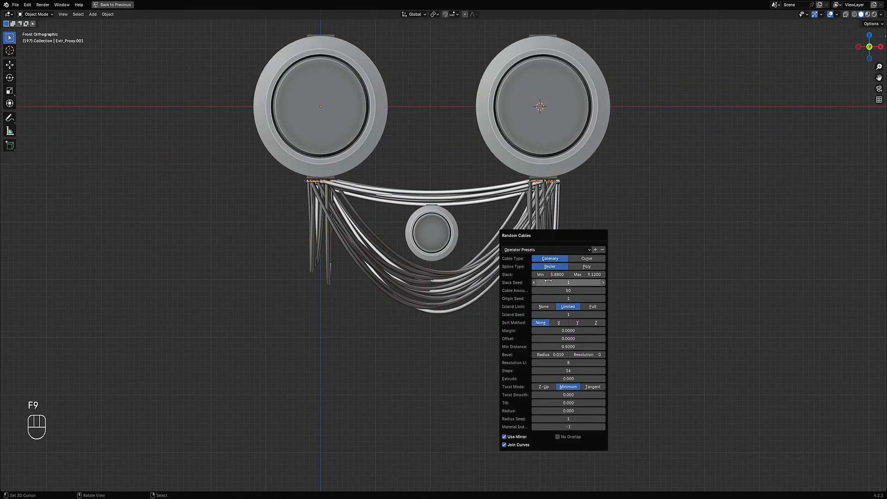
drag(587, 274, 499, 275)
middle_drag(280, 212, 423, 213)
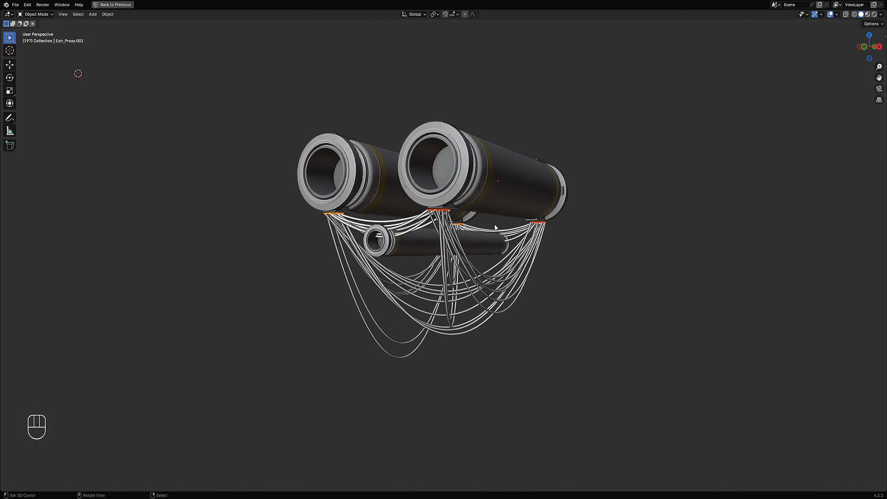
key(F9)
drag(532, 269, 550, 269)
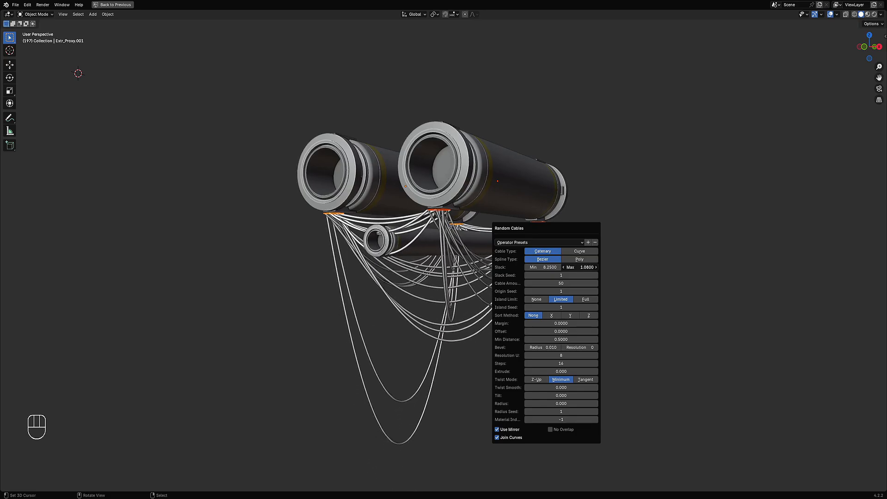
Turn on No Overlap for the cables and hide the viewport overlays.
click(560, 430)
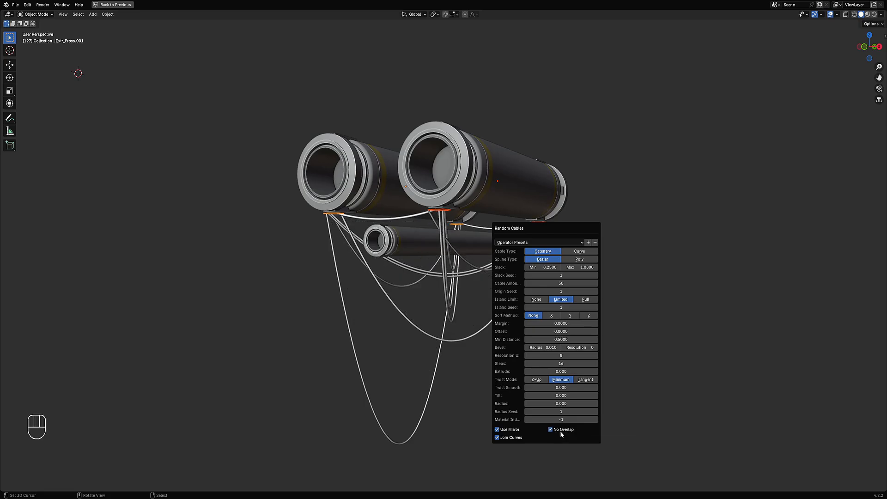
middle_drag(560, 431, 528, 248)
key(shift+alt+z)
scroll(537, 244, up, 4)
key(F9)
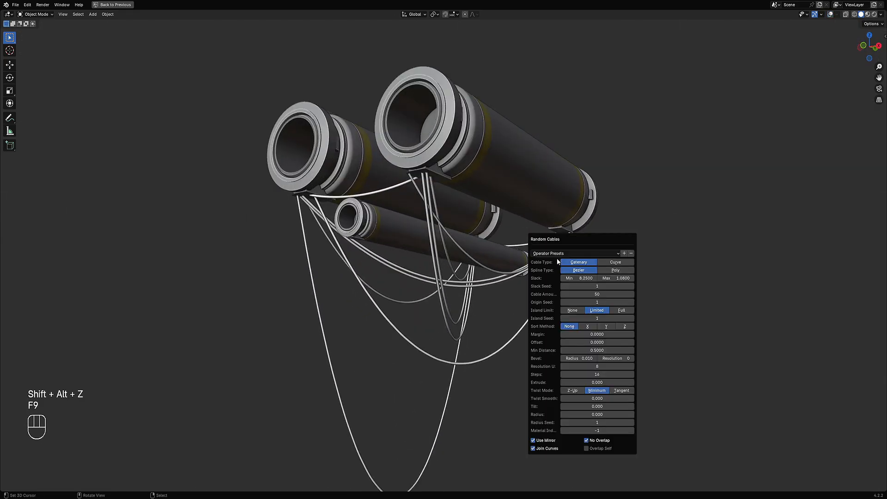
Increase the number of random cables to 150.
mouse_move(596, 294)
mouse_down()
mouse_move(617, 294)
mouse_move(596, 294)
mouse_up()
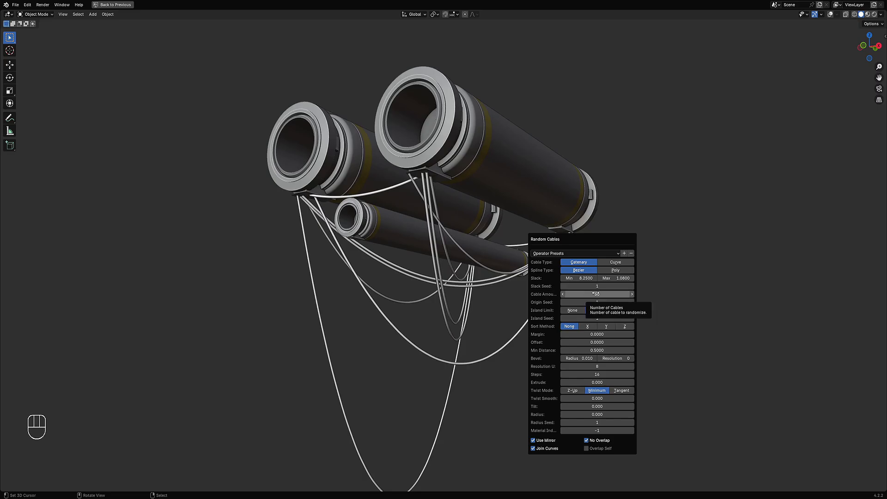
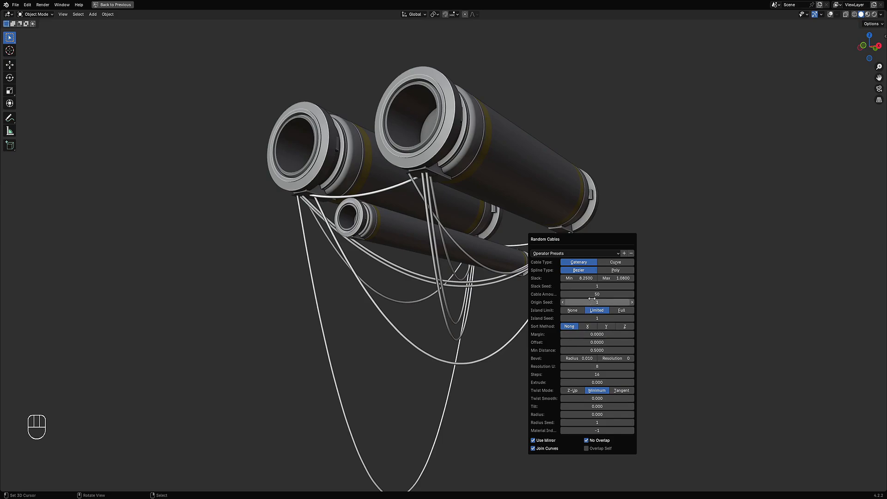
click(592, 295)
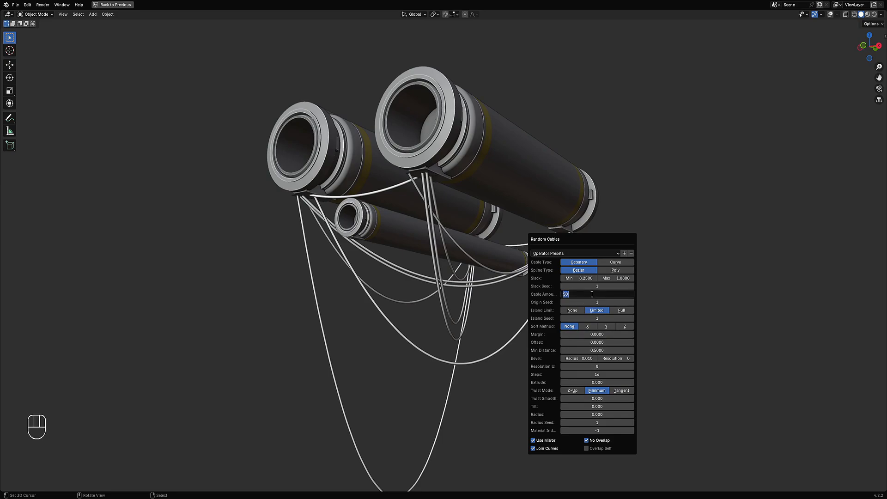
text(100)
key(BackSpace)
key(Return)
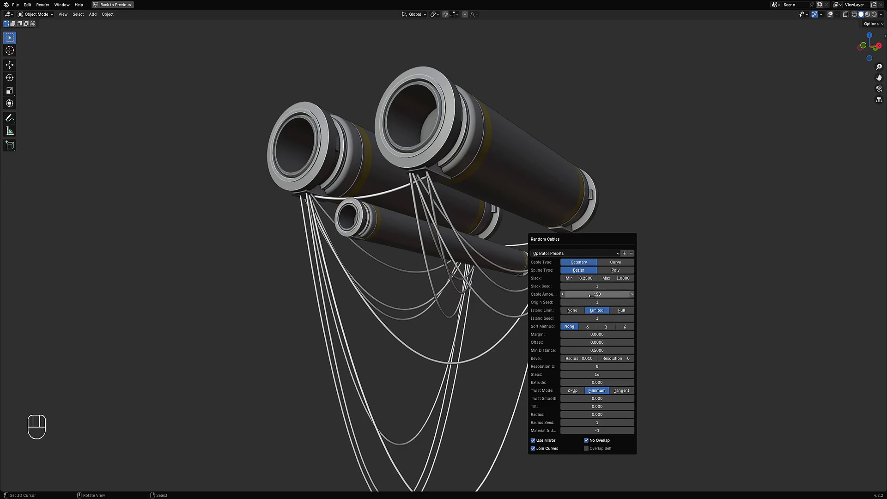
Step through several Origin Seed values for the random cables to try different arrangements between the cylinder collars.
scroll(312, 204, down, 5)
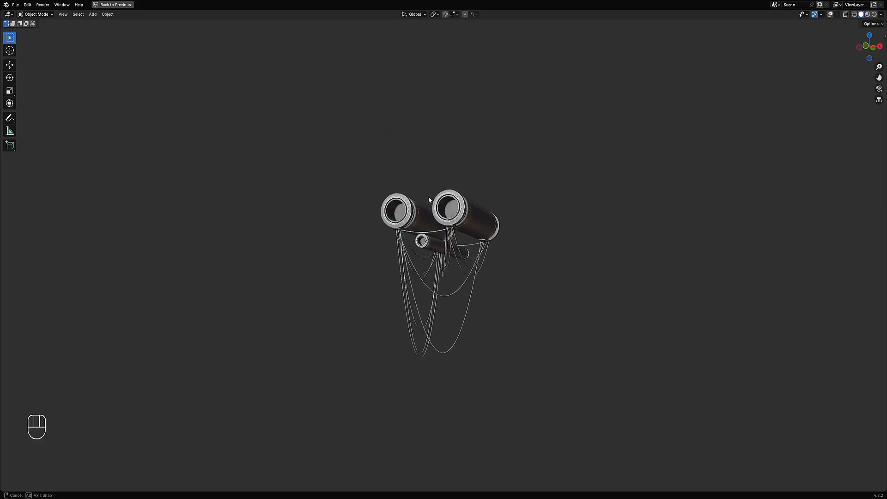
middle_drag(312, 204, 502, 204)
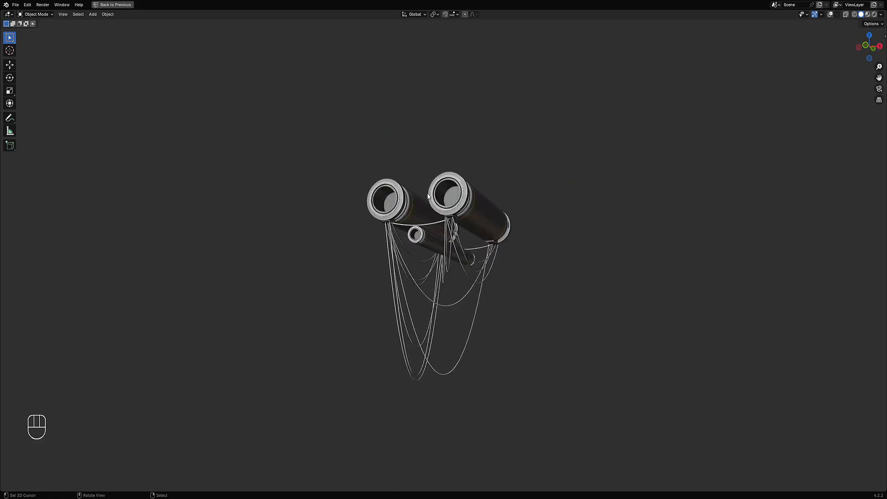
scroll(503, 204, up, 3)
scroll(504, 204, up, 2)
key(F9)
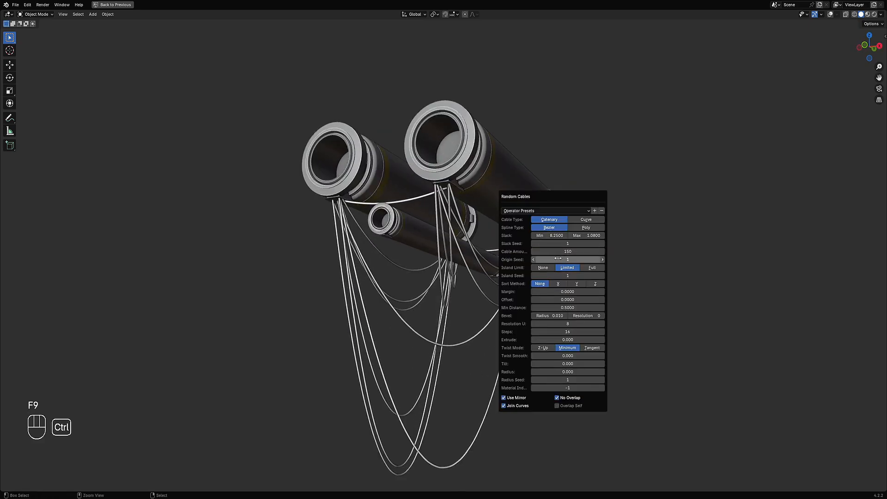
ctrl+scroll(558, 258, up, 1)
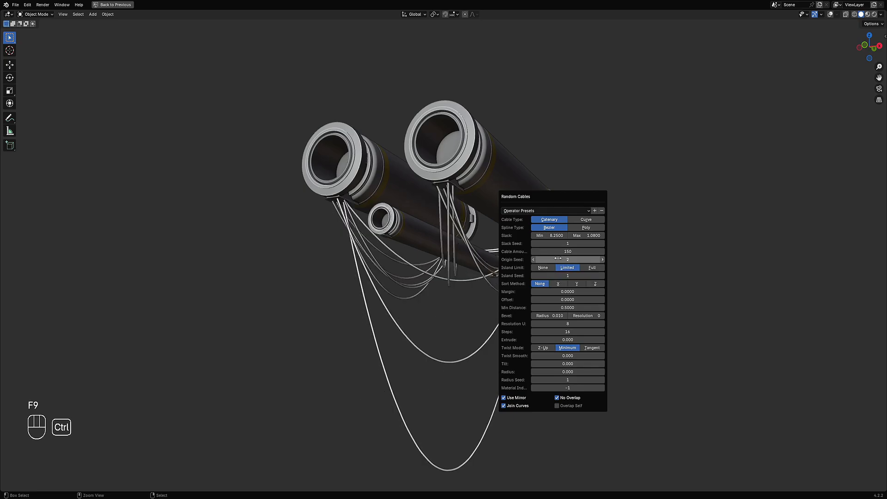
ctrl+scroll(558, 258, up, 1)
ctrl+scroll(559, 257, up, 1)
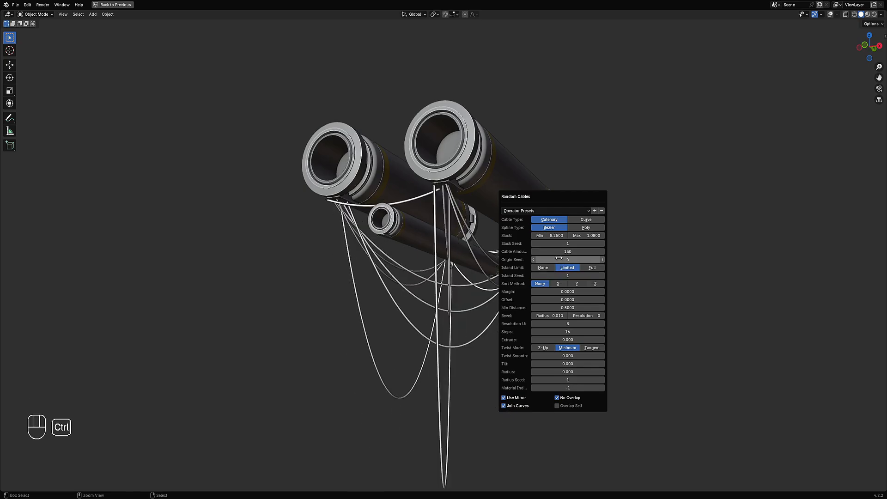
ctrl+scroll(559, 258, down, 1)
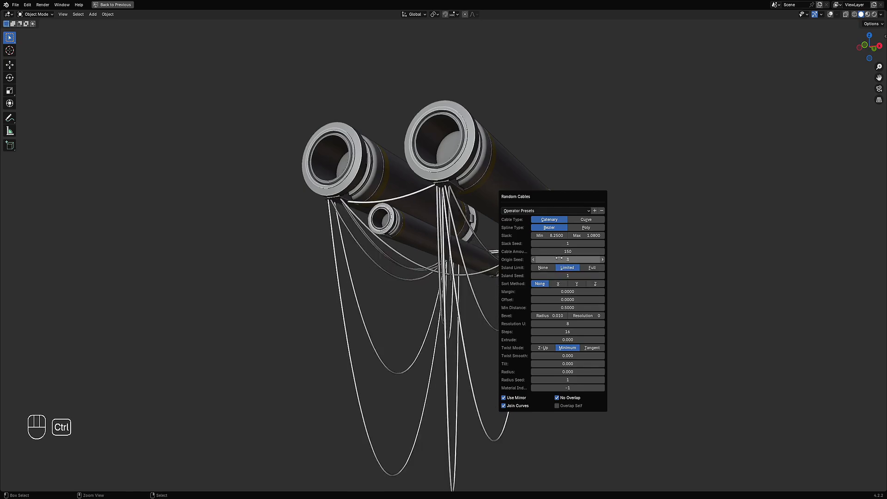
ctrl+scroll(559, 258, up, 2)
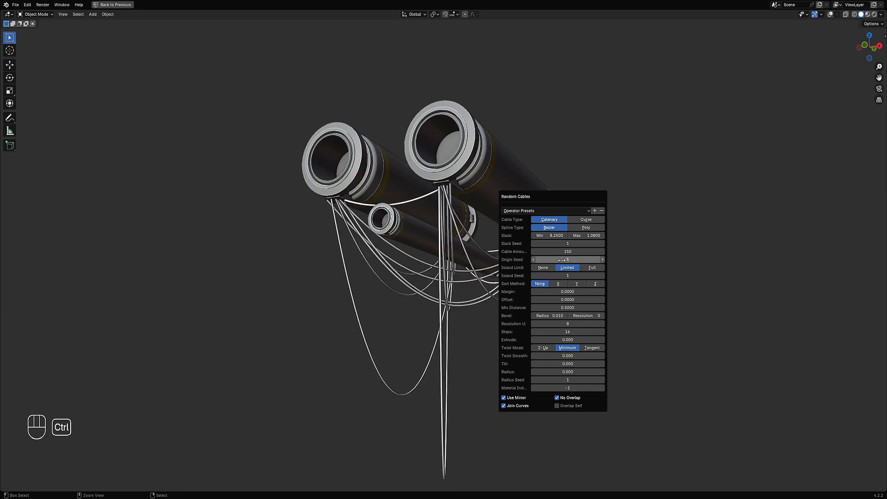
ctrl+scroll(562, 260, up, 4)
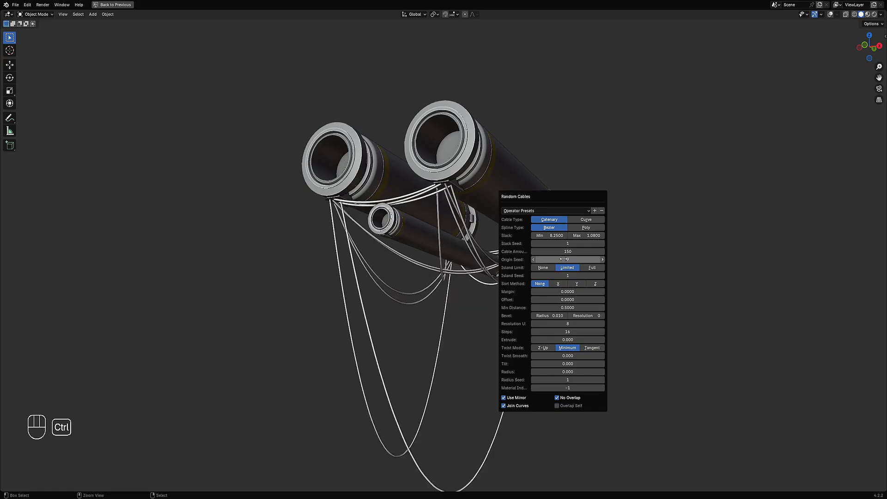
ctrl+scroll(564, 259, up, 1)
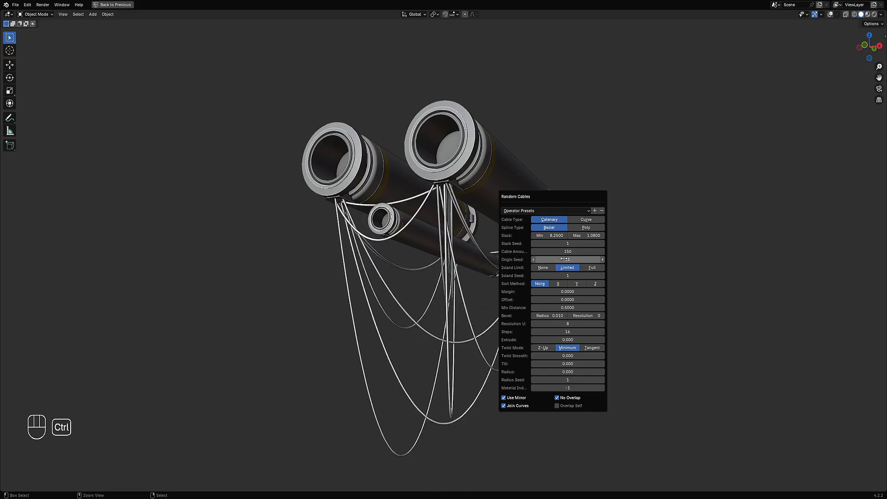
Set the Random Cables Origin Seed to 12 and the Slack Seed to 6.
ctrl+scroll(564, 259, up, 1)
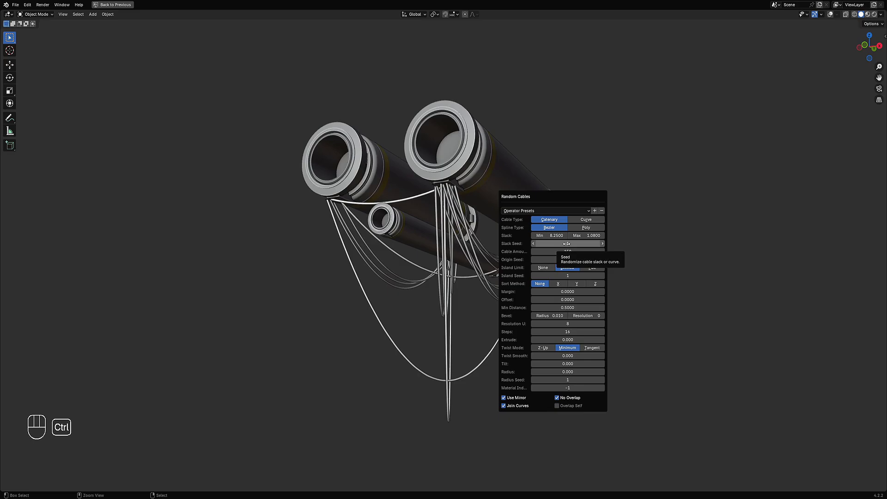
ctrl+scroll(566, 244, up, 1)
ctrl+scroll(567, 243, up, 1)
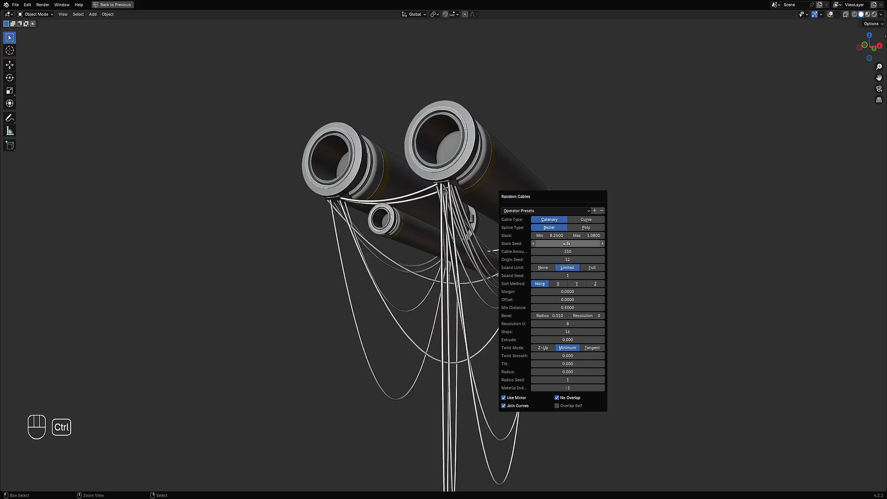
ctrl+scroll(566, 244, up, 1)
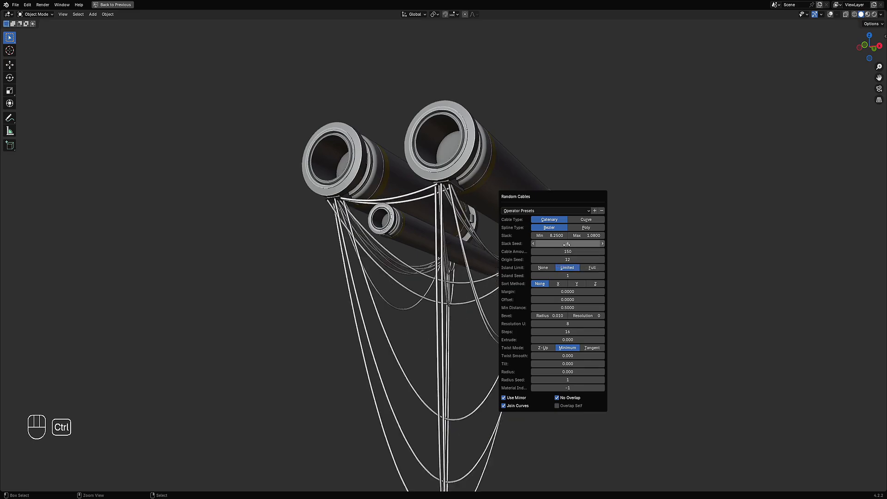
ctrl+scroll(566, 245, up, 1)
ctrl+scroll(559, 243, up, 1)
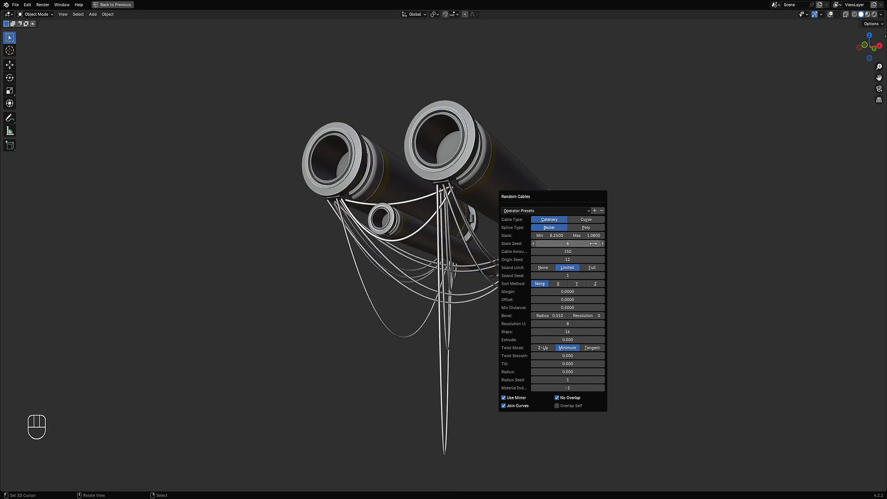
Preview the cables and cylinders up close in rendered shading, and return the viewport to solid shading.
mouse_move(404, 230)
middle_down()
mouse_move(600, 257)
mouse_move(501, 222)
mouse_move(494, 171)
mouse_move(490, 207)
middle_up()
scroll(481, 213, up, 3)
key(z)
click(519, 189)
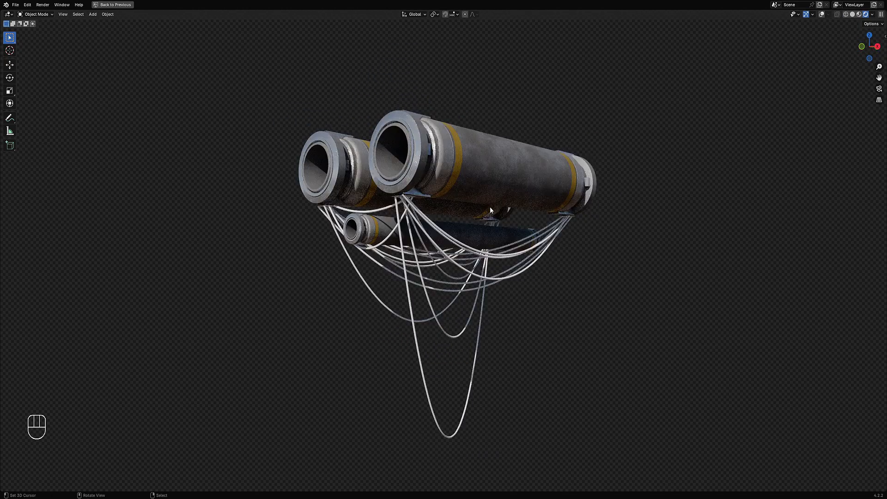
scroll(481, 209, up, 4)
key(z)
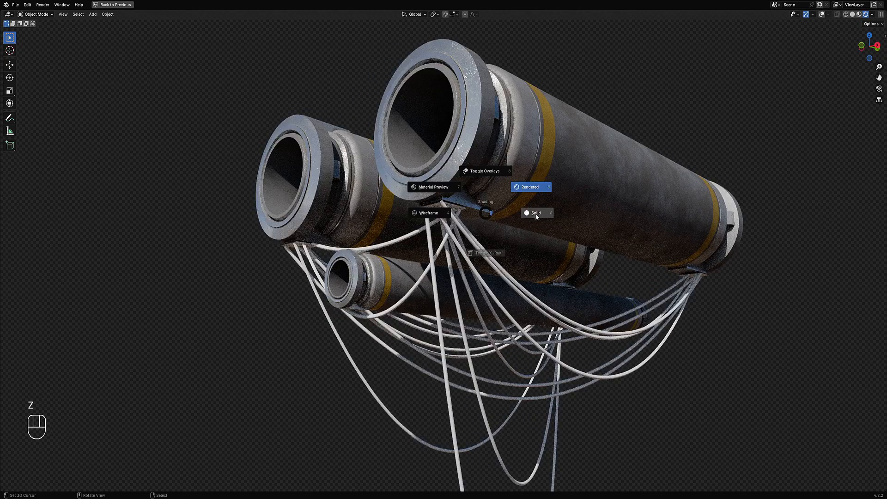
click(531, 190)
Try deleting the flat proxy mesh beneath the front cylinder's collar with overlays shown, and undo the deletion.
scroll(478, 223, up, 4)
click(434, 199)
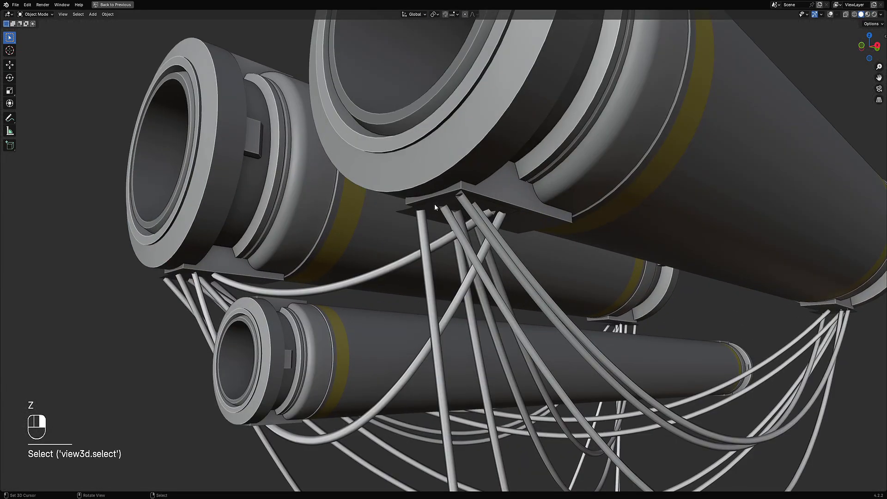
key(shift+alt+z)
key(x)
click(435, 204)
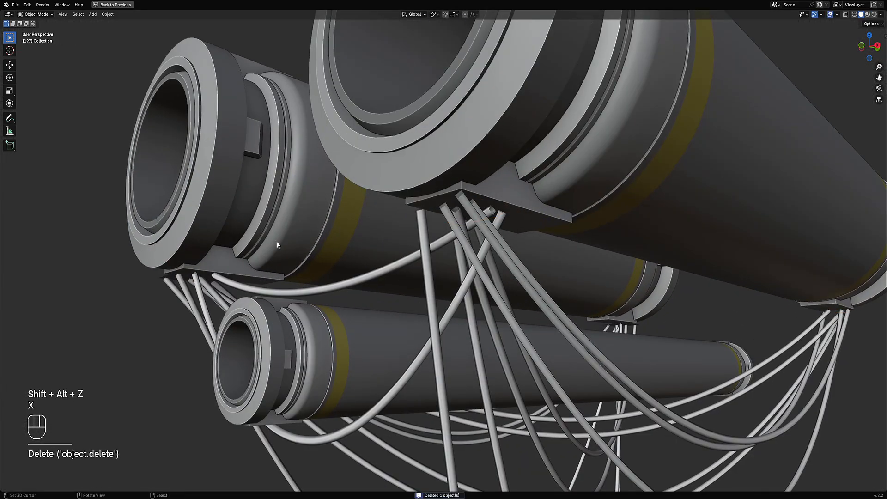
scroll(511, 222, down, 6)
key(ctrl+z)
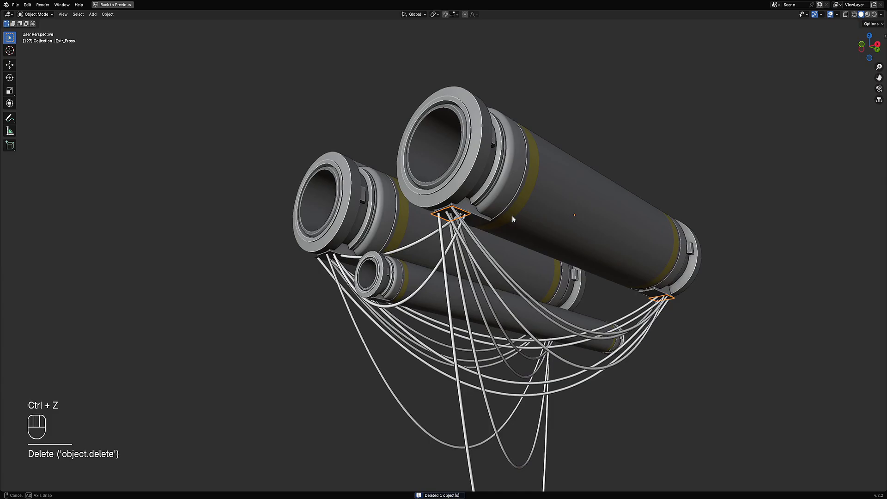
Reveal all hidden objects so the detailed collar panels return, and deselect everything.
middle_drag(512, 216, 486, 254)
key(alt+h)
key(alt+a)
Give the hanging cables a new material with a near-black base color, Value 0.023, using rendered shading with overlays hidden.
click(486, 254)
key(ctrl+space)
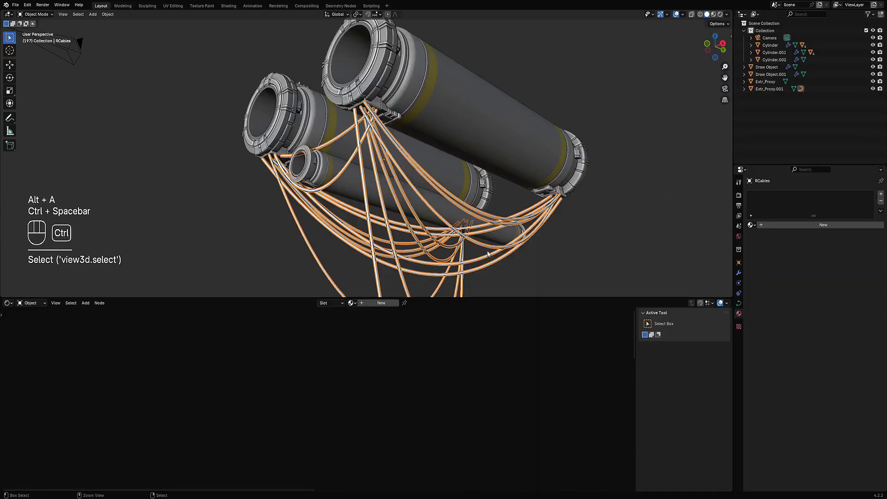
click(390, 303)
key(z)
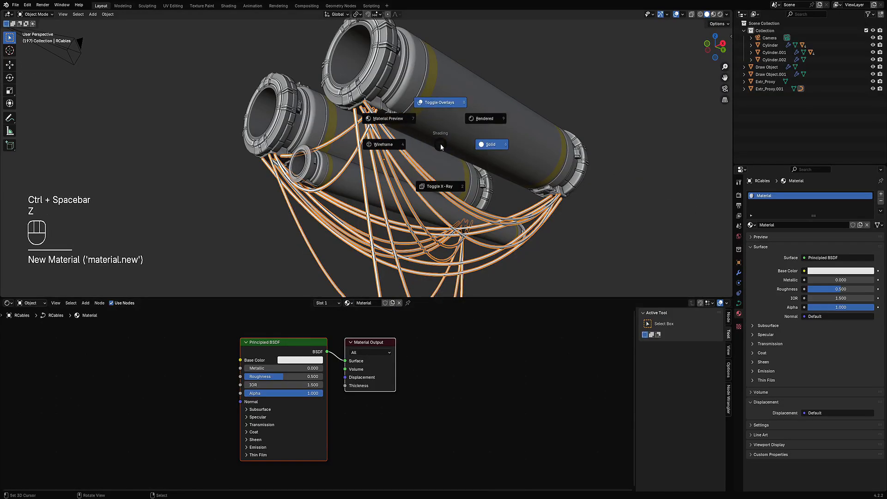
click(505, 109)
key(shift+alt+z)
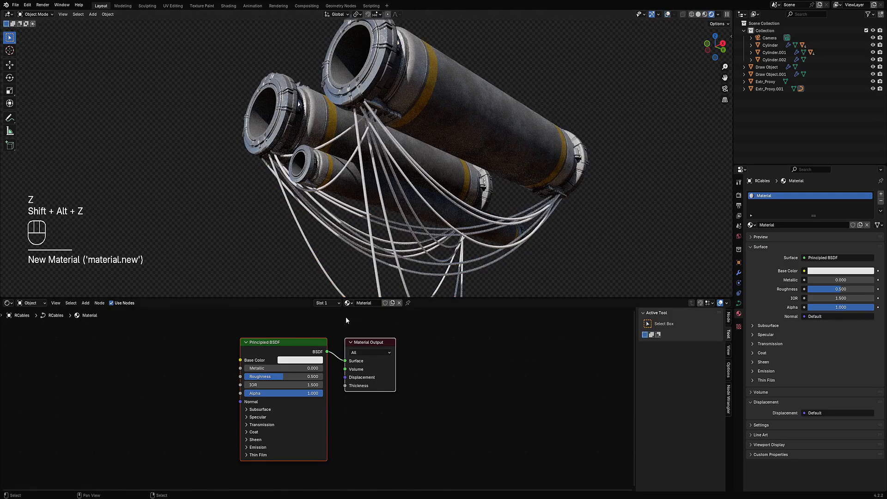
click(311, 360)
click(349, 290)
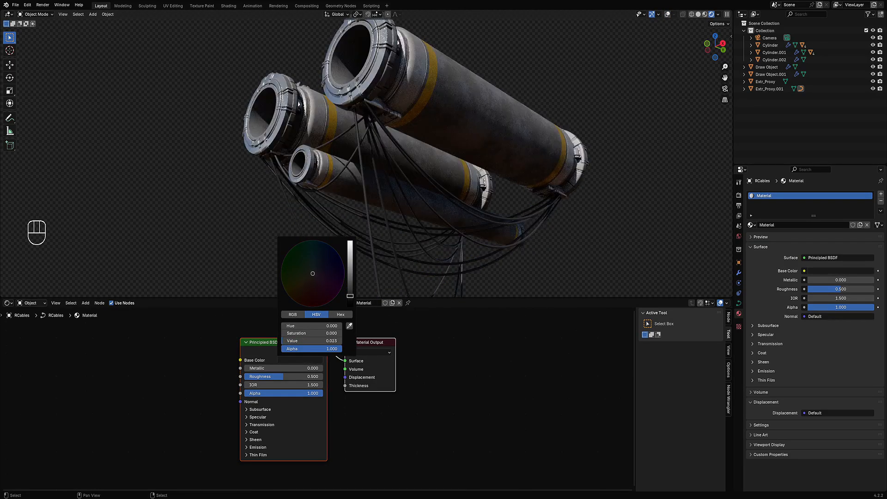
Deselect the cables, maximize the 3D viewport and set its shading back to solid.
key(alt+a)
middle_drag(495, 198, 420, 186)
key(ctrl+space)
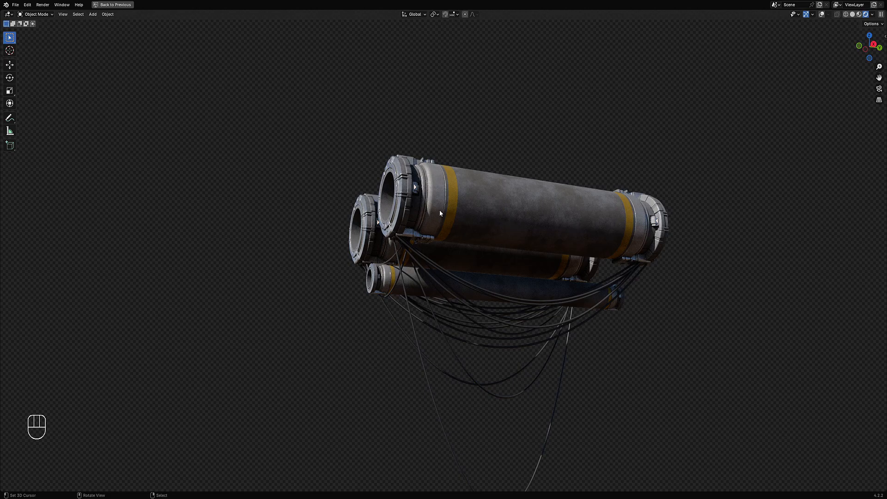
key(z)
click(413, 179)
scroll(464, 211, down, 1)
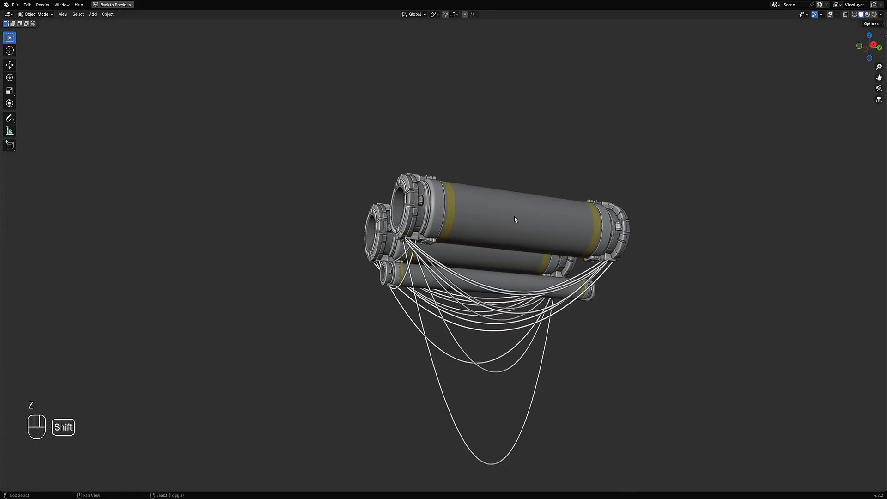
Save the scene to its current file.
shift+middle_drag(514, 216, 505, 190)
scroll(454, 179, up, 1)
middle_drag(454, 179, 134, 150)
key(ctrl+s)
Show the overlays and examine the large front cylinder's mesh topology in Edit Mode.
scroll(442, 228, up, 2)
key(Tab)
key(shift+alt+z)
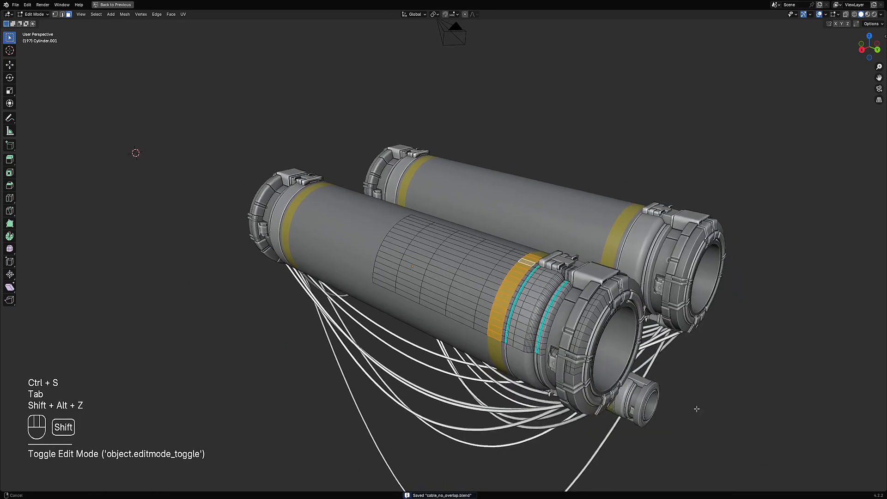
scroll(537, 255, up, 3)
key(Tab)
Compare the mesh density of the extracted collar panel with that of its base cylinder in Edit Mode.
right_click(520, 182)
key(Tab)
key(Tab)
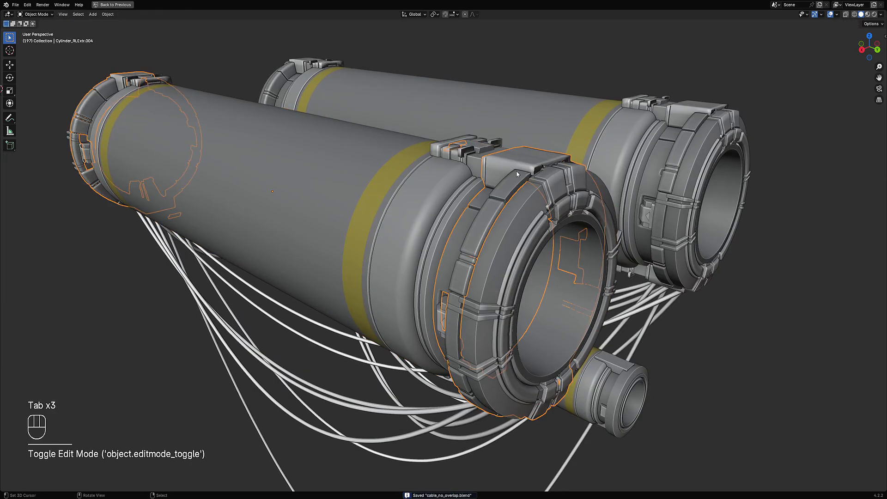
right_click(517, 171)
key(Tab)
middle_drag(517, 170, 461, 229)
key(Tab)
right_click(461, 229)
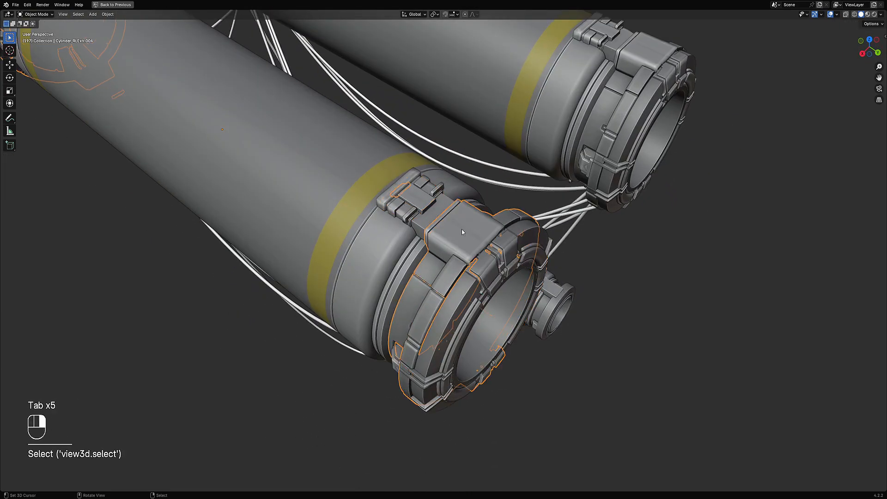
key(Tab)
key(Tab)
key(Tab)
key(Tab)
right_click(460, 233)
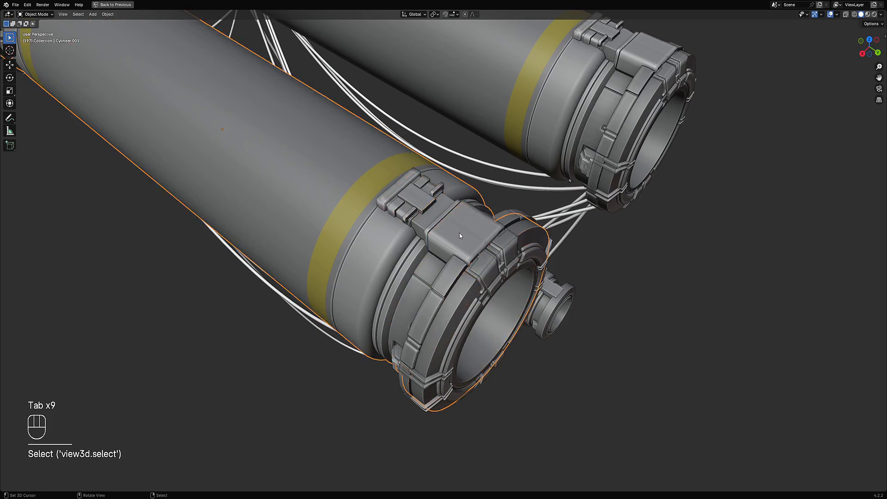
key(Tab)
key(Tab)
right_click(460, 236)
key(Tab)
middle_drag(459, 236, 473, 371)
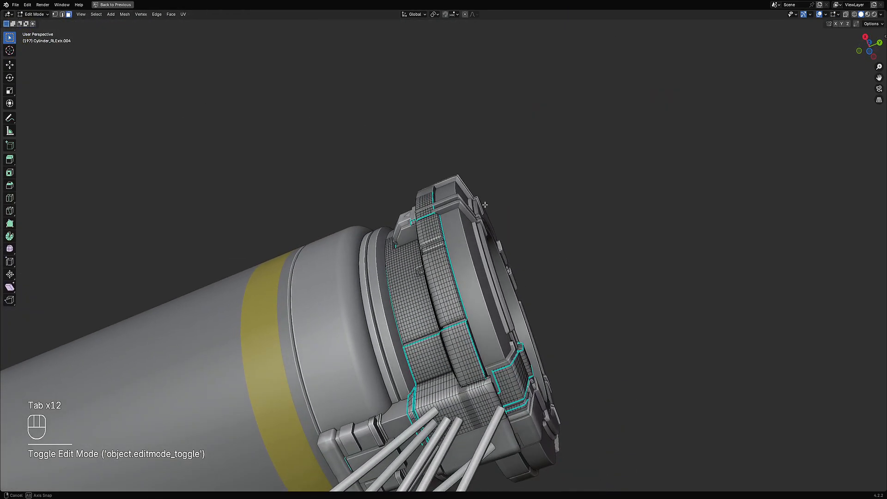
Try simplifying the collar panel's entire mesh with Limited Dissolve and triangulating its faces.
key(a)
key(x)
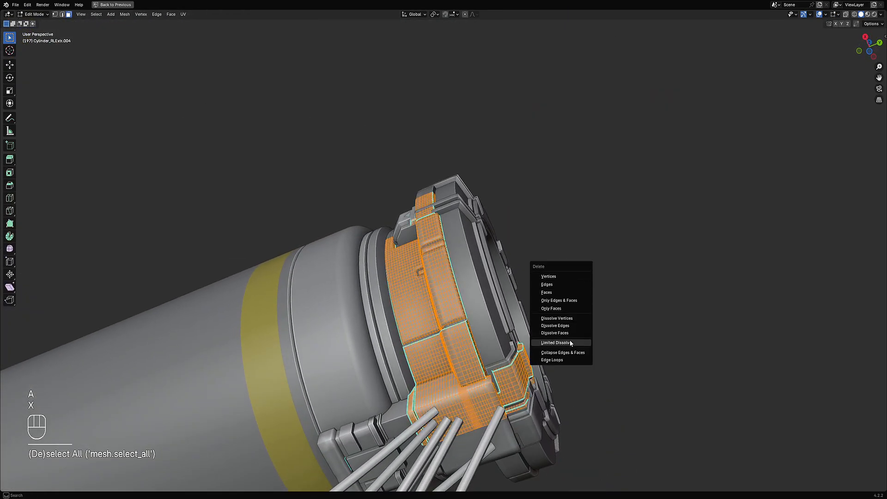
click(565, 343)
key(Tab)
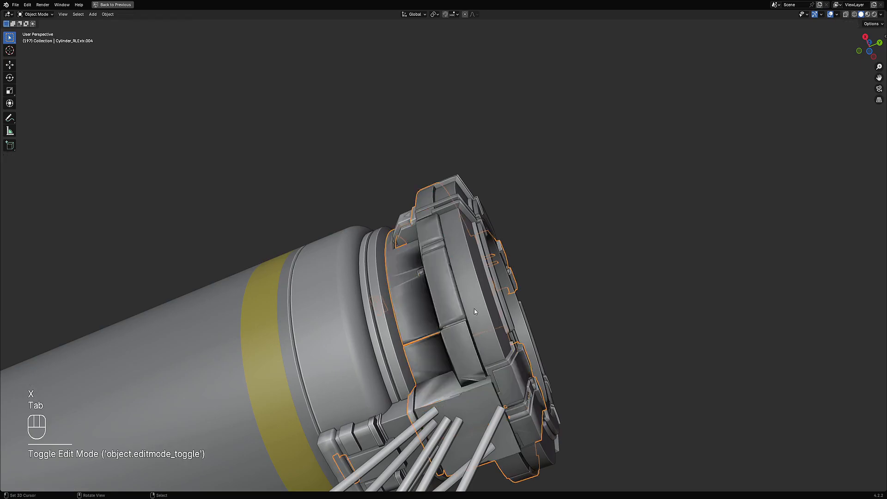
key(Tab)
key(ctrl+t)
key(Tab)
key(Tab)
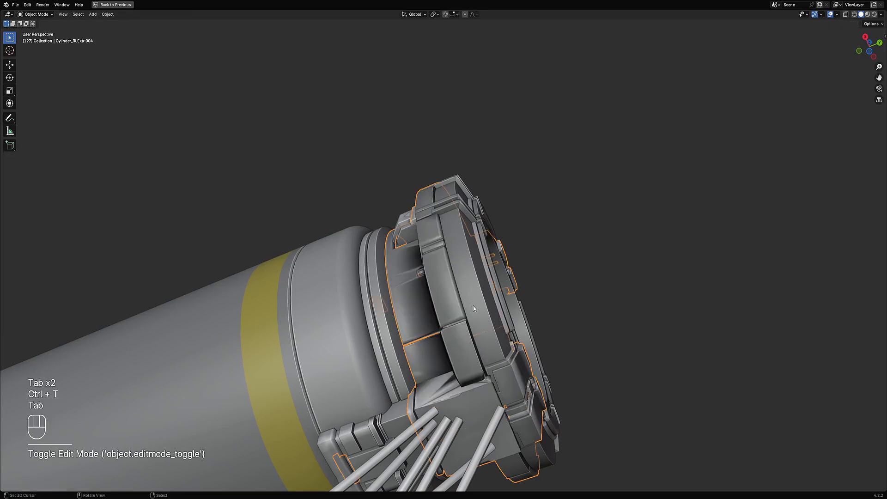
Undo the collar panel's triangulation and limited dissolve.
middle_drag(474, 306, 488, 328)
key(ctrl+z)
key(ctrl+z)
key(ctrl+z)
key(ctrl+z)
key(ctrl+z)
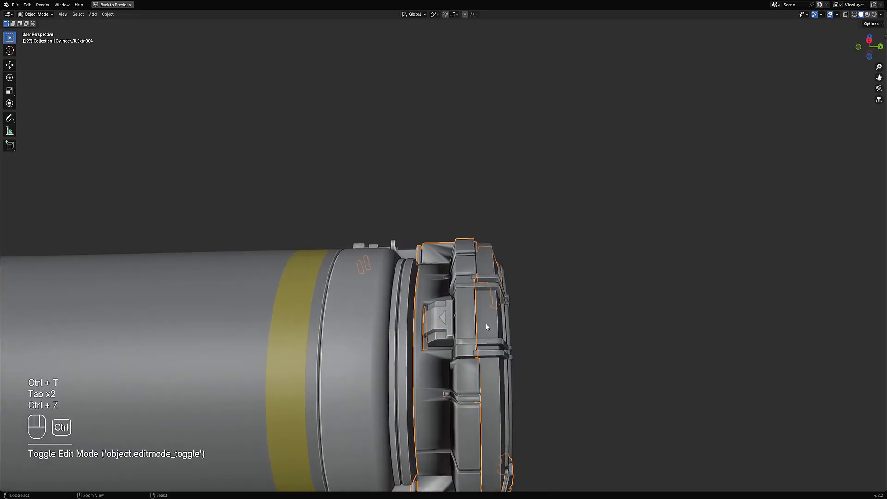
key(ctrl+z)
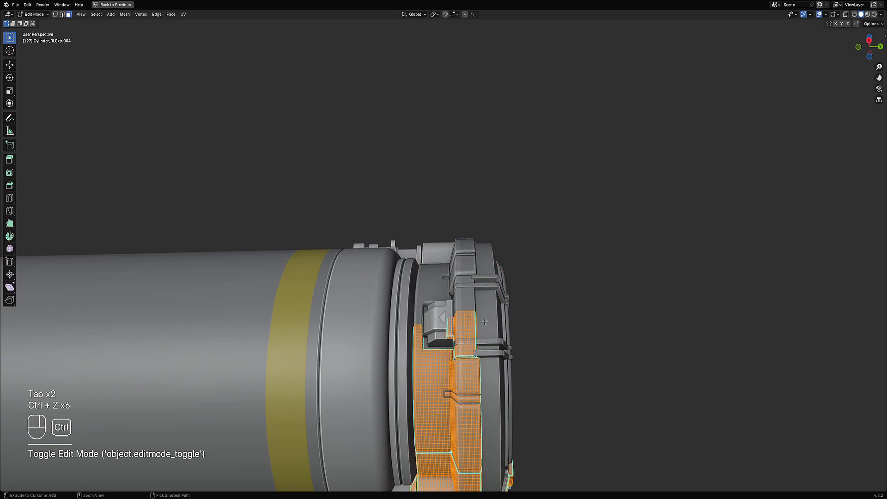
Try Limited Dissolve on the whole collar panel mesh with a Max Angle of 1°, and check its shading in Object Mode.
middle_drag(485, 322, 511, 292)
key(x)
click(511, 292)
key(F9)
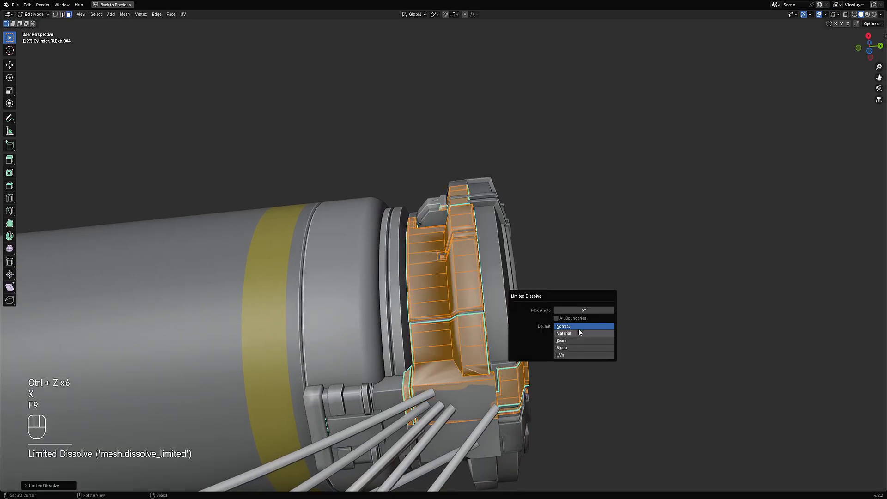
drag(583, 311, 520, 312)
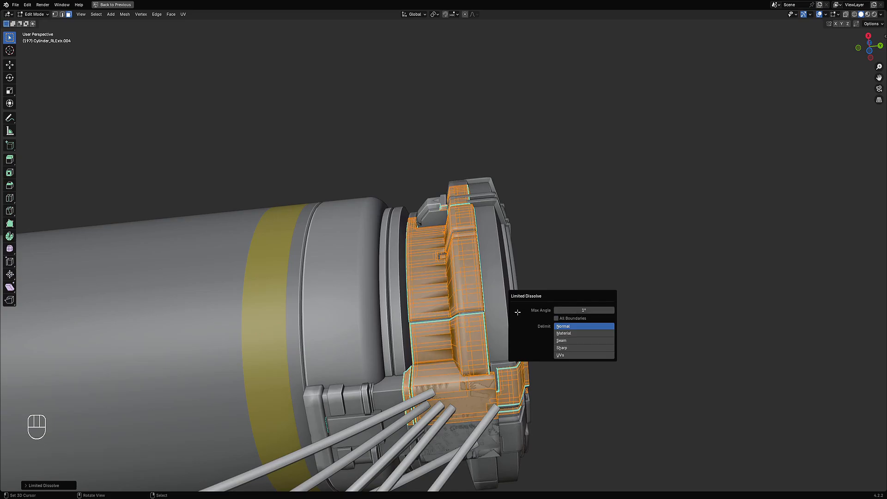
key(Tab)
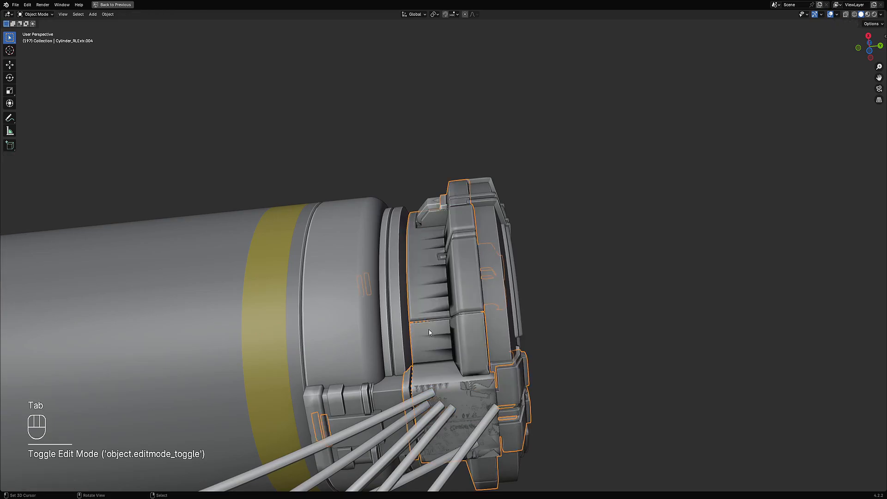
middle_drag(442, 280, 490, 295)
key(Tab)
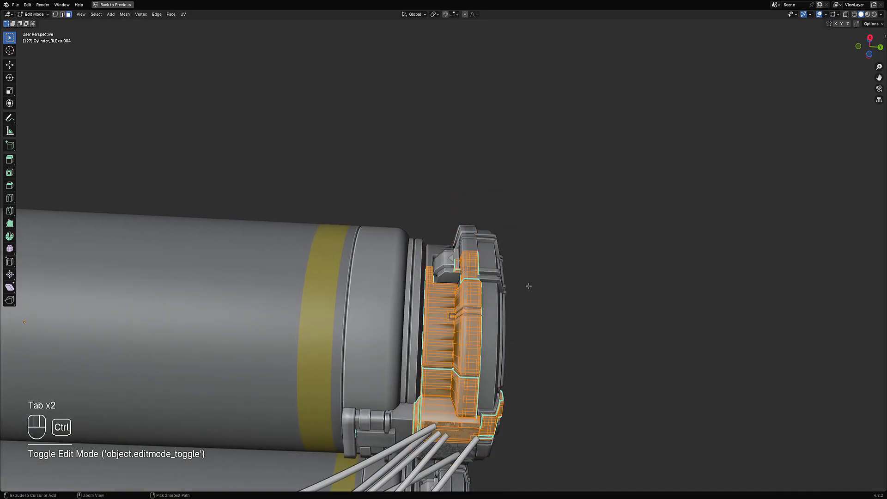
Undo the 1° limited dissolve on the collar panel.
key(ctrl+z)
key(ctrl+z)
key(ctrl+z)
key(ctrl+z)
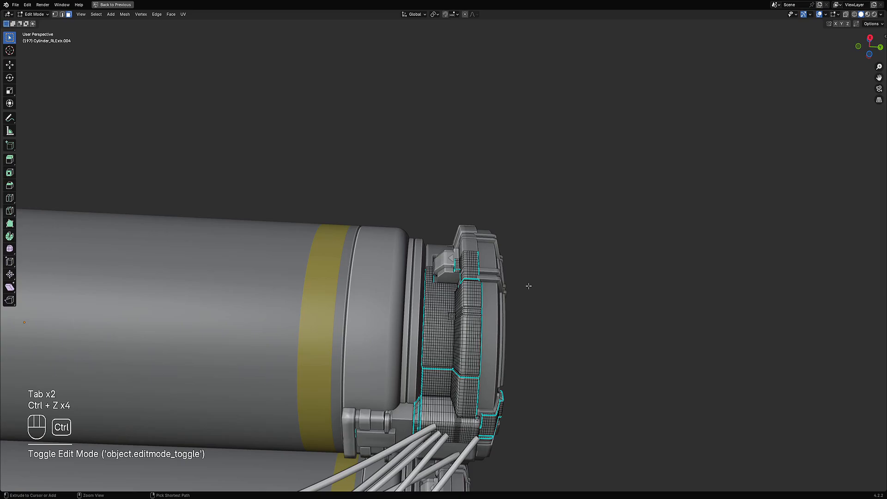
Try loop-selecting edges along and across the collar panel's dense grid in edge mode, and clear the selection.
middle_drag(529, 286, 523, 243)
scroll(508, 254, up, 3)
key(2)
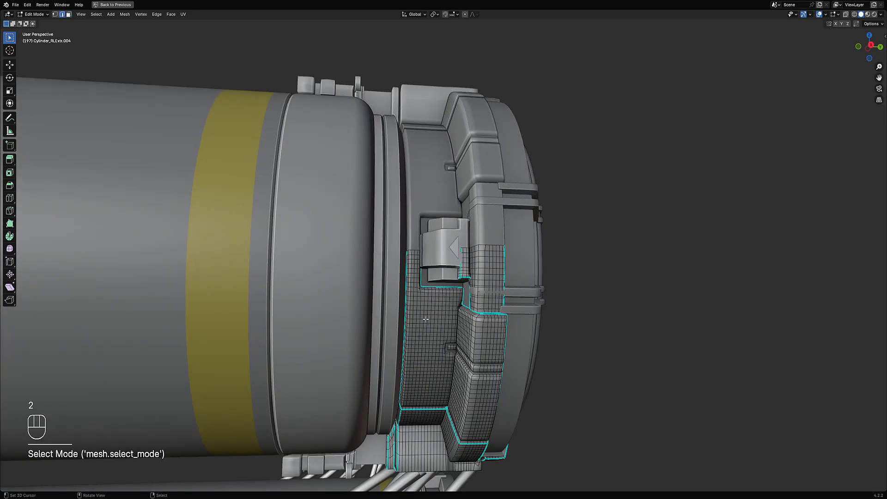
middle_drag(426, 319, 413, 244)
alt+shift+click(415, 236)
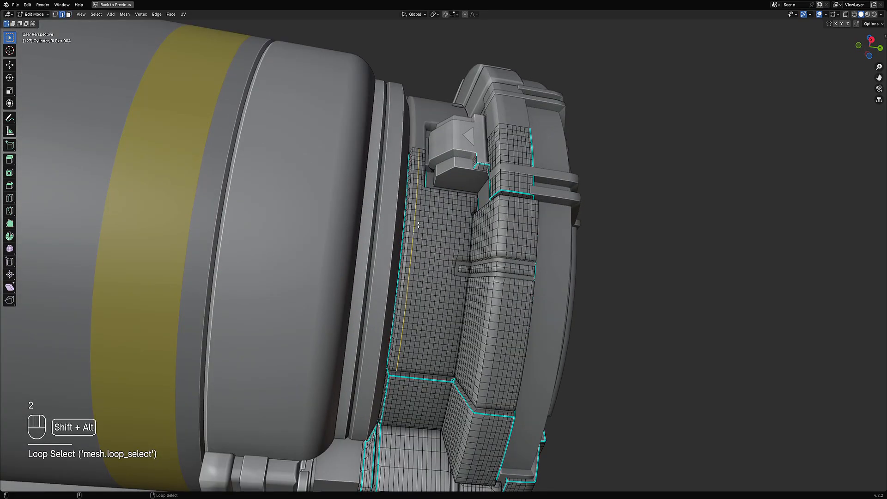
key(shift+alt+a)
key(shift+alt+a)
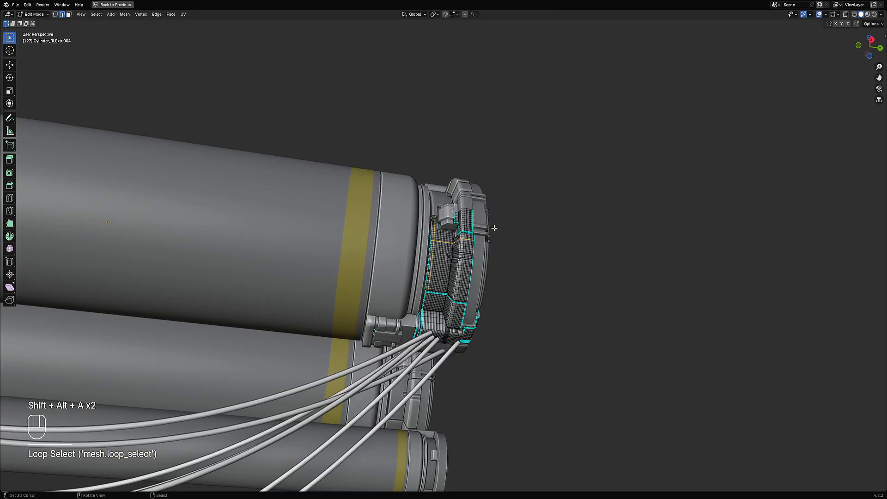
key(alt+a)
Return the collar panel to Object Mode and save the file.
key(Tab)
middle_drag(509, 228, 535, 222)
key(ctrl+s)
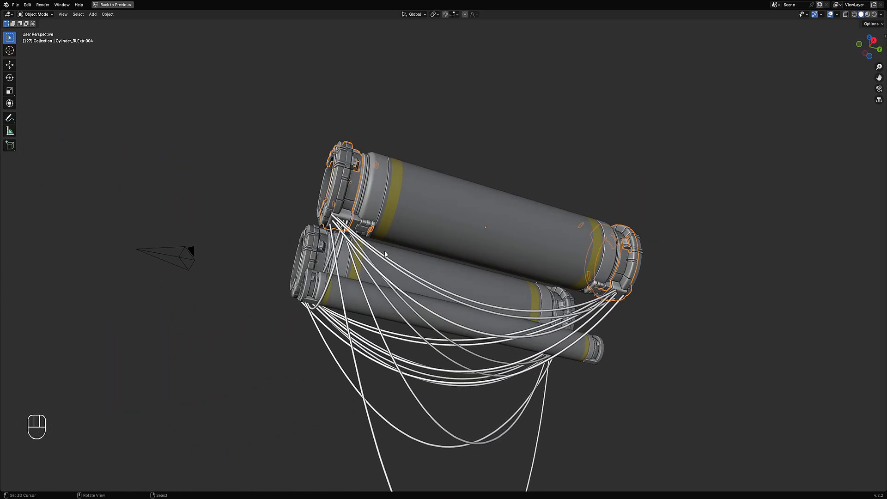
Hide the hanging cables attached to the cylinders.
shift+middle_drag(398, 253, 407, 260)
click(438, 296)
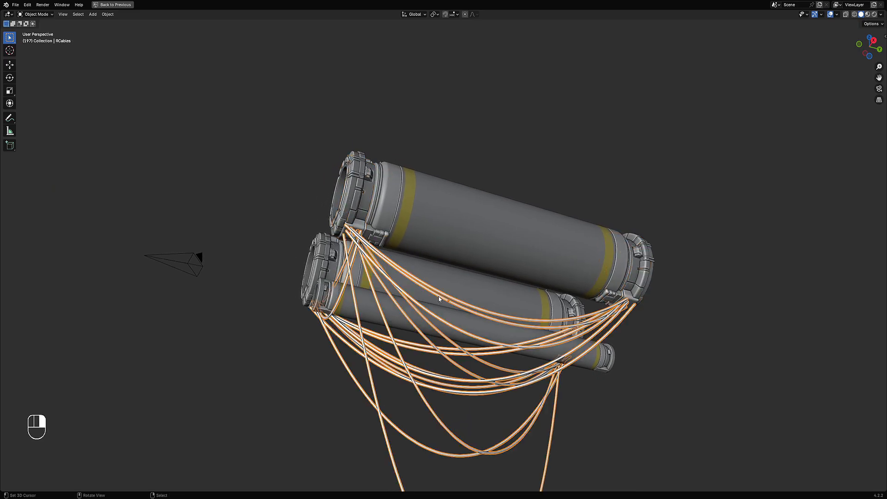
key(h)
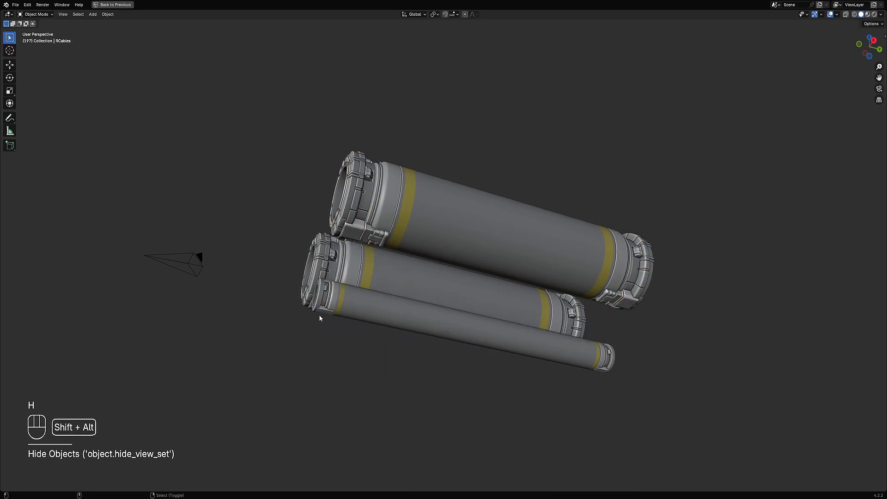
Select all objects of the same type as the large cylinder.
scroll(323, 311, down, 3)
shift+click(418, 220)
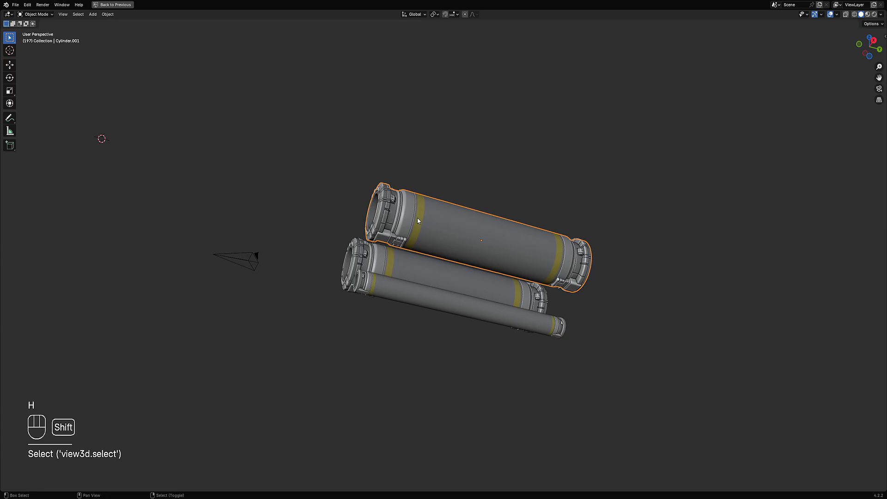
key(shift+g)
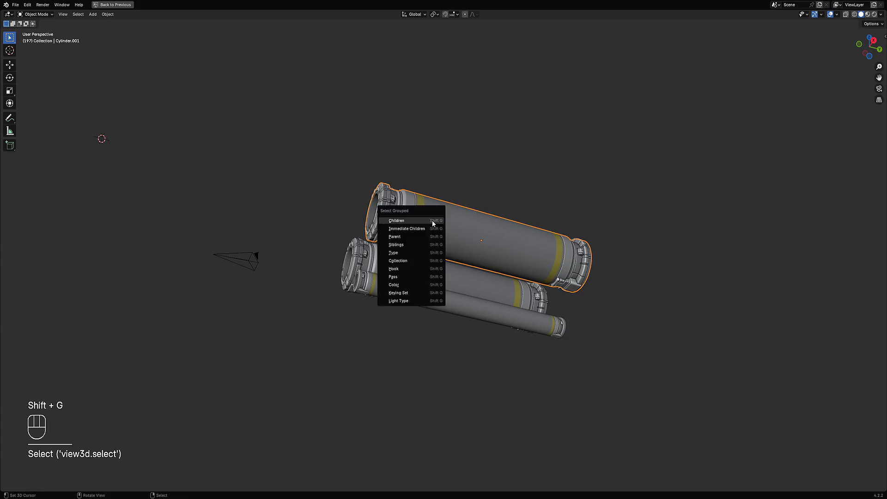
click(415, 252)
Duplicate the selected cylinders with their details about 10.6 m along negative Y, end to end with the originals, and clear the selection.
alt+middle_drag(457, 234, 473, 254)
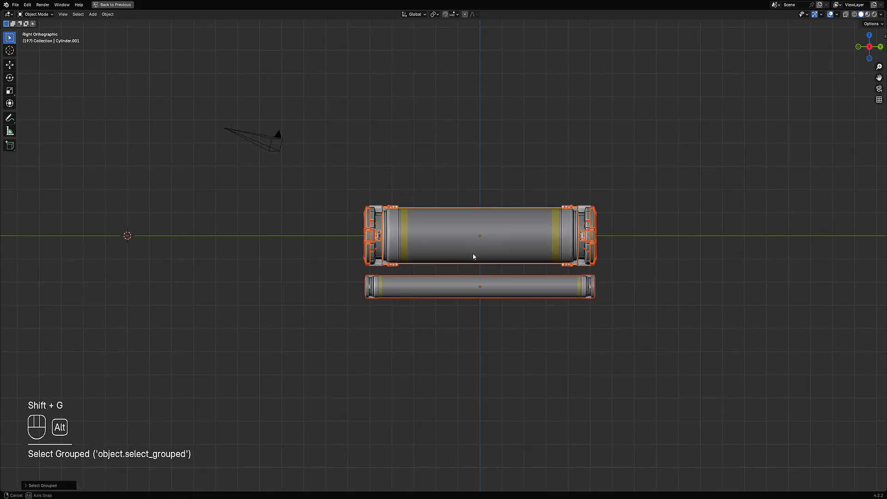
shift+middle_drag(523, 240, 564, 231)
key(shift+d)
middle_click(603, 222)
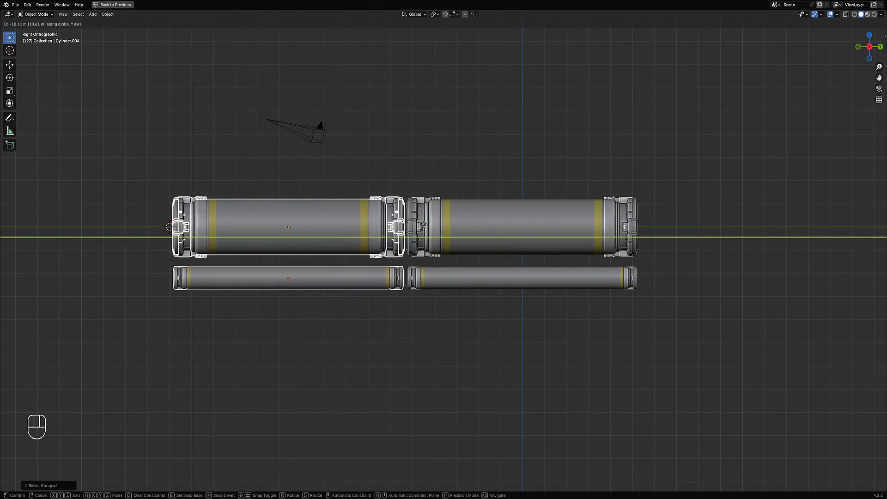
click(424, 224)
middle_drag(424, 225, 485, 225)
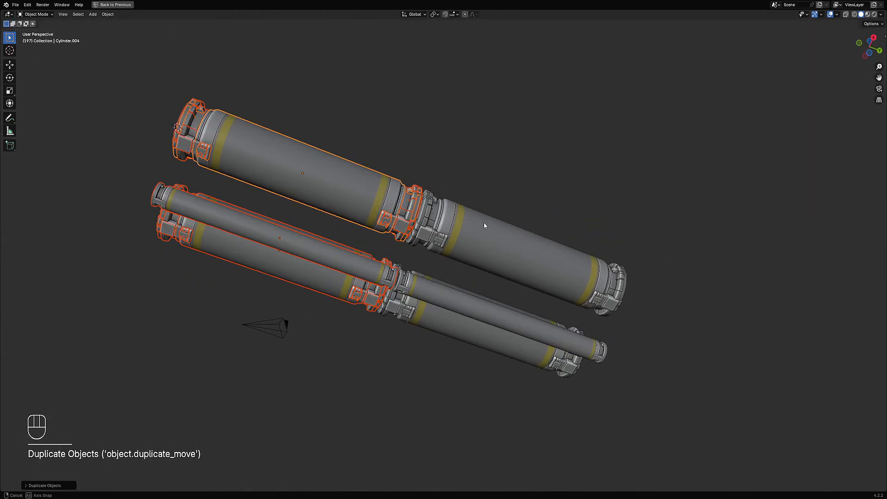
scroll(484, 225, up, 5)
key(alt+a)
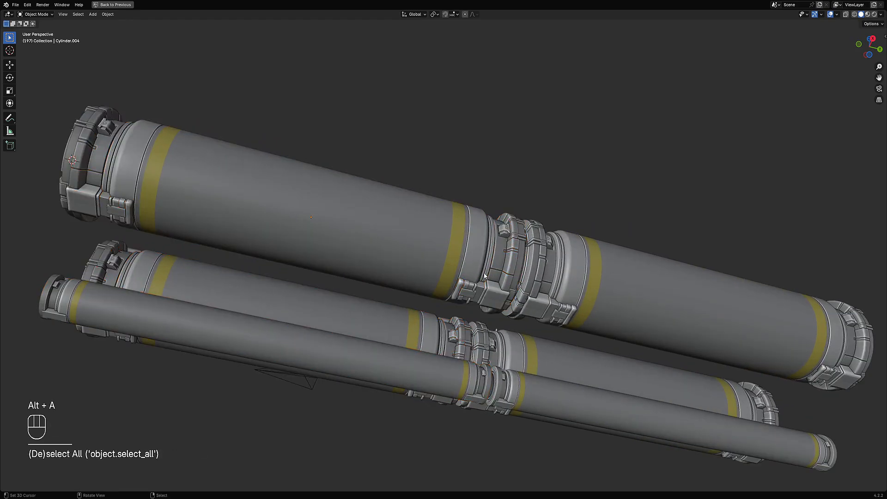
key(shift+z)
key(shift+z)
key(shift+alt+z)
key(shift+alt+z)
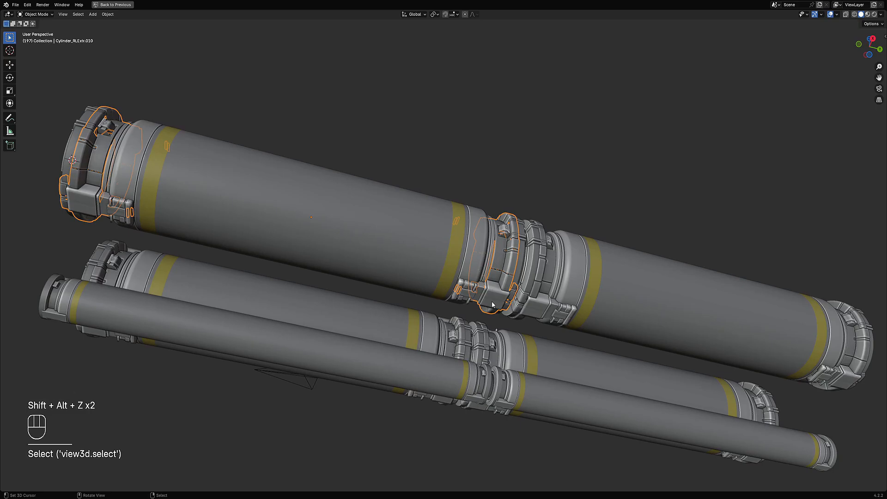
shift+click(492, 302)
shift+click(469, 399)
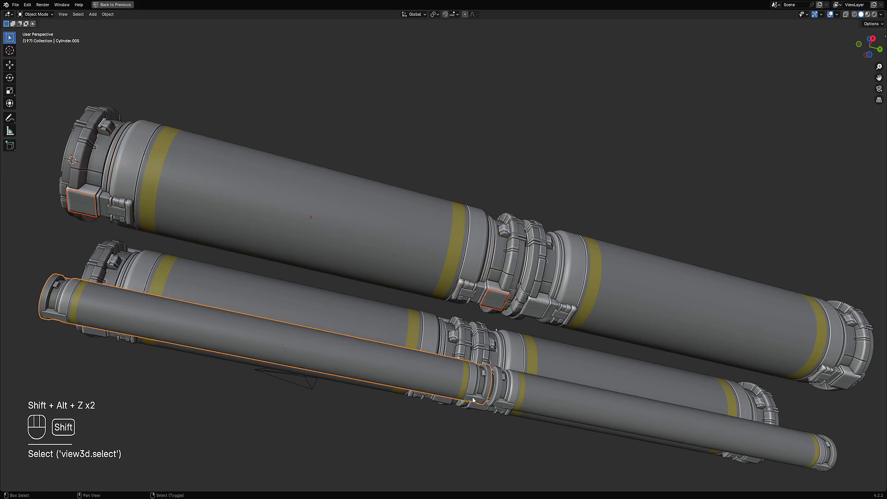
shift+click(473, 396)
middle_drag(472, 397, 504, 223)
shift+click(450, 355)
key(alt+a)
click(507, 222)
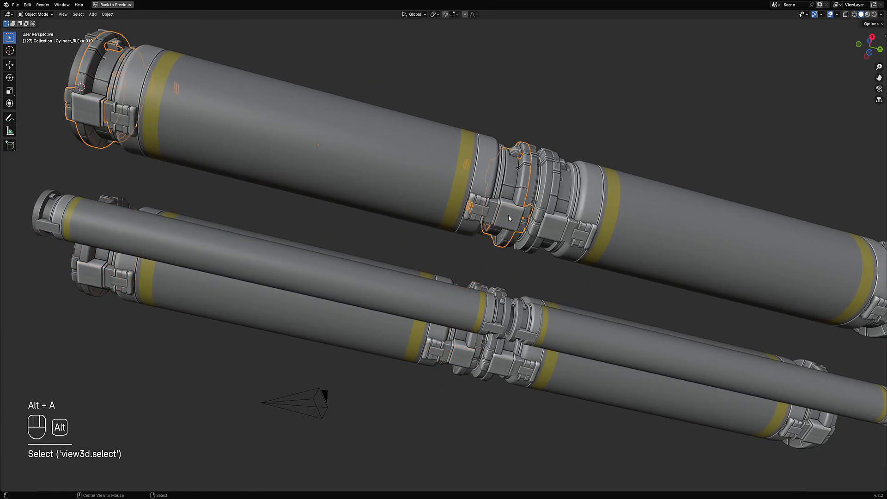
key(alt+a)
Try picking Extr_Proxy.002 and Extr_Proxy.003 from the overlapping objects on the duplicated collars, and clear the selection.
alt+click(509, 215)
click(503, 220)
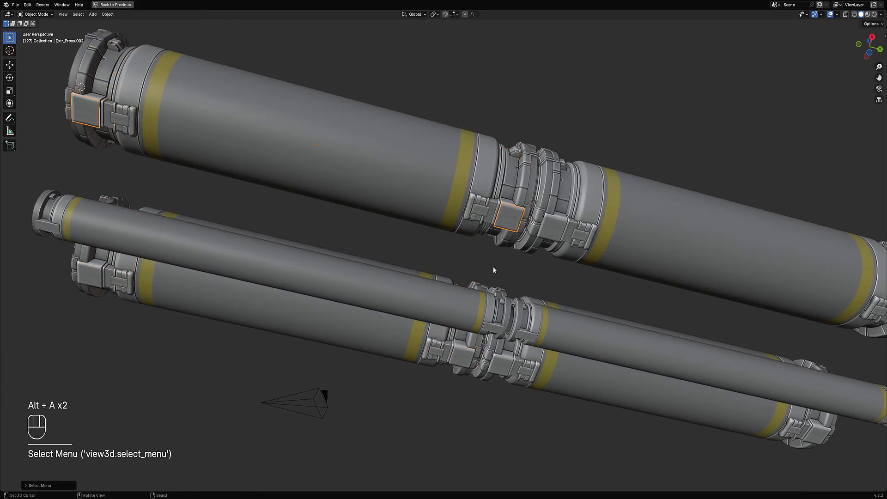
alt+shift+click(460, 351)
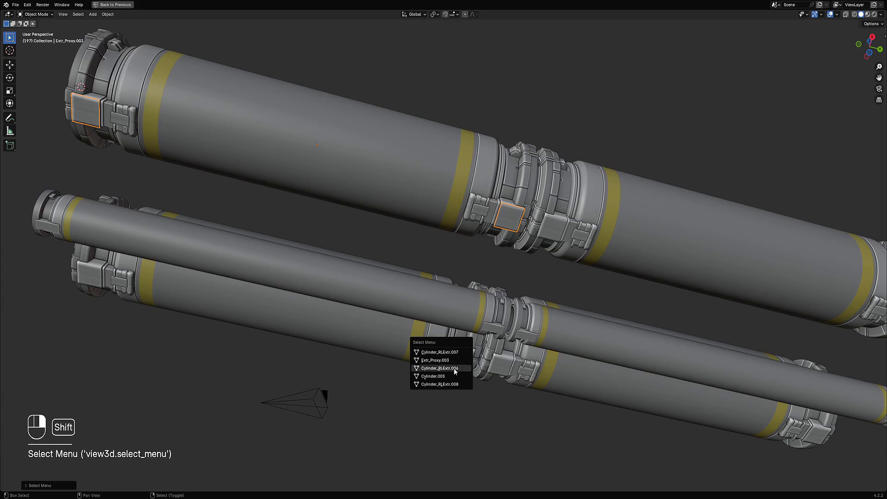
click(460, 360)
scroll(478, 263, down, 2)
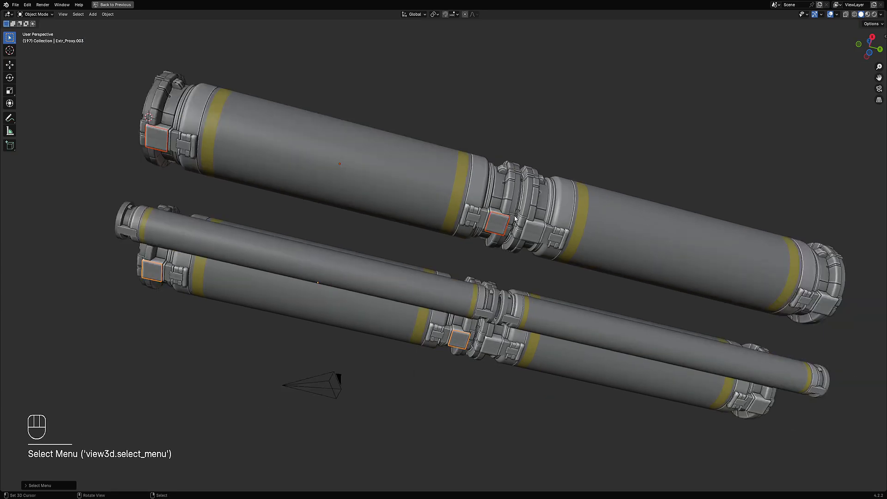
key(alt+a)
Select the overlapped proxy panels Extr_Proxy.002 and Extr_Proxy.003 on the duplicated large and medium cylinders.
shift+middle_drag(499, 218, 478, 238)
scroll(479, 238, up, 3)
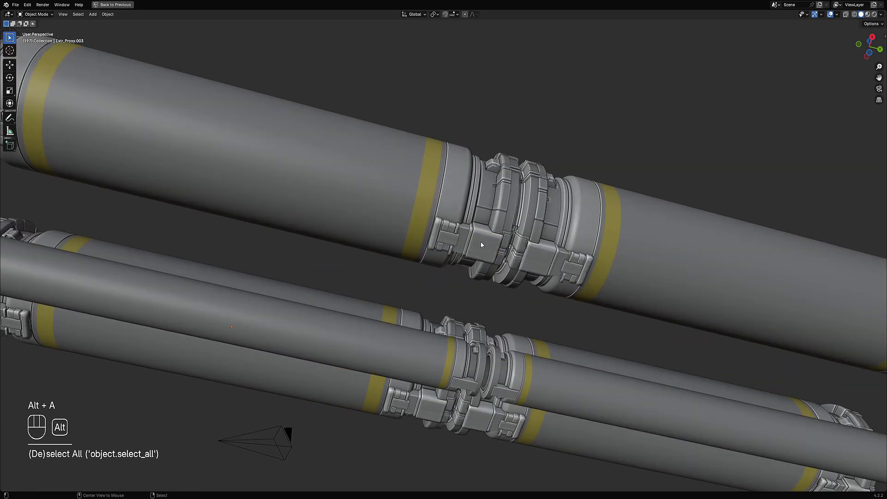
alt+click(481, 241)
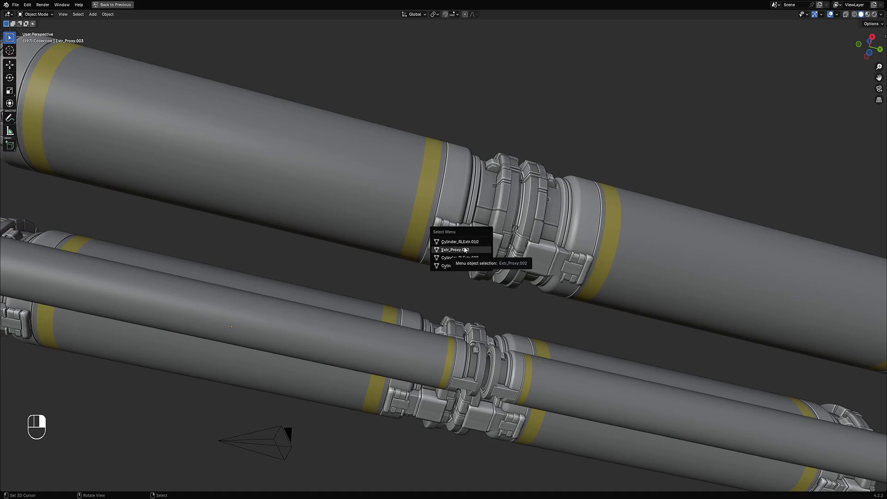
click(468, 252)
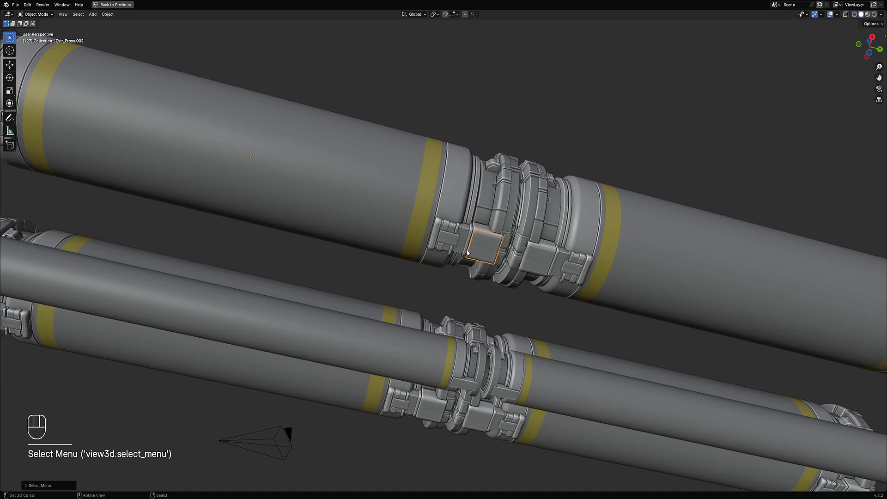
scroll(467, 252, down, 5)
shift+middle_drag(484, 289, 483, 253)
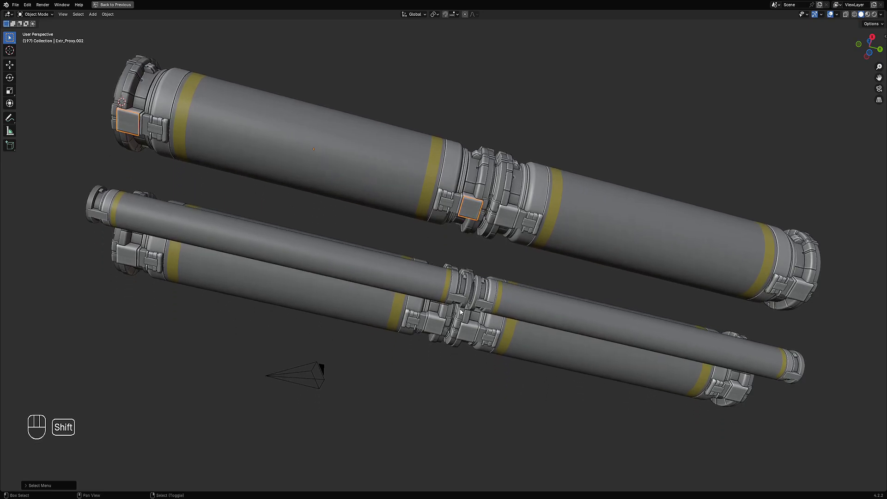
alt+shift+right_click(436, 325)
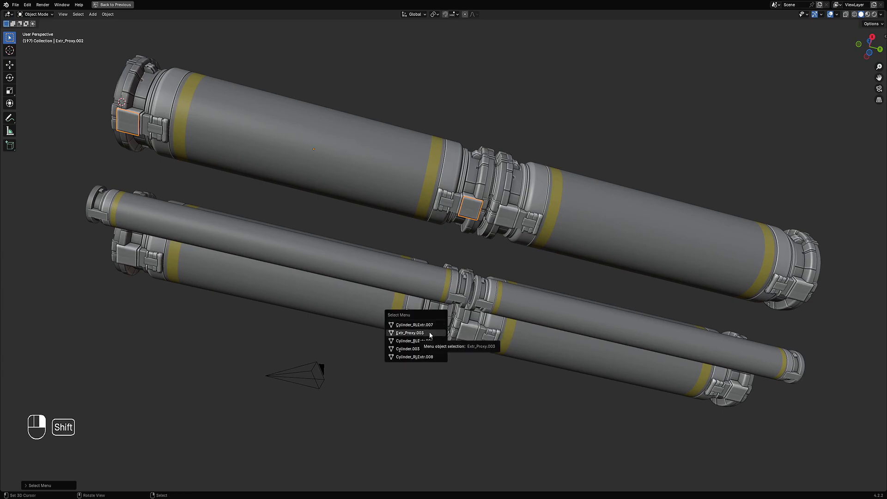
click(429, 333)
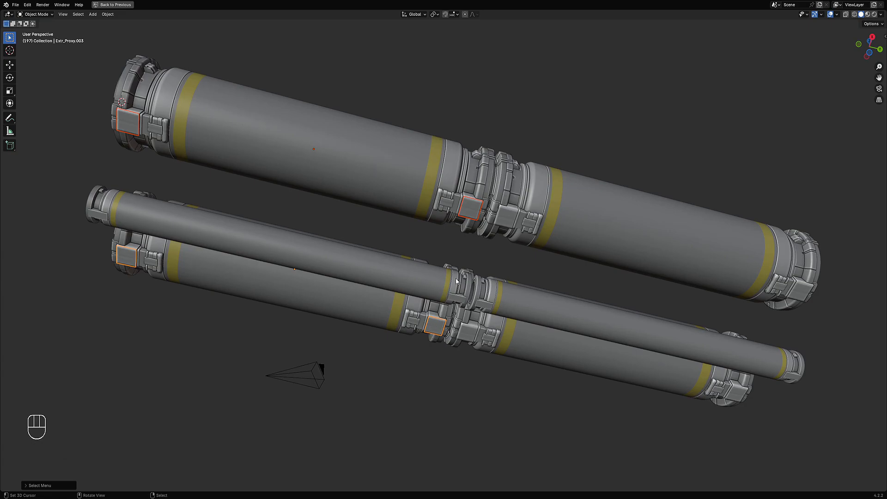
Add the three duplicated cylinders to the selection and hide all unselected objects.
middle_drag(461, 273, 372, 178)
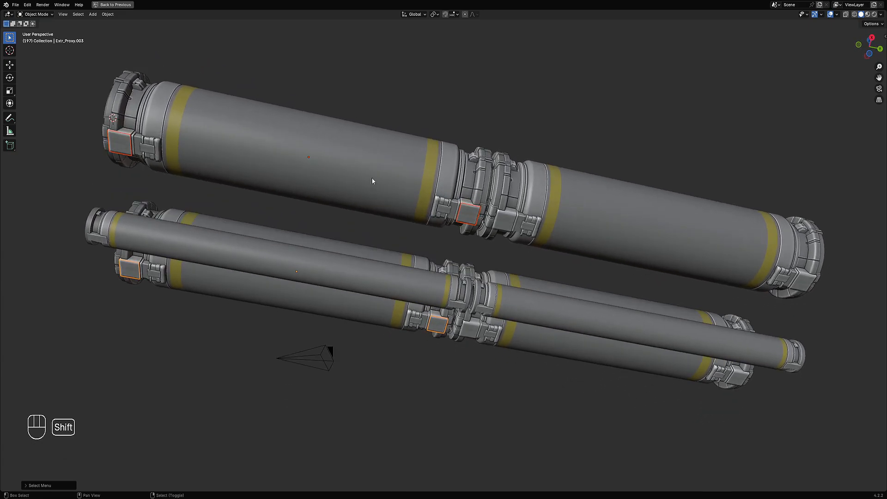
click(372, 170)
shift+click(345, 273)
shift+click(343, 299)
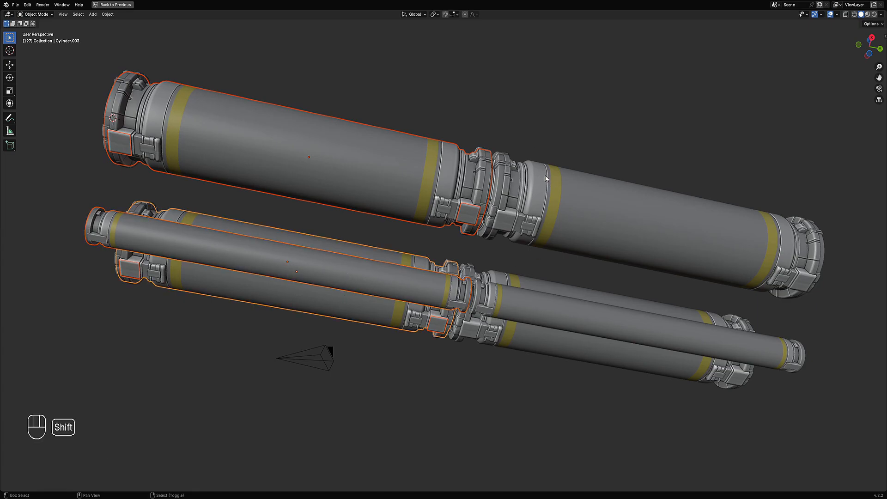
key(shift+h)
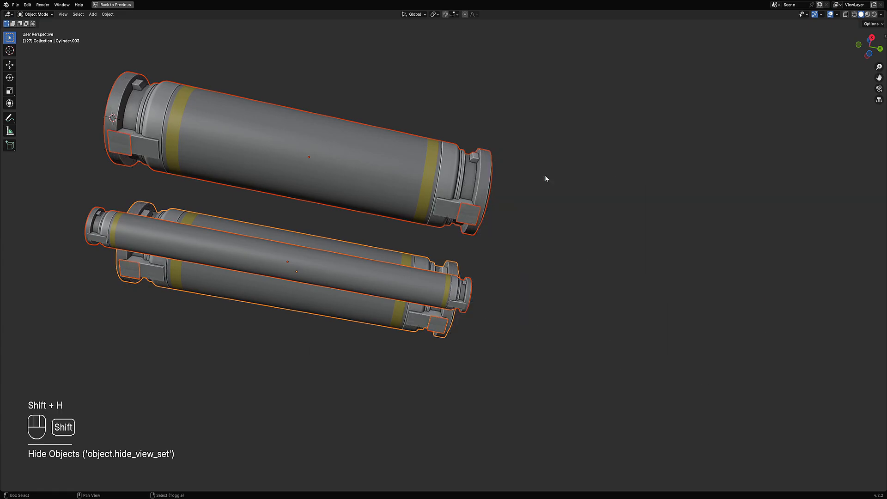
Check the dense mesh of the large cylinder's proxy panel in Edit Mode, and select both proxy panels in Object Mode.
shift+middle_drag(512, 182, 511, 227)
click(511, 227)
key(Tab)
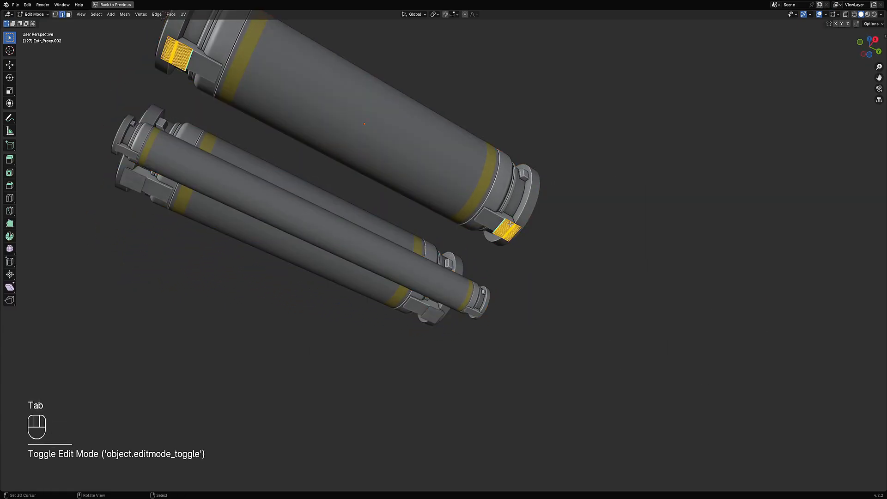
key(Tab)
click(469, 290)
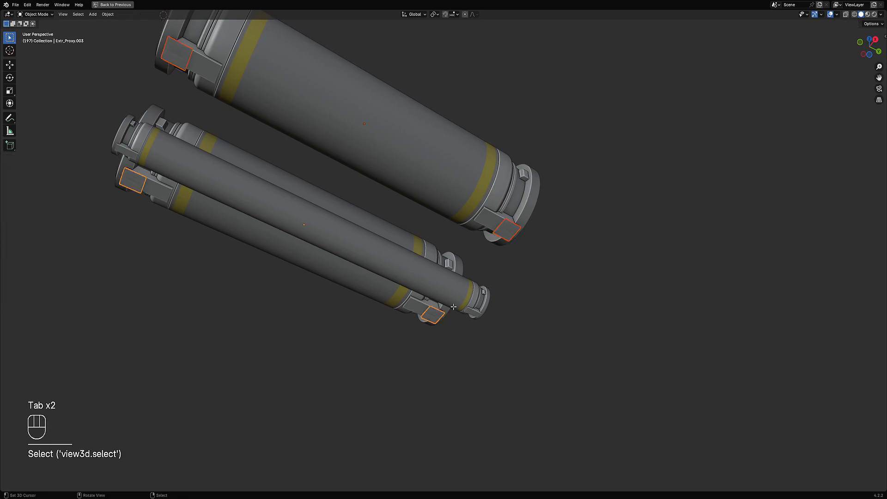
Apply Limited Dissolve to both proxy panel meshes with a Max Angle of 5° and return to Object Mode.
key(Tab)
key(x)
click(569, 237)
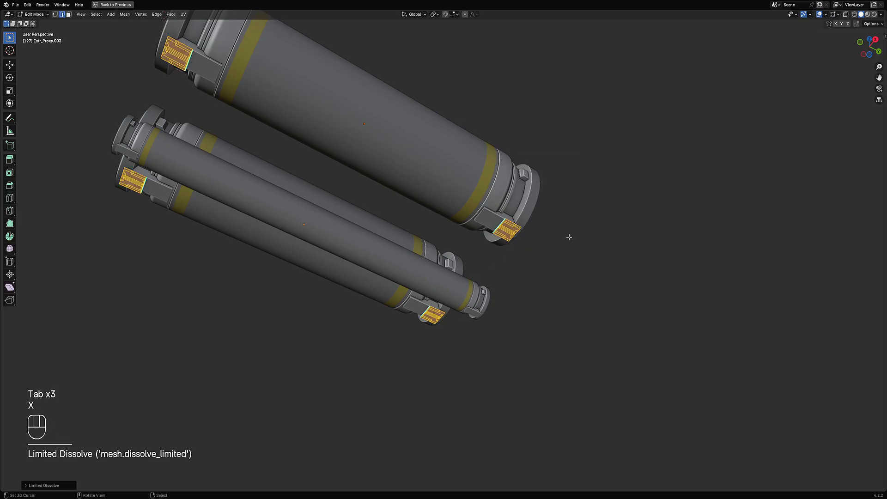
key(F9)
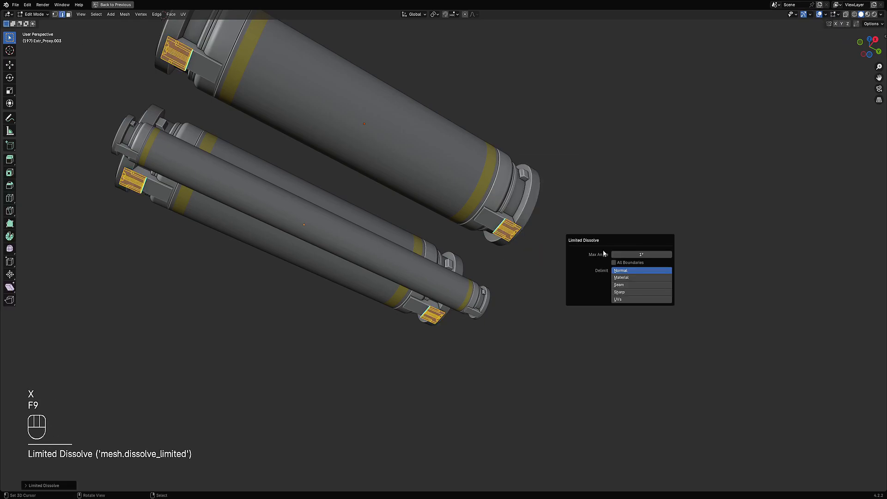
click(631, 255)
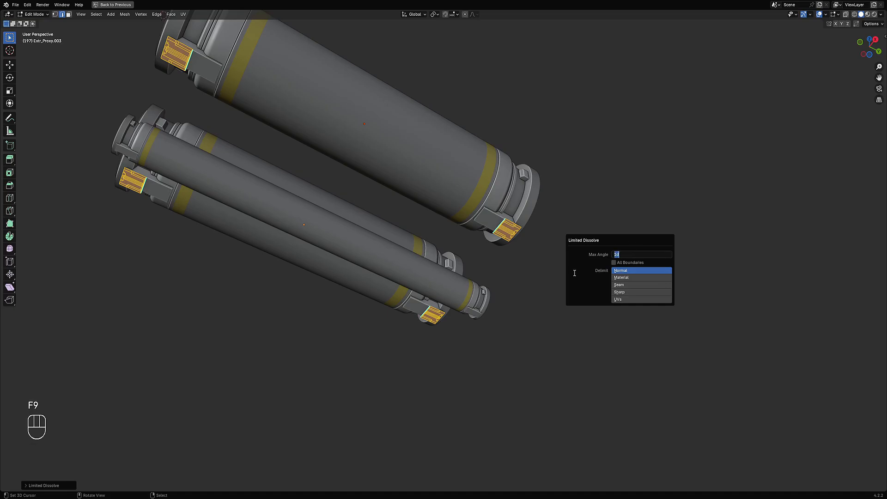
text(45)
key(Return)
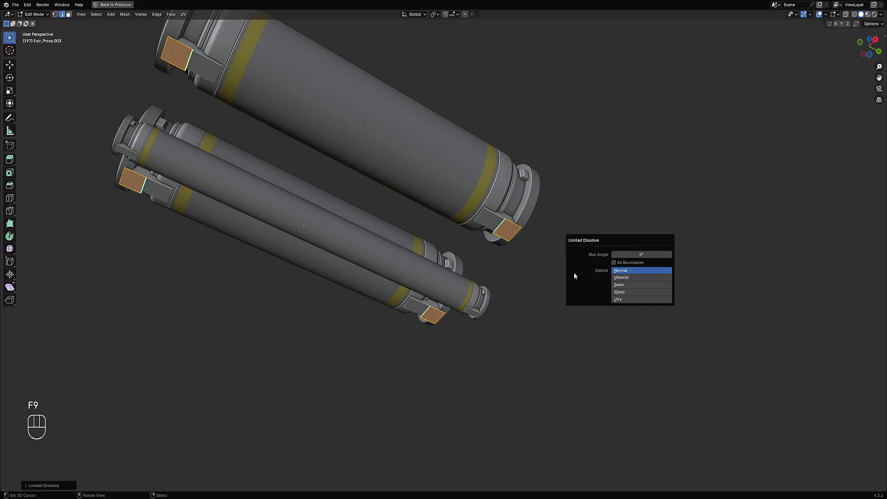
key(Tab)
scroll(480, 141, down, 2)
middle_drag(498, 156, 523, 164)
key(shift+q)
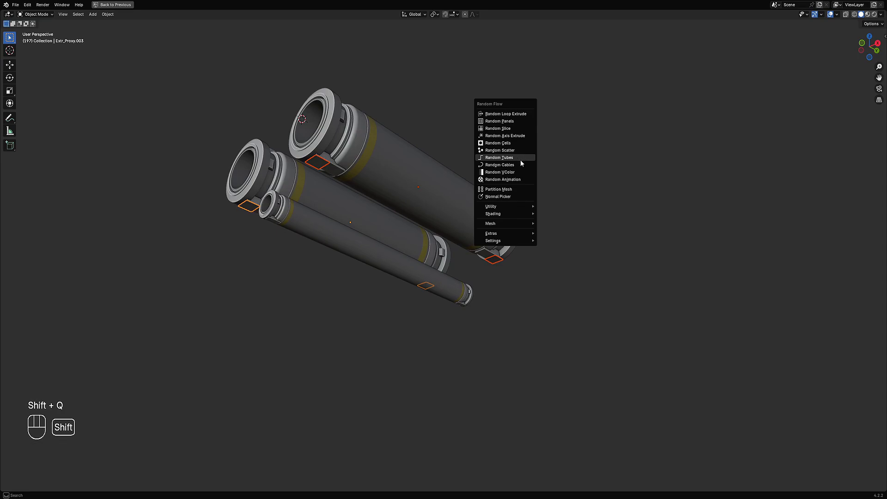
click(519, 159)
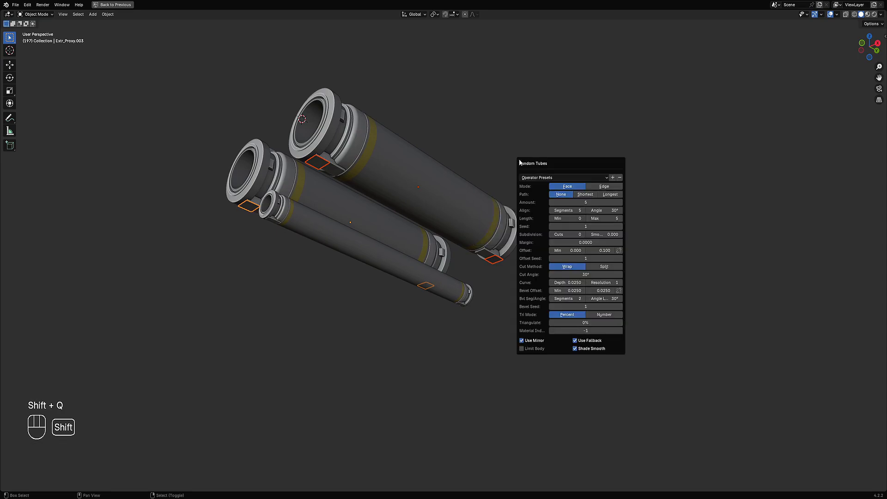
click(563, 187)
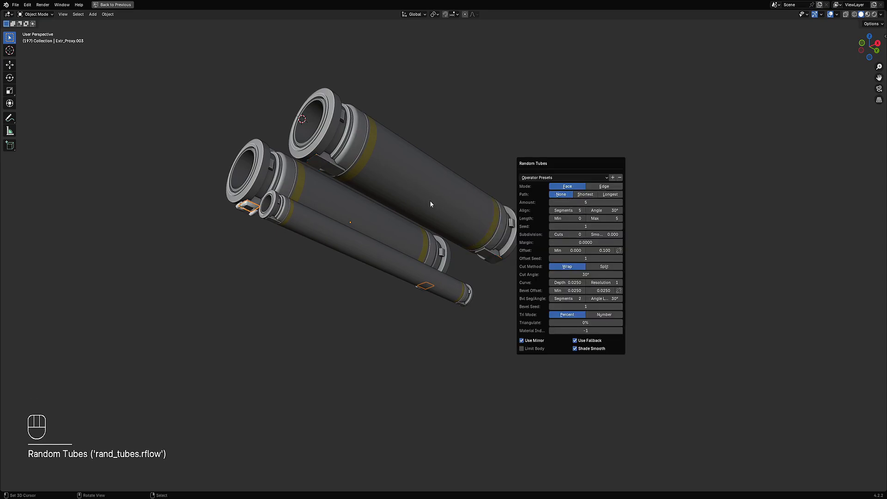
key(ctrl+z)
Generate Random Cables of the Catenary type between the selected proxy panels.
key(shift+q)
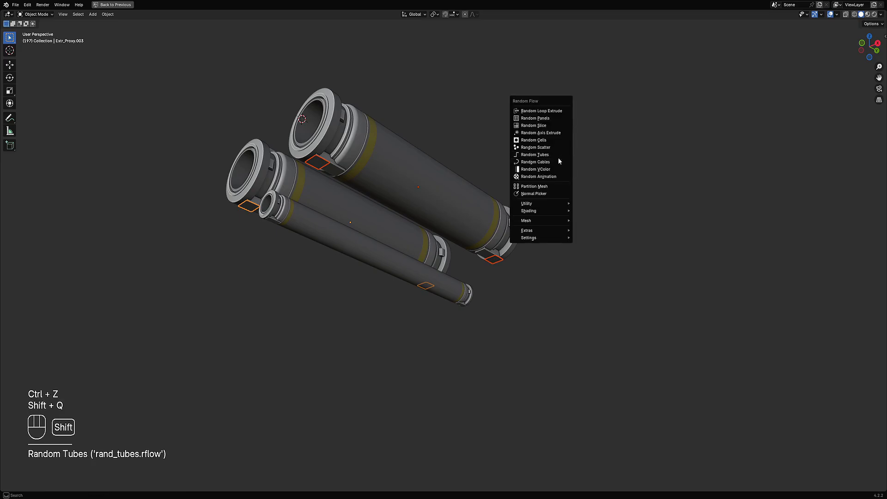
click(559, 161)
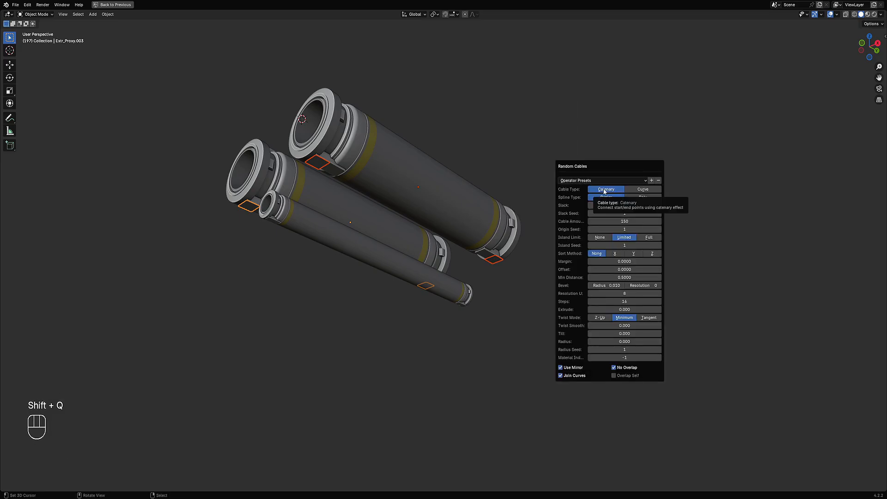
click(379, 221)
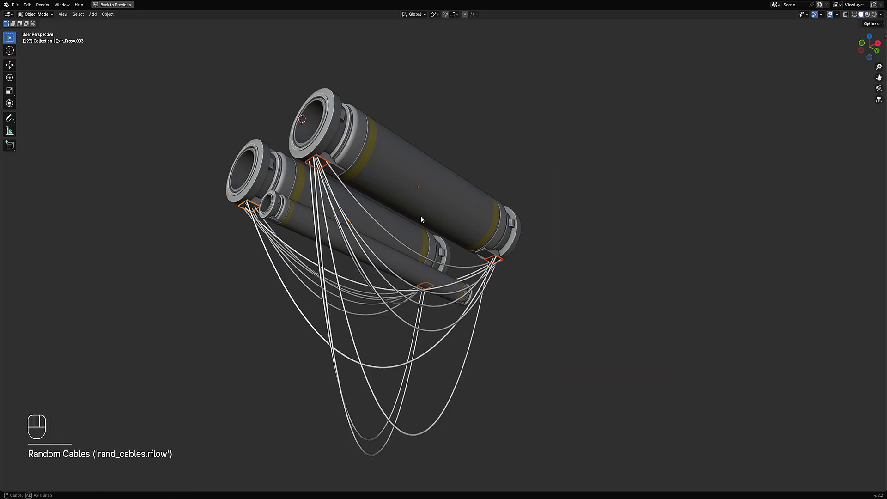
Vary the Random Cables layout by raising the Slack Seed to 3 and the Origin Seed to 8.
middle_drag(420, 217, 556, 217)
key(F9)
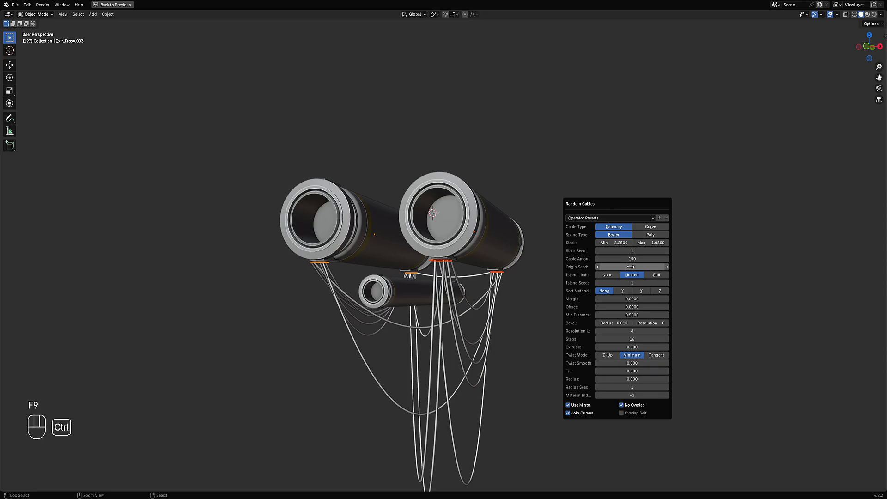
ctrl+scroll(630, 266, up, 1)
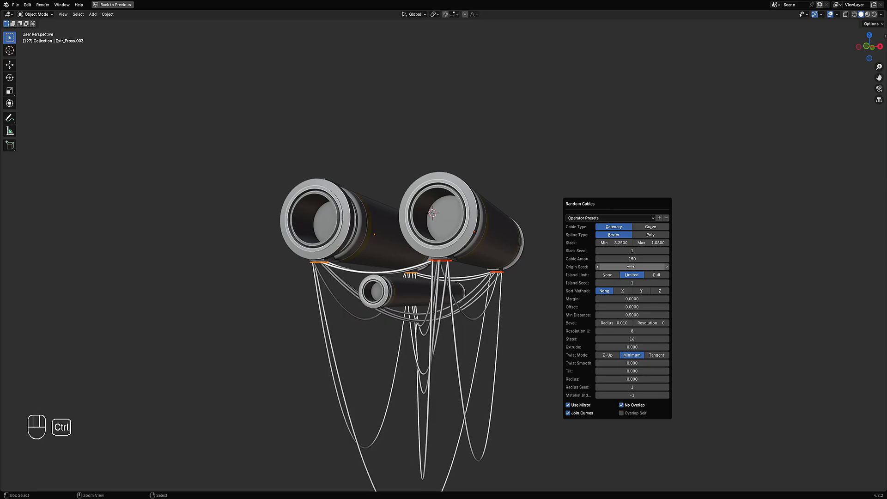
ctrl+scroll(631, 266, up, 1)
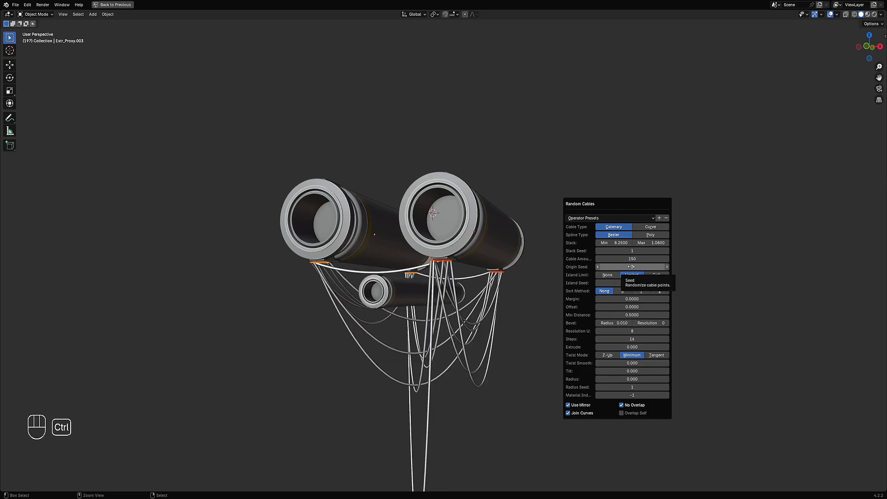
ctrl+scroll(631, 266, up, 1)
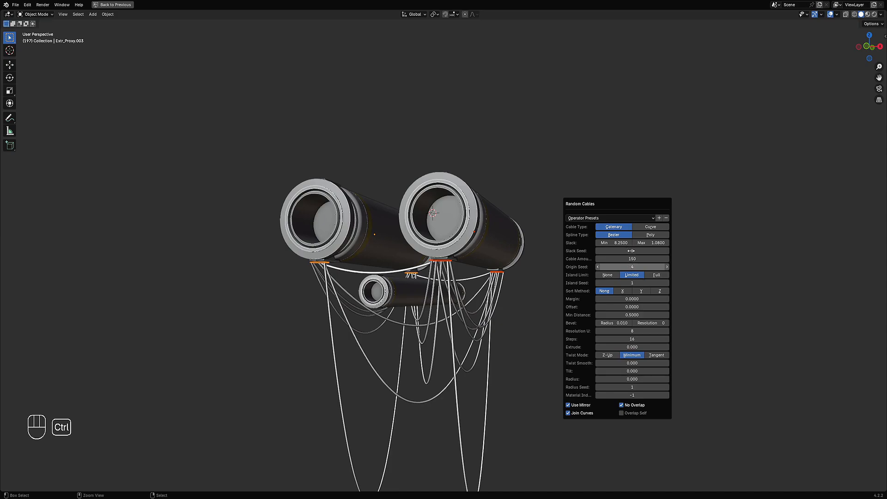
ctrl+scroll(630, 251, up, 1)
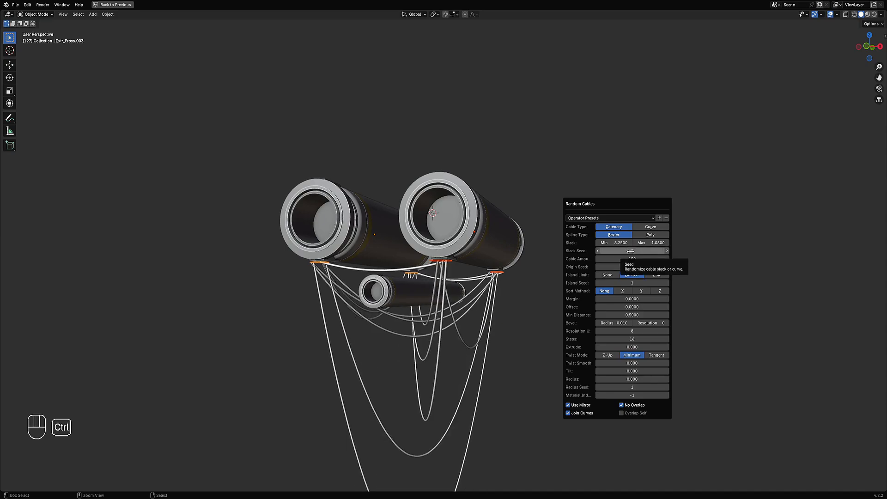
ctrl+scroll(631, 251, up, 1)
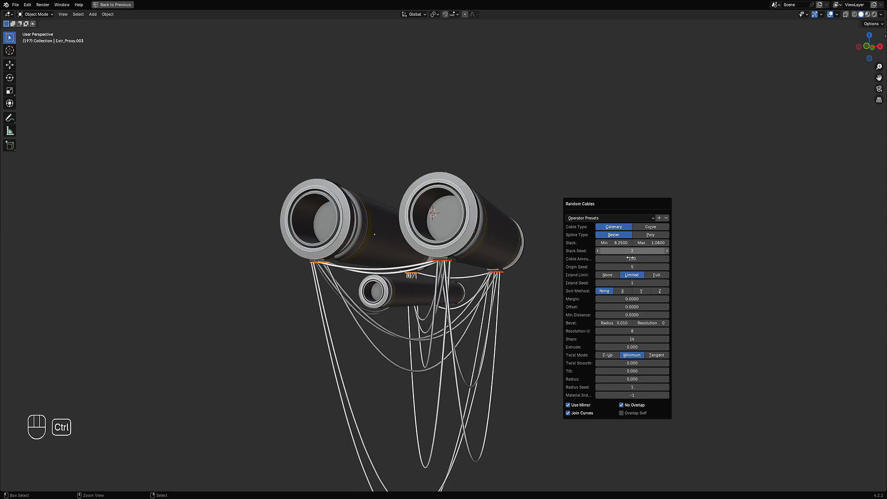
ctrl+scroll(631, 267, up, 1)
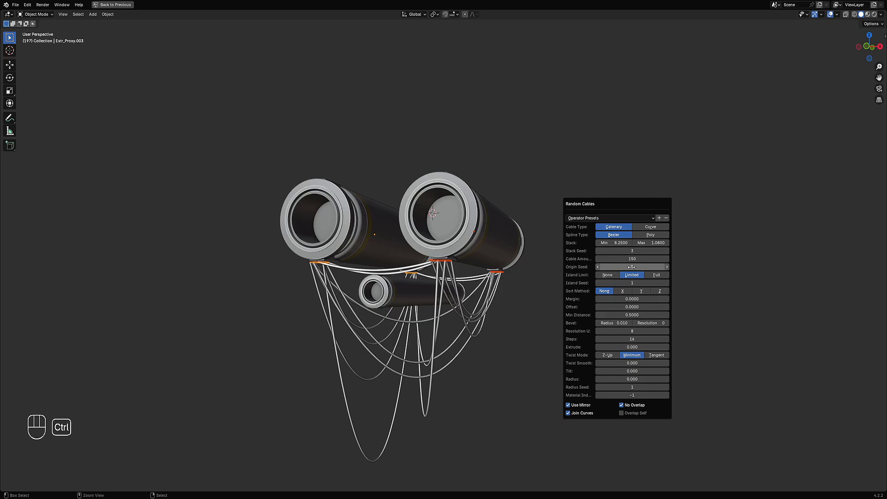
ctrl+scroll(631, 266, up, 1)
ctrl+scroll(631, 267, up, 1)
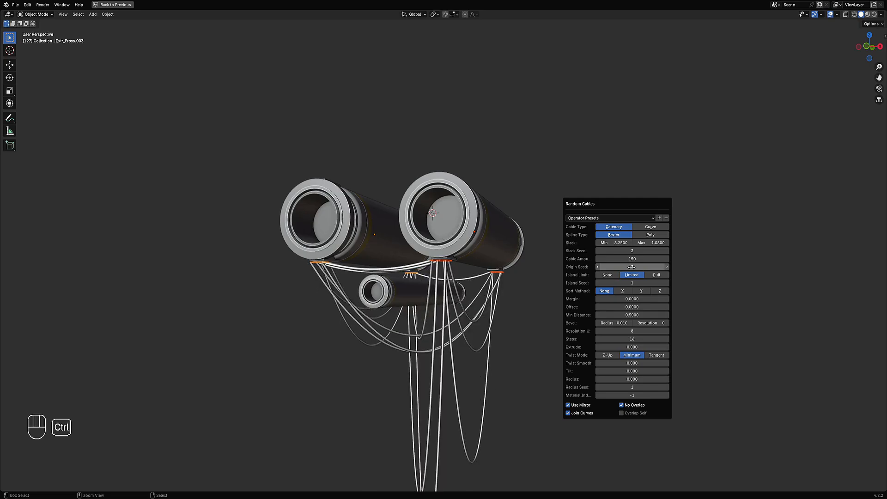
ctrl+scroll(631, 267, up, 1)
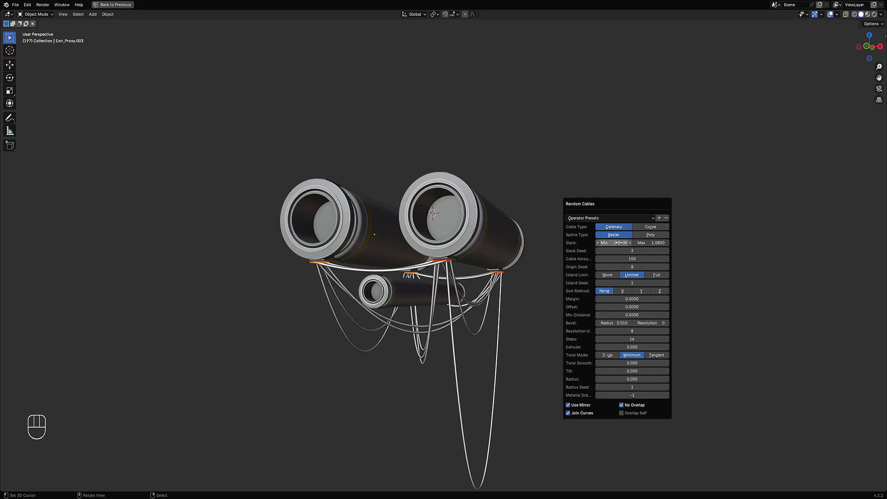
Reduce the Random Cables amount to 5 and set the minimum slack to 0.45.
click(620, 242)
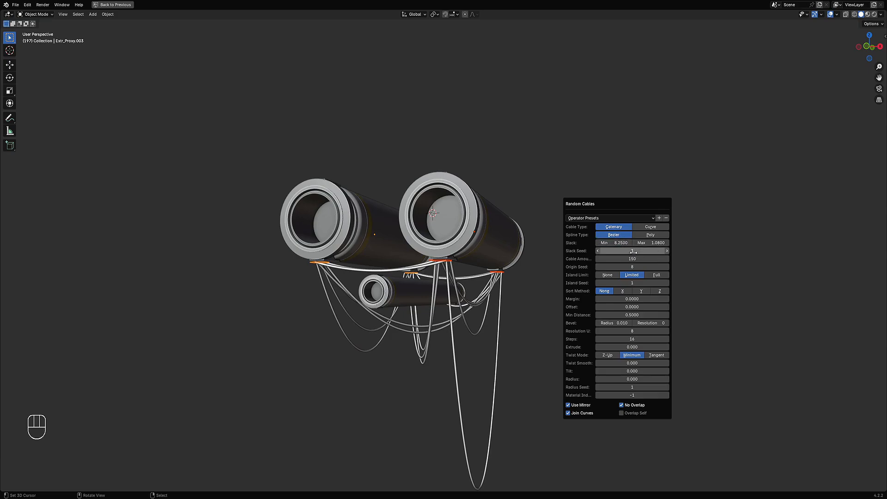
click(631, 258)
text(5)
key(Return)
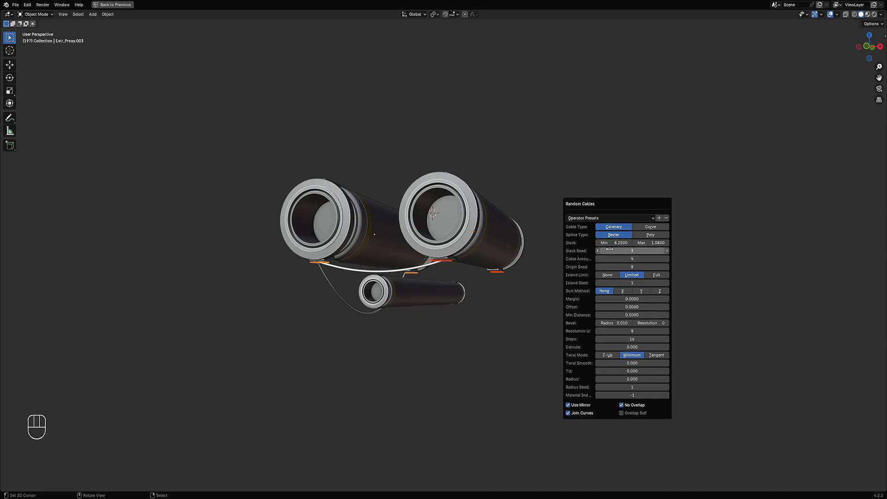
drag(620, 243, 584, 243)
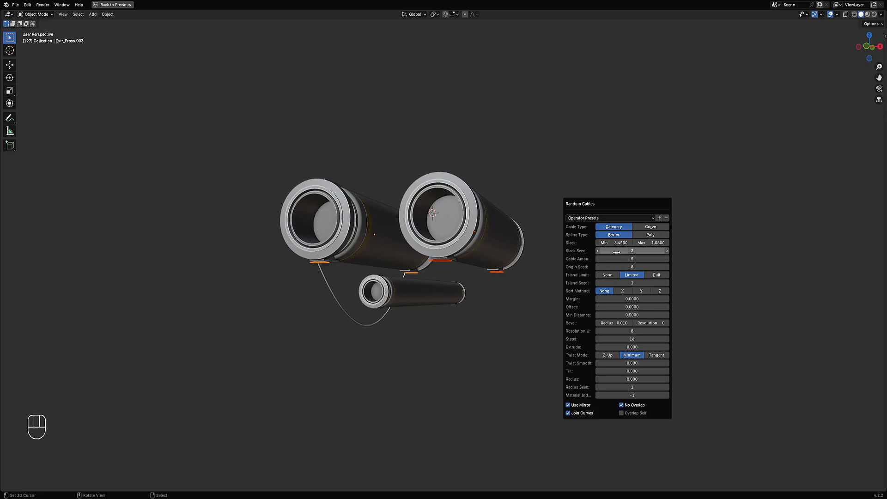
Set the cable amount to 150 and advance the Slack Seed by one.
click(615, 256)
text(150)
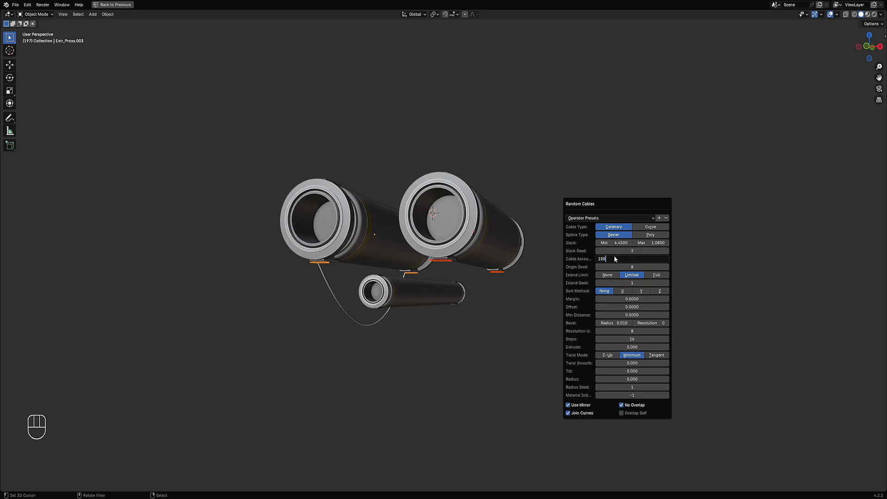
key(Return)
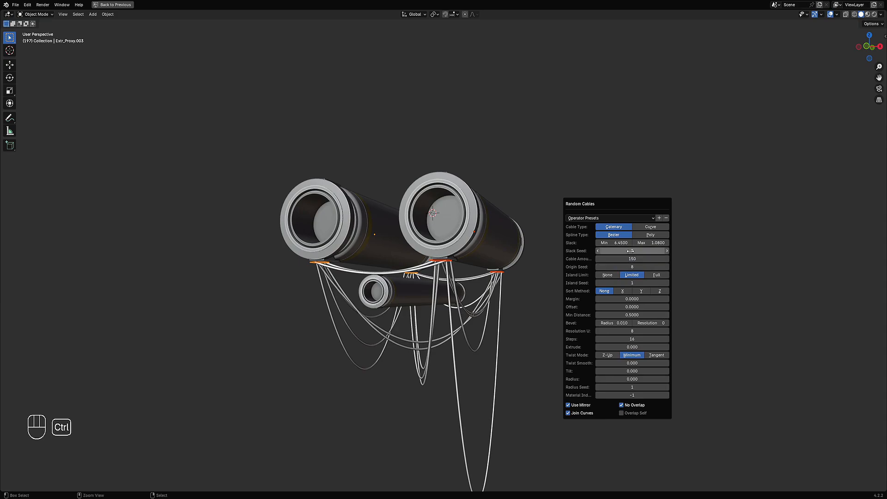
ctrl+scroll(630, 250, up, 1)
scroll(470, 280, down, 5)
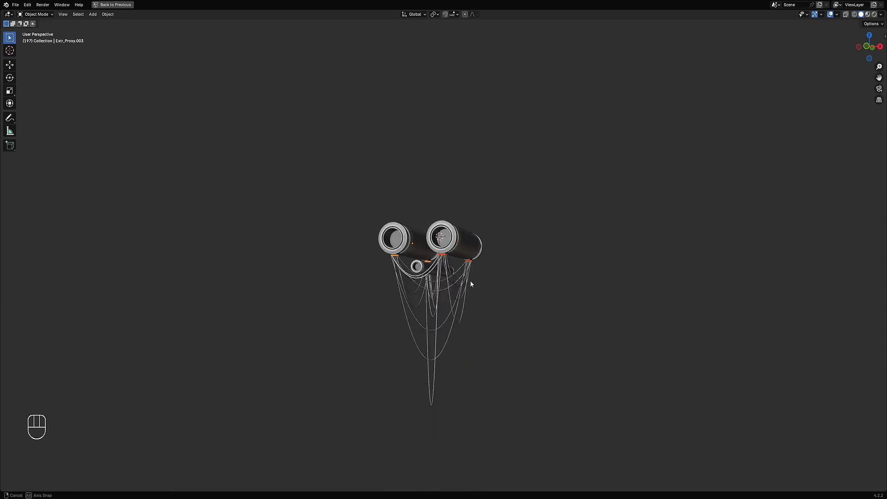
middle_drag(470, 280, 435, 273)
scroll(435, 276, up, 3)
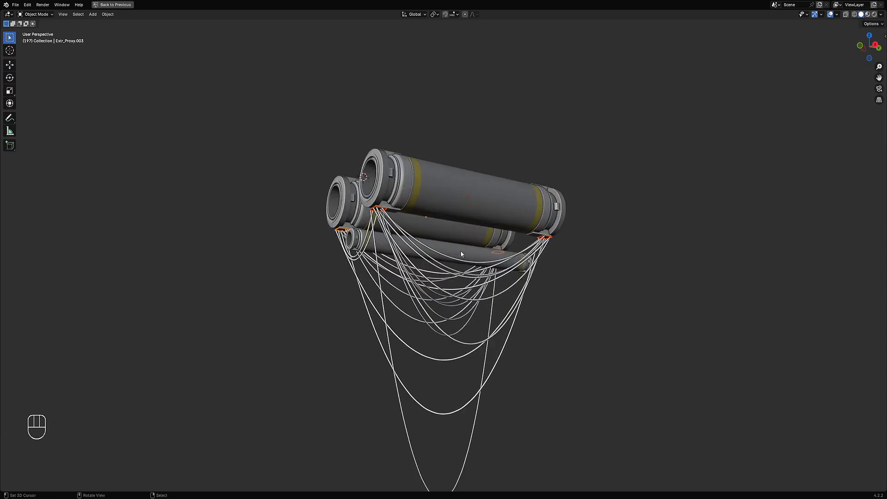
Reveal all hidden objects, clear the selection and display the scene in Rendered shading.
key(alt+h)
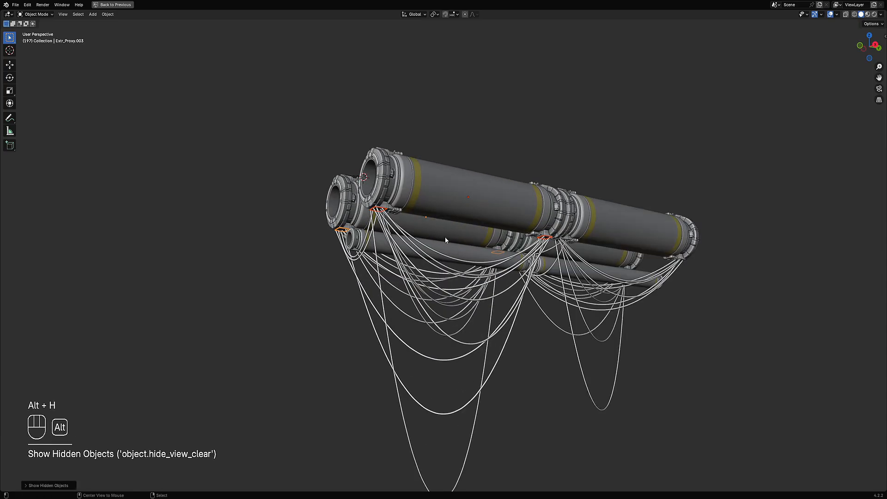
key(alt+a)
scroll(375, 300, up, 5)
scroll(376, 299, down, 2)
middle_drag(376, 299, 414, 297)
key(z)
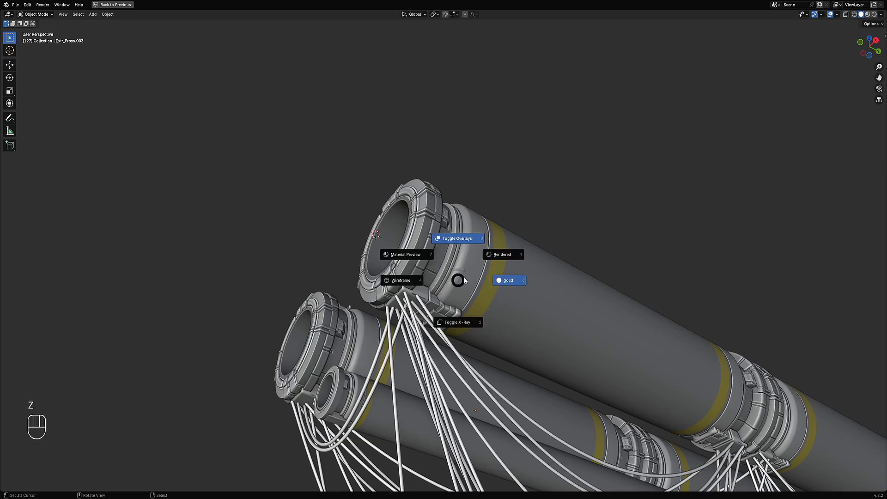
click(499, 257)
scroll(496, 258, down, 4)
middle_drag(496, 255, 473, 279)
Assign the dark material of the first cable set to the newly generated white cables and deselect everything.
click(536, 277)
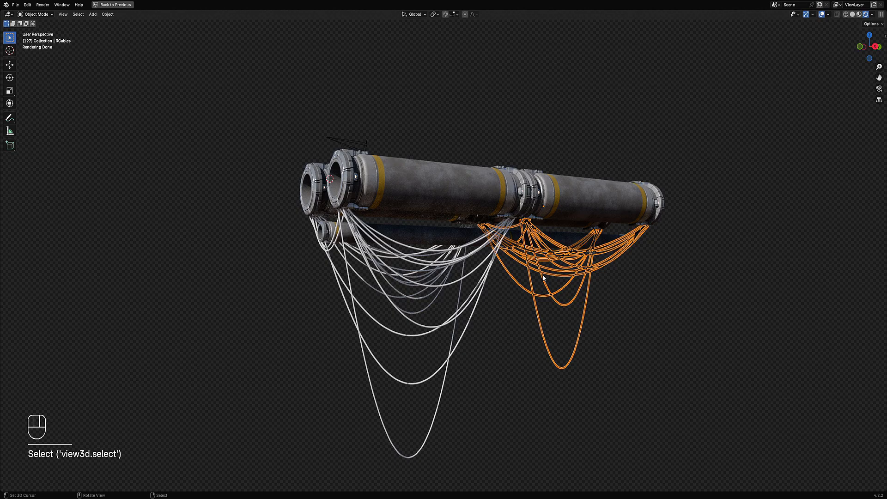
key(ctrl+space)
scroll(222, 323, up, 2)
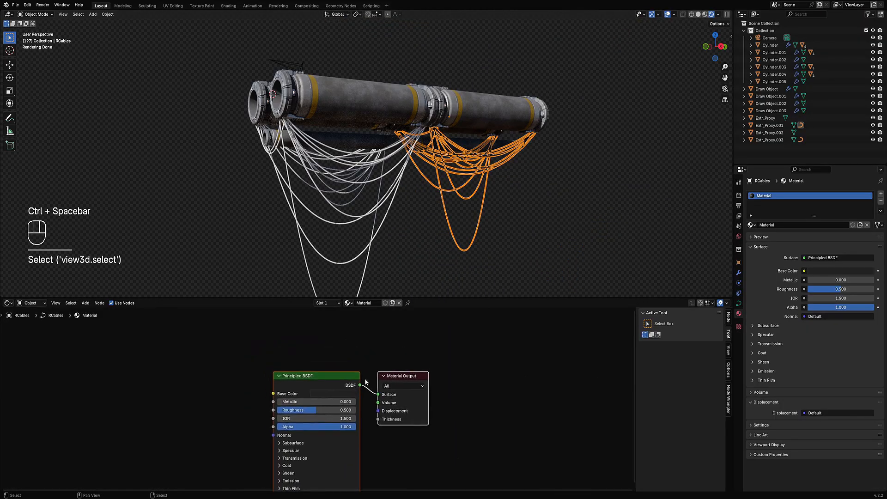
scroll(375, 253, up, 2)
scroll(376, 253, up, 3)
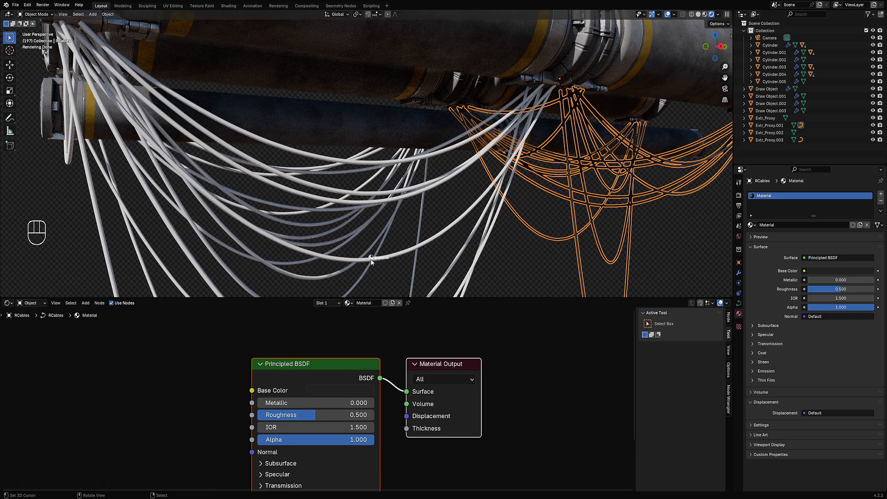
drag(371, 261, 372, 261)
scroll(437, 218, down, 5)
key(alt+a)
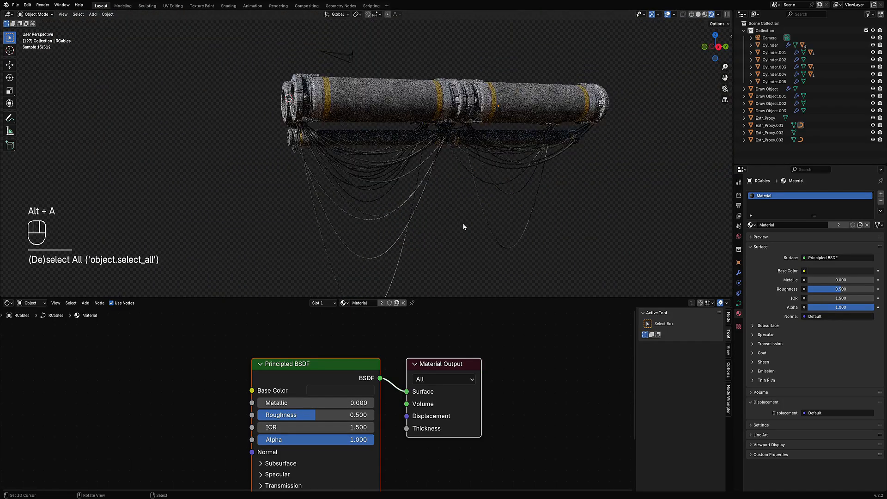
Examine the rendered cylinders and both cable sets in the maximized viewport, including the right orthographic view.
middle_drag(463, 226, 510, 180)
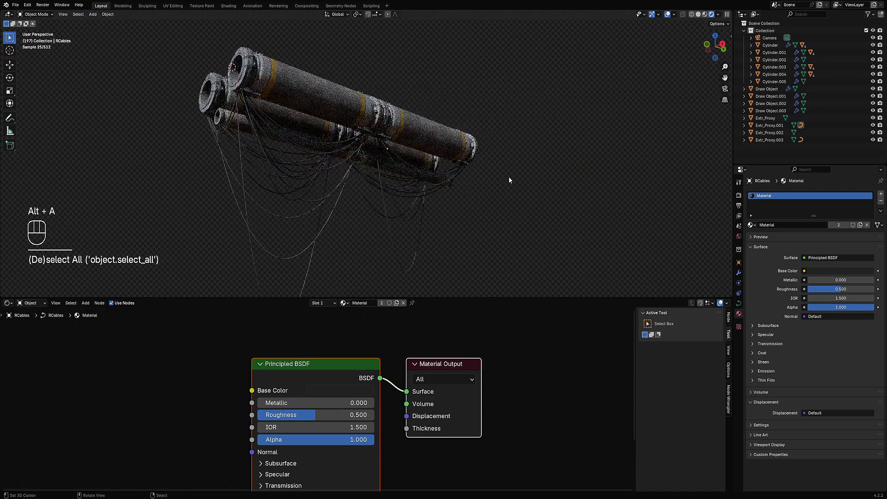
key(ctrl+space)
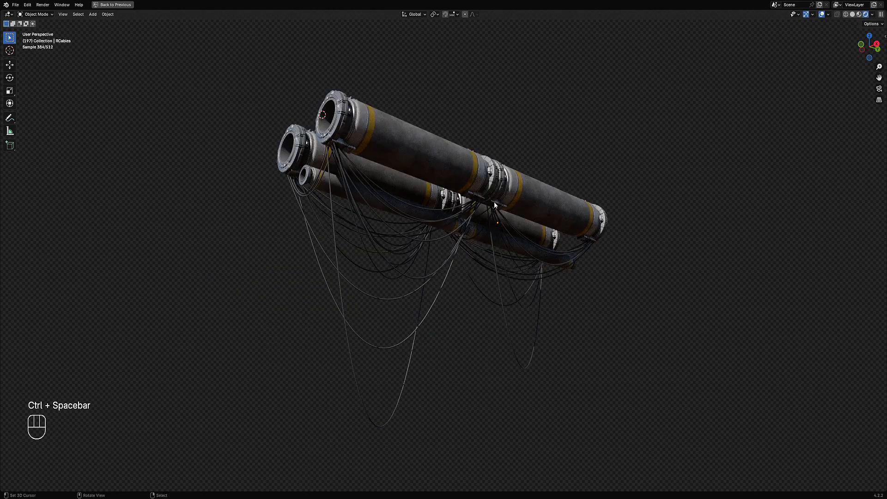
middle_drag(501, 208, 464, 231)
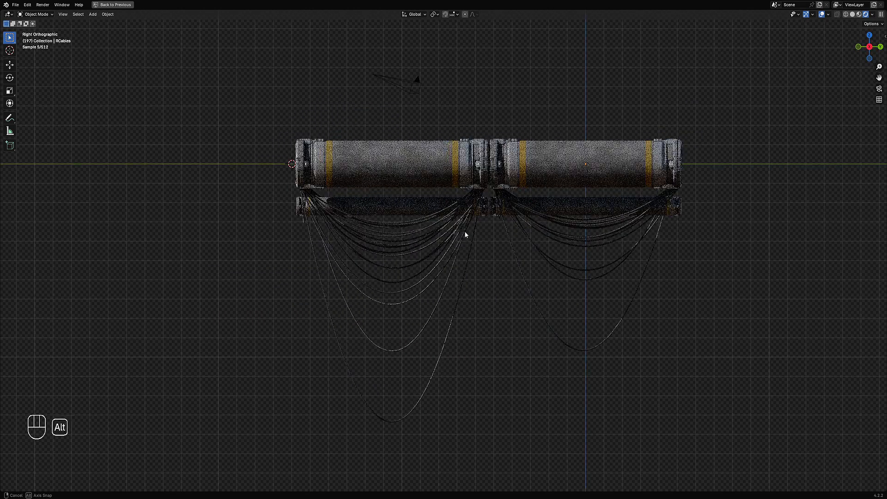
scroll(618, 226, down, 2)
shift+middle_drag(618, 226, 550, 222)
scroll(536, 228, up, 2)
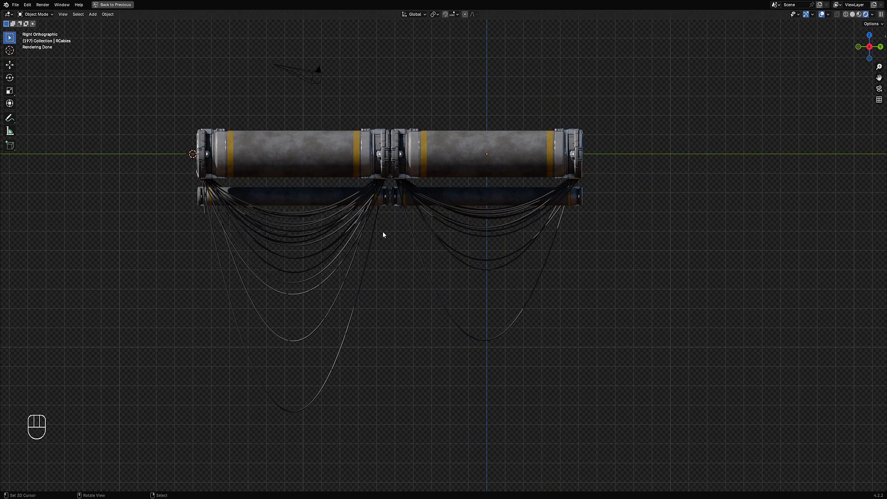
middle_drag(428, 238, 470, 250)
Return to Solid shading and hide both hanging cable sets.
key(shift+z)
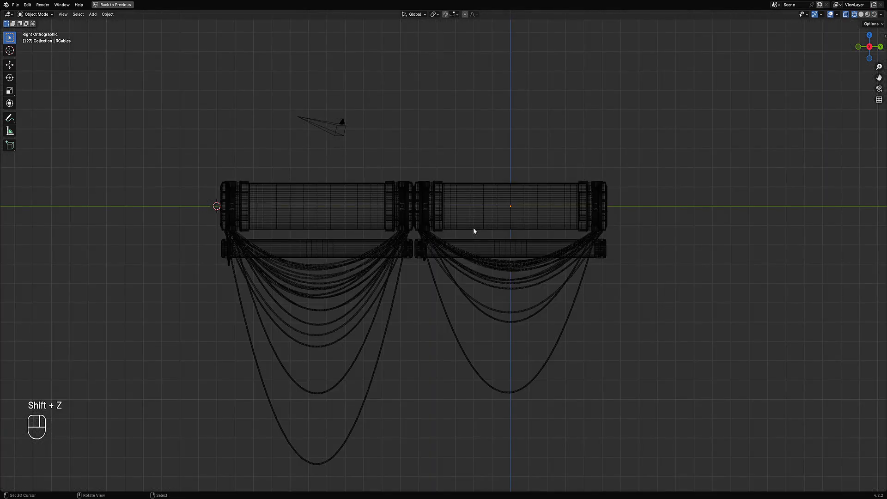
key(z)
click(541, 223)
key(alt+a)
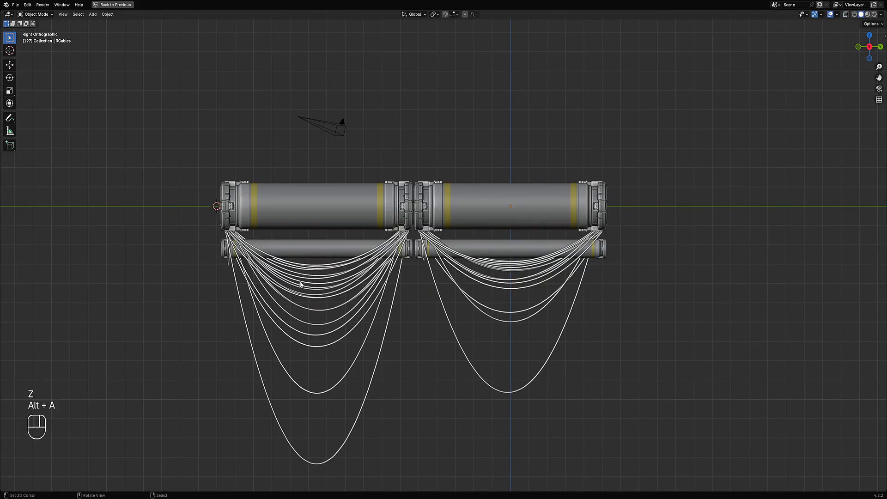
drag(305, 272, 541, 368)
key(h)
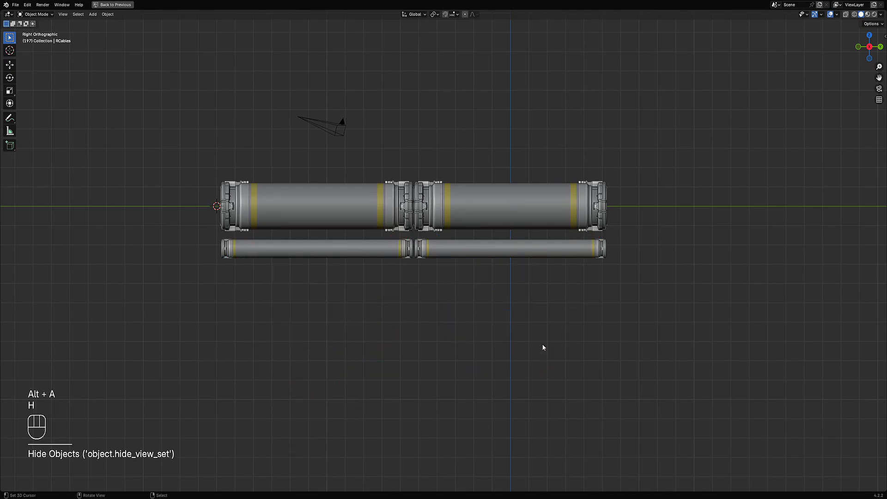
Duplicate the cylinder section nearest the positive Y end in wireframe display and place the copy directly beyond it along Y.
shift+middle_drag(542, 342, 472, 287)
key(shift+z)
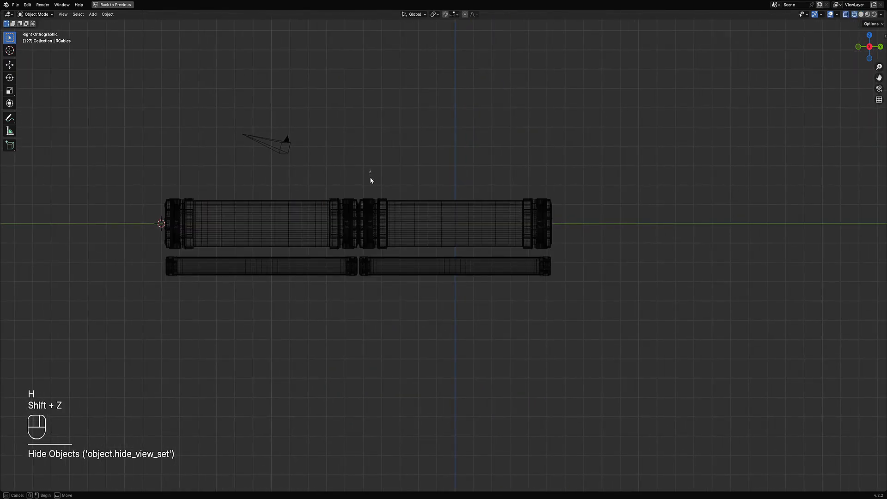
drag(370, 170, 544, 326)
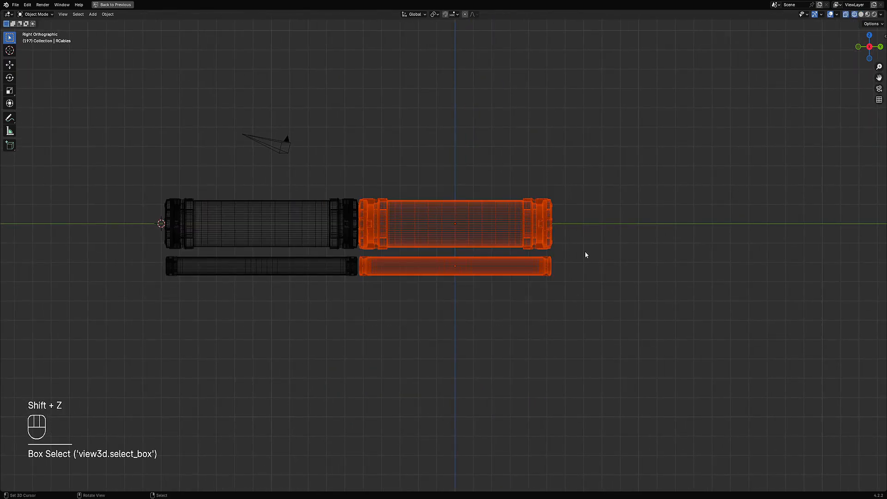
shift+middle_drag(585, 252, 475, 249)
key(shift+d)
key(y)
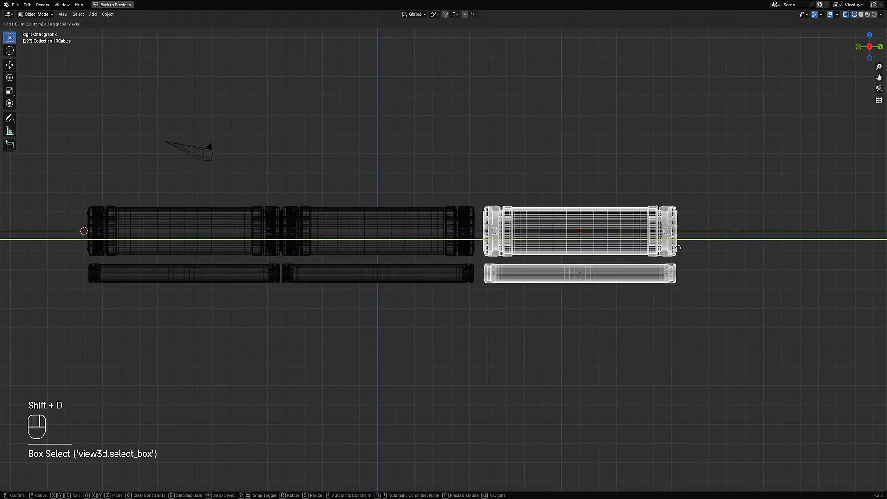
click(671, 250)
Duplicate the selected cylinder section again and move the copy about 32 m along negative Y to the opposite end of the row.
scroll(670, 250, down, 3)
shift+middle_drag(576, 262, 786, 245)
key(shift+d)
key(y)
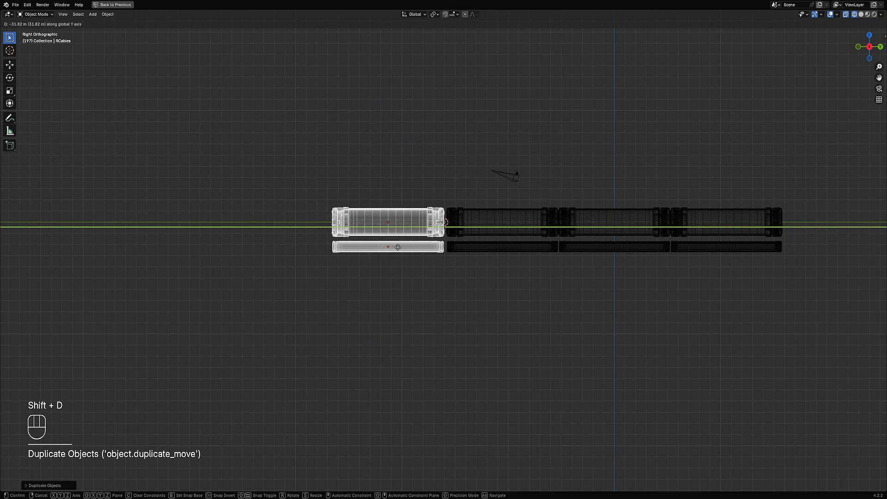
click(400, 248)
Unhide the hanging cables and clear the selection.
middle_drag(517, 296, 532, 242)
key(alt+h)
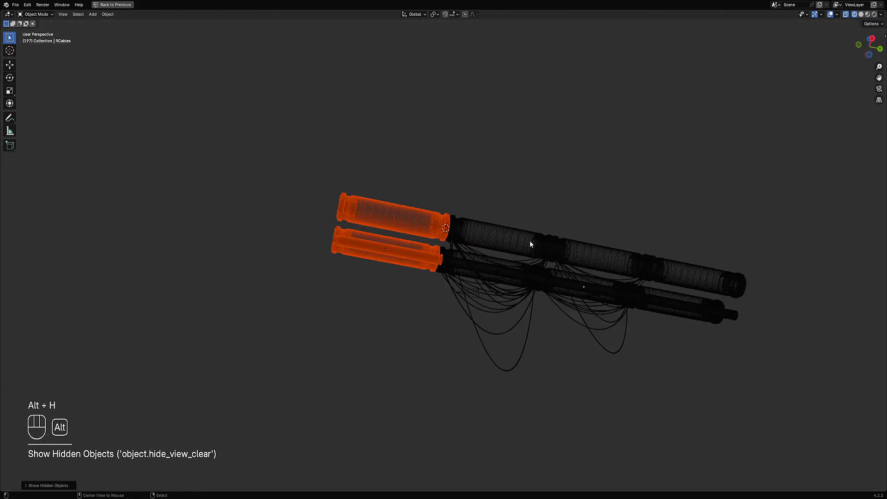
key(alt+a)
Frame the cylinders and hanging cables in a closer angled perspective and align the camera to that view.
shift+middle_drag(695, 235, 614, 237)
scroll(554, 242, up, 4)
middle_drag(531, 246, 587, 241)
shift+middle_drag(587, 241, 559, 201)
key(ctrl+alt+KP_0)
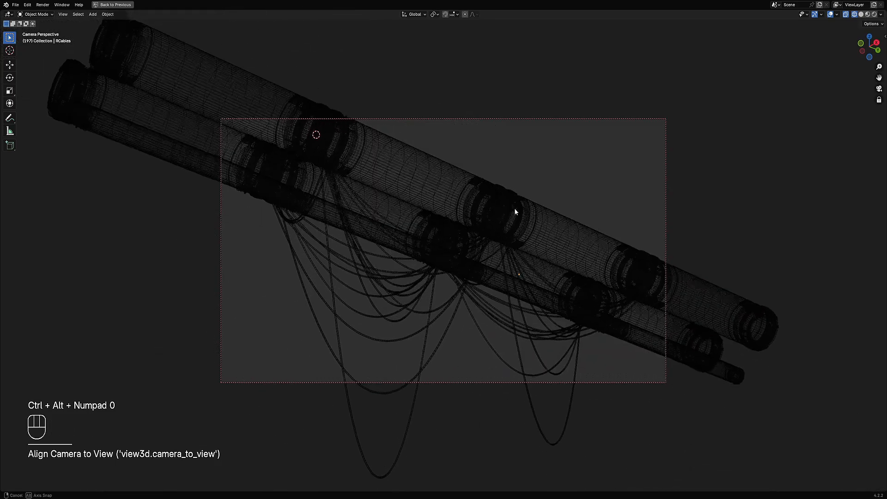
Show the camera view in rendered display and create a focus empty for the camera's depth of field.
key(z)
click(559, 181)
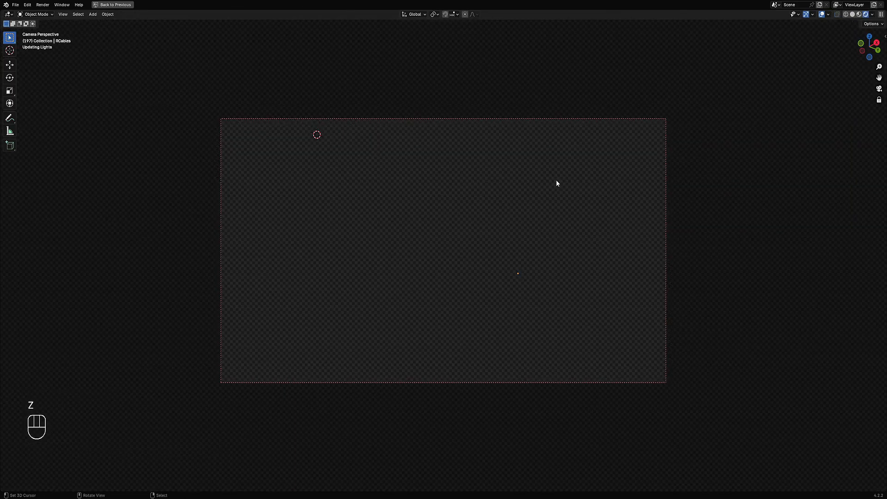
key(n)
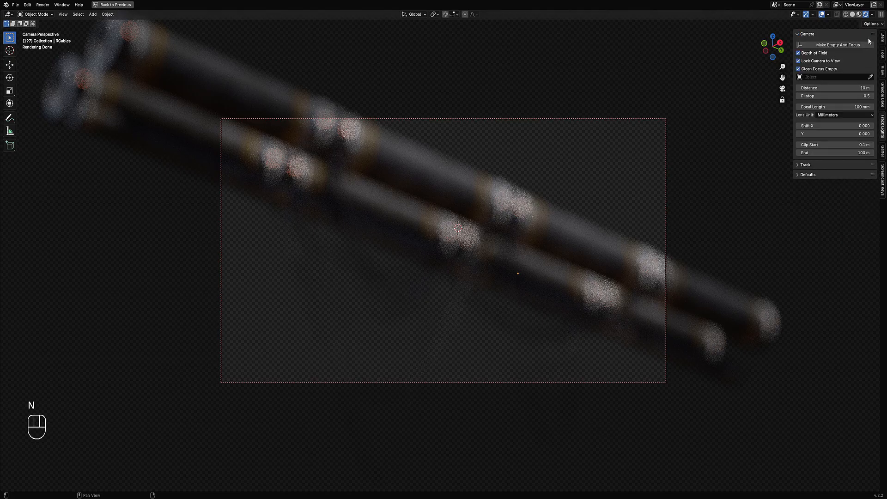
click(839, 44)
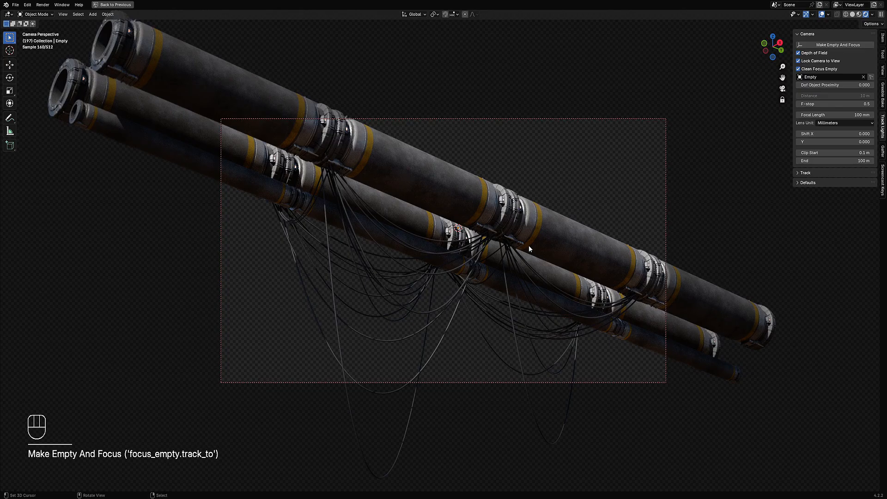
Reframe the locked camera to a low angle with the cylinders running diagonally across the upper part of the frame above the hanging cables.
mouse_move(529, 245)
middle_down()
mouse_move(531, 221)
mouse_move(532, 234)
middle_up()
scroll(530, 207, down, 1)
scroll(531, 221, up, 1)
shift+middle_drag(533, 234, 517, 245)
middle_drag(517, 245, 581, 205)
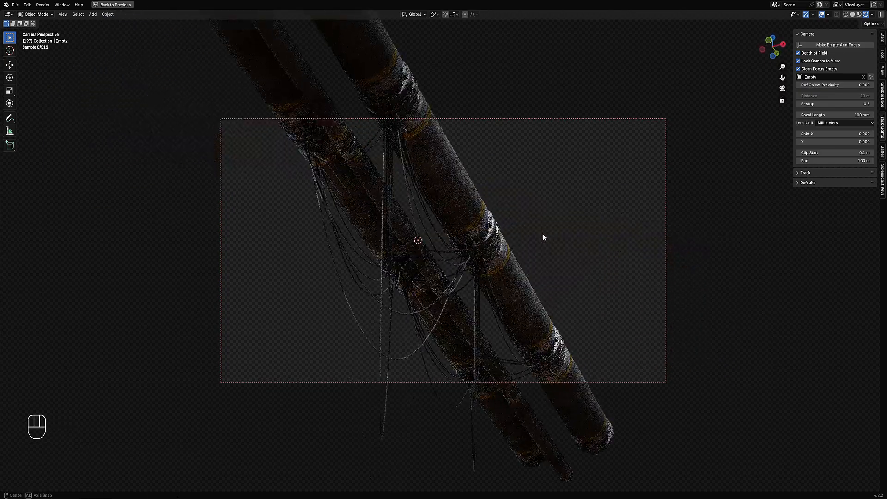
middle_drag(405, 291, 478, 198)
scroll(471, 203, down, 2)
scroll(479, 198, up, 2)
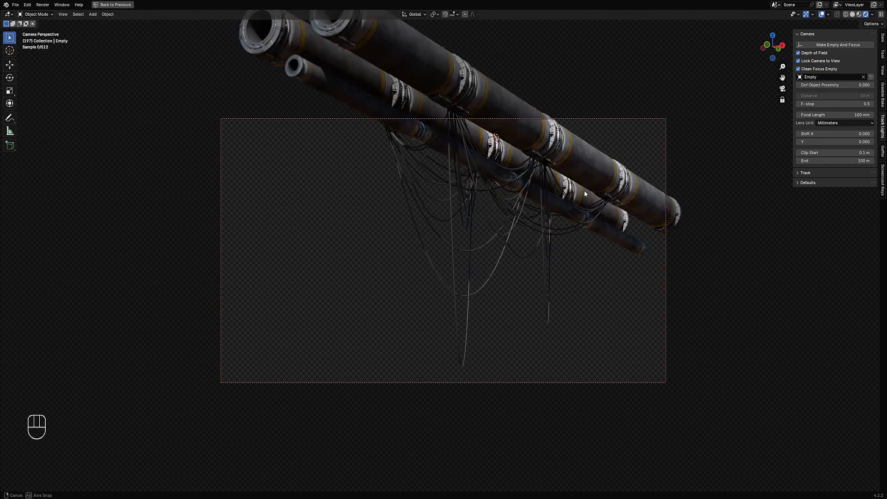
middle_drag(584, 190, 407, 113)
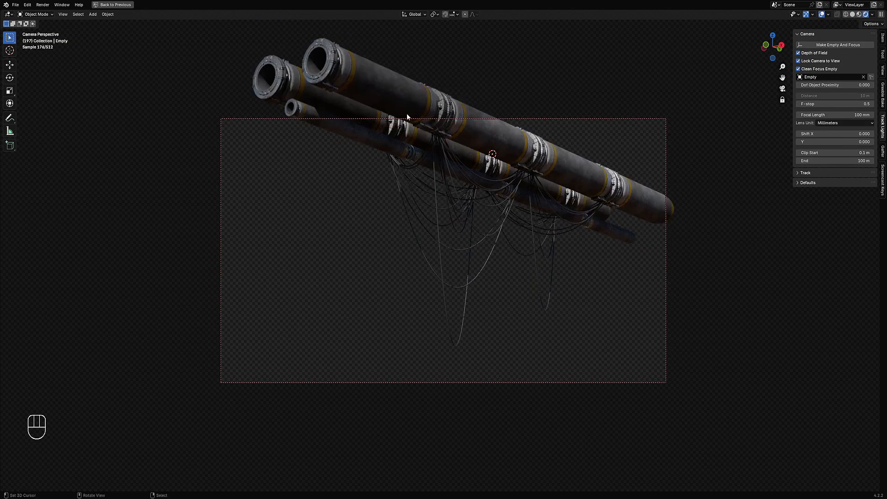
ctrl+middle_drag(528, 162, 522, 164)
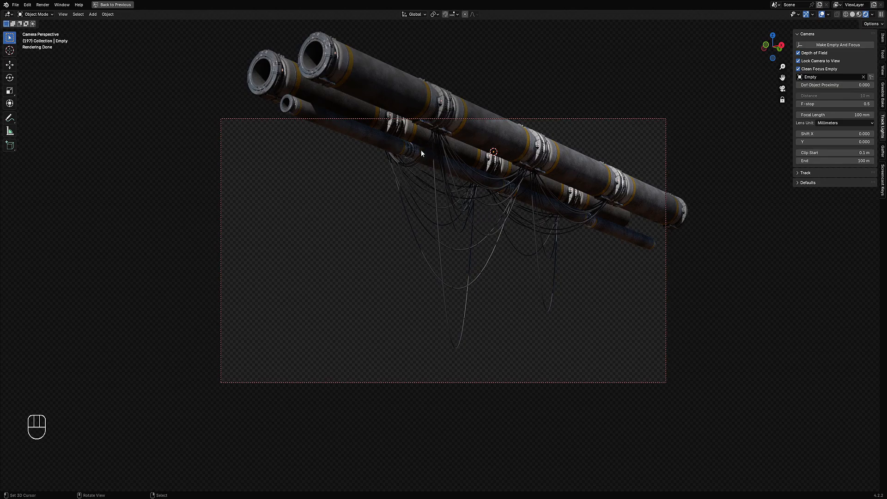
Compare the shot in solid and rendered display, and set the world HDRI rotation to 0.86.
key(z)
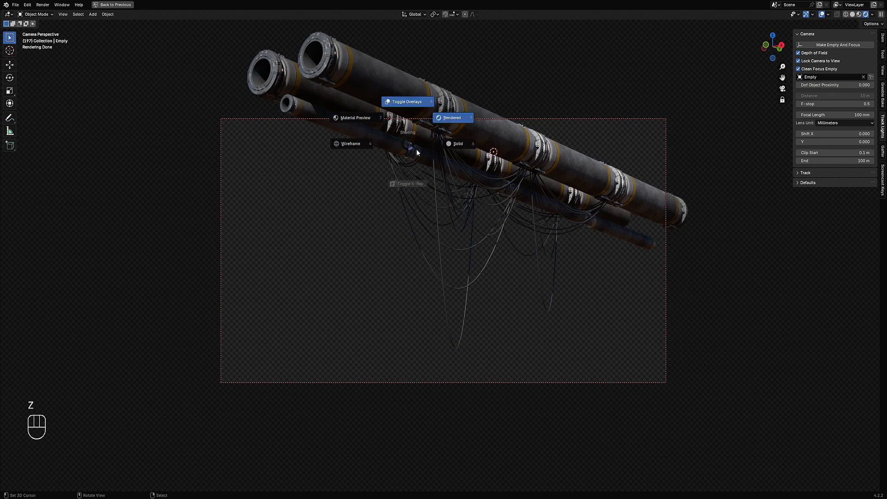
click(460, 145)
key(z)
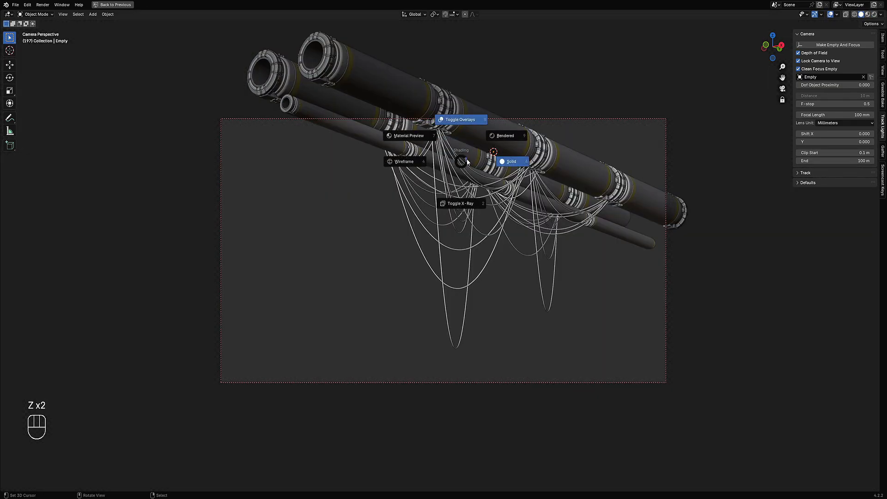
click(506, 136)
key(ctrl+space)
drag(837, 411, 815, 411)
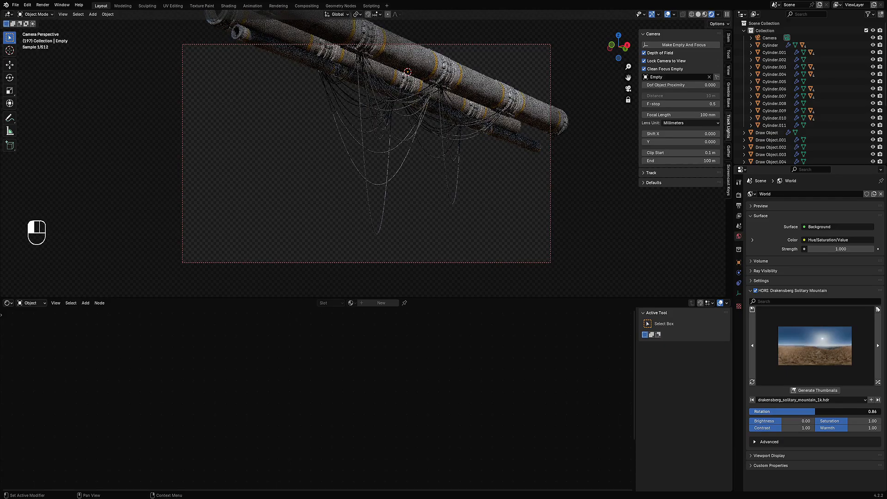
key(ctrl+space)
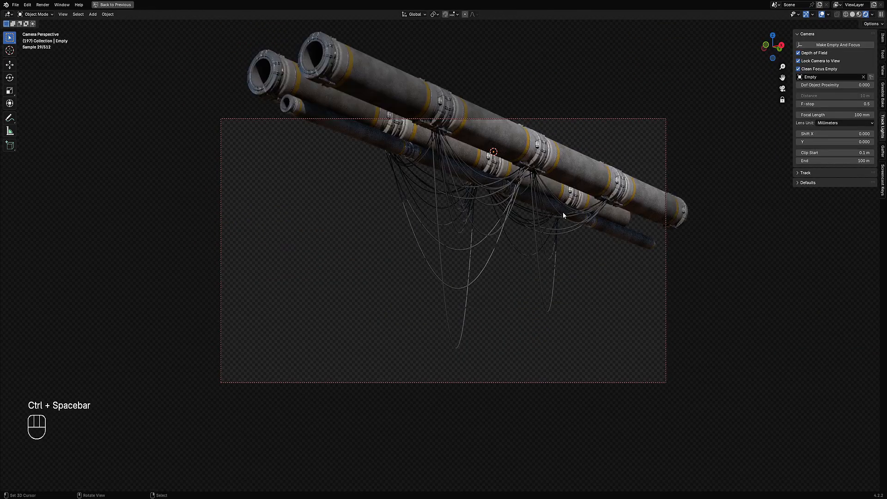
Leave the camera view and examine the cylinder row and its far end up close in solid display.
key(KP_0)
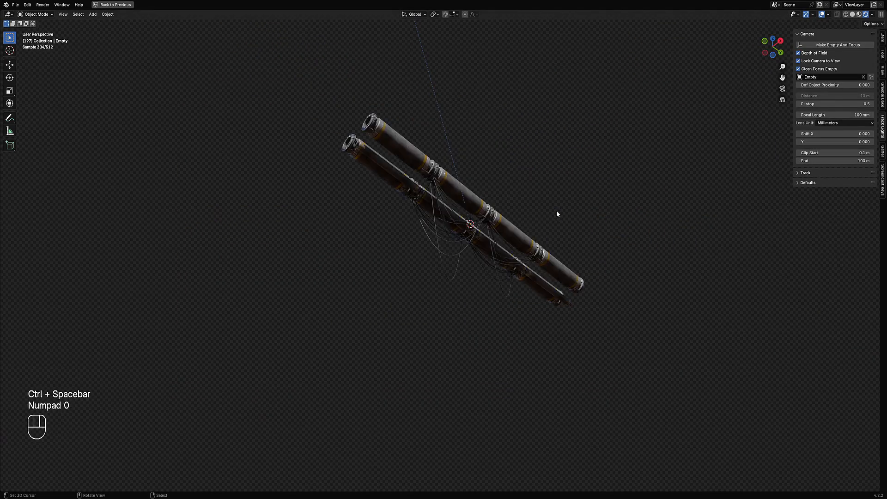
scroll(556, 209, up, 5)
middle_drag(556, 210, 539, 192)
mouse_move(550, 223)
middle_down()
mouse_move(529, 218)
mouse_move(529, 198)
mouse_move(531, 228)
mouse_move(571, 240)
mouse_move(592, 233)
mouse_move(594, 274)
mouse_move(530, 257)
mouse_move(520, 245)
mouse_move(538, 232)
middle_up()
key(shift+q)
key(z)
click(594, 237)
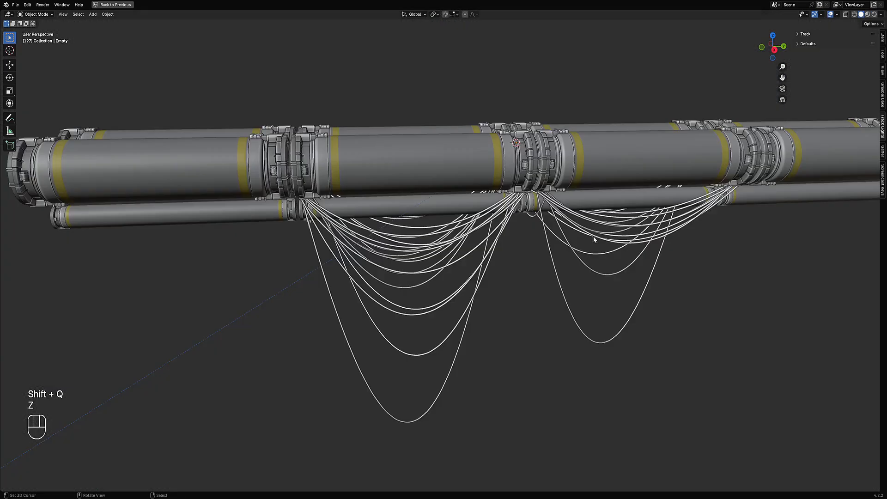
scroll(593, 237, down, 5)
middle_drag(636, 223, 592, 246)
scroll(525, 204, up, 5)
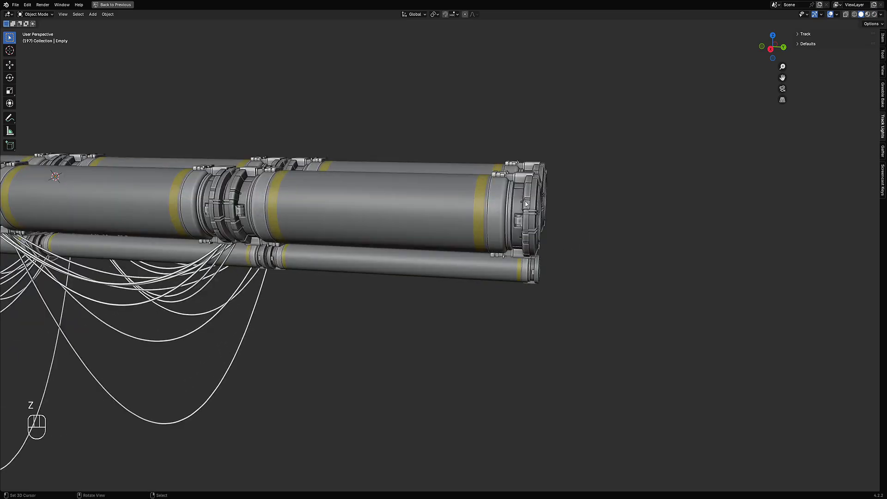
middle_drag(522, 196, 523, 250)
shift+middle_drag(537, 302, 533, 286)
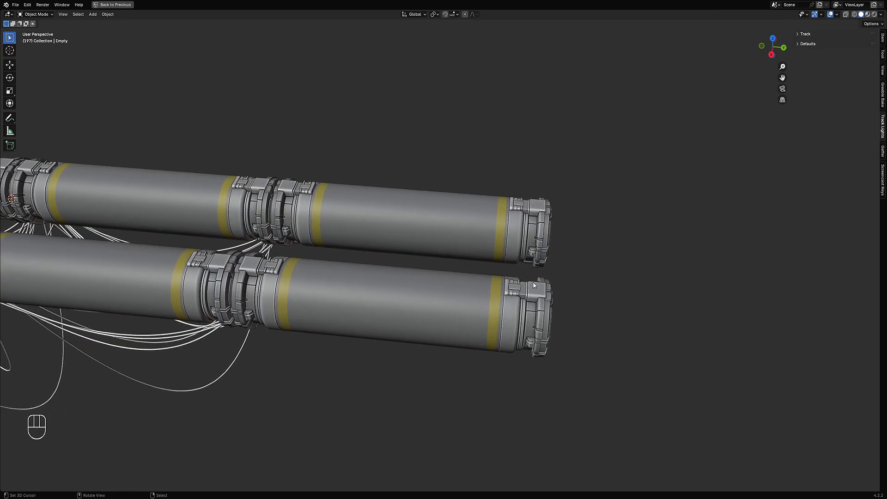
Dissolve the four ring edge loops along the front end cylinder's body between its middle and the yellow band.
click(426, 306)
key(Tab)
alt+middle_click(439, 324)
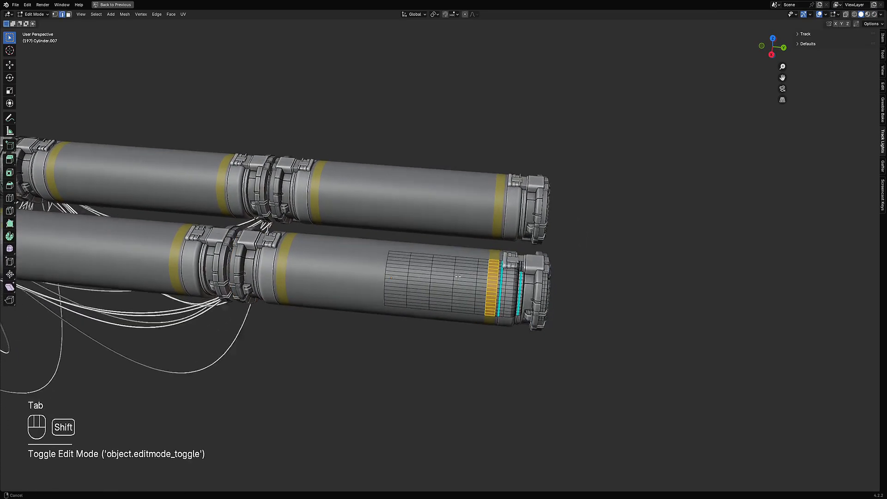
scroll(417, 237, up, 3)
key(alt+a)
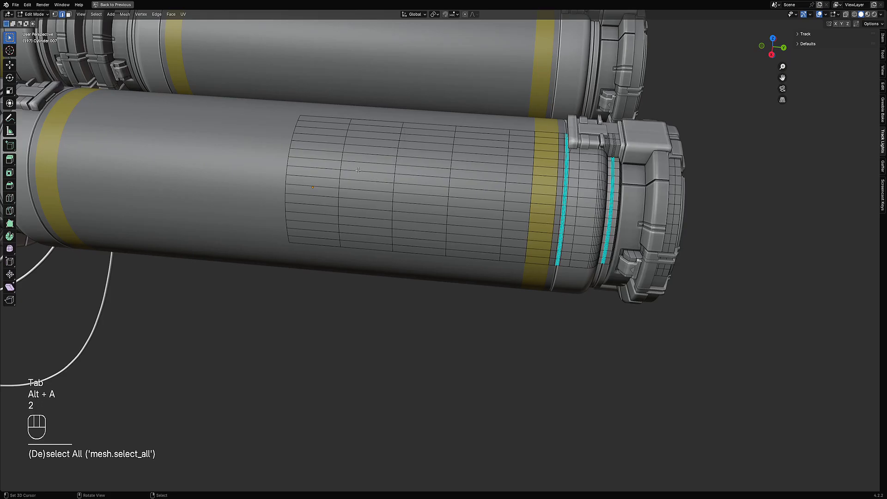
alt+shift+click(342, 164)
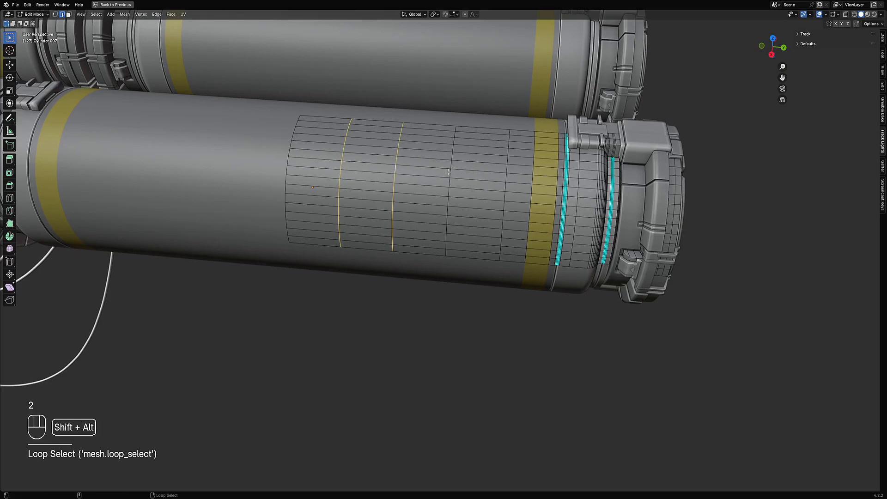
key(ctrl+x)
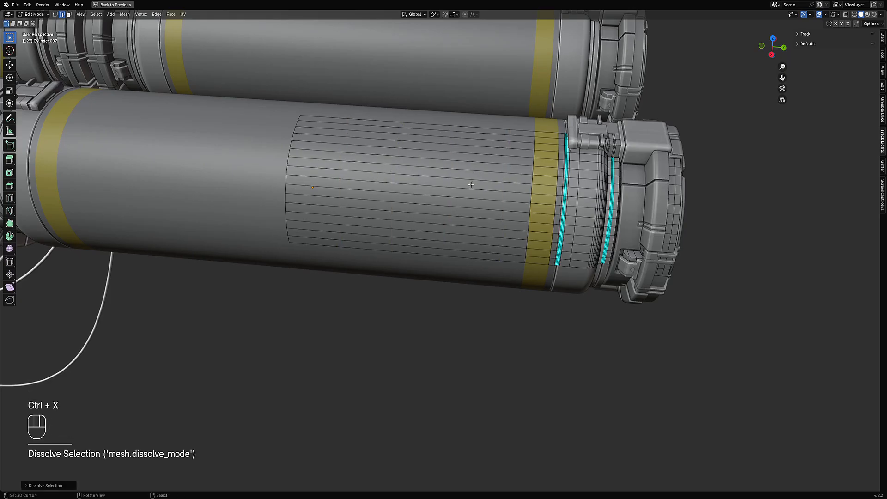
shift+middle_drag(468, 184, 414, 196)
alt+middle_click(503, 229)
scroll(525, 212, down, 4)
middle_drag(557, 277, 522, 260)
scroll(522, 260, up, 2)
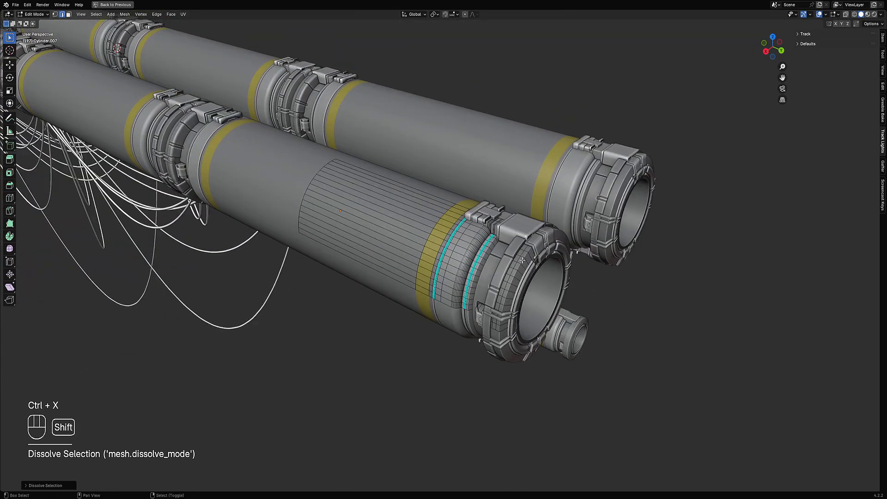
scroll(522, 260, up, 3)
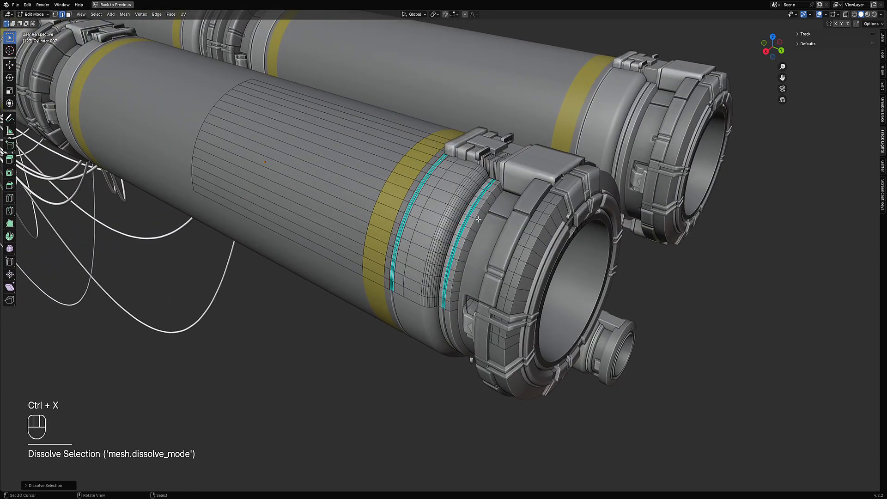
scroll(522, 261, up, 1)
alt+shift+click(443, 169)
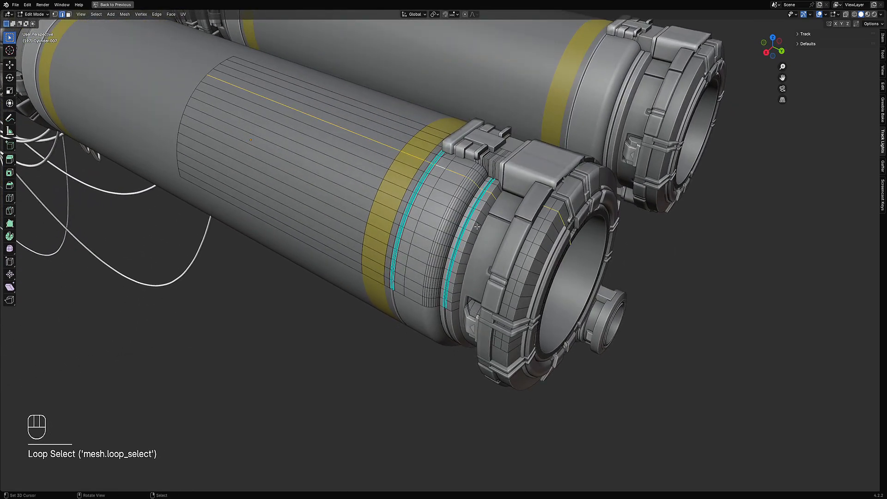
middle_drag(477, 227, 536, 217)
key(Tab)
key(Tab)
key(Tab)
key(Tab)
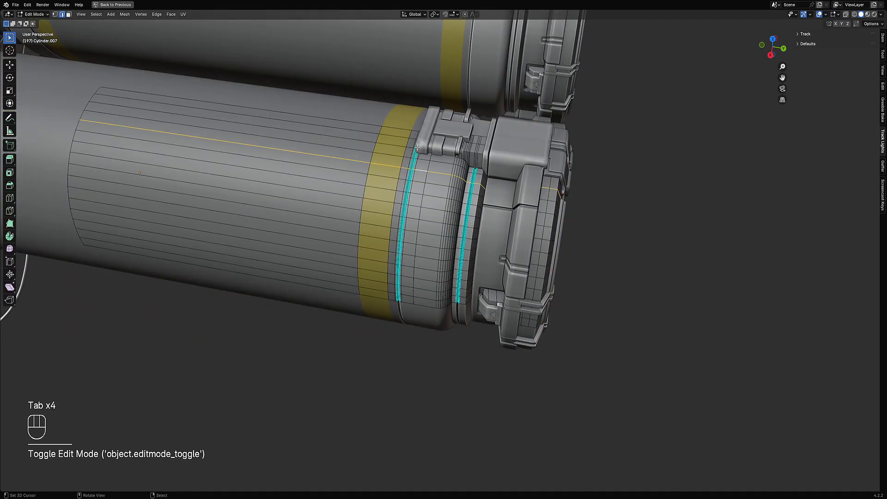
scroll(522, 254, down, 3)
key(alt+a)
key(Tab)
Isolate the front end cylinder and dissolve two ring edge loops on the outer face of its end flange.
shift+middle_drag(522, 199, 465, 127)
key(shift+h)
key(Tab)
scroll(529, 253, up, 4)
alt+shift+click(465, 127)
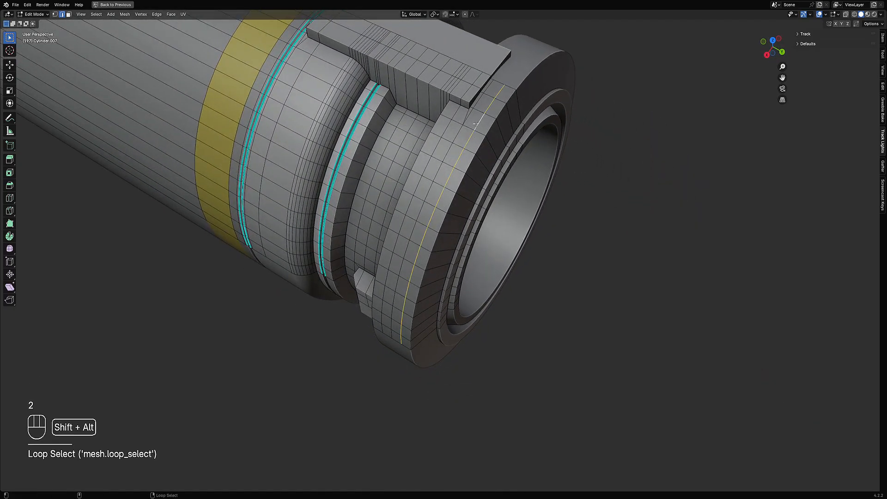
key(ctrl+x)
alt+shift+click(460, 112)
key(ctrl+x)
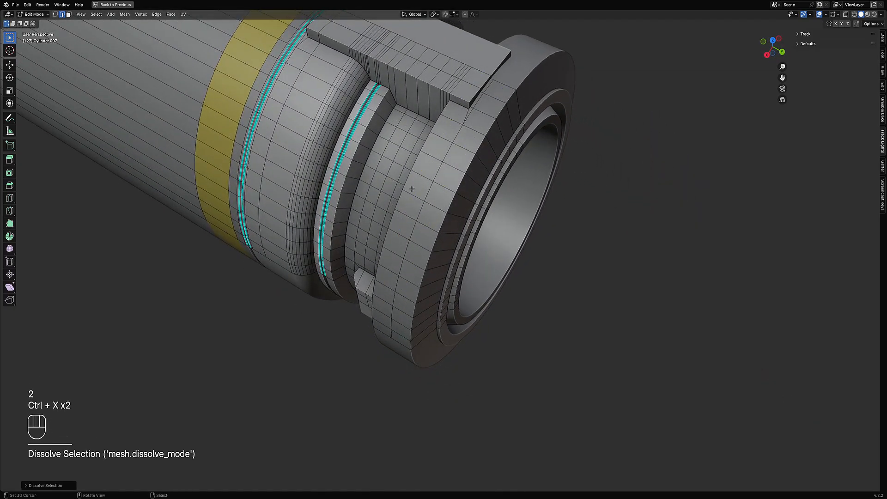
Dissolve the ring edge loop that crosses the recessed neck and small block, plus the one around the rounded shoulder.
middle_drag(411, 189, 412, 153)
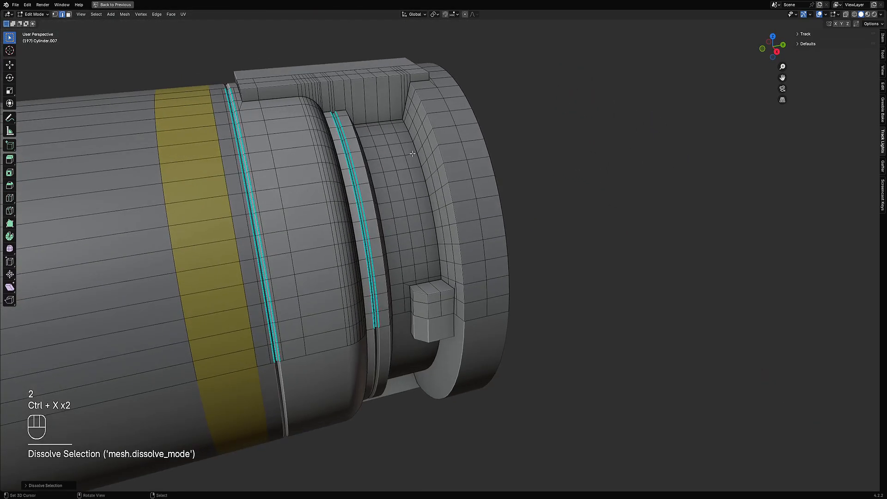
alt+shift+click(387, 135)
key(ctrl+z)
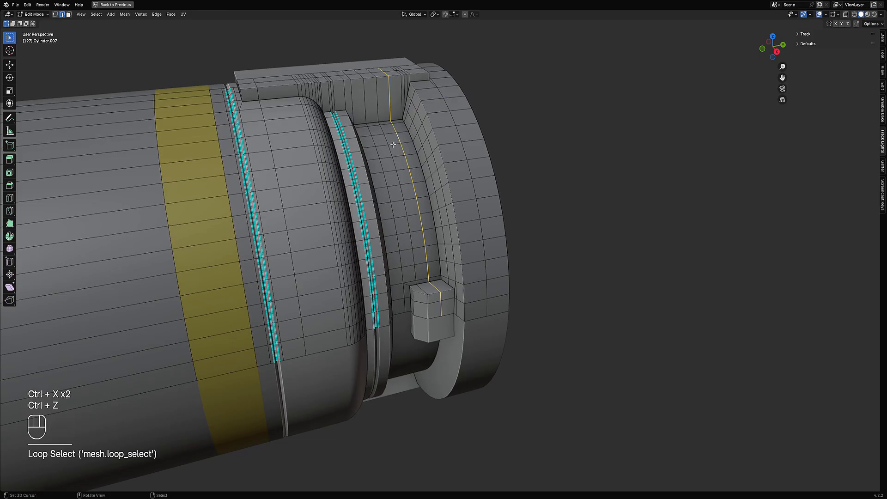
key(alt+a)
alt+shift+click(416, 275)
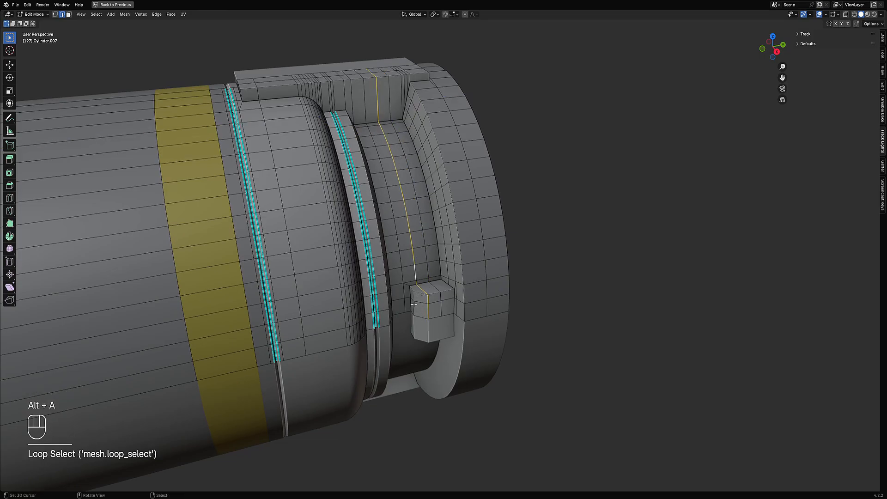
key(alt+a)
alt+click(404, 290)
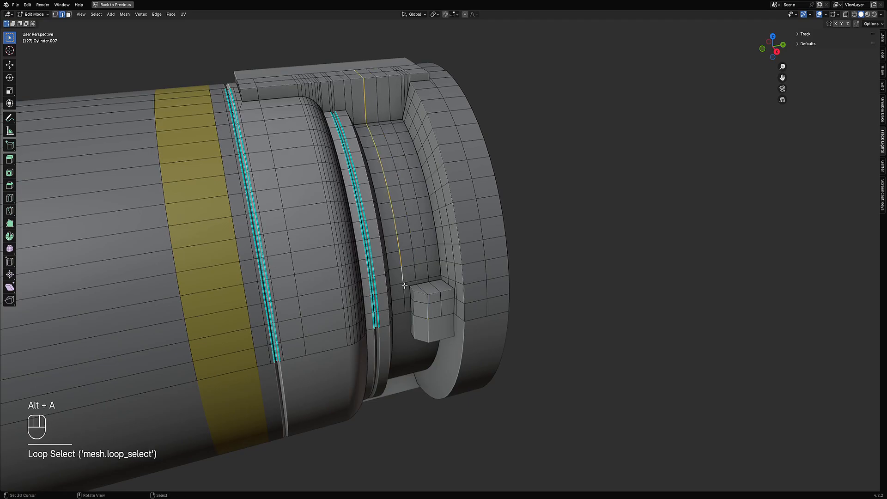
key(alt+a)
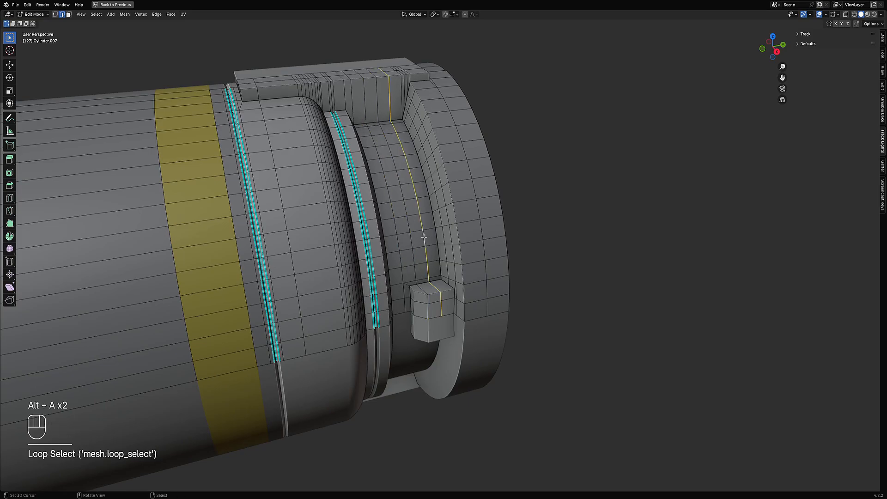
key(ctrl+x)
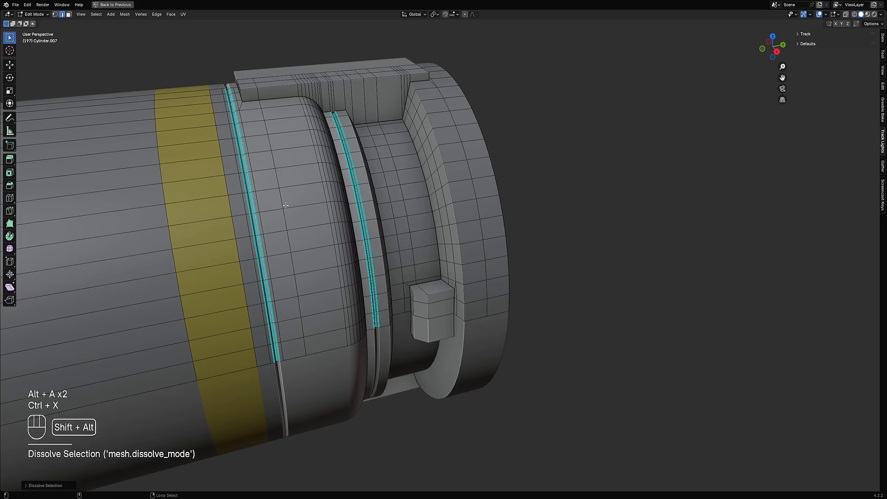
alt+shift+click(280, 199)
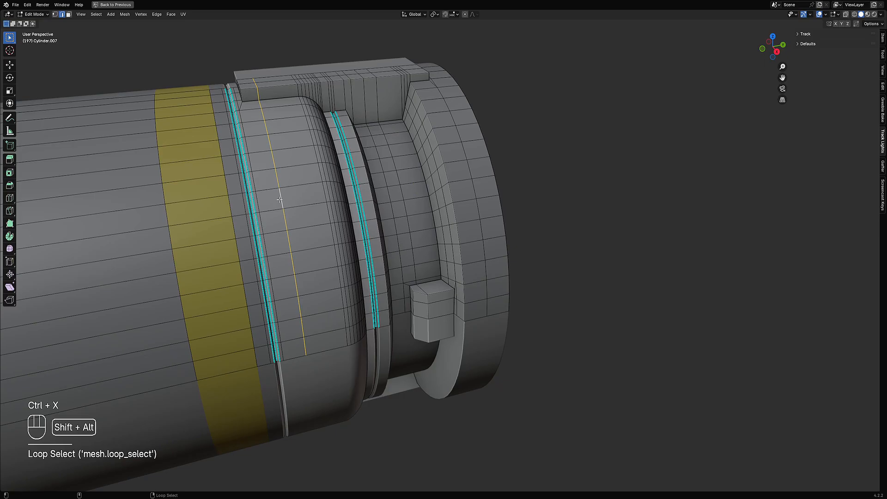
key(ctrl+x)
Select a few lengthwise edge loops of the cylinder and sketch an annotation arc along the end flange's rim in the back view.
middle_drag(325, 208, 419, 208)
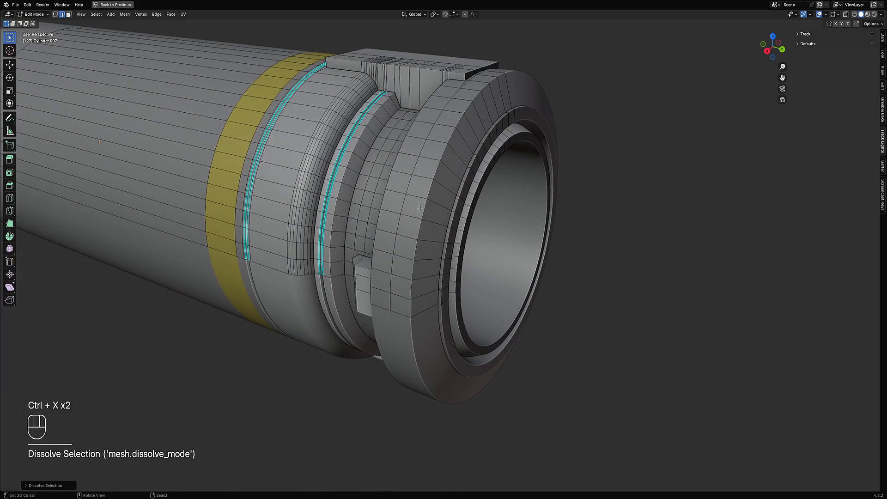
alt+shift+click(415, 197)
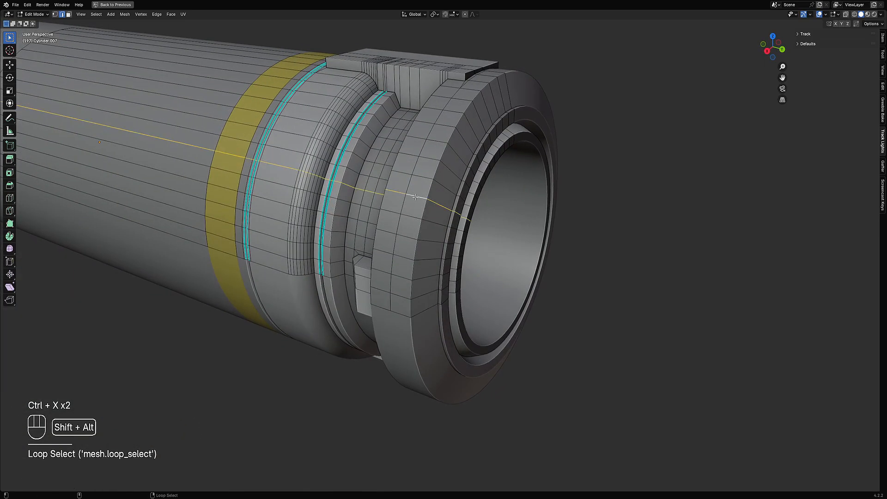
alt+shift+click(435, 139)
alt+middle_drag(436, 139, 463, 125)
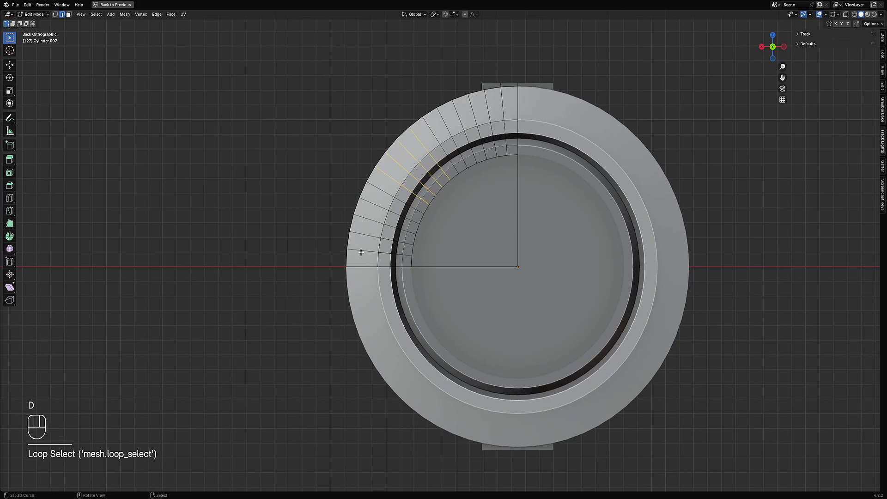
mouse_move(410, 133)
mouse_down()
mouse_move(445, 109)
mouse_move(510, 94)
mouse_up()
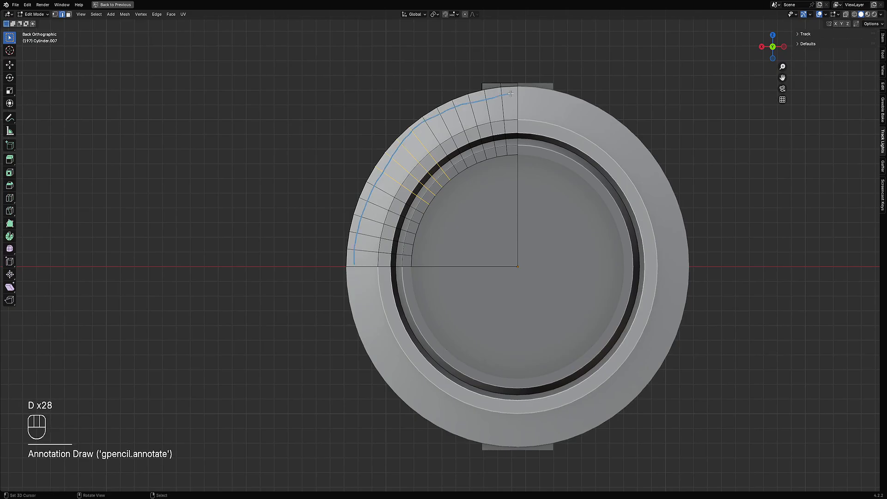
key(alt+a)
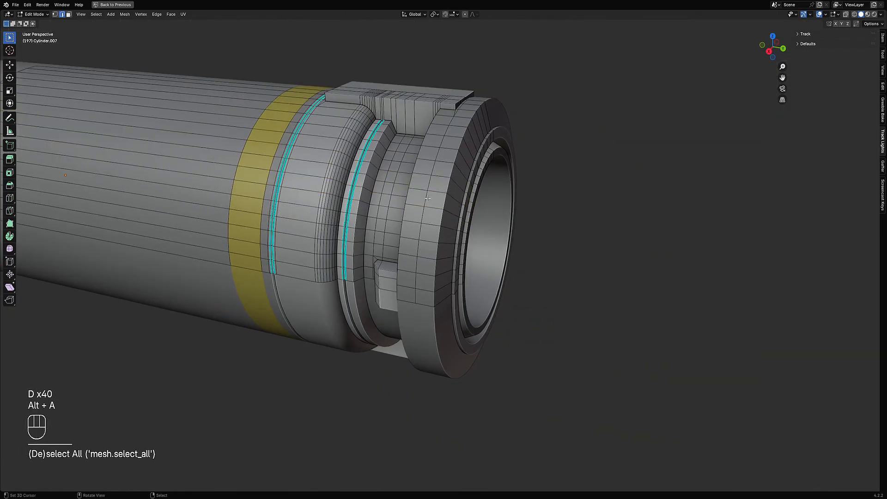
Try a loop cut on the end section of the front cylinder.
middle_drag(428, 198, 475, 286)
scroll(462, 249, up, 3)
middle_drag(421, 232, 463, 189)
key(ctrl+r)
click(422, 254)
click(422, 259)
Try to collapse a short edge on the end's top plate and dissolve the edges next to it.
scroll(488, 216, up, 5)
key(1)
key(alt+a)
key(2)
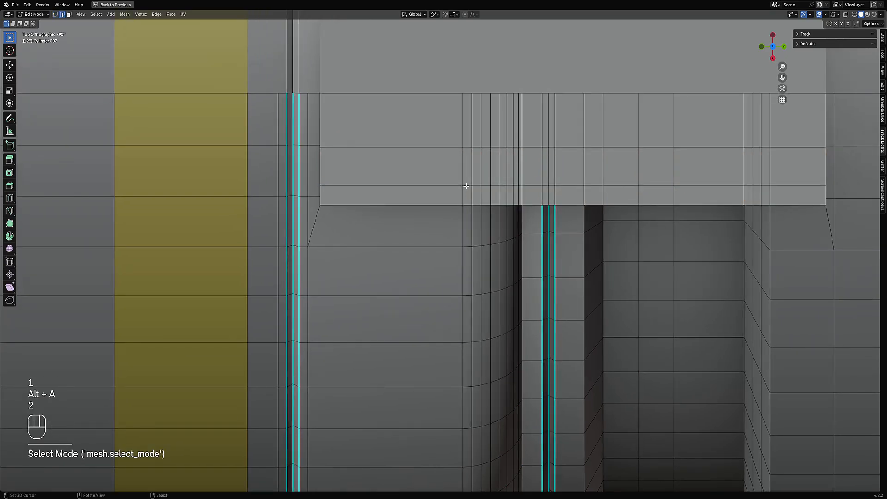
click(465, 186)
key(x)
click(478, 187)
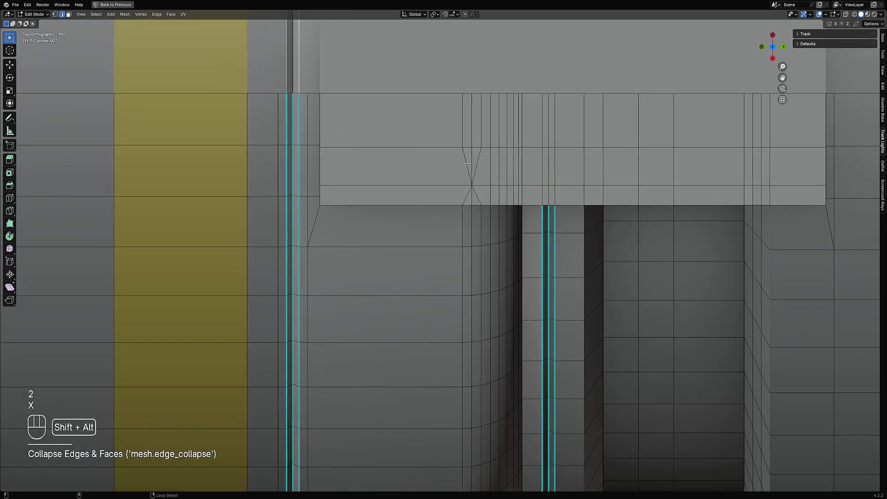
alt+shift+click(475, 164)
key(ctrl+x)
click(471, 199)
key(ctrl+x)
middle_drag(470, 199, 495, 175)
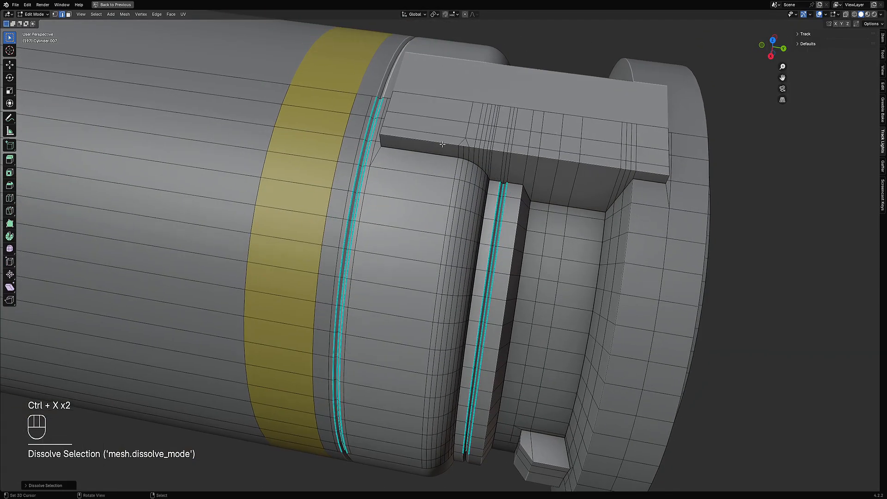
key(ctrl+z)
key(ctrl+z)
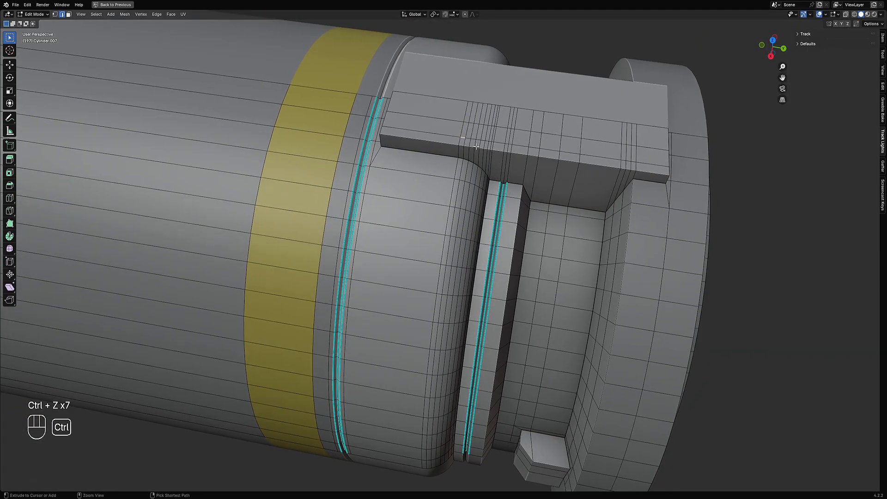
Finish editing the front cylinder and reveal all hidden objects in the scene.
key(alt+h)
key(Tab)
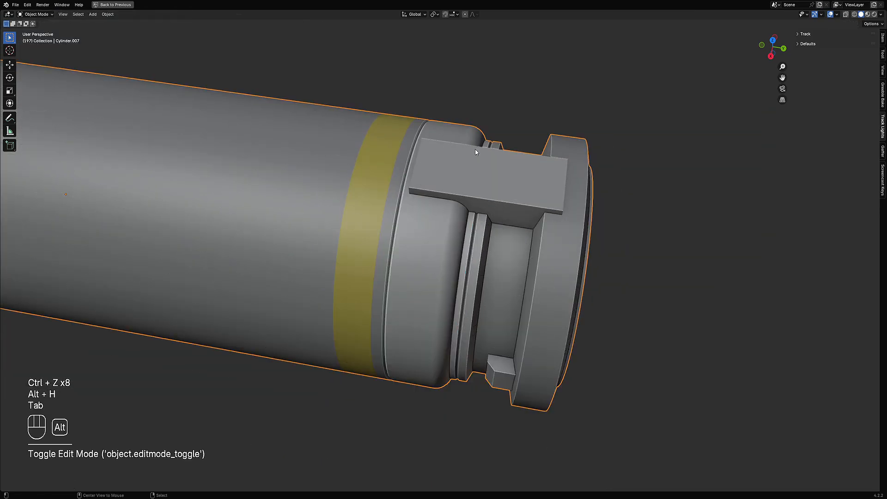
key(alt+h)
key(alt+a)
Examine the mesh topology of the detailed cover panels around the front cylinder's end in Edit Mode.
key(Tab)
key(Tab)
key(Tab)
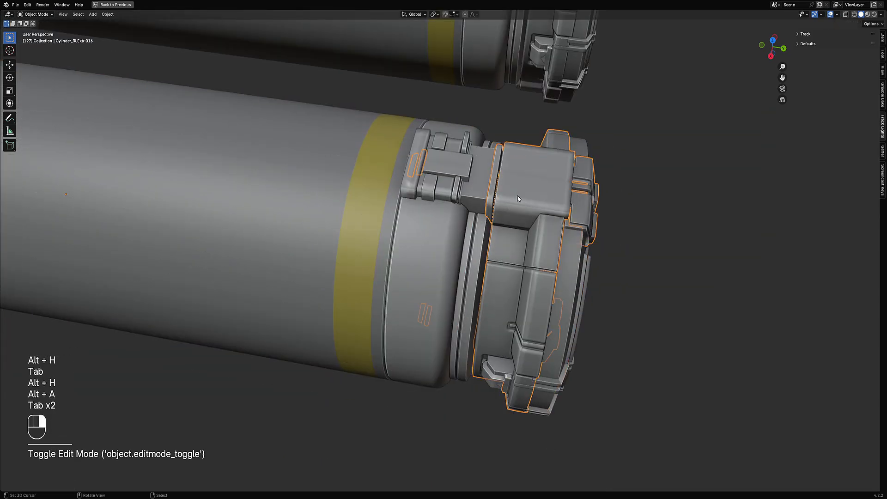
middle_drag(530, 204, 532, 186)
key(Tab)
key(Tab)
key(Tab)
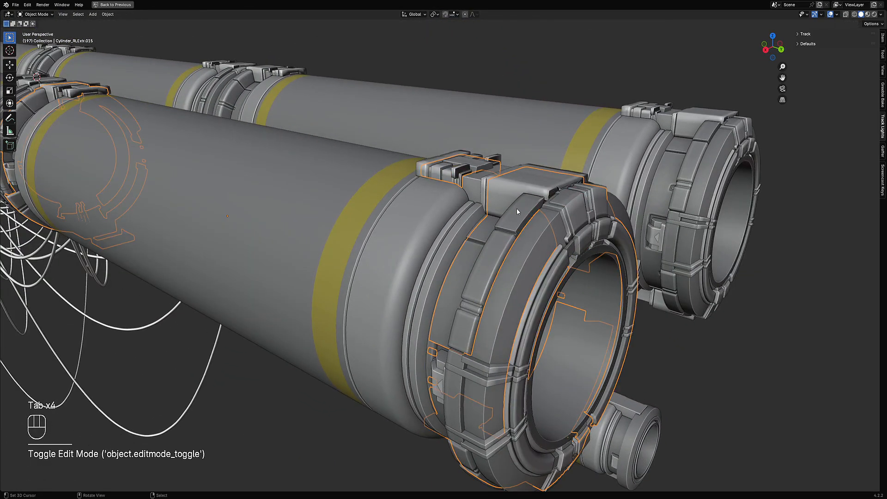
key(Tab)
key(Tab)
click(531, 194)
key(Tab)
middle_drag(531, 194, 529, 163)
key(Tab)
right_click(528, 164)
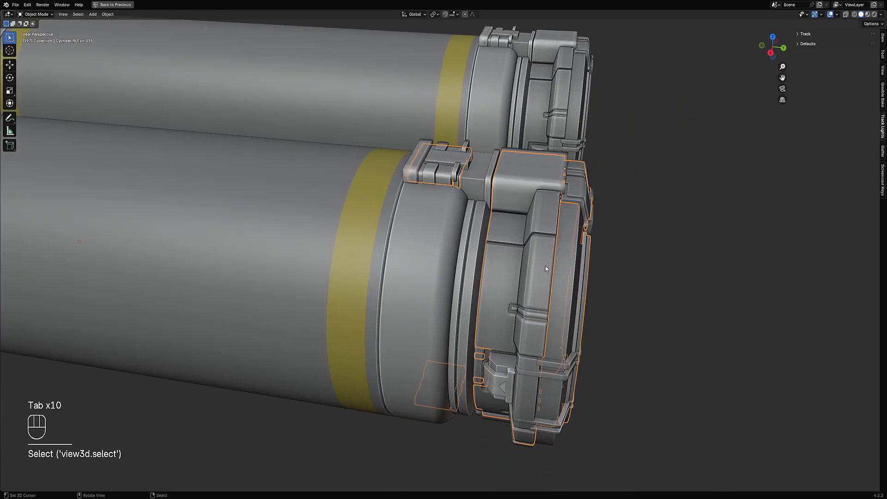
key(Tab)
middle_drag(545, 265, 550, 150)
key(Tab)
Try Un-Subdivide on the whole mesh of the cover panel on the underside of the front cylinder's end.
right_click(585, 393)
key(Tab)
middle_drag(580, 342, 584, 225)
scroll(483, 314, down, 1)
key(alt+a)
key(a)
key(ctrl+e)
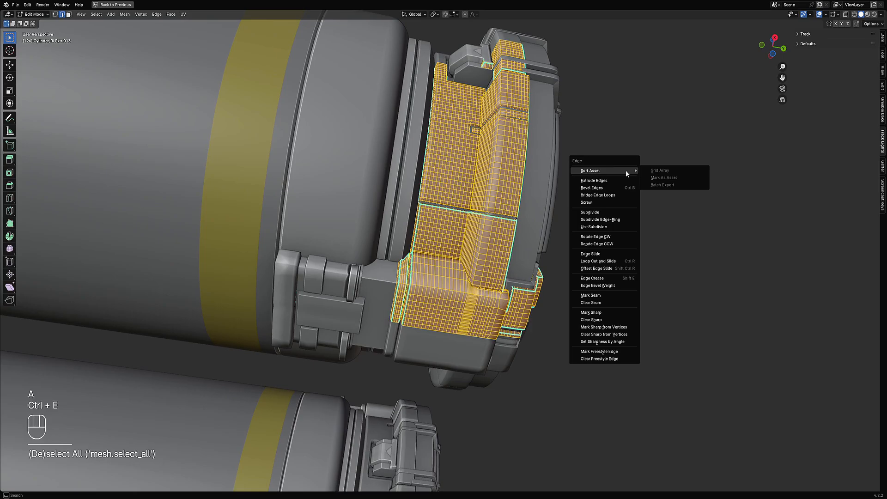
click(613, 227)
mouse_move(613, 225)
middle_down()
mouse_move(610, 251)
mouse_move(600, 219)
middle_up()
Compare Un-Subdivide results up to 4 iterations with overlays hidden, undo the operation, and restore the overlays.
key(shift+alt+z)
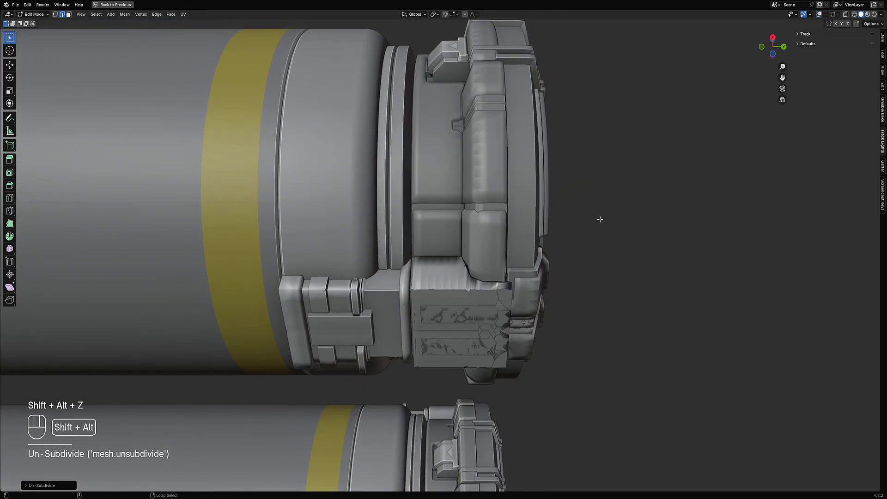
key(F9)
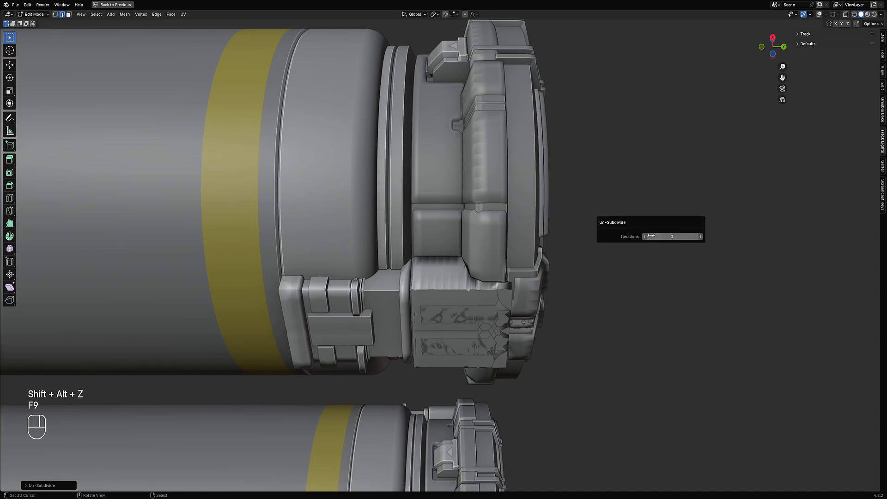
ctrl+scroll(651, 236, up, 1)
ctrl+scroll(656, 236, up, 1)
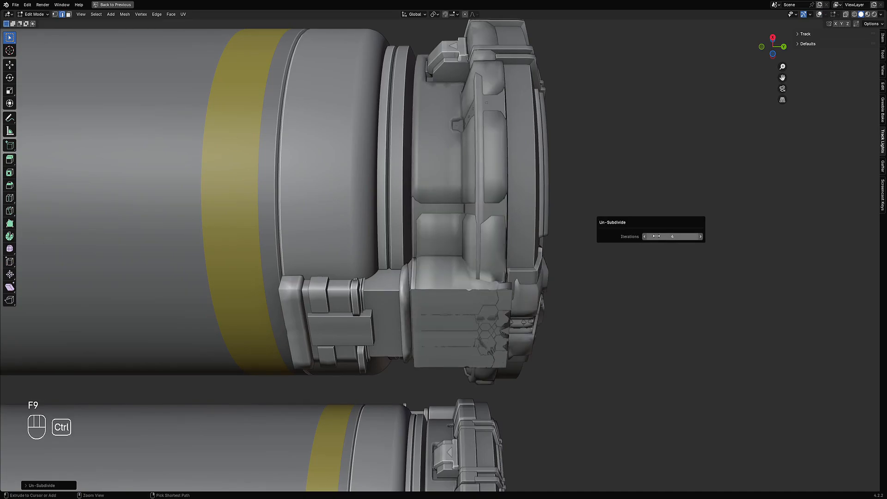
ctrl+scroll(656, 236, down, 2)
middle_drag(657, 237, 543, 187)
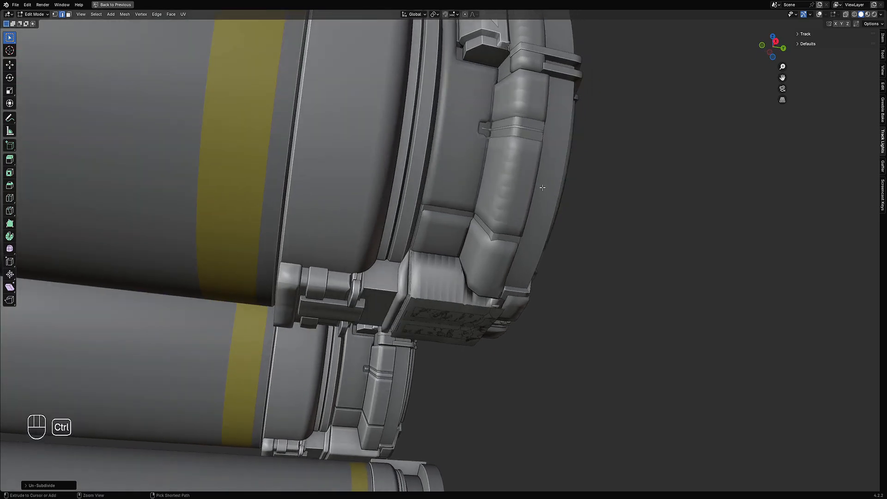
key(ctrl+z)
key(Tab)
key(shift+alt+z)
key(Tab)
Un-subdivide the cover panel's mesh again, check its shading in Object Mode, and undo it.
key(ctrl+e)
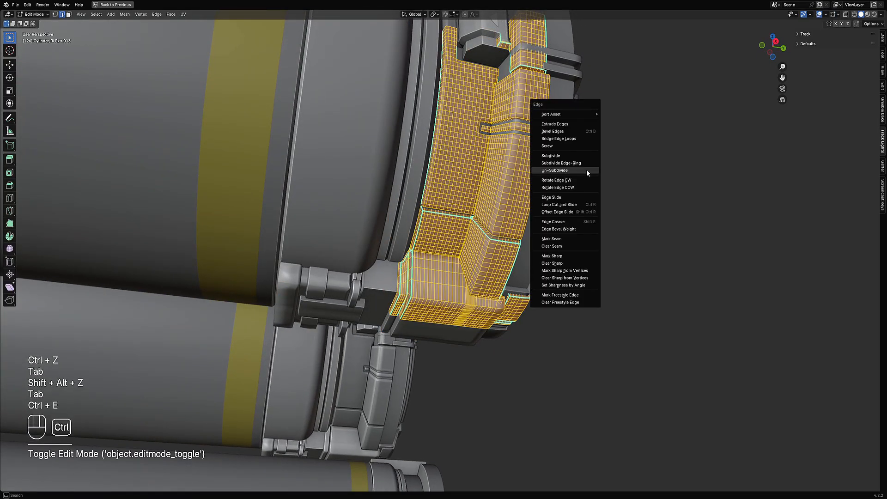
click(587, 169)
key(Tab)
scroll(580, 202, down, 3)
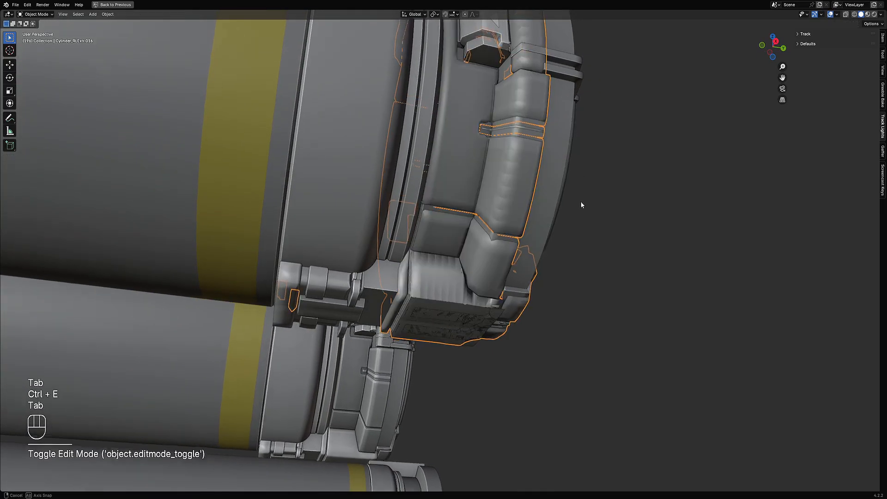
middle_drag(581, 201, 584, 239)
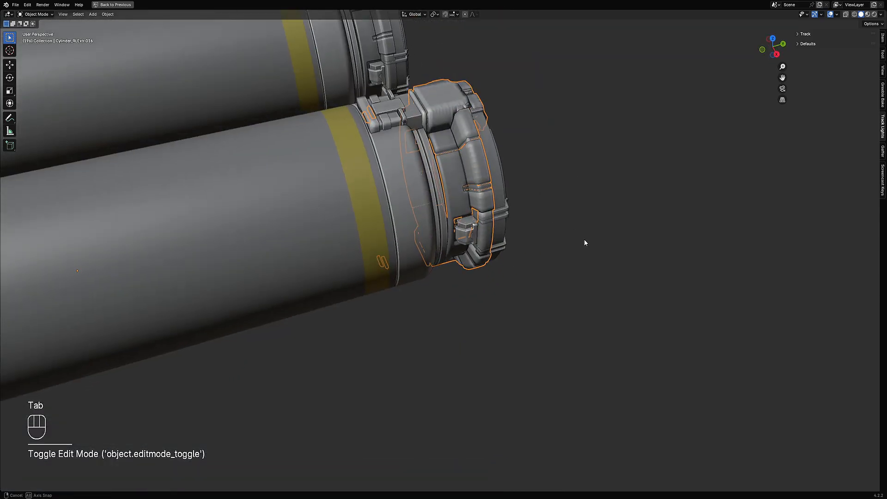
scroll(583, 230, up, 5)
key(ctrl+z)
key(ctrl+z)
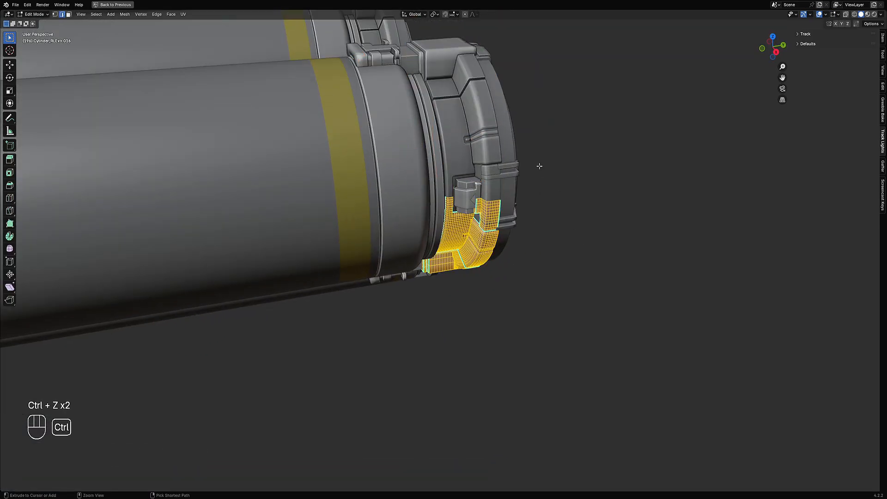
Apply Limited Dissolve to the cover panel's whole mesh with All Boundaries enabled.
middle_drag(539, 164, 548, 230)
scroll(548, 217, up, 4)
key(x)
click(544, 196)
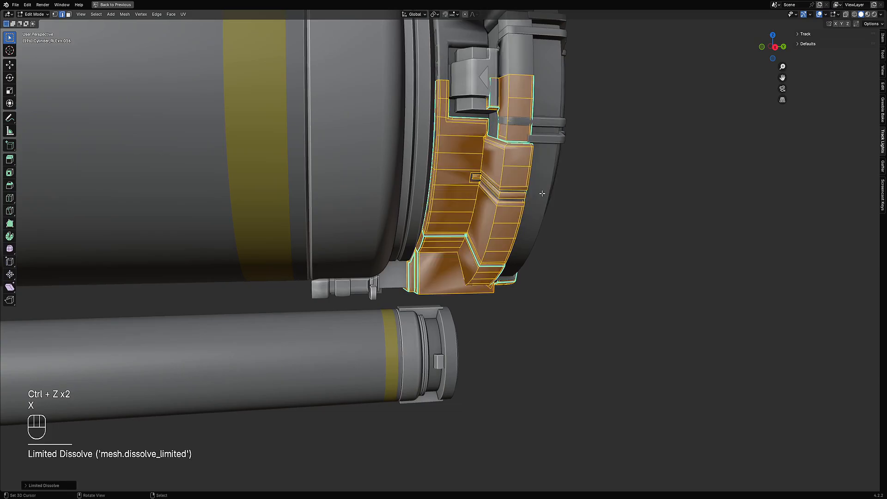
mouse_move(555, 199)
middle_down()
mouse_move(580, 220)
mouse_move(564, 194)
middle_up()
key(F10)
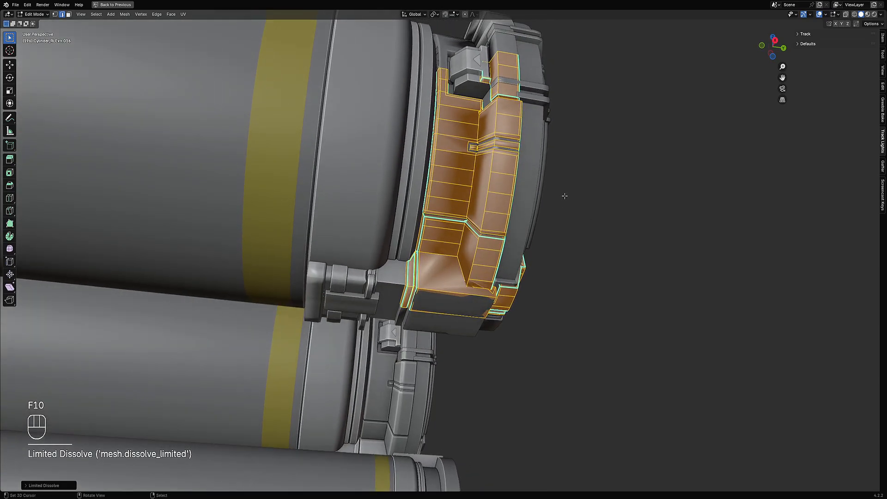
key(F9)
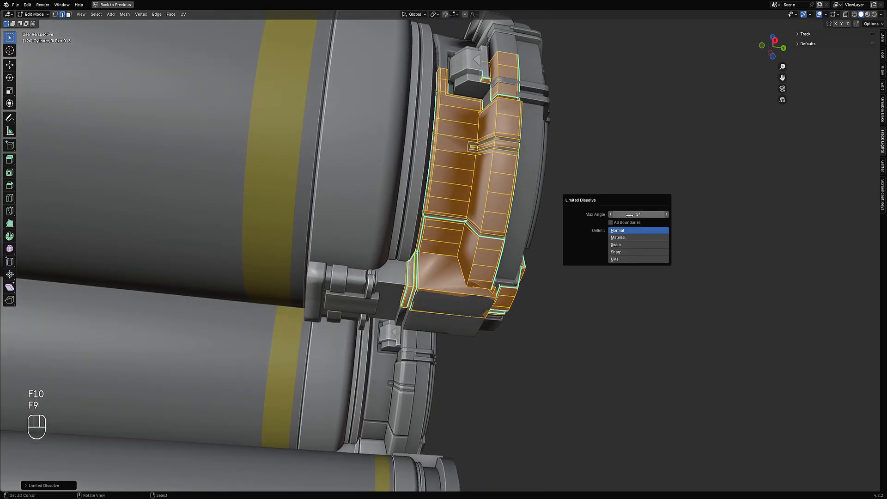
click(628, 222)
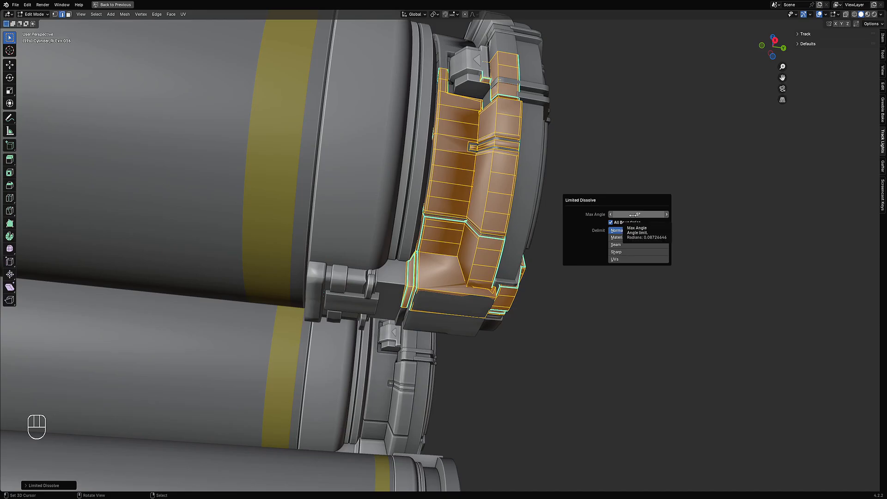
key(Tab)
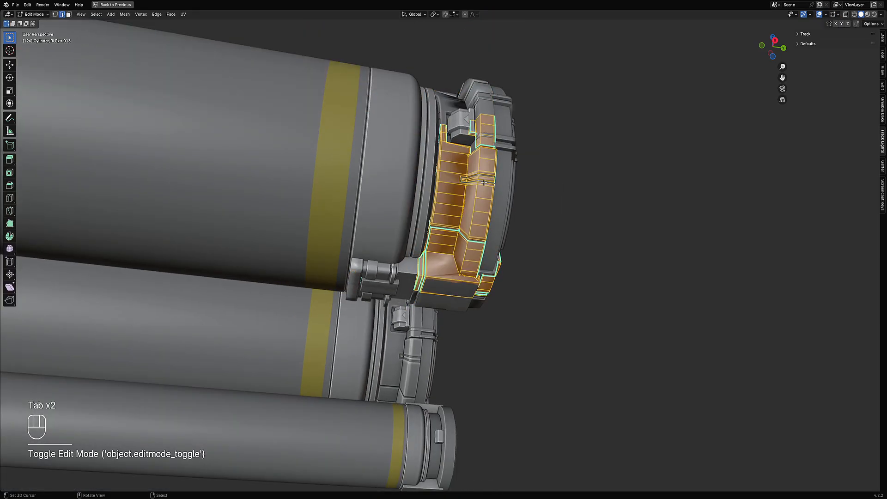
Try triangulating the long curved face between the cover panel's ridge and its corner seam.
middle_drag(484, 183, 527, 216)
key(alt+a)
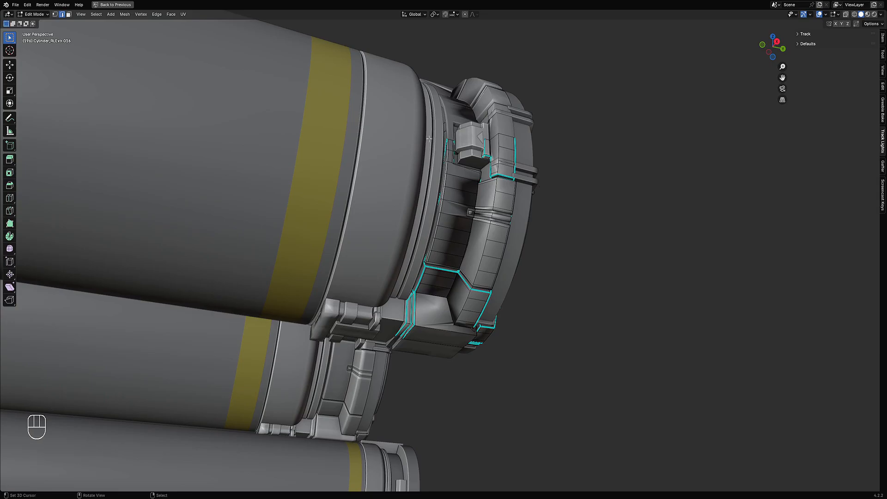
scroll(521, 210, up, 3)
middle_drag(522, 217, 508, 232)
click(513, 236)
key(3)
key(ctrl+t)
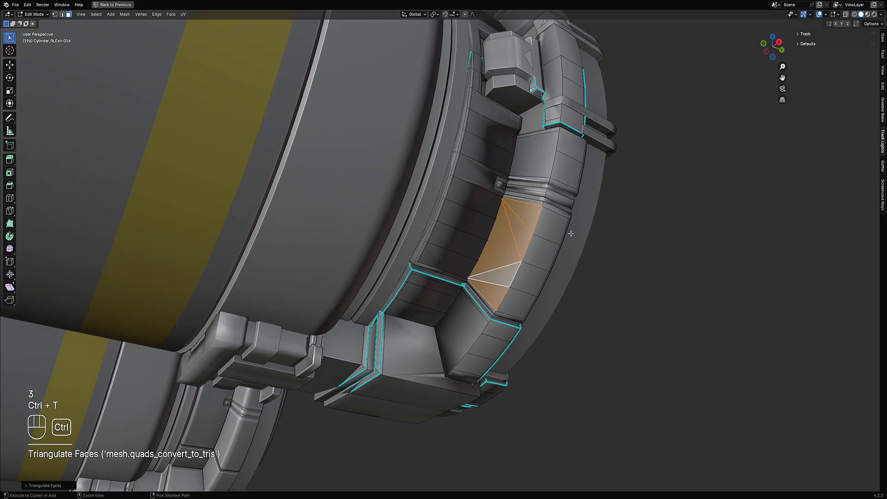
key(ctrl+z)
key(1)
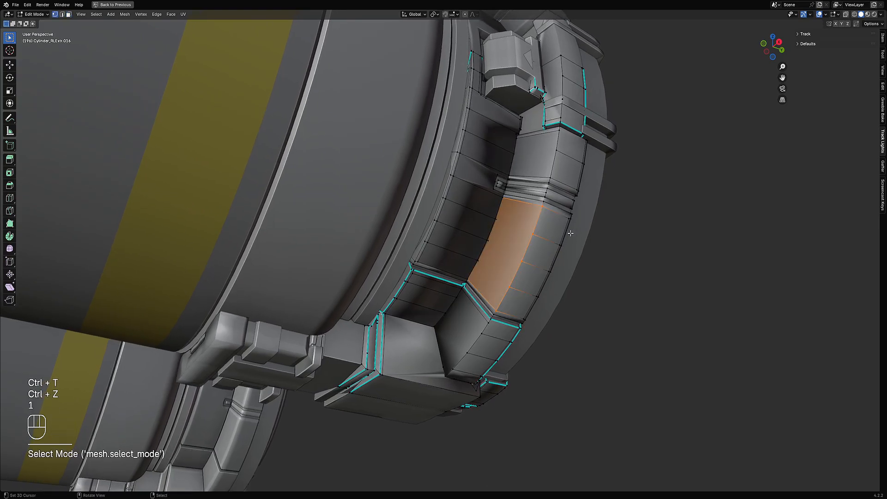
key(alt+a)
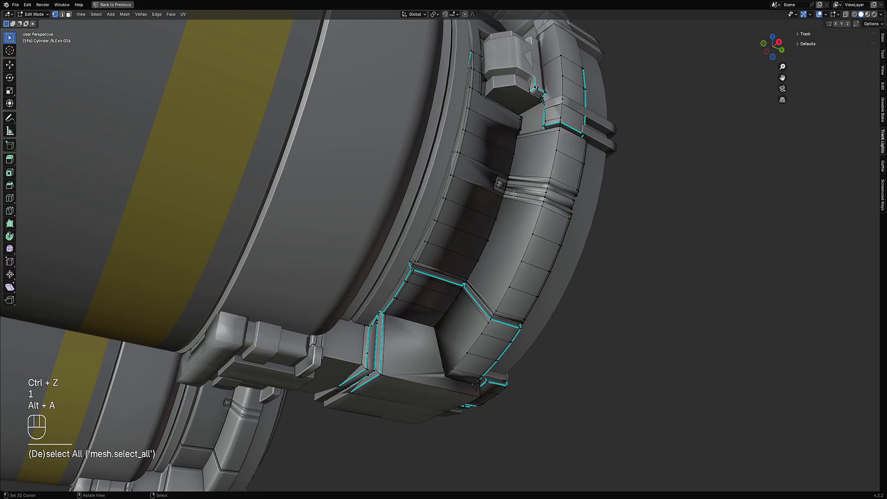
Triangulate the narrow neck face beside the small latch block and check the cover panel's shading in Object Mode.
key(3)
mouse_move(512, 224)
middle_down()
mouse_move(488, 204)
mouse_move(505, 216)
middle_up()
click(505, 217)
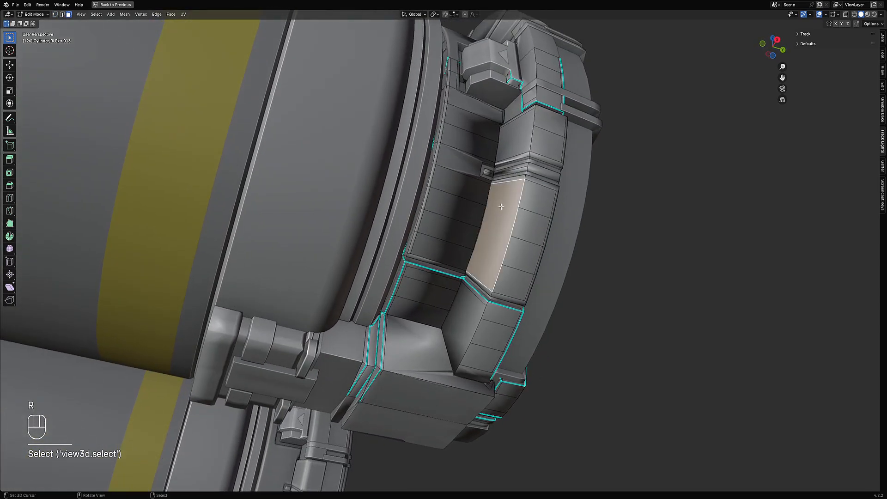
click(462, 95)
key(ctrl+t)
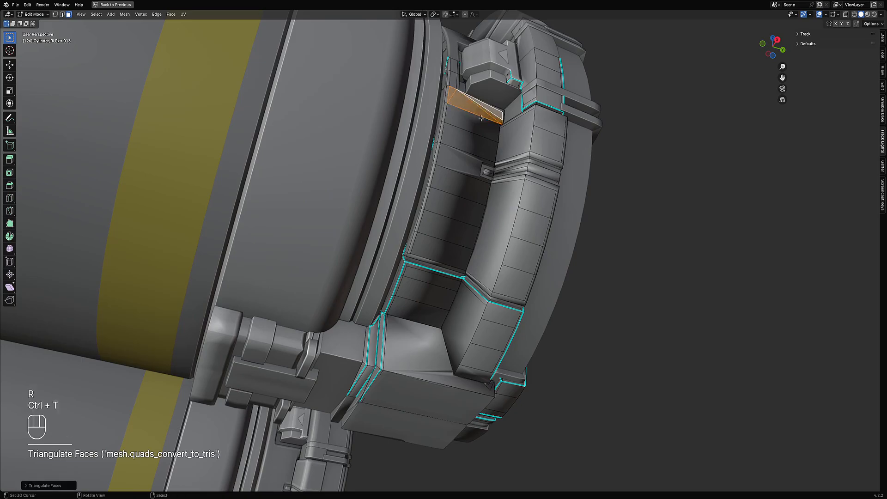
key(Tab)
middle_drag(462, 94, 517, 199)
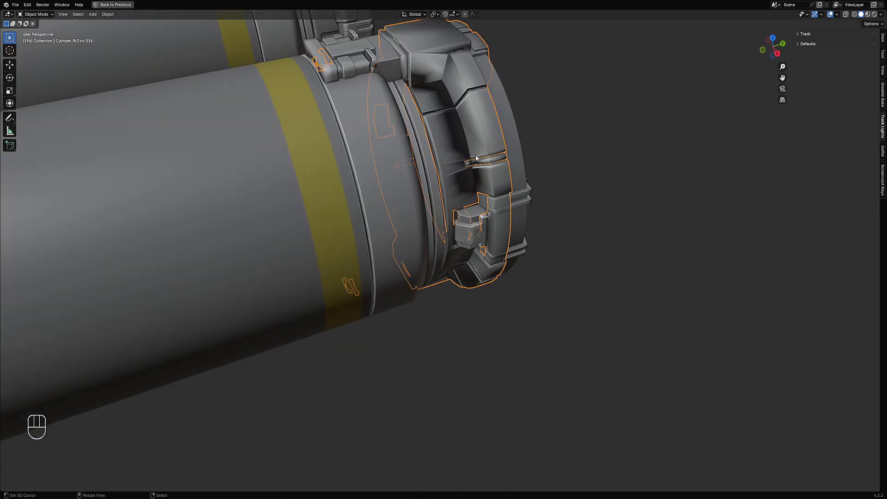
key(Tab)
middle_drag(478, 163, 511, 172)
key(Tab)
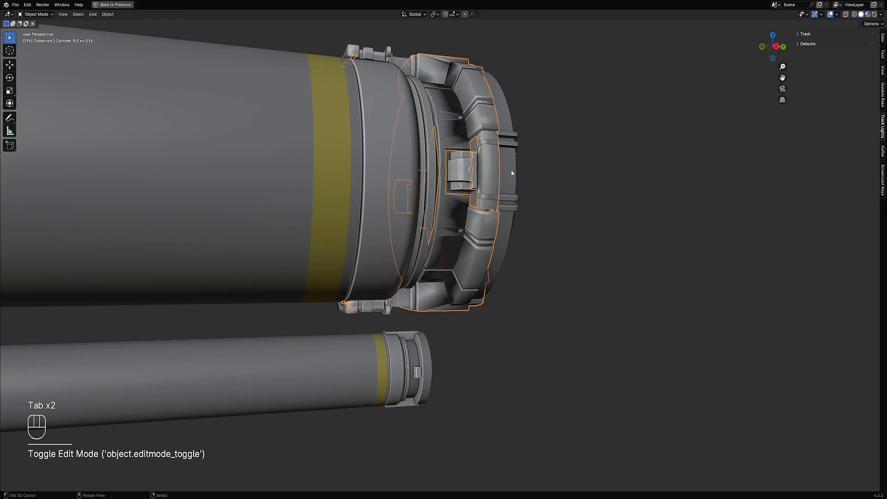
Undo the triangulation and dissolve edits on the cover panel back to its dense grid mesh.
key(ctrl+z)
key(ctrl+z)
key(ctrl+z)
key(ctrl+z)
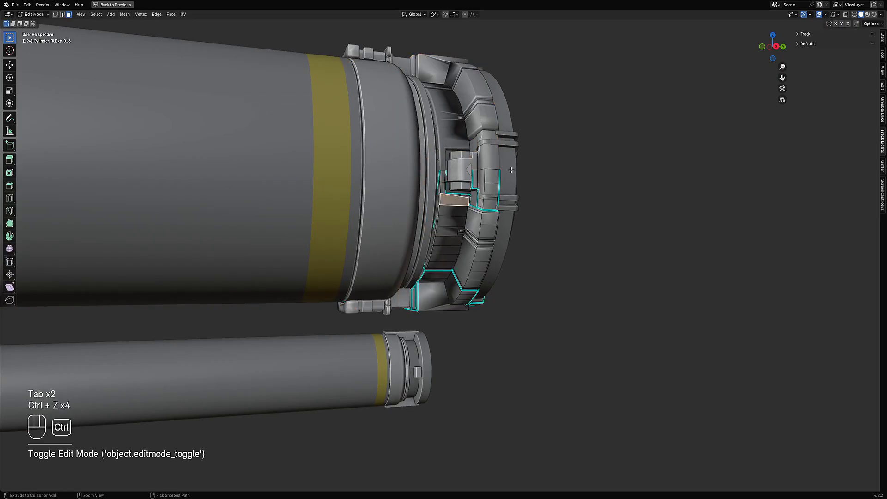
key(ctrl+z)
key(ctrl+z)
key(ctrl+z)
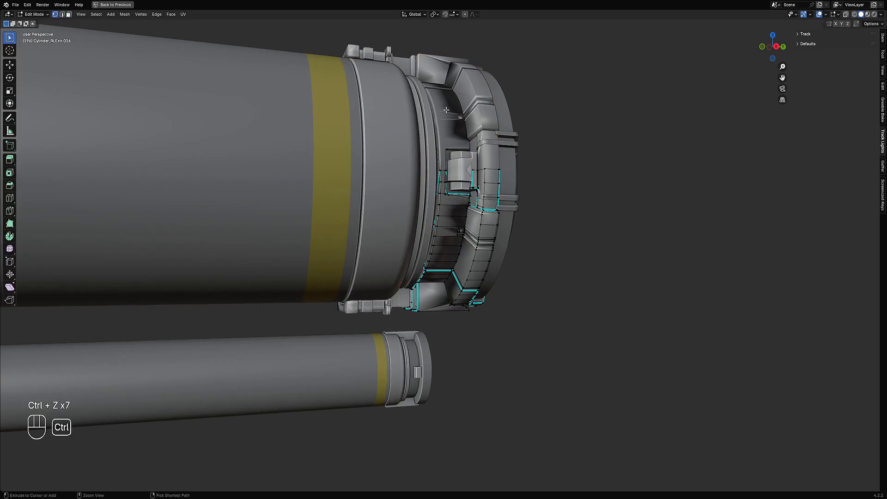
key(ctrl+z)
key(ctrl+z)
key(ctrl+z)
key(ctrl+z)
key(ctrl+z)
key(ctrl+z)
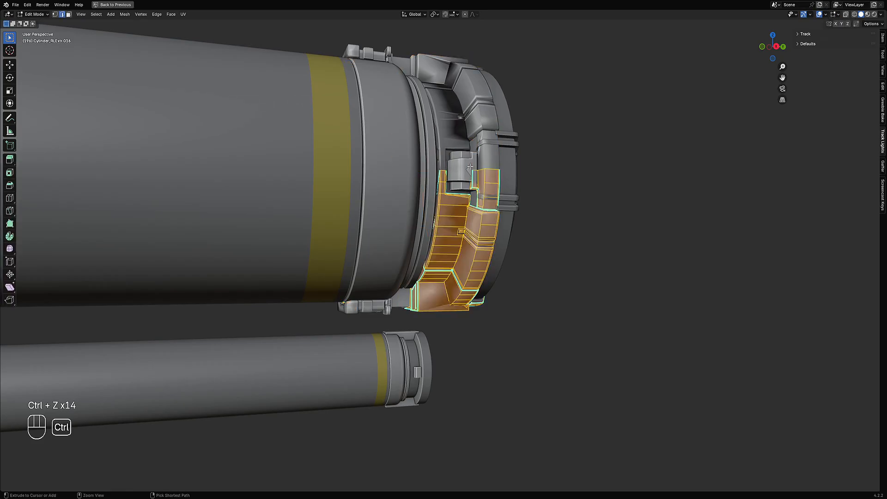
key(ctrl+z)
Try dissolving three lengthwise edge loops on the cover panel's outer face, then undo the attempt.
scroll(470, 166, up, 8)
key(2)
key(alt+a)
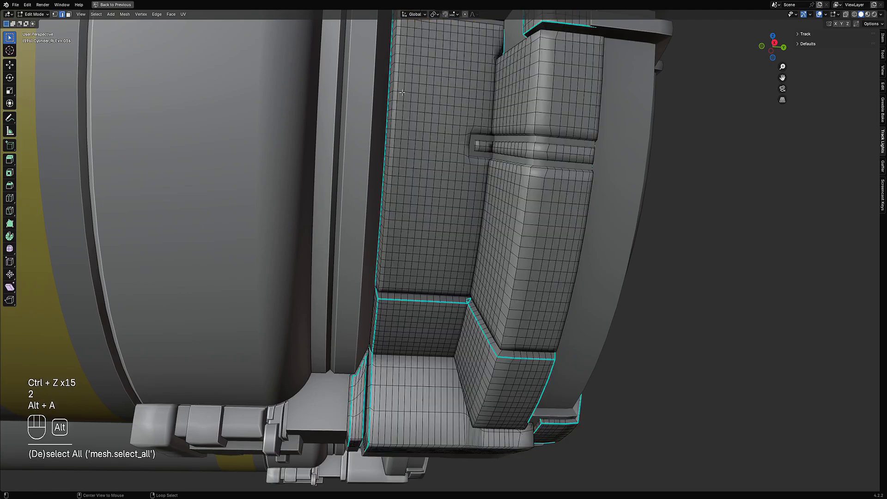
alt+click(402, 92)
middle_drag(402, 92, 423, 174)
key(alt+a)
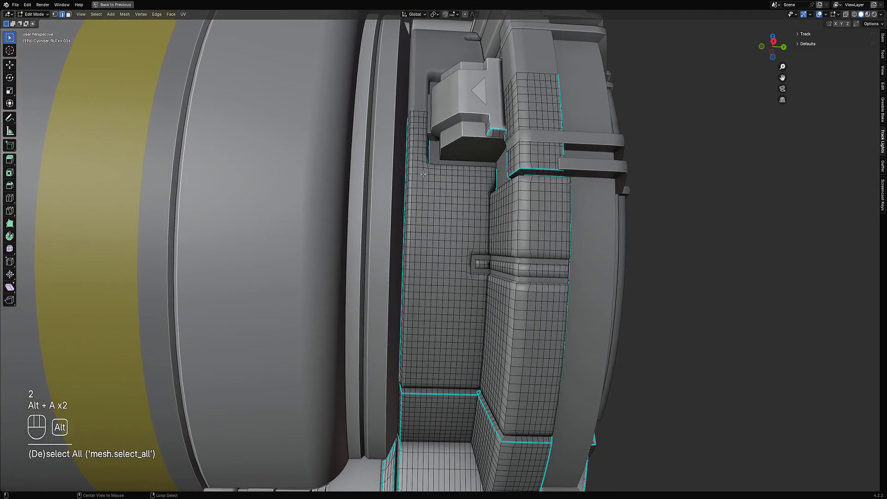
alt+shift+click(425, 170)
key(alt+a)
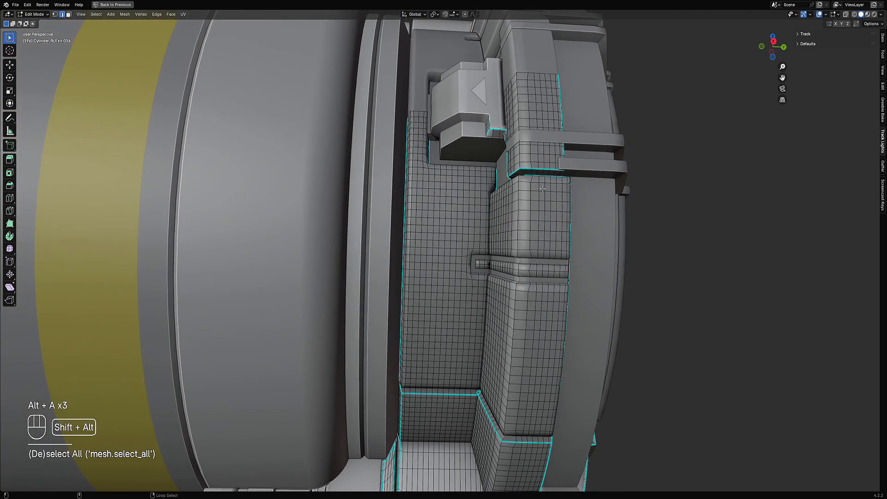
alt+shift+click(542, 188)
alt+shift+click(549, 188)
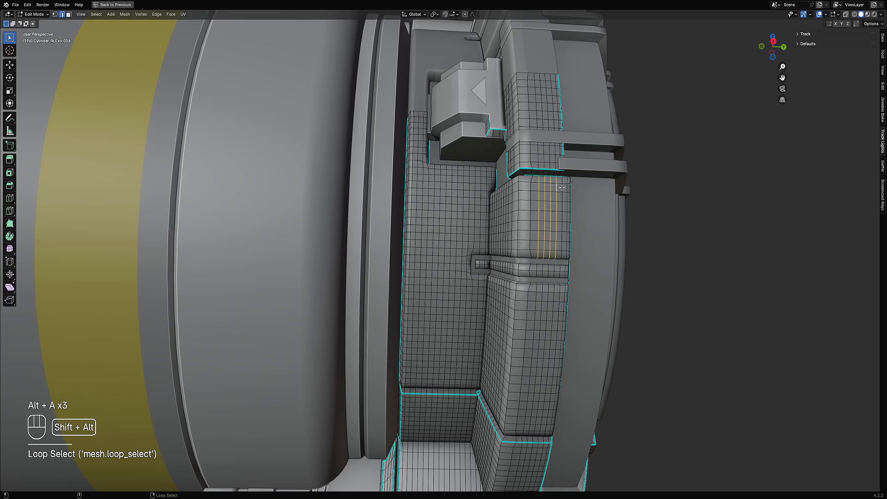
alt+shift+click(562, 187)
key(ctrl+x)
scroll(562, 187, down, 5)
middle_drag(562, 187, 558, 217)
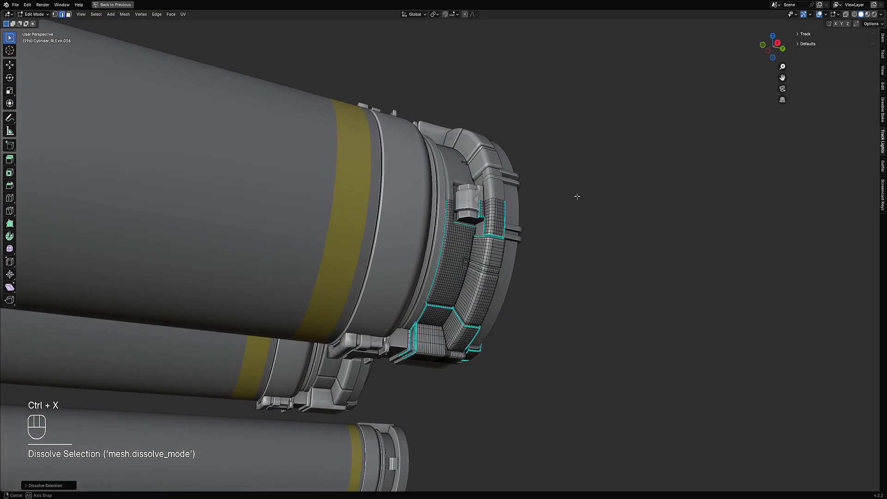
key(ctrl+z)
key(ctrl+z)
shift+middle_drag(483, 284, 546, 256)
scroll(475, 222, up, 4)
key(alt+a)
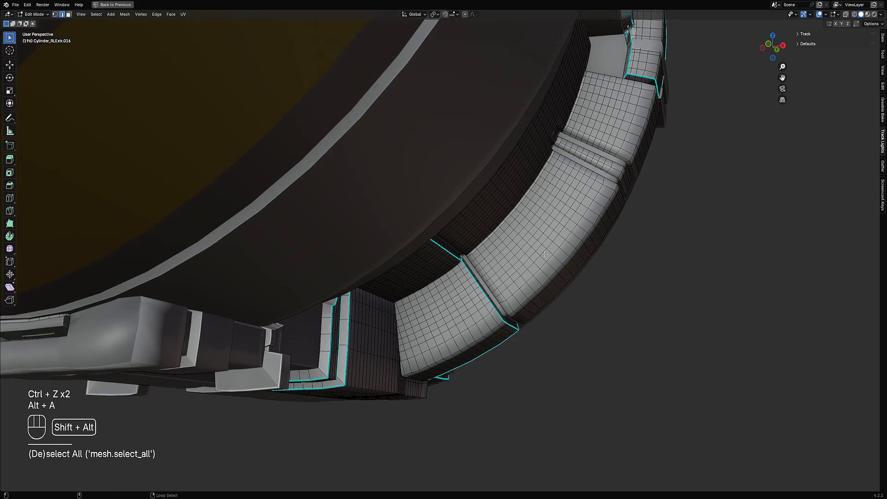
alt+shift+click(543, 252)
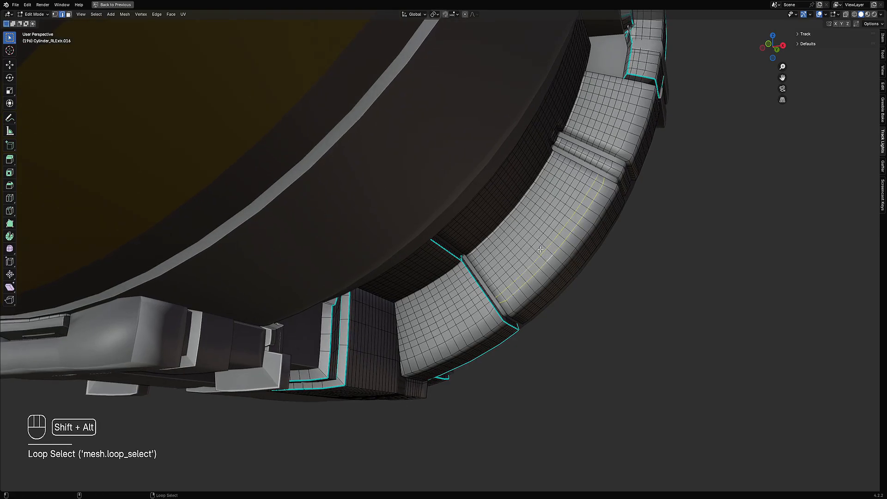
key(alt+a)
click(508, 220)
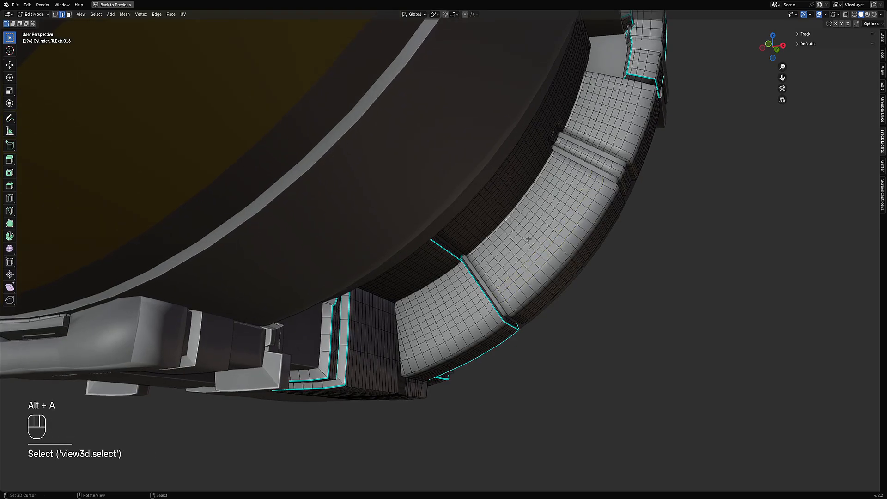
ctrl+shift+click(548, 258)
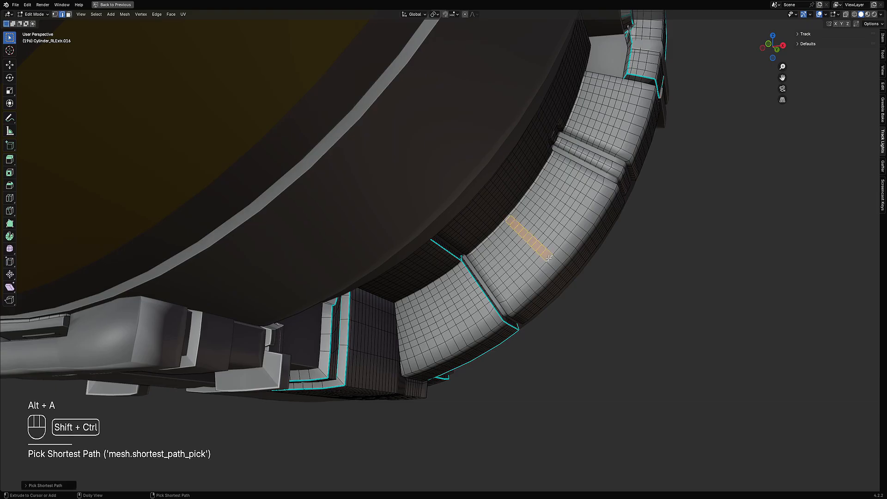
key(alt+a)
Select a row of lengthwise edges across the long curved inner face with Select Next Element, expand them to edge loops, and dissolve them.
shift+click(512, 222)
scroll(514, 223, up, 3)
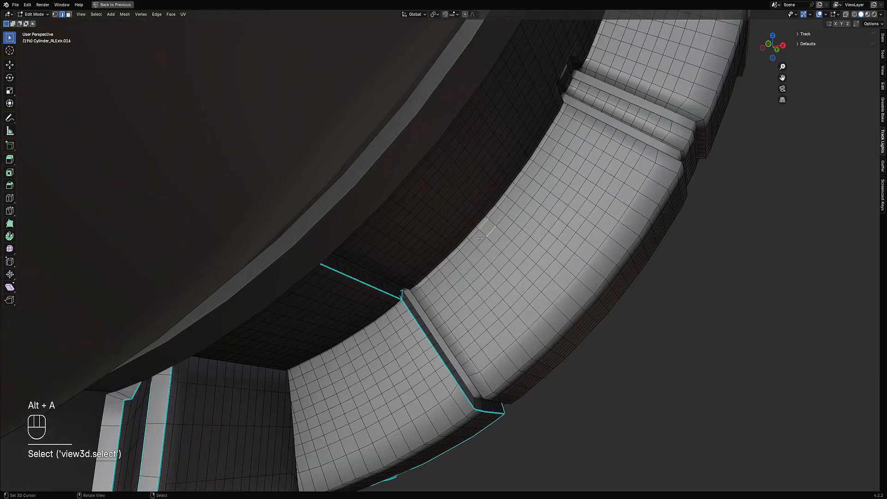
key(alt+a)
shift+click(486, 227)
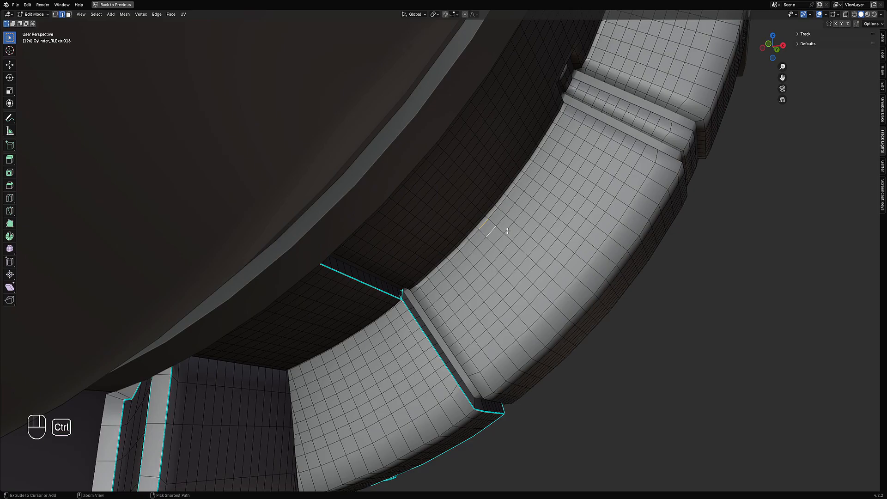
key(ctrl+shift+KP_Add)
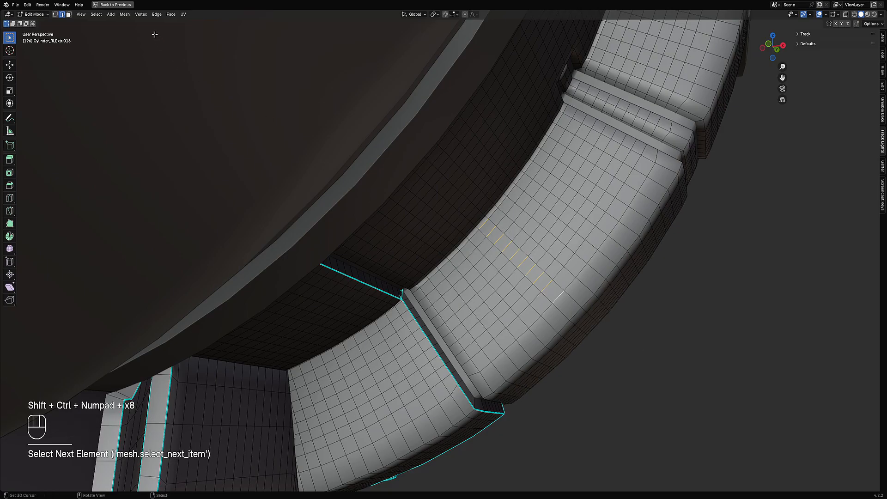
click(96, 14)
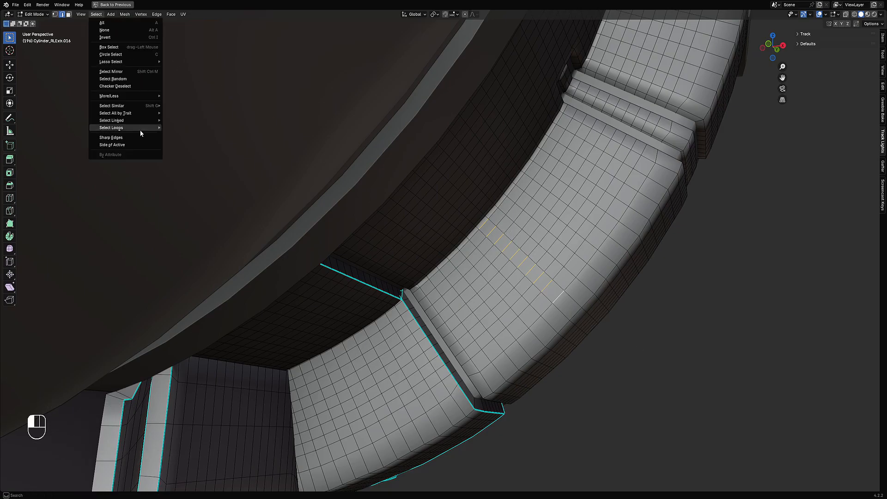
mouse_move(139, 130)
click(202, 127)
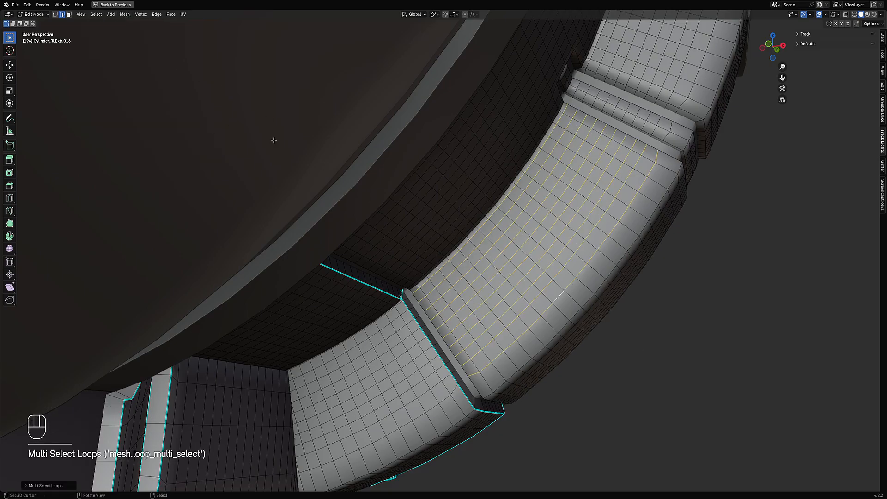
key(ctrl+x)
Add a supporting edge loop along the thinned inner face, close to its rounded ridge.
middle_drag(274, 140, 593, 181)
key(Tab)
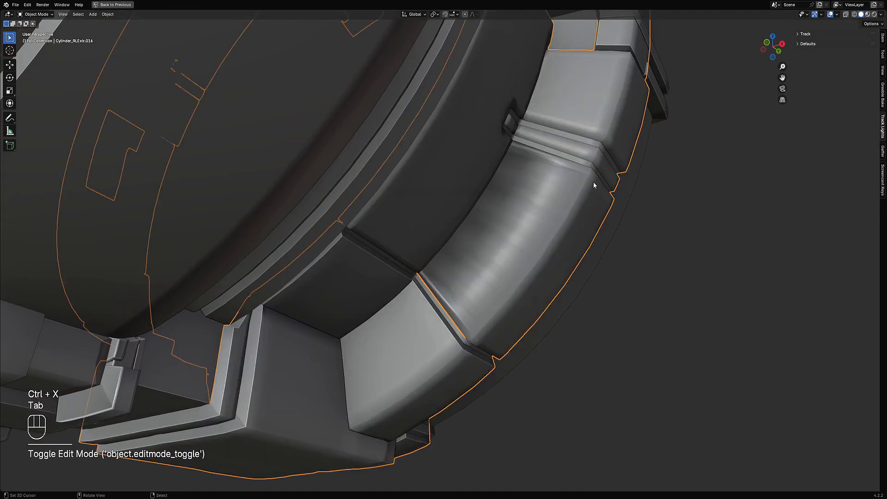
key(Tab)
key(ctrl+r)
click(581, 185)
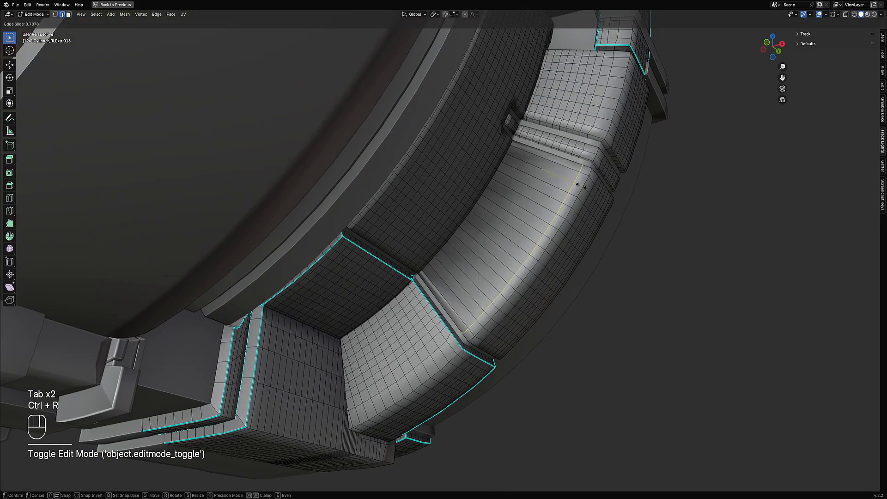
click(581, 185)
key(ctrl+r)
Examine the thinned inner face's shading in Object Mode and its edge flow in Edit Mode.
key(Tab)
middle_drag(519, 148, 561, 223)
key(Tab)
key(alt+a)
scroll(512, 209, up, 3)
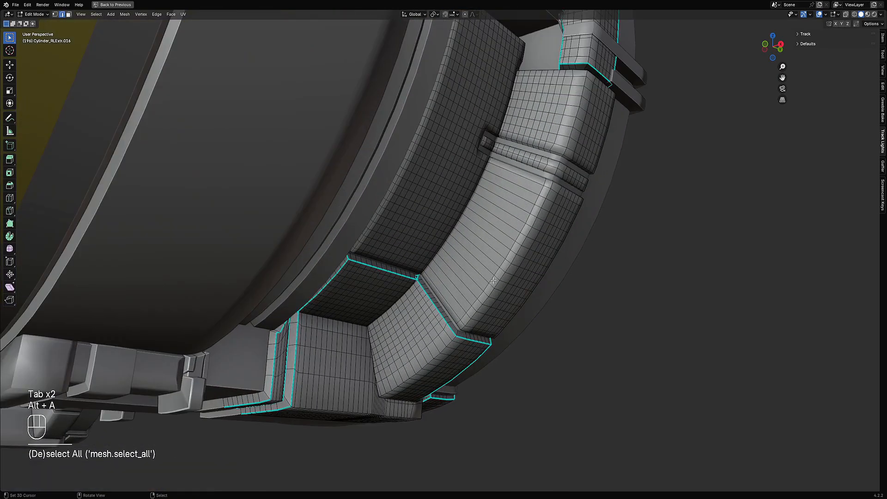
middle_drag(493, 281, 541, 177)
key(Tab)
scroll(484, 280, down, 2)
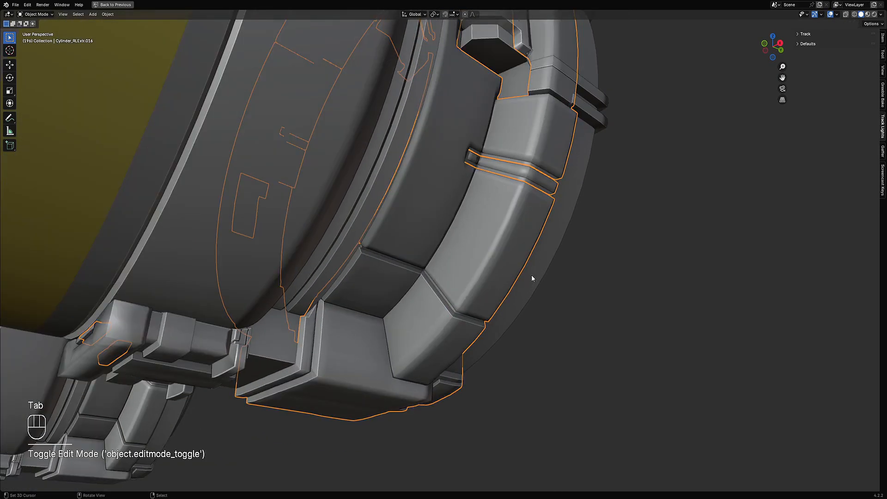
key(Tab)
Select the row of lengthwise edges at the end of the adjoining outer face, expand them to edge loops, and dissolve them.
middle_drag(532, 276, 422, 253)
scroll(490, 245, up, 2)
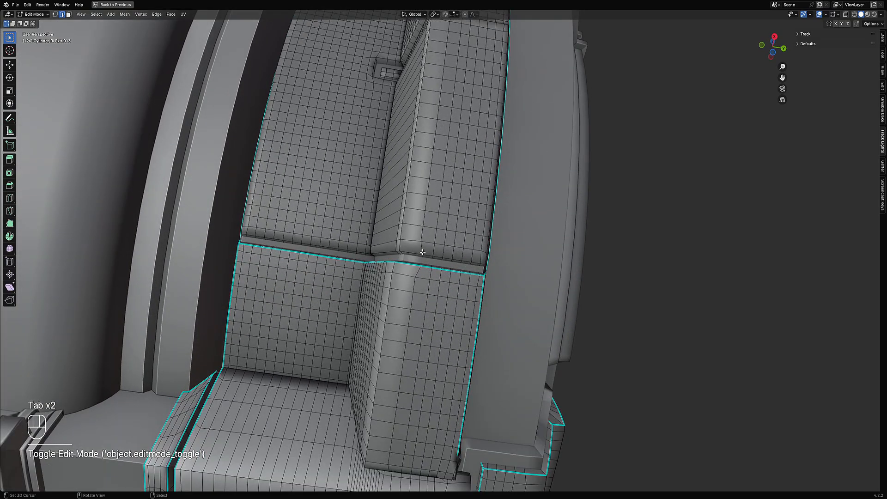
click(422, 249)
key(shift)
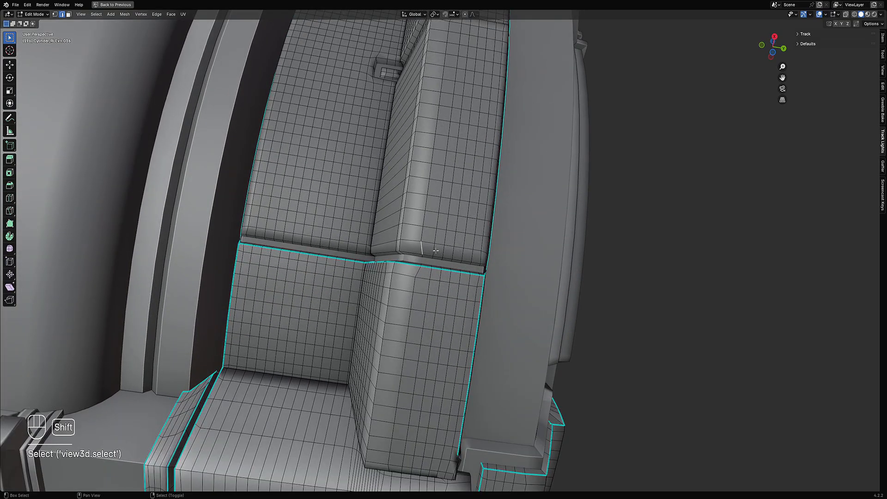
shift+click(434, 250)
key(ctrl+shift+KP_Add)
key(ctrl+shift+KP_Add)
key(ctrl+shift+KP_Add)
key(ctrl+shift+KP_Add)
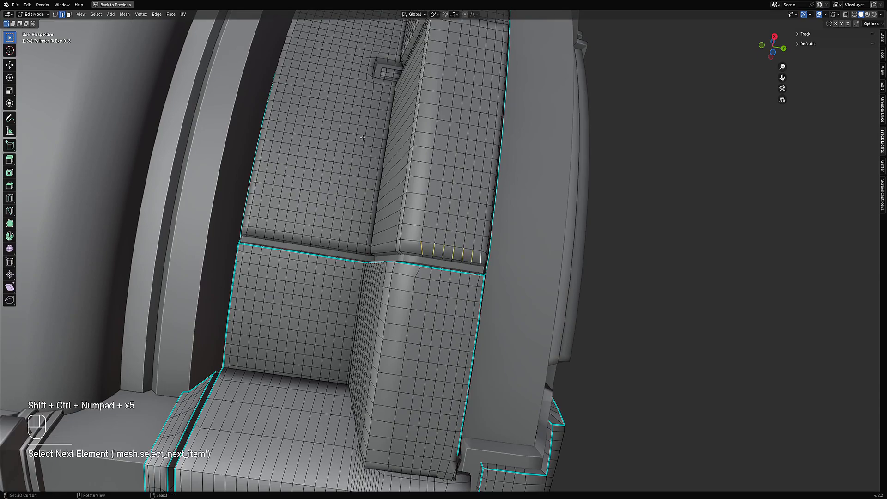
key(F3)
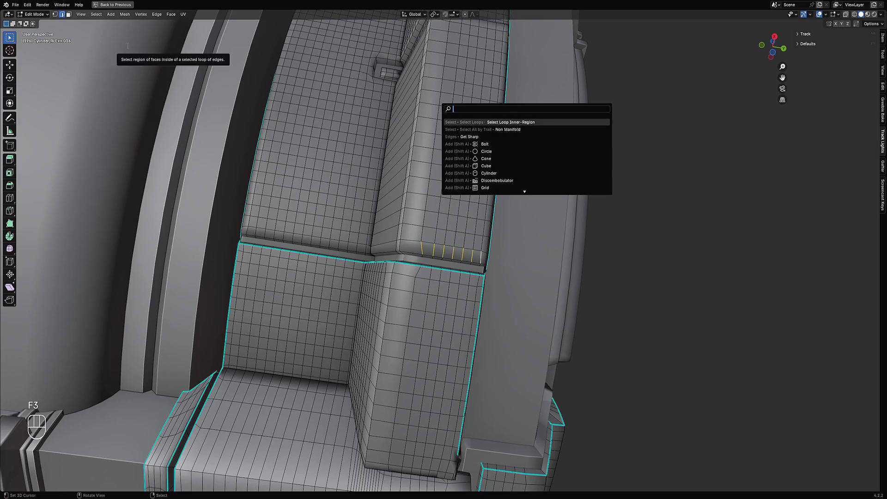
click(96, 13)
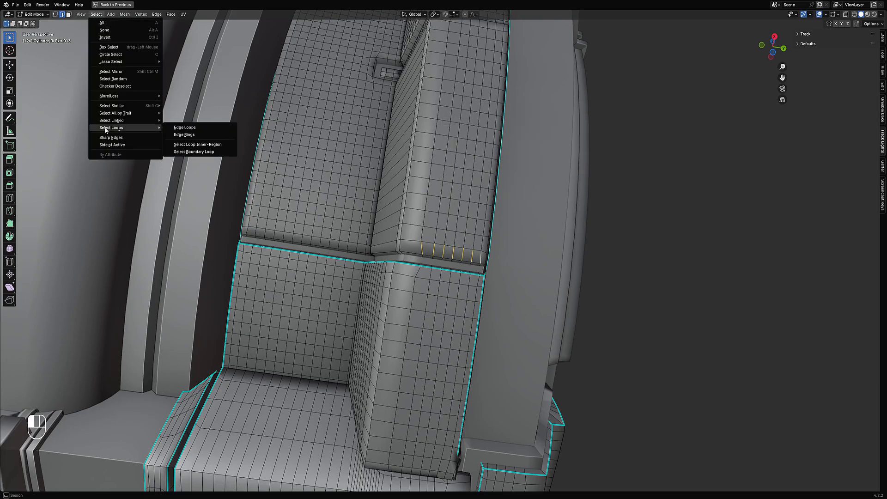
mouse_move(111, 127)
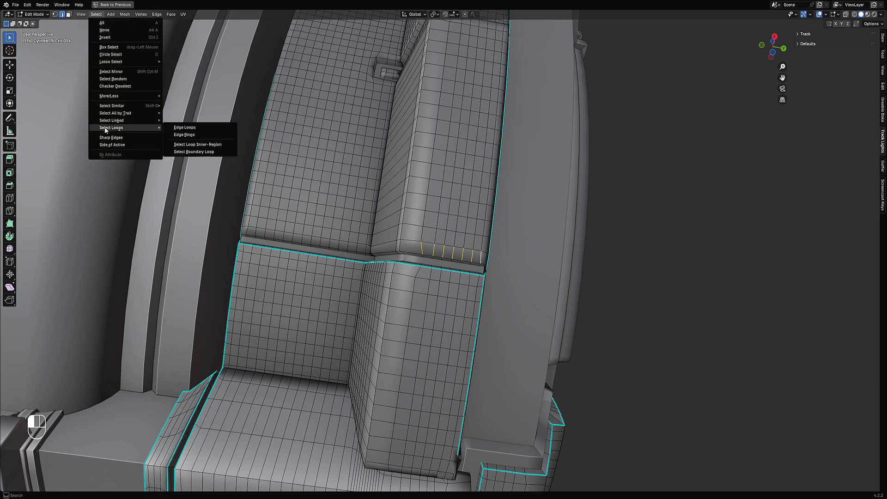
click(185, 128)
key(ctrl+z)
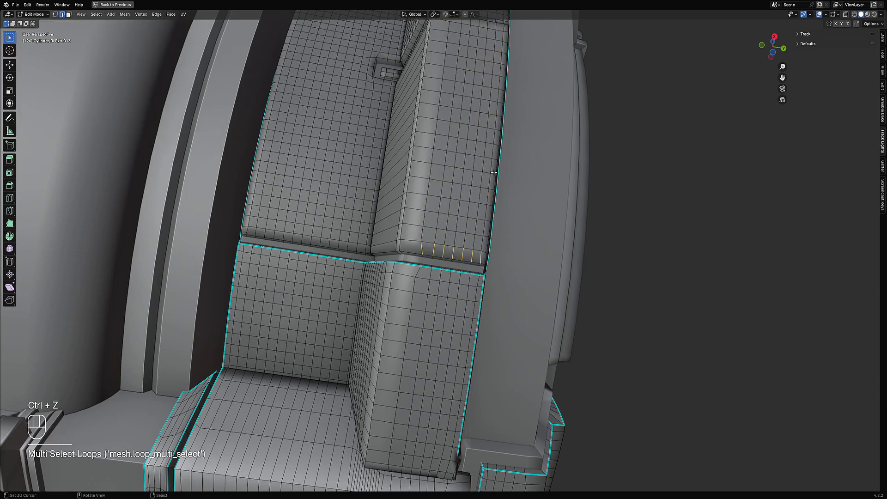
key(F3)
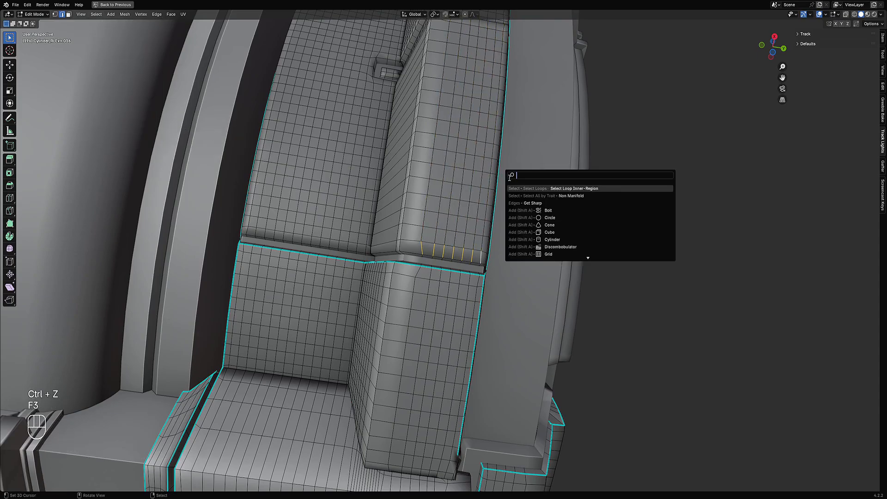
text(edge loops)
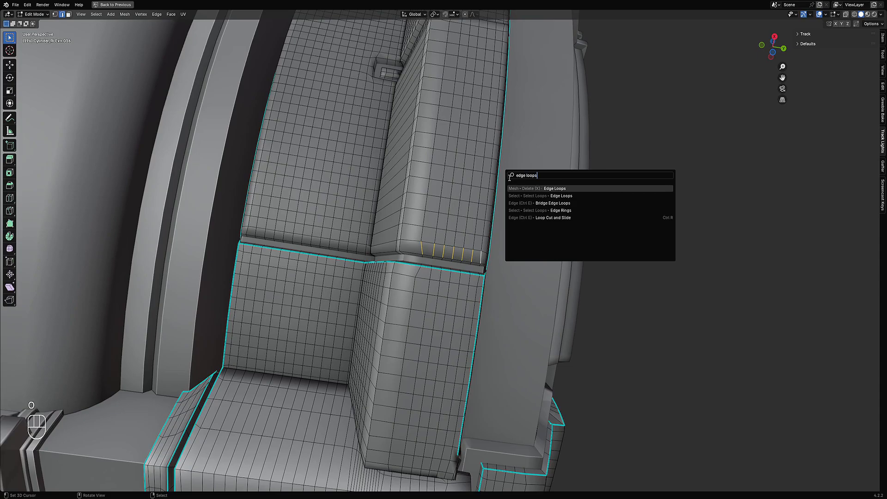
click(532, 198)
scroll(530, 198, down, 5)
key(ctrl+x)
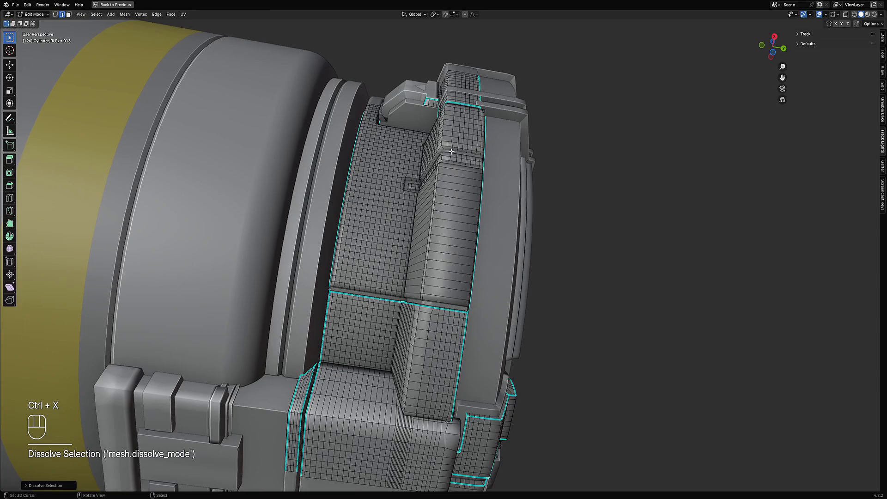
Add a supporting edge loop along the thinned outer face beside its outer border and check the shading in Object Mode.
key(Tab)
scroll(451, 151, up, 2)
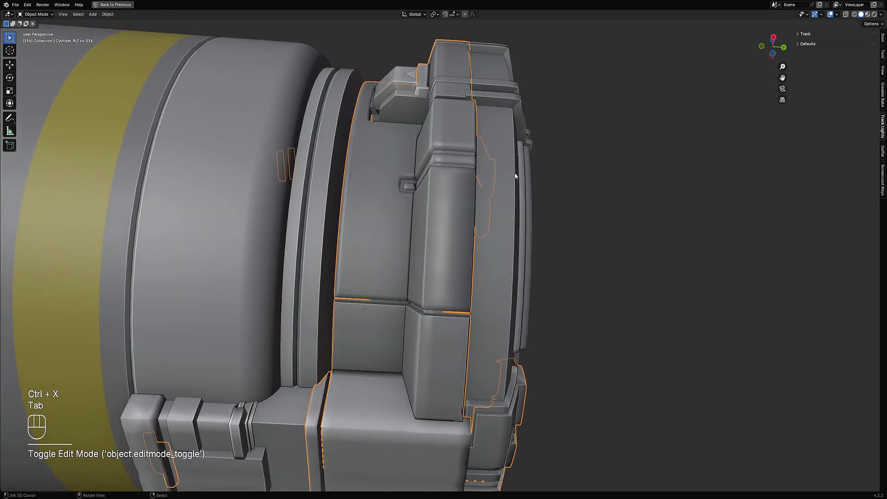
key(Tab)
key(ctrl+r)
click(467, 153)
click(468, 151)
key(Tab)
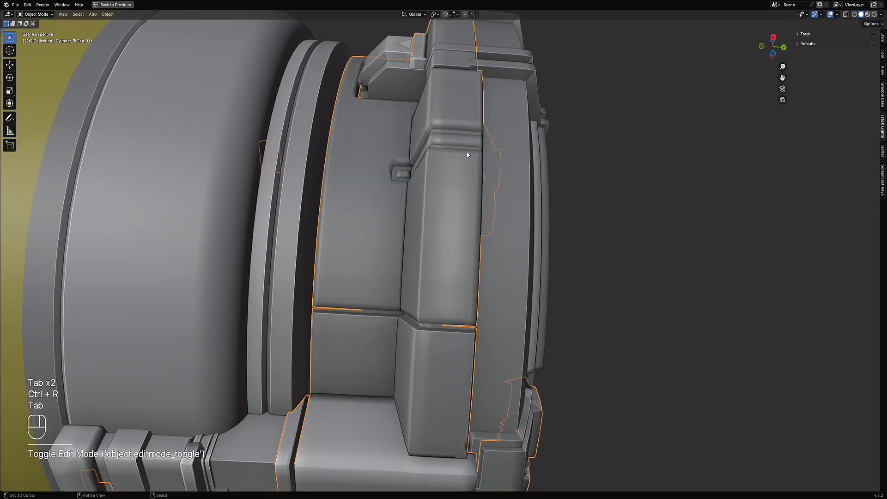
key(Tab)
key(F3)
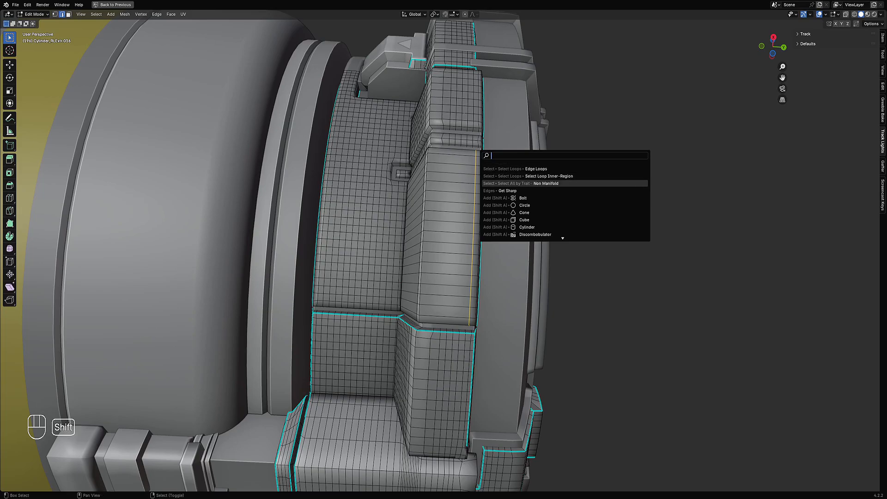
middle_drag(419, 123, 462, 189)
key(alt+a)
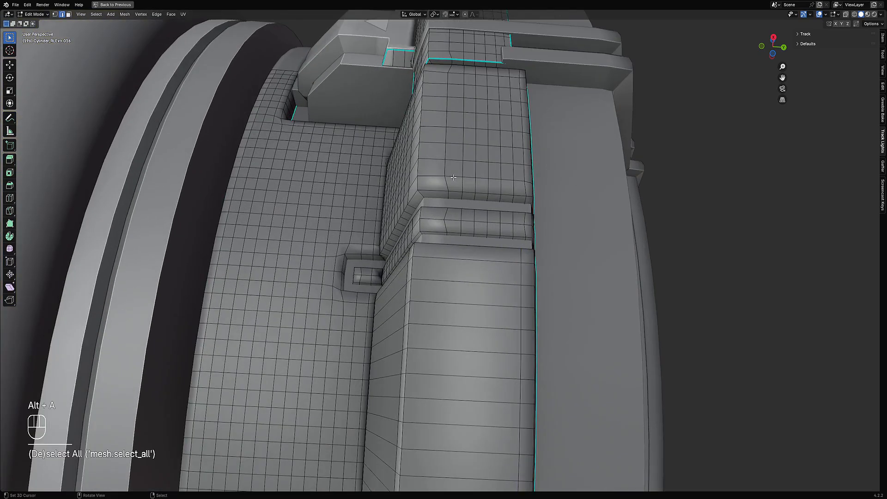
Try to dissolve the lengthwise edge loops on the upper outer face of the cover and check the shading in Object Mode.
shift+click(454, 181)
key(ctrl+shift+KP_Add)
key(ctrl+shift+KP_Add)
key(ctrl+shift+KP_Add)
key(ctrl+shift+KP_Add)
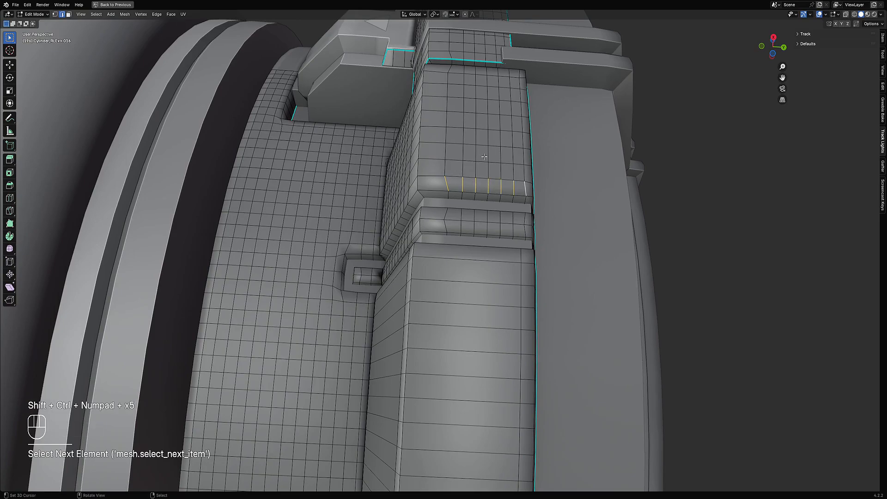
key(F3)
click(536, 162)
key(ctrl+x)
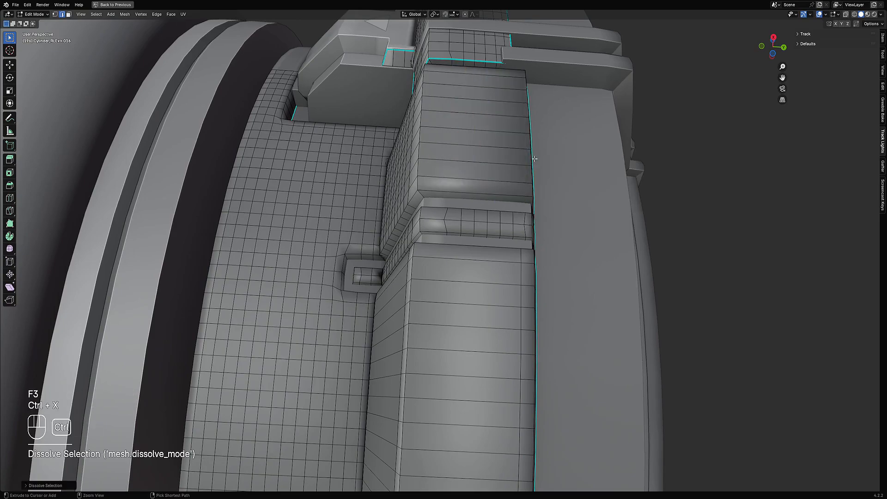
key(Tab)
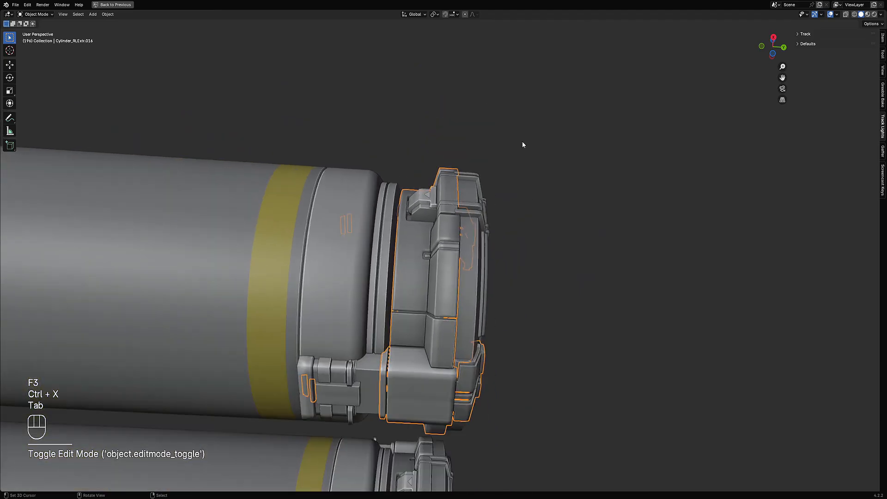
middle_drag(523, 144, 548, 178)
key(Tab)
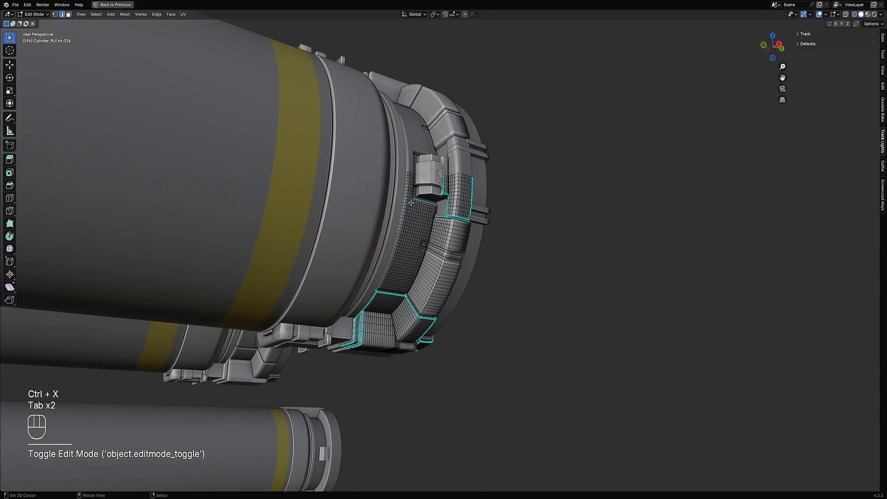
Undo the recent edge loop dissolves and supporting loops on the cover, restoring the dense outer face mesh.
key(ctrl+z)
key(ctrl+z)
key(ctrl+z)
key(ctrl+z)
key(ctrl+z)
key(ctrl+z)
key(ctrl+z)
key(ctrl+z)
key(ctrl+z)
key(ctrl+z)
key(ctrl+z)
key(ctrl+z)
key(ctrl+z)
key(ctrl+z)
key(ctrl+z)
key(ctrl+z)
key(ctrl+z)
key(ctrl+z)
key(ctrl+z)
key(ctrl+z)
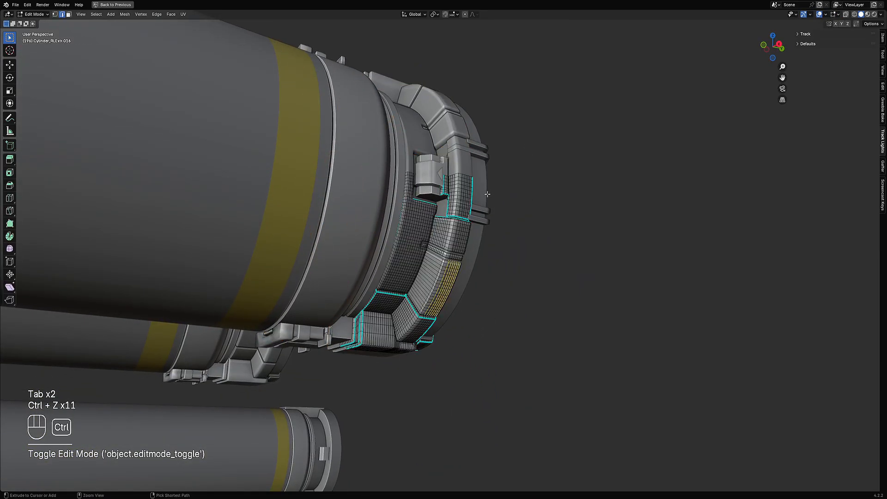
key(ctrl+z)
key(Tab)
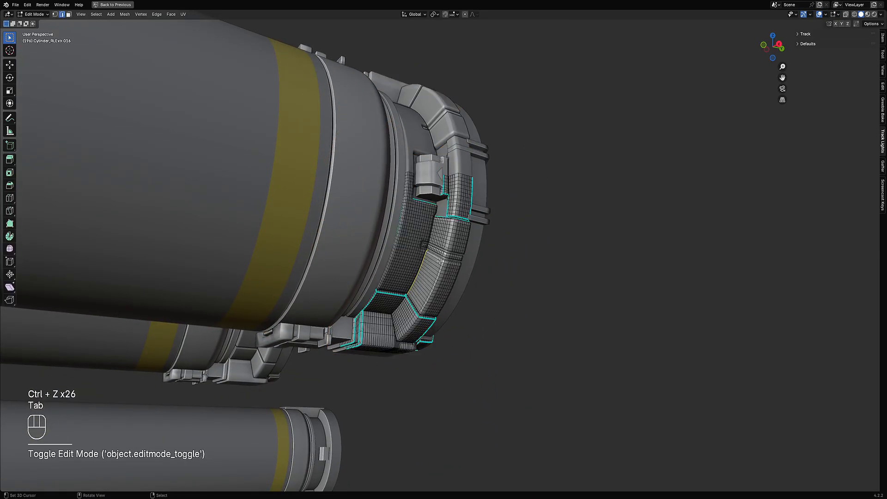
Compare the cover's edge flow in Edit Mode with its shading in Object Mode from several angles.
mouse_move(555, 252)
middle_down()
mouse_move(545, 257)
mouse_move(531, 248)
mouse_move(563, 249)
middle_up()
scroll(563, 249, up, 5)
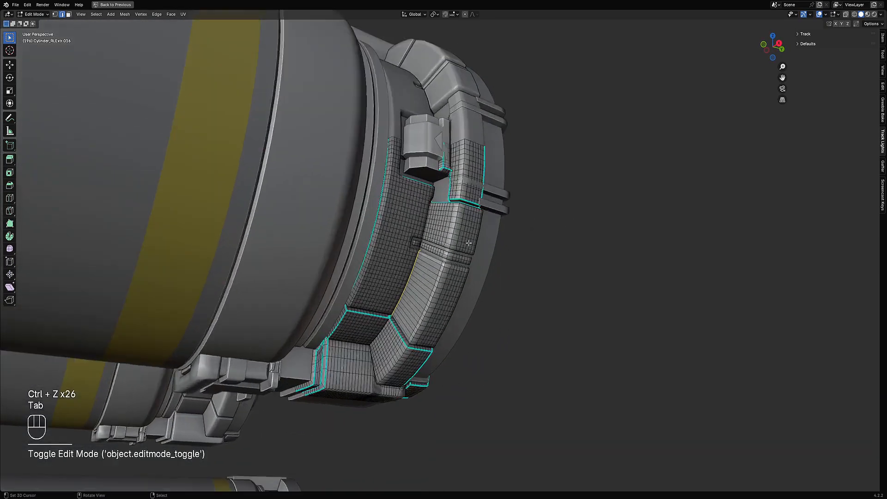
middle_drag(478, 241, 418, 174)
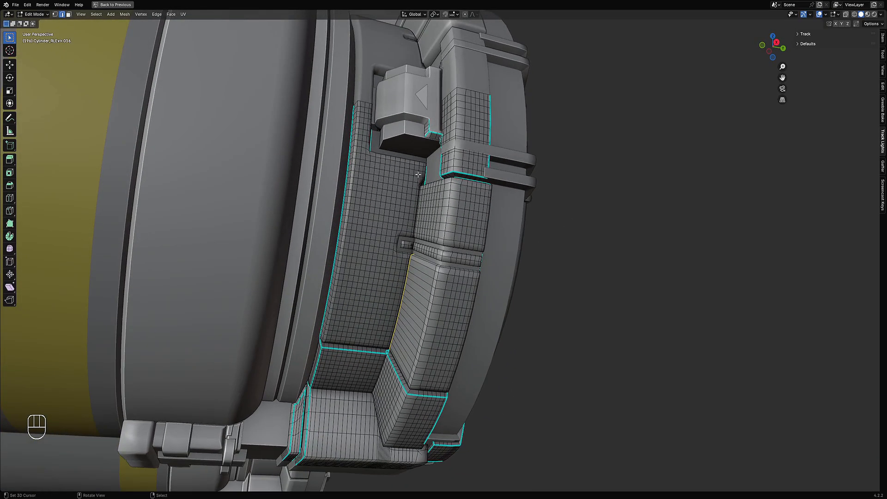
key(Tab)
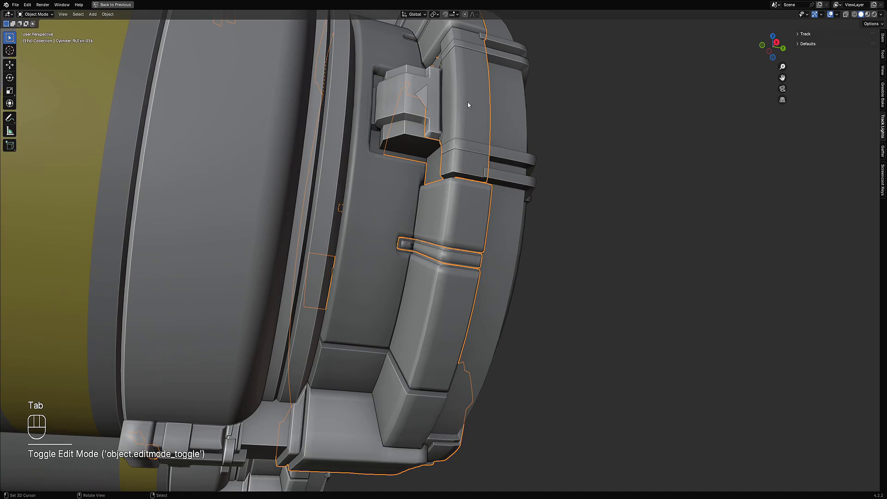
scroll(410, 370, down, 5)
key(Tab)
middle_drag(485, 240, 481, 300)
shift+middle_drag(480, 300, 551, 295)
key(Tab)
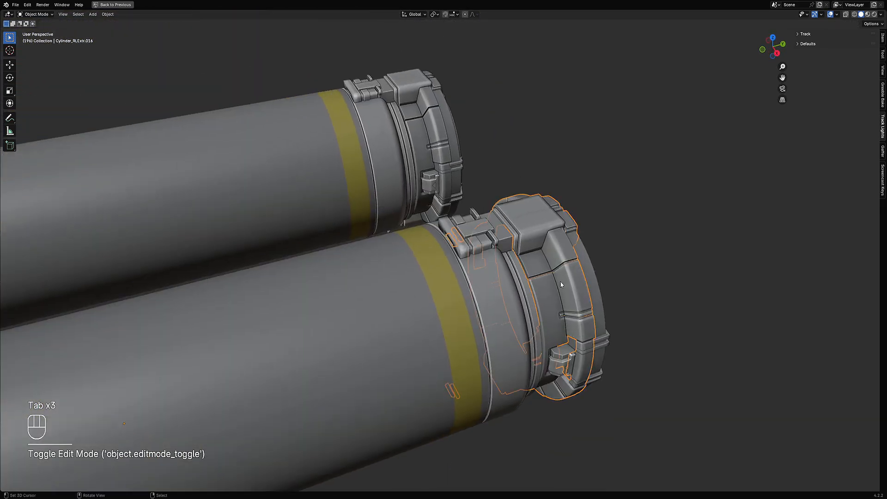
Clear the selection and examine the full assembly of cylinders and hanging cables from above and below.
scroll(551, 295, down, 6)
shift+middle_drag(402, 291, 605, 244)
key(alt+a)
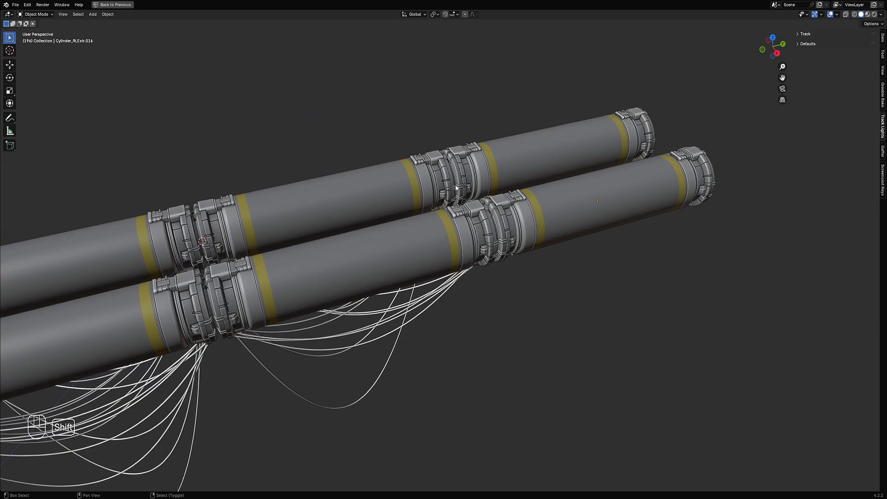
shift+middle_drag(334, 272, 512, 226)
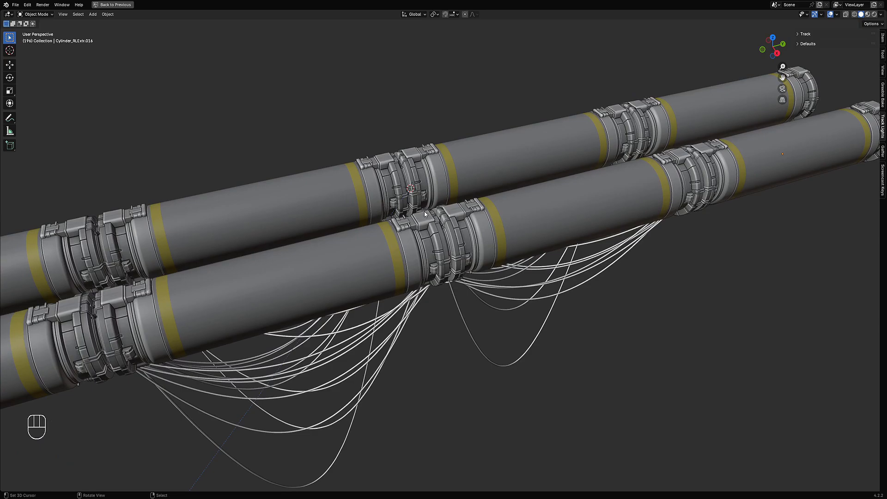
scroll(498, 243, down, 2)
scroll(309, 287, down, 2)
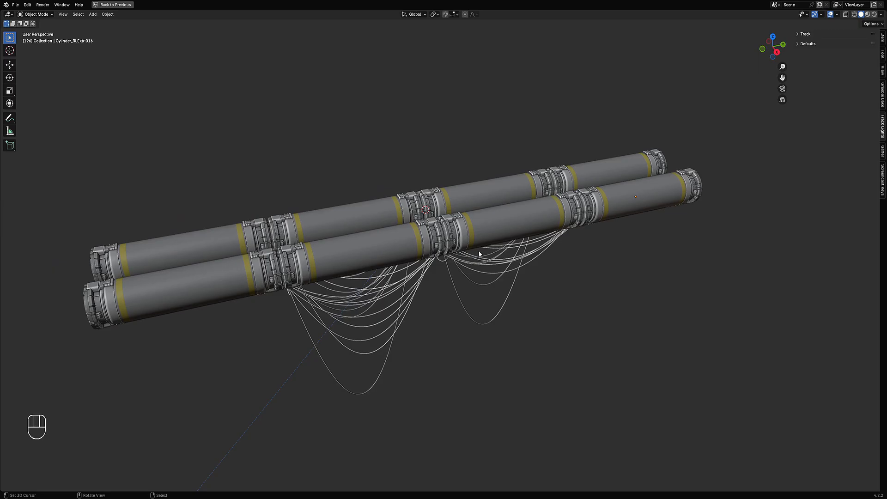
middle_drag(476, 253, 531, 249)
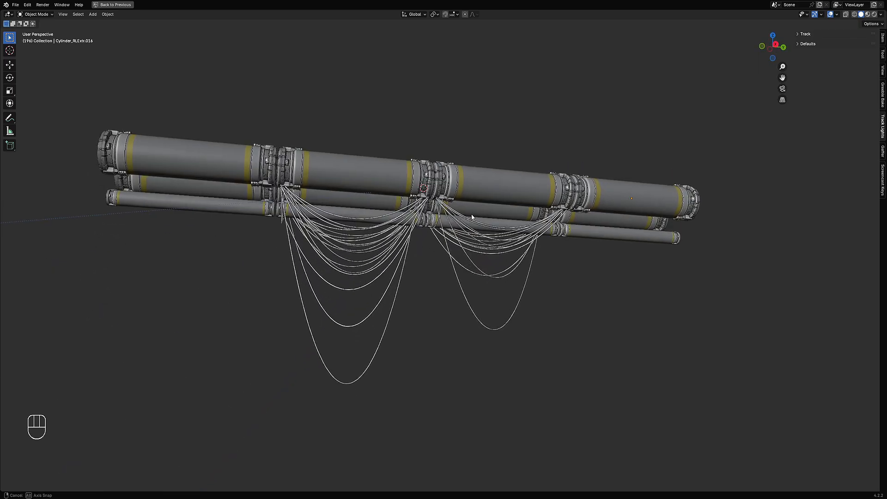
middle_drag(551, 111, 623, 119)
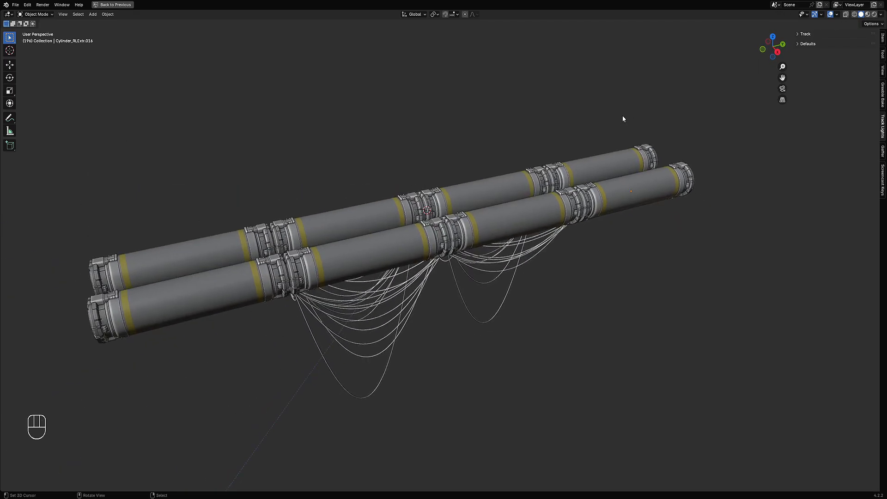
Isolate one middle cylinder section with its hanging cables, inspect it, and unhide the rest of the assembly.
middle_drag(577, 255, 455, 240)
drag(479, 174, 540, 374)
scroll(568, 299, up, 2)
key(g)
right_click(578, 181)
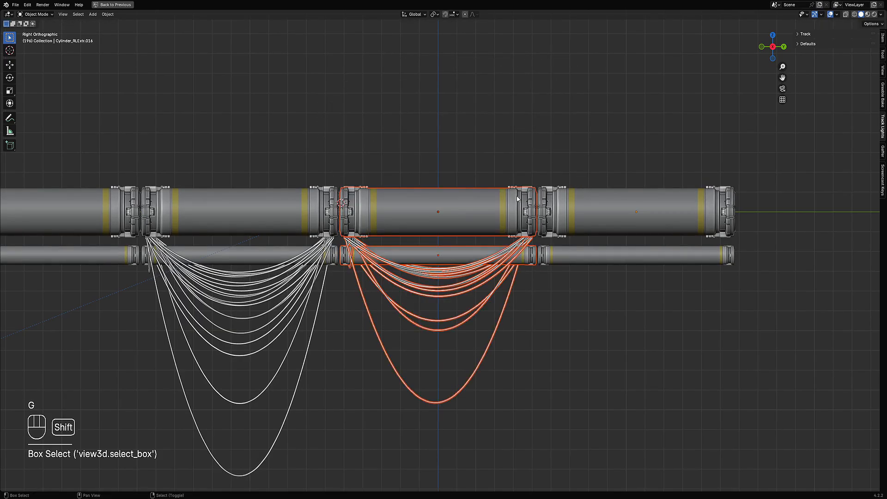
key(shift+h)
middle_drag(462, 222, 282, 247)
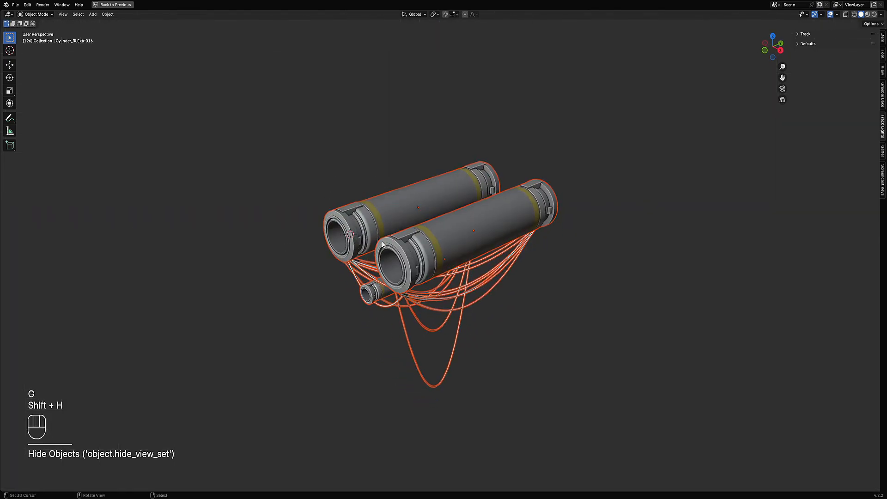
middle_drag(379, 250, 511, 188)
key(alt+h)
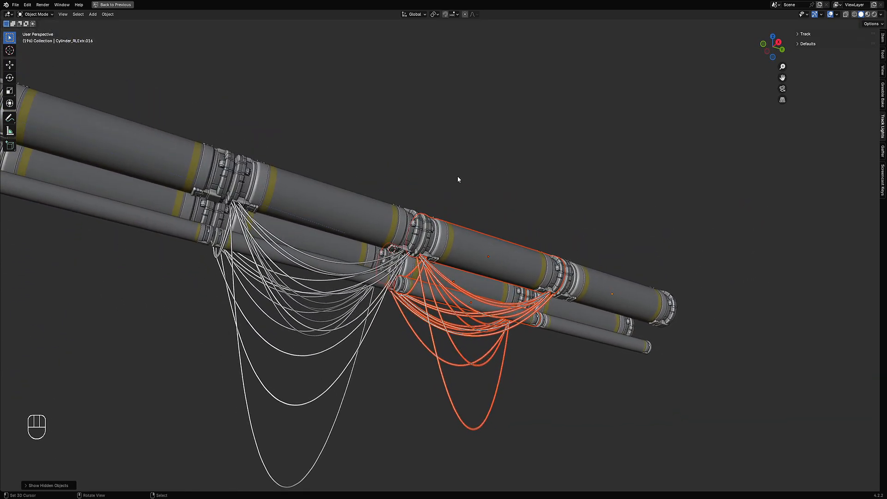
Check the cylinders and cables through the camera, clear the selection, and return to the free perspective view.
key(KP_0)
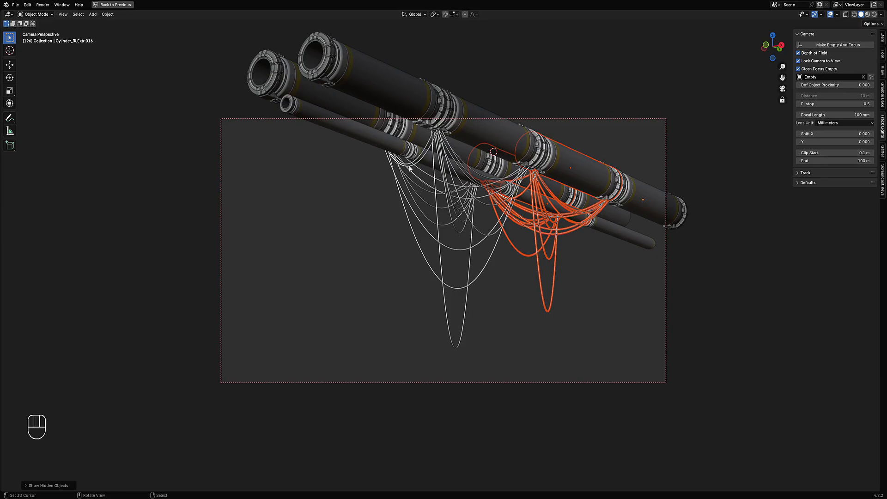
key(alt+a)
key(KP_0)
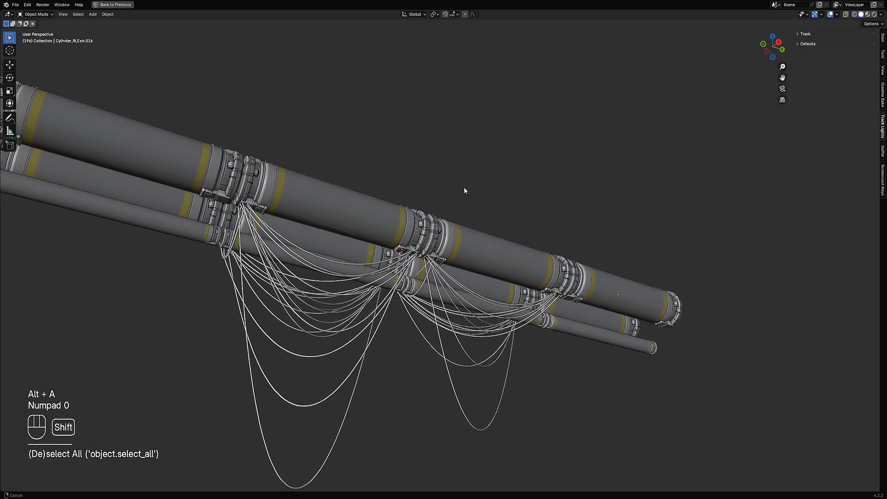
Switch the viewport to rendered shading and examine the cylinders and cable attachments from below.
key(z)
click(530, 157)
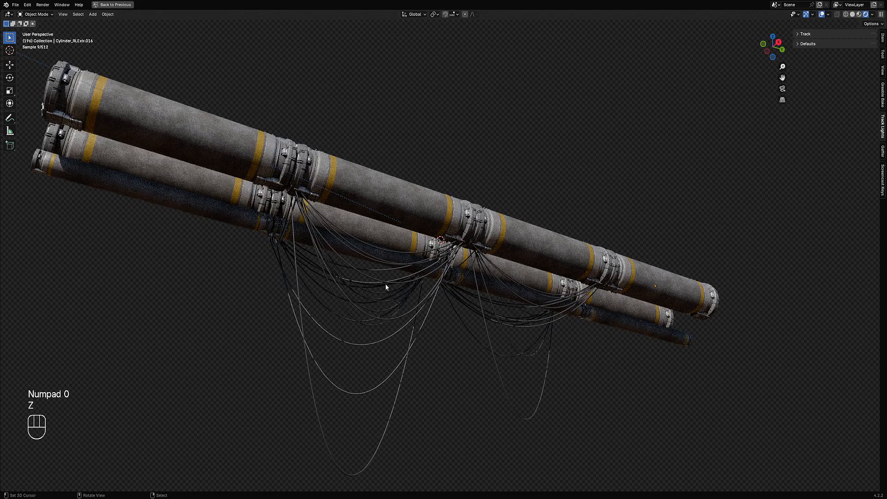
middle_drag(396, 278, 468, 238)
scroll(576, 196, up, 3)
shift+middle_drag(555, 211, 440, 219)
scroll(440, 218, up, 5)
scroll(478, 223, down, 5)
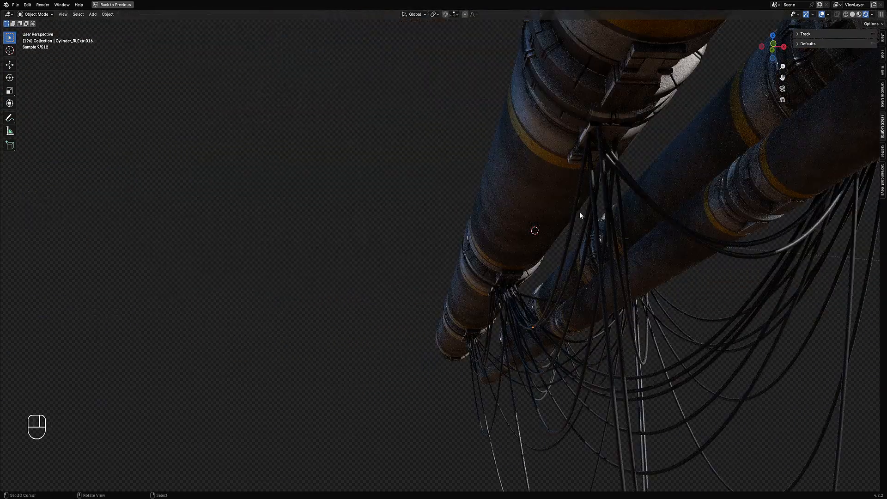
middle_drag(580, 210, 564, 293)
scroll(559, 193, up, 2)
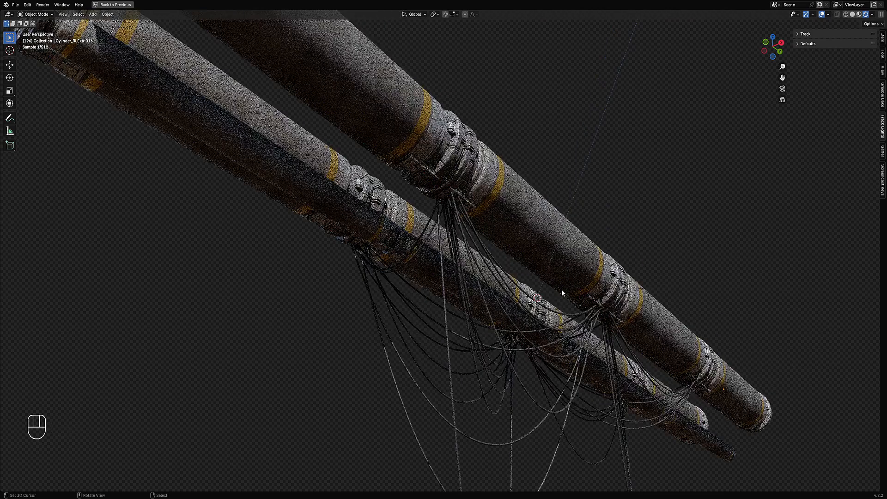
Pick Extr_Proxy.002 from the overlapping objects at the cable attachment, test-move it to identify it, and delete it.
scroll(445, 181, up, 3)
alt+click(462, 153)
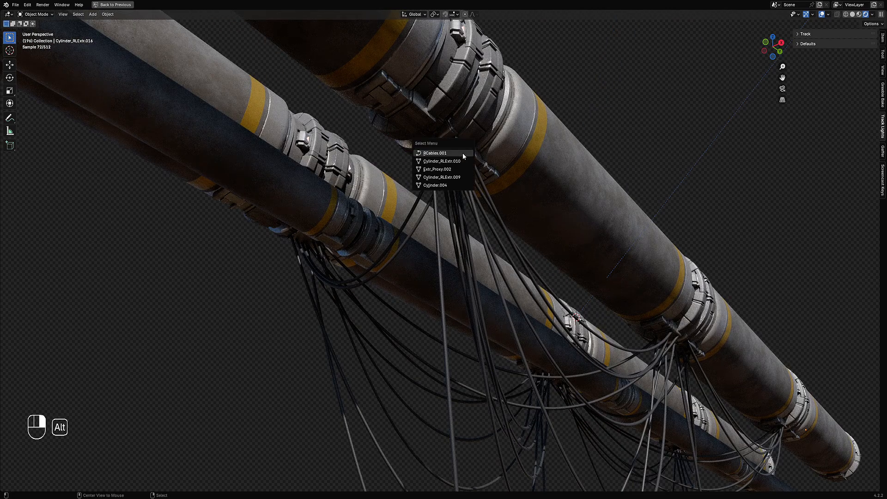
click(453, 167)
scroll(531, 168, down, 5)
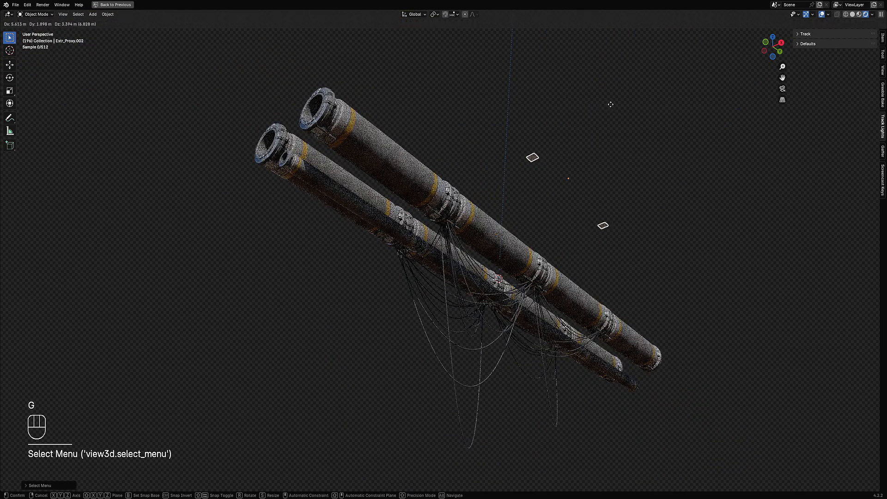
key(g)
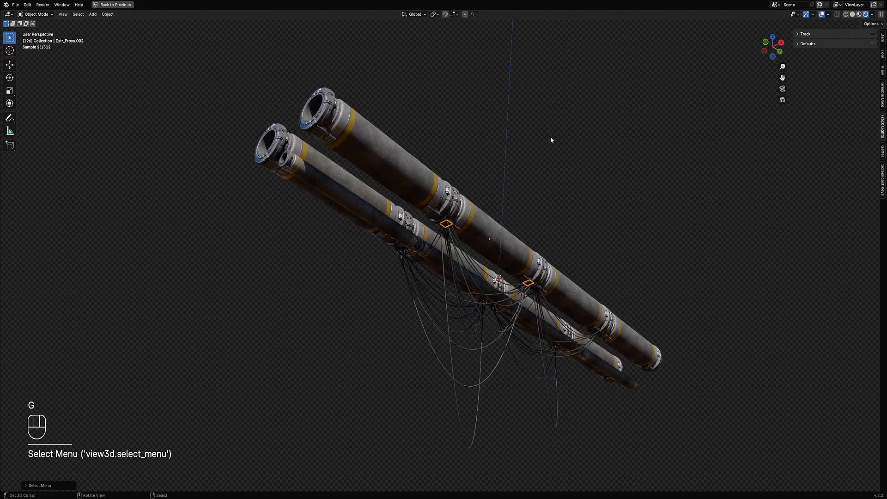
key(x)
click(523, 138)
Select Extr_Proxy.003 at the other cylinder's cable attachment, undo a test move of it, and delete it.
scroll(419, 223, up, 6)
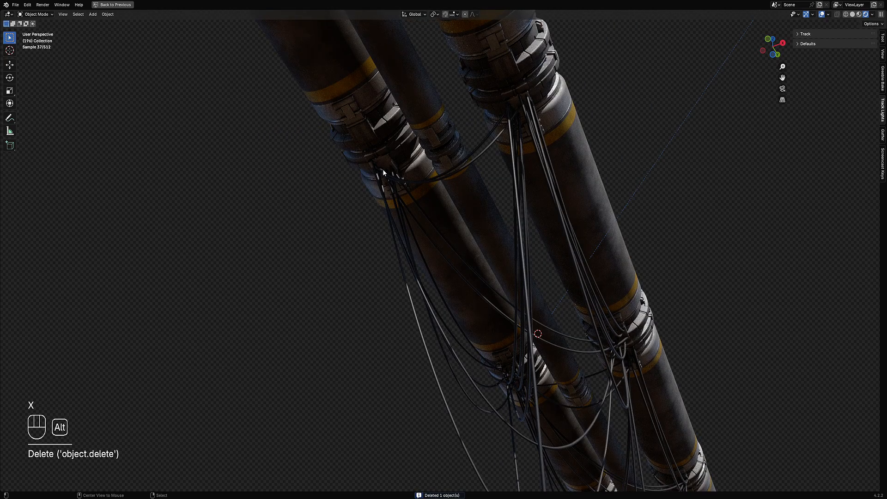
alt+click(382, 171)
click(365, 184)
scroll(473, 194, down, 5)
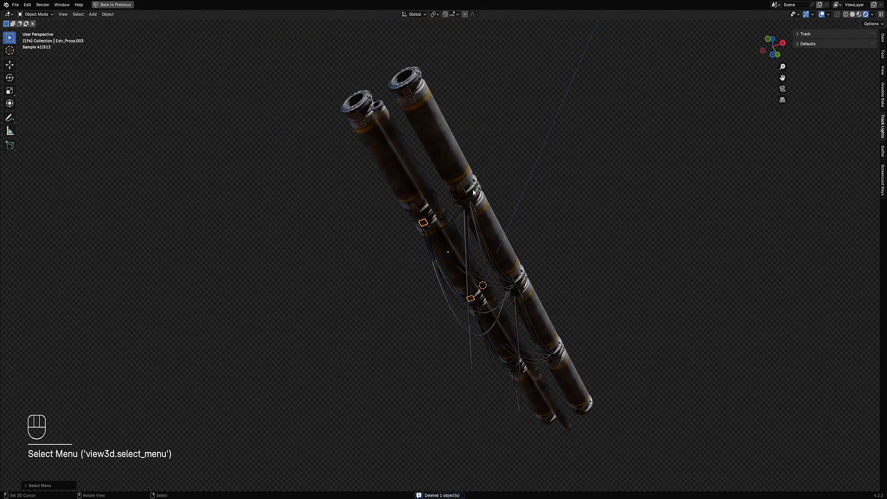
key(g)
ctrl+click(586, 143)
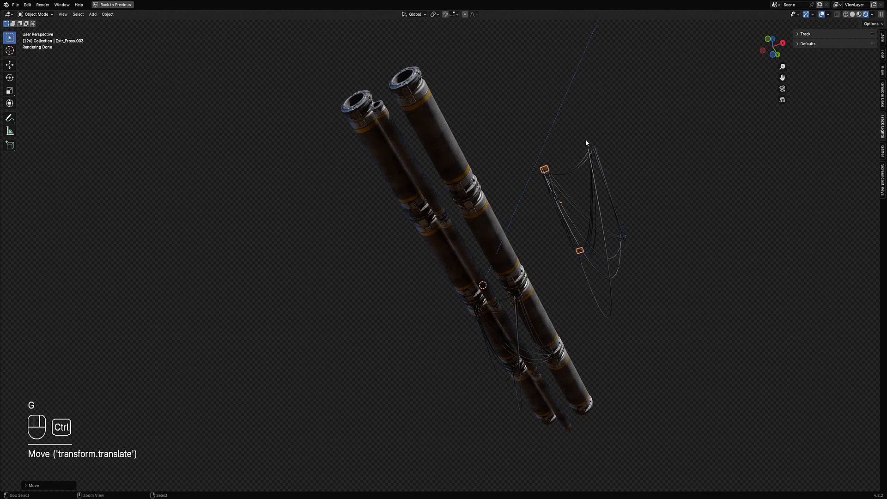
key(ctrl+z)
key(x)
click(554, 143)
Return to solid shading and select the ring of faces beside the yellow band on the front end cylinder in Edit Mode.
mouse_move(559, 146)
middle_down()
mouse_move(542, 157)
mouse_move(522, 242)
mouse_move(551, 178)
middle_up()
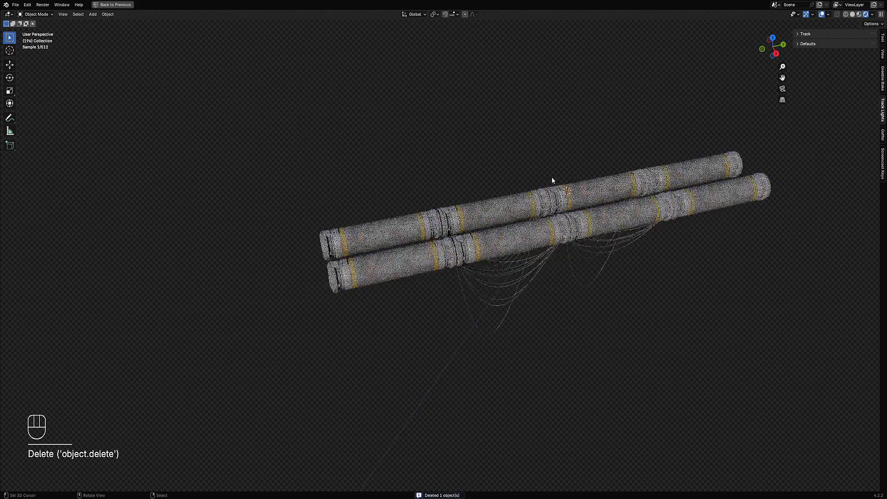
scroll(517, 183, up, 3)
key(z)
click(527, 185)
mouse_move(416, 223)
shift+middle_down()
mouse_move(477, 218)
mouse_move(489, 203)
mouse_move(491, 212)
mouse_move(455, 211)
shift+middle_up()
right_click(479, 210)
key(Tab)
shift+middle_drag(455, 212, 419, 205)
scroll(418, 206, up, 4)
key(3)
key(alt+a)
alt+shift+click(420, 202)
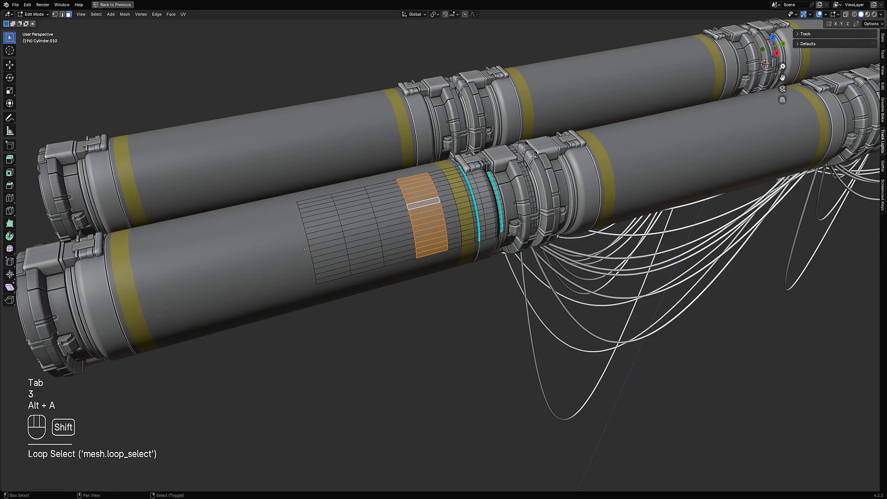
Generate Random Panels of type Inset on the selected face ring of the cylinder.
key(Tab)
scroll(515, 166, up, 3)
key(shift+q)
click(506, 122)
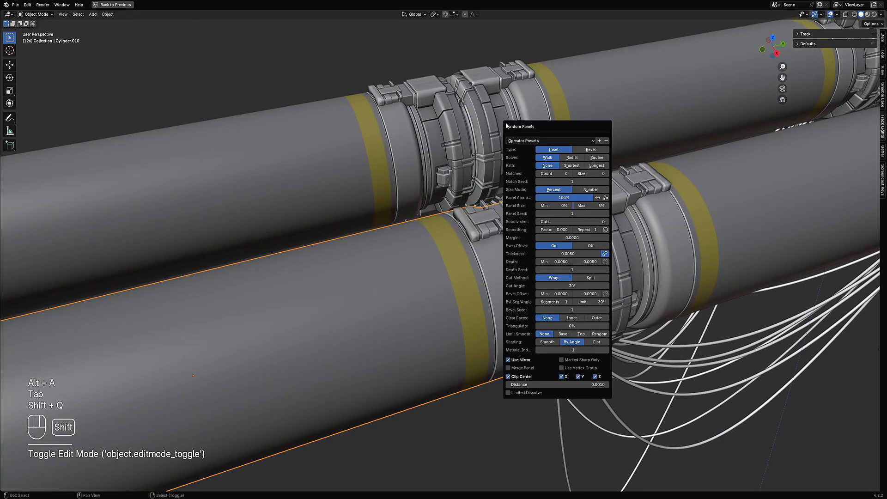
click(552, 148)
Select the generated panel strip, inspect its object name without renaming it, and reselect the original cylinder.
click(395, 267)
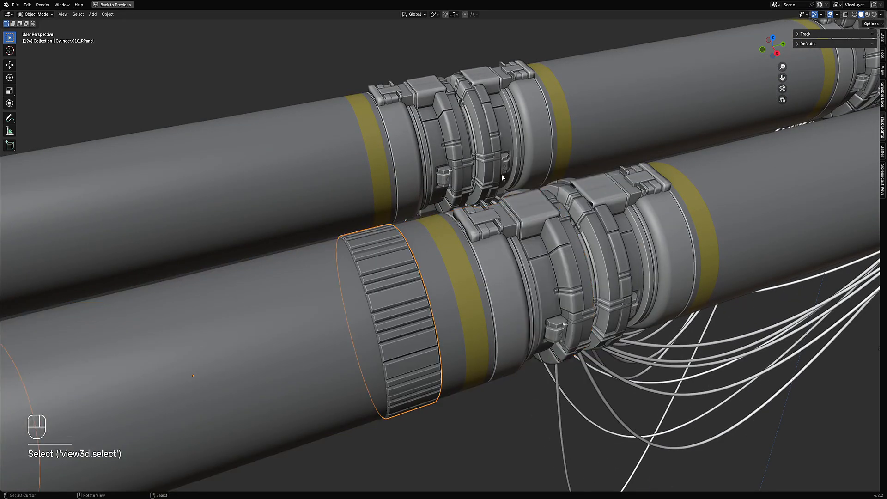
key(F2)
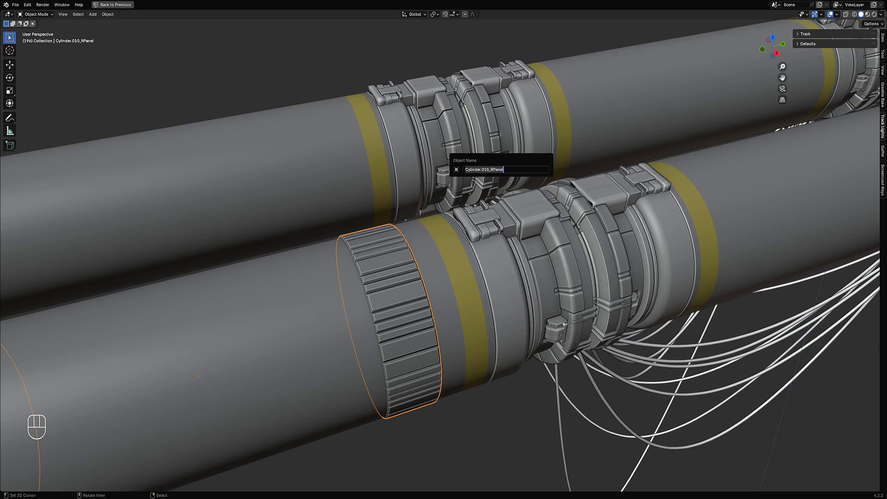
key(Tab)
key(Tab)
click(379, 259)
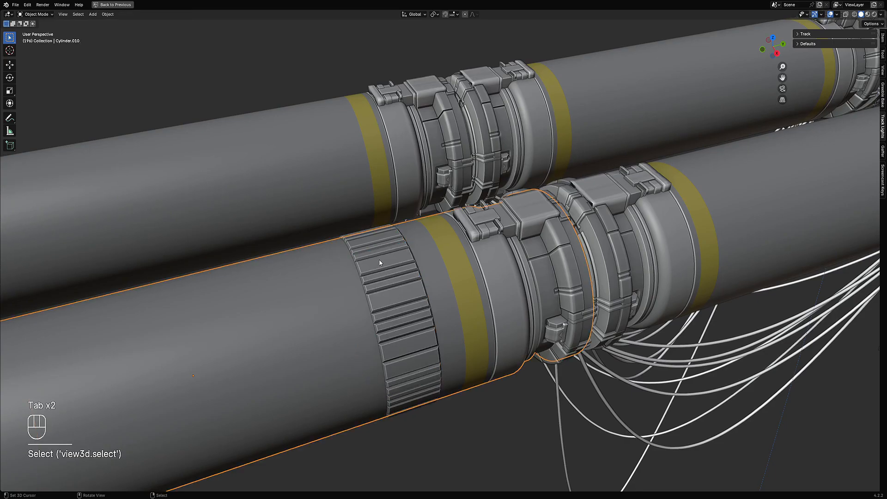
Select the generated panel strip on the front cylinder and delete it.
click(379, 259)
scroll(528, 162, down, 3)
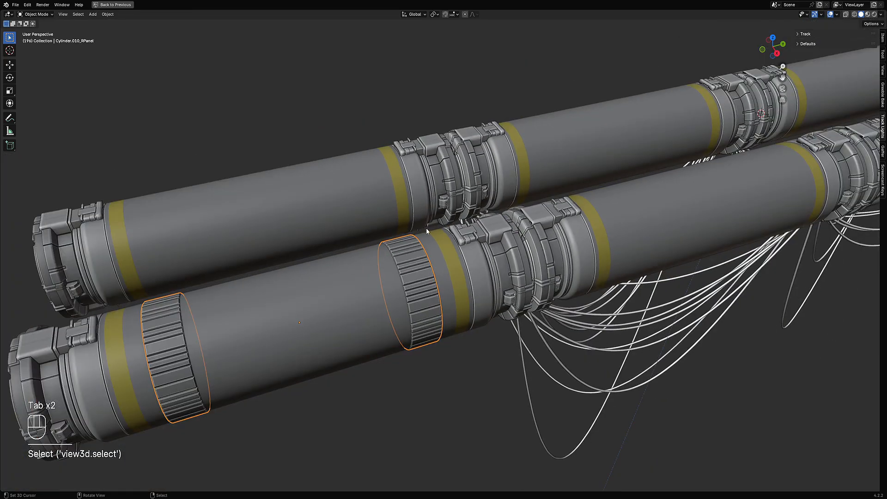
key(shift+q)
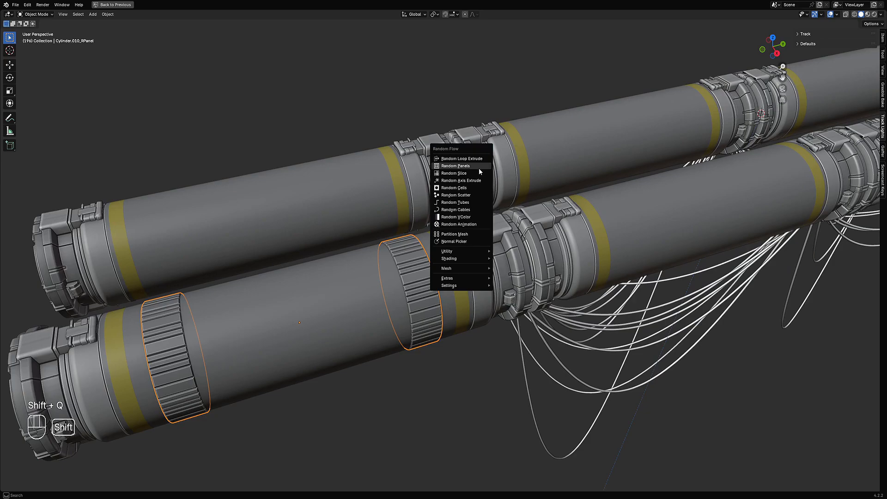
key(x)
Reselect the original cylinder and reduce its Edit Mode selection to a small patch of faces near the yellow band.
click(421, 262)
click(418, 262)
key(Tab)
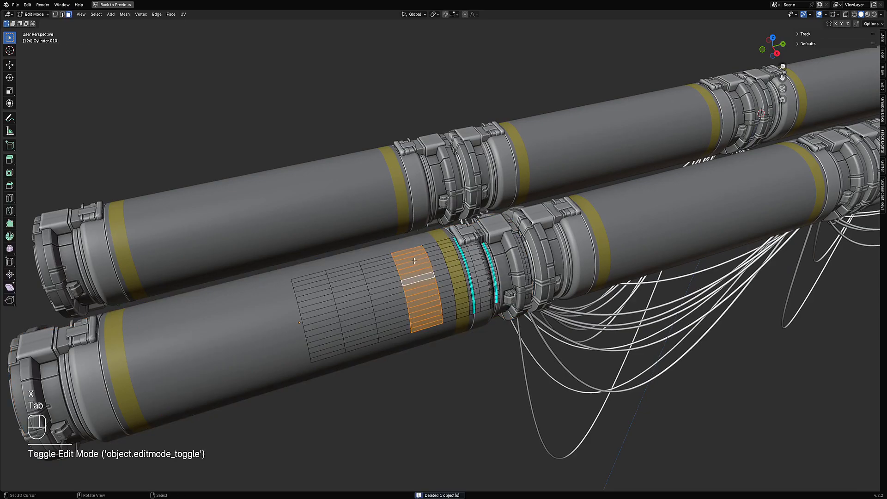
click(412, 260)
shift+click(412, 264)
key(Tab)
Generate a Random Slice on the cylinder's selected faces with the Random solver, Tangent direction and Edge origin.
key(shift+q)
click(470, 221)
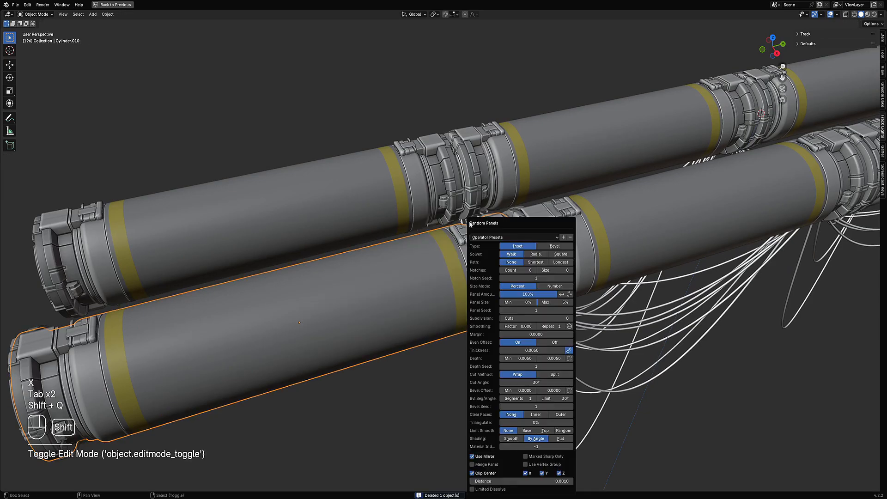
key(shift+q)
click(445, 215)
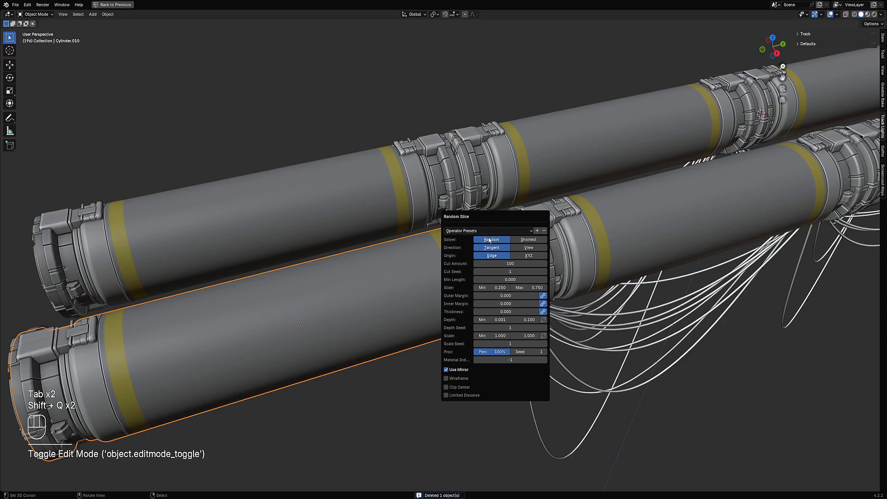
Select the generated slice object, inspect its object name without renaming it, and delete it.
click(455, 213)
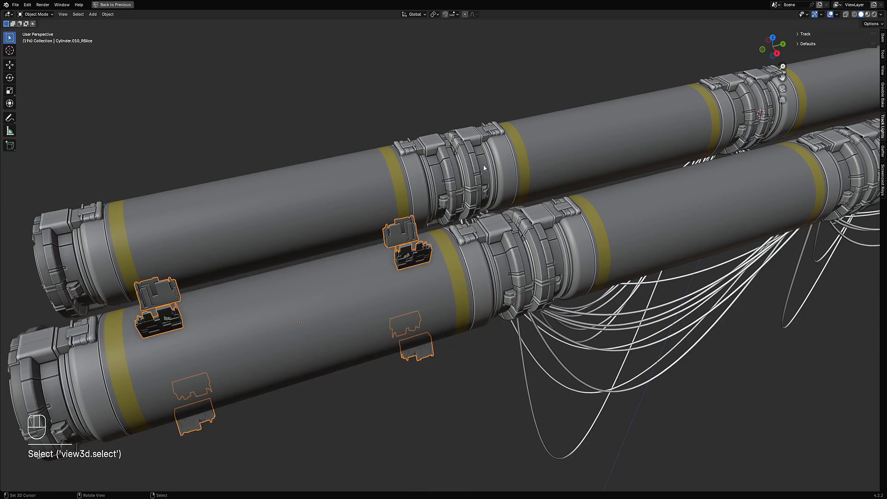
scroll(484, 164, up, 4)
key(F2)
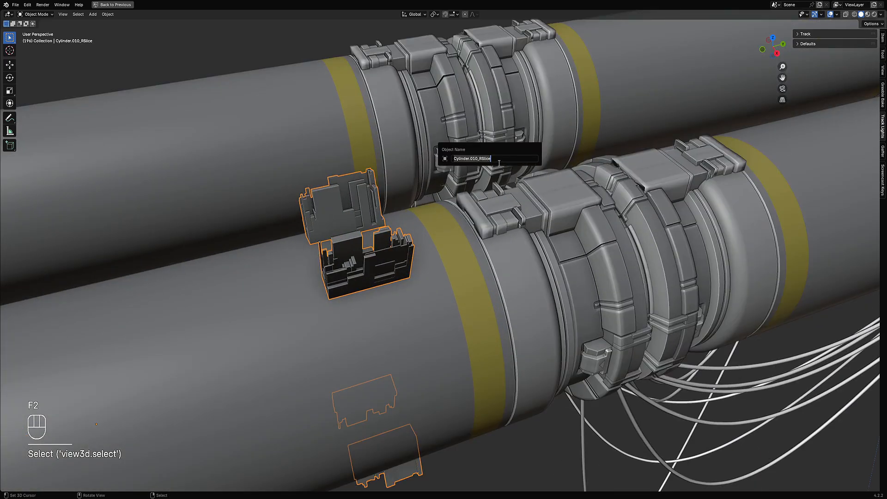
scroll(436, 236, down, 6)
key(F2)
key(x)
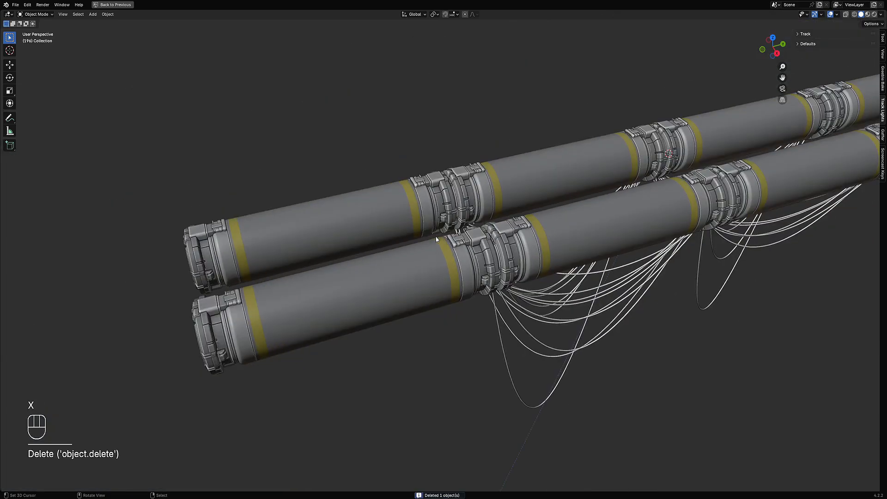
Select Cylinder.010 from the overlapping objects at the front joint and try moving it away from the joint.
middle_drag(436, 235, 496, 237)
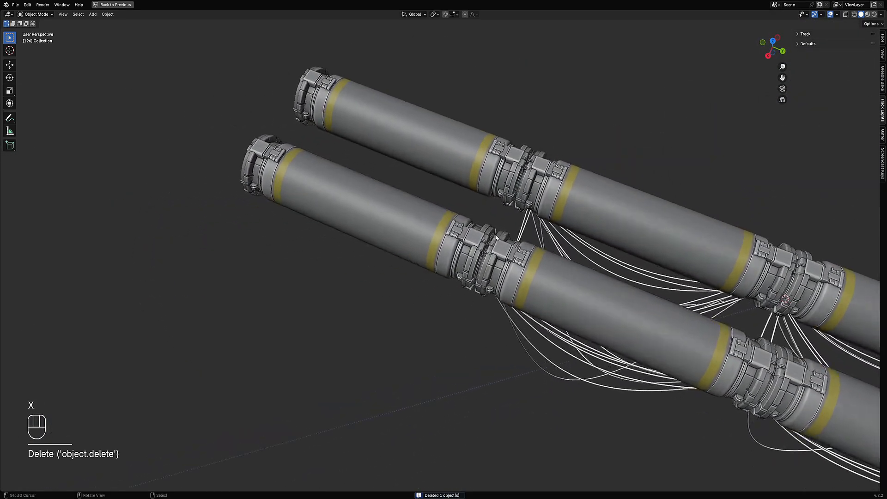
scroll(496, 237, up, 2)
alt+middle_click(439, 229)
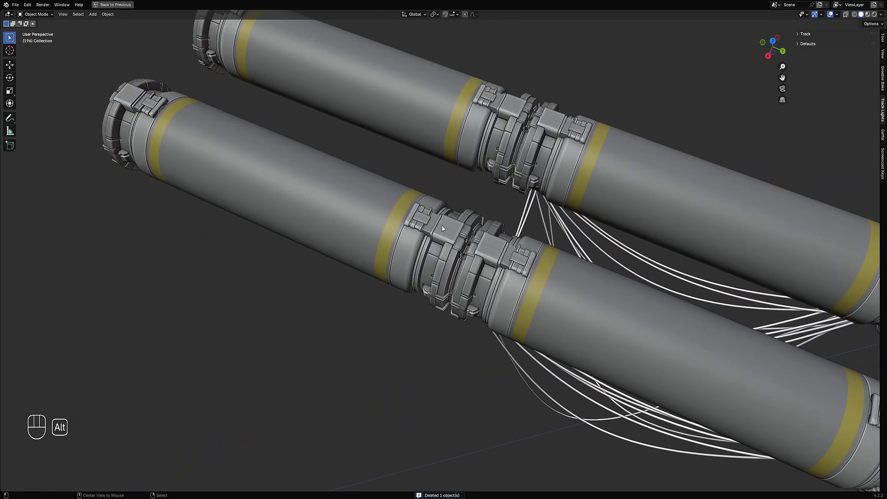
alt+click(442, 229)
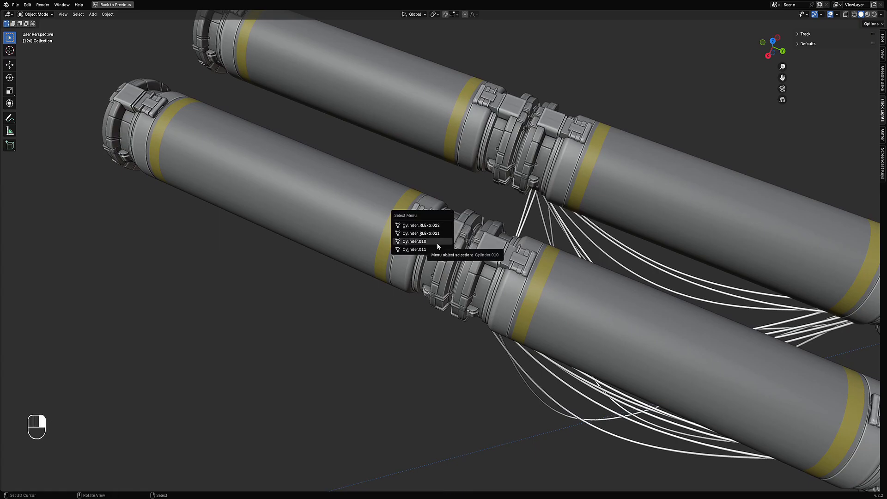
click(438, 241)
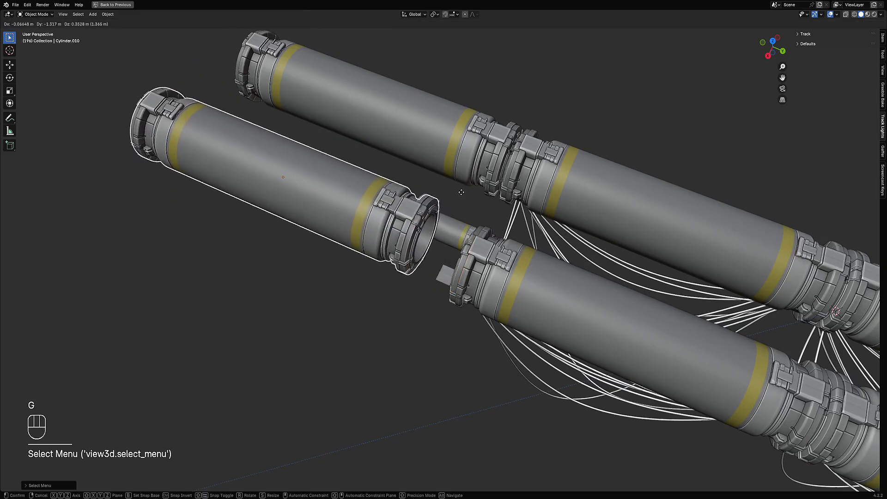
key(g)
List the overlapping objects at the joint again, and examine the cylinders and hanging cables from below.
key(shift)
alt+shift+click(444, 225)
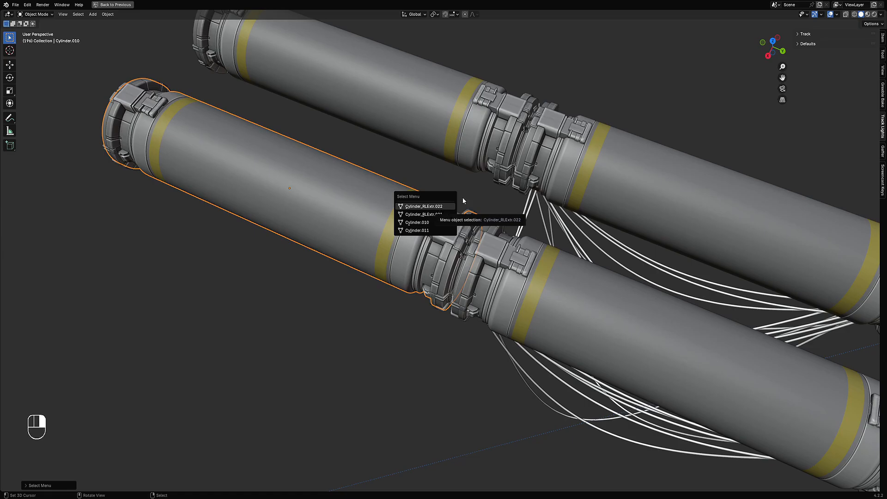
middle_drag(503, 150, 546, 189)
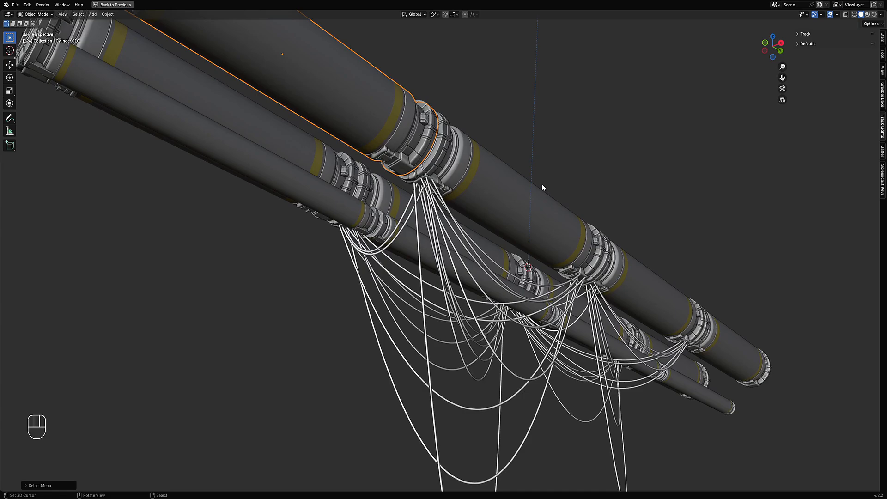